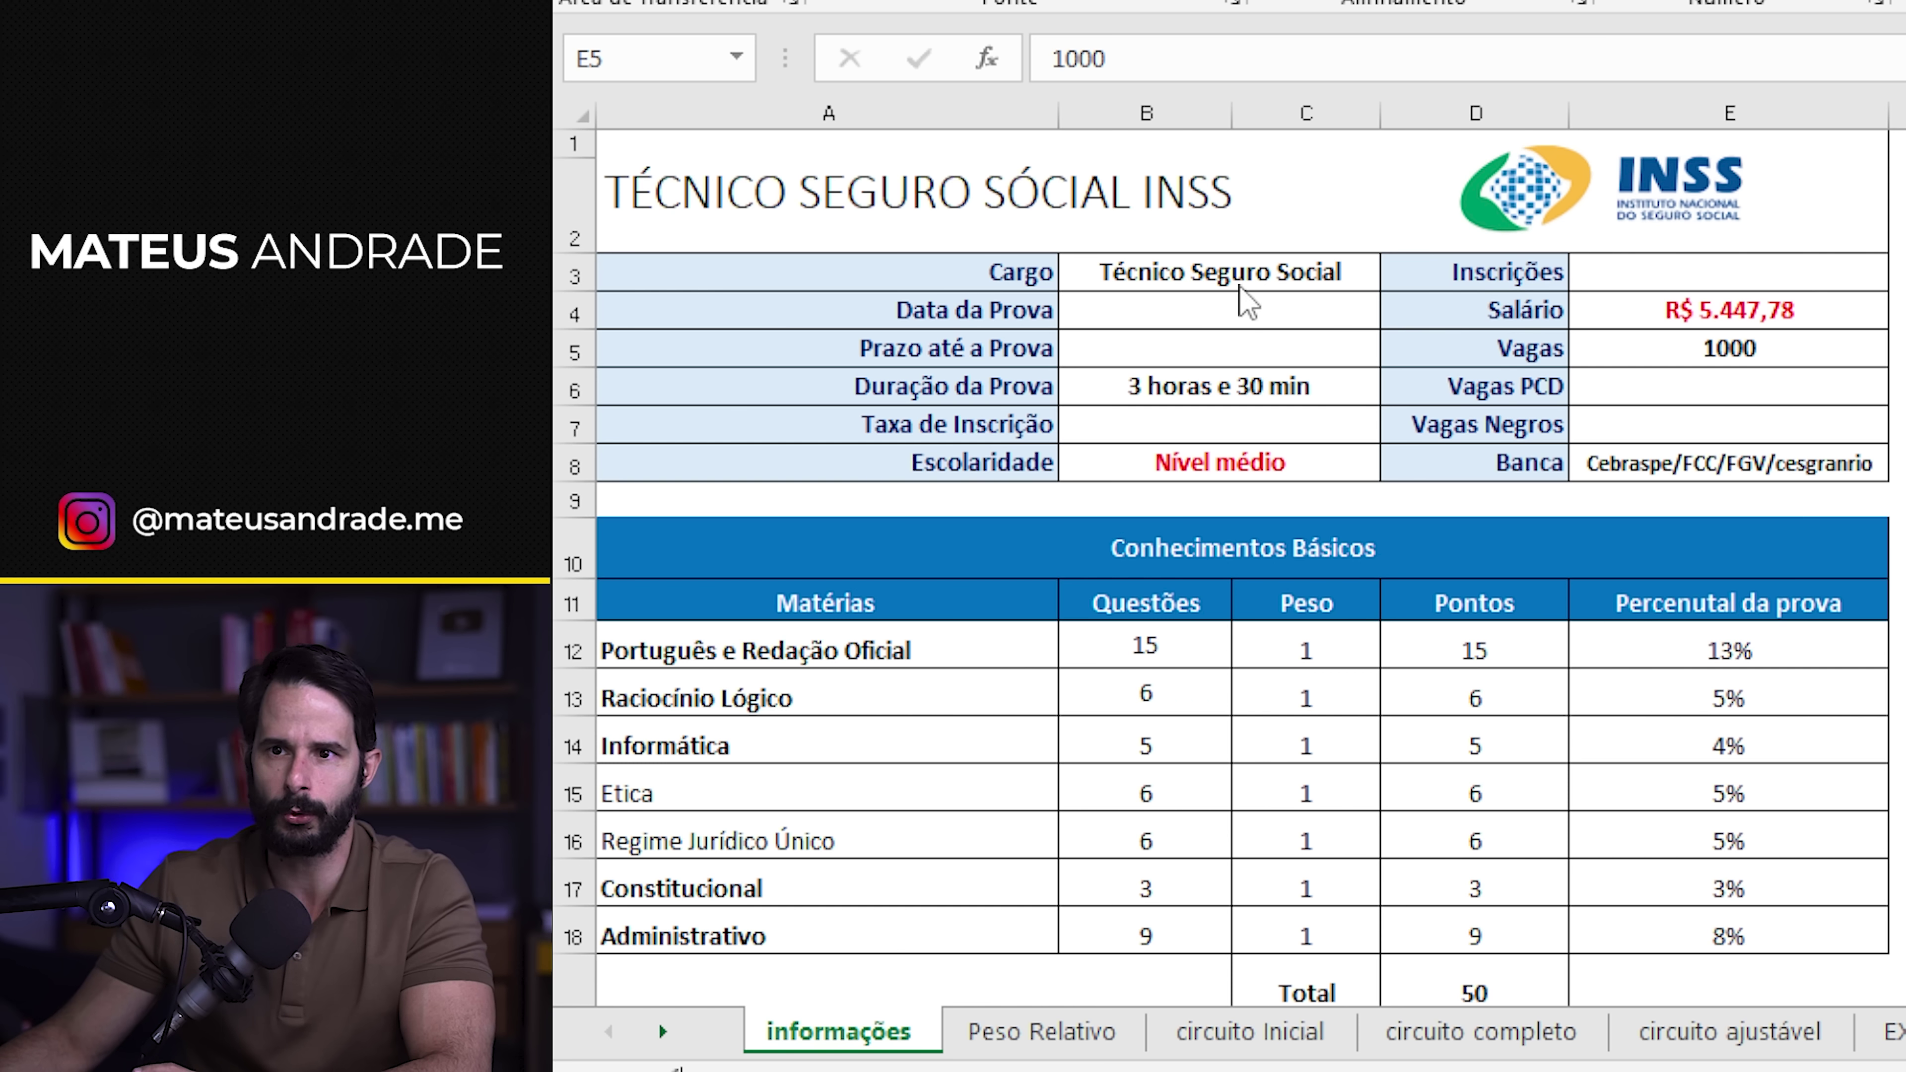
- Review the exam details at the head of the informações sheet: duration, registration fee, schooling, salary, vacancies and exam board
key(alt+Tab)
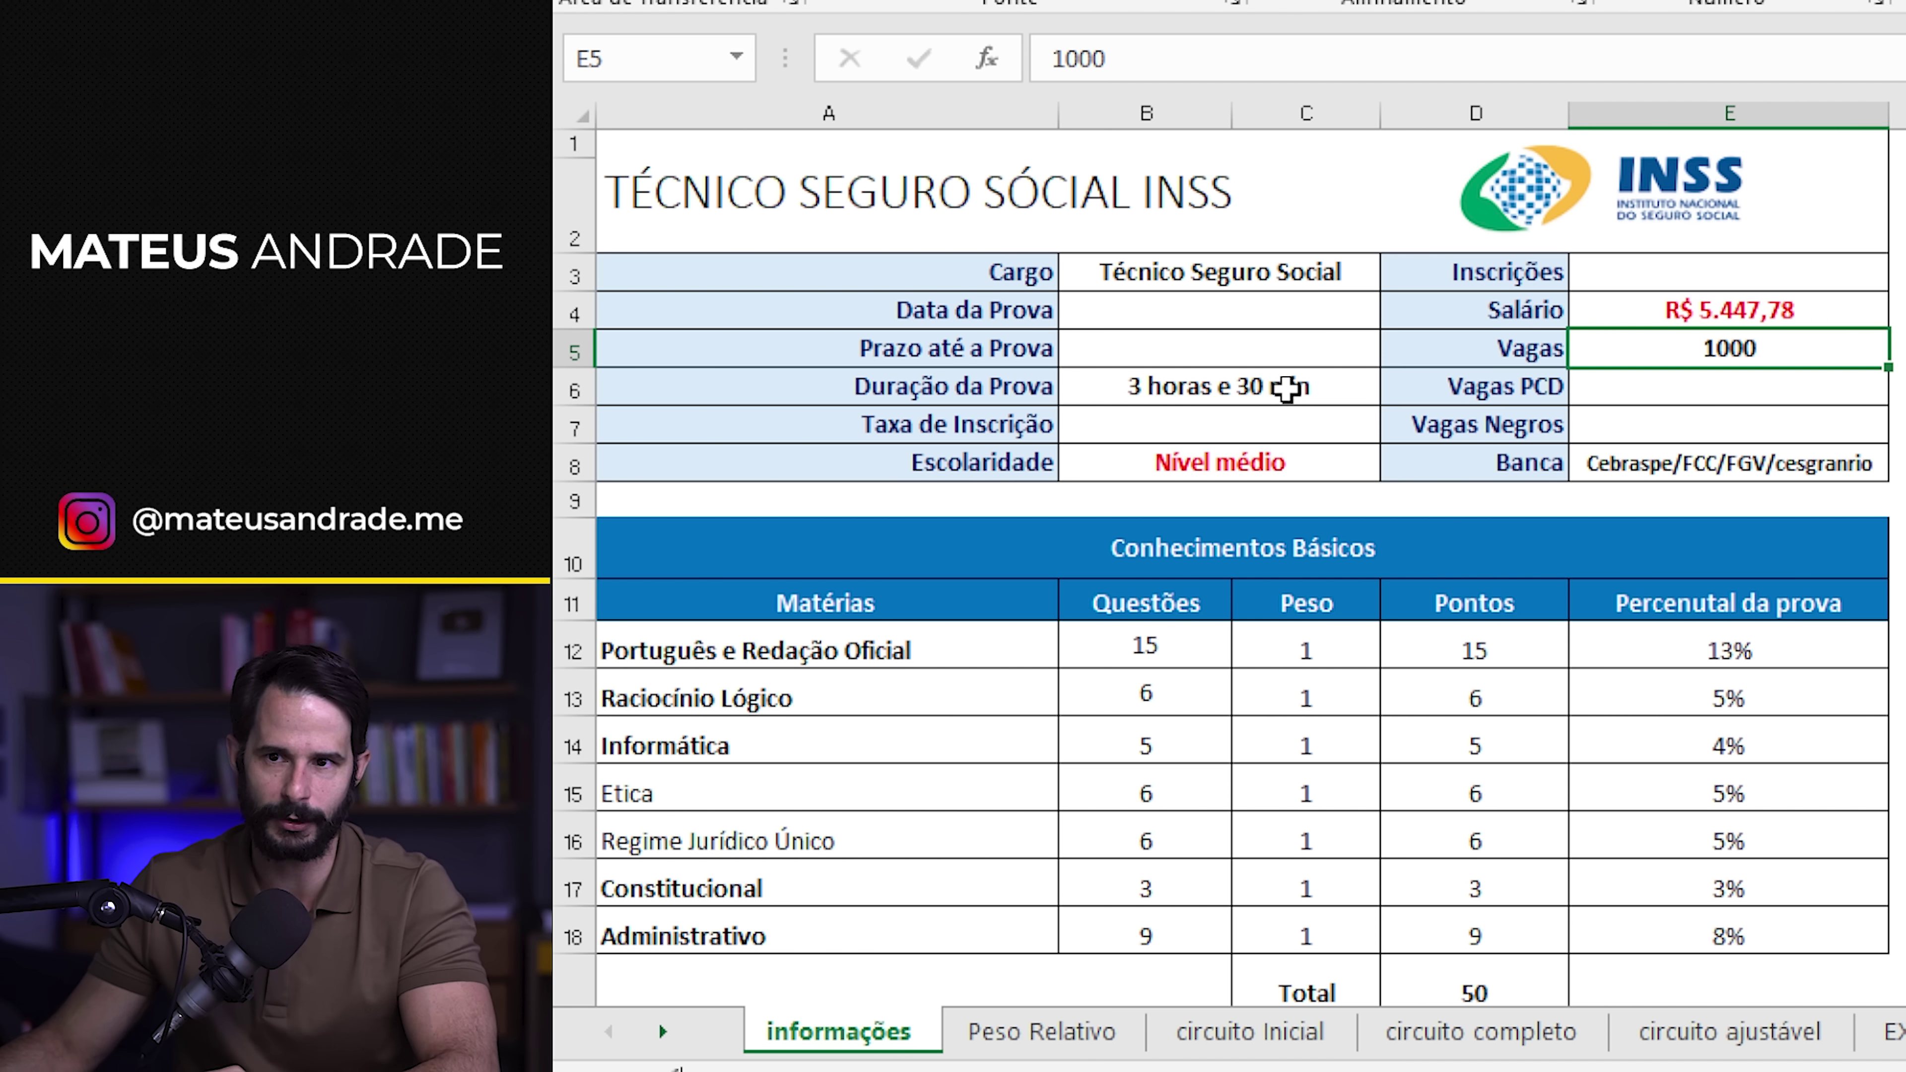
click(1288, 388)
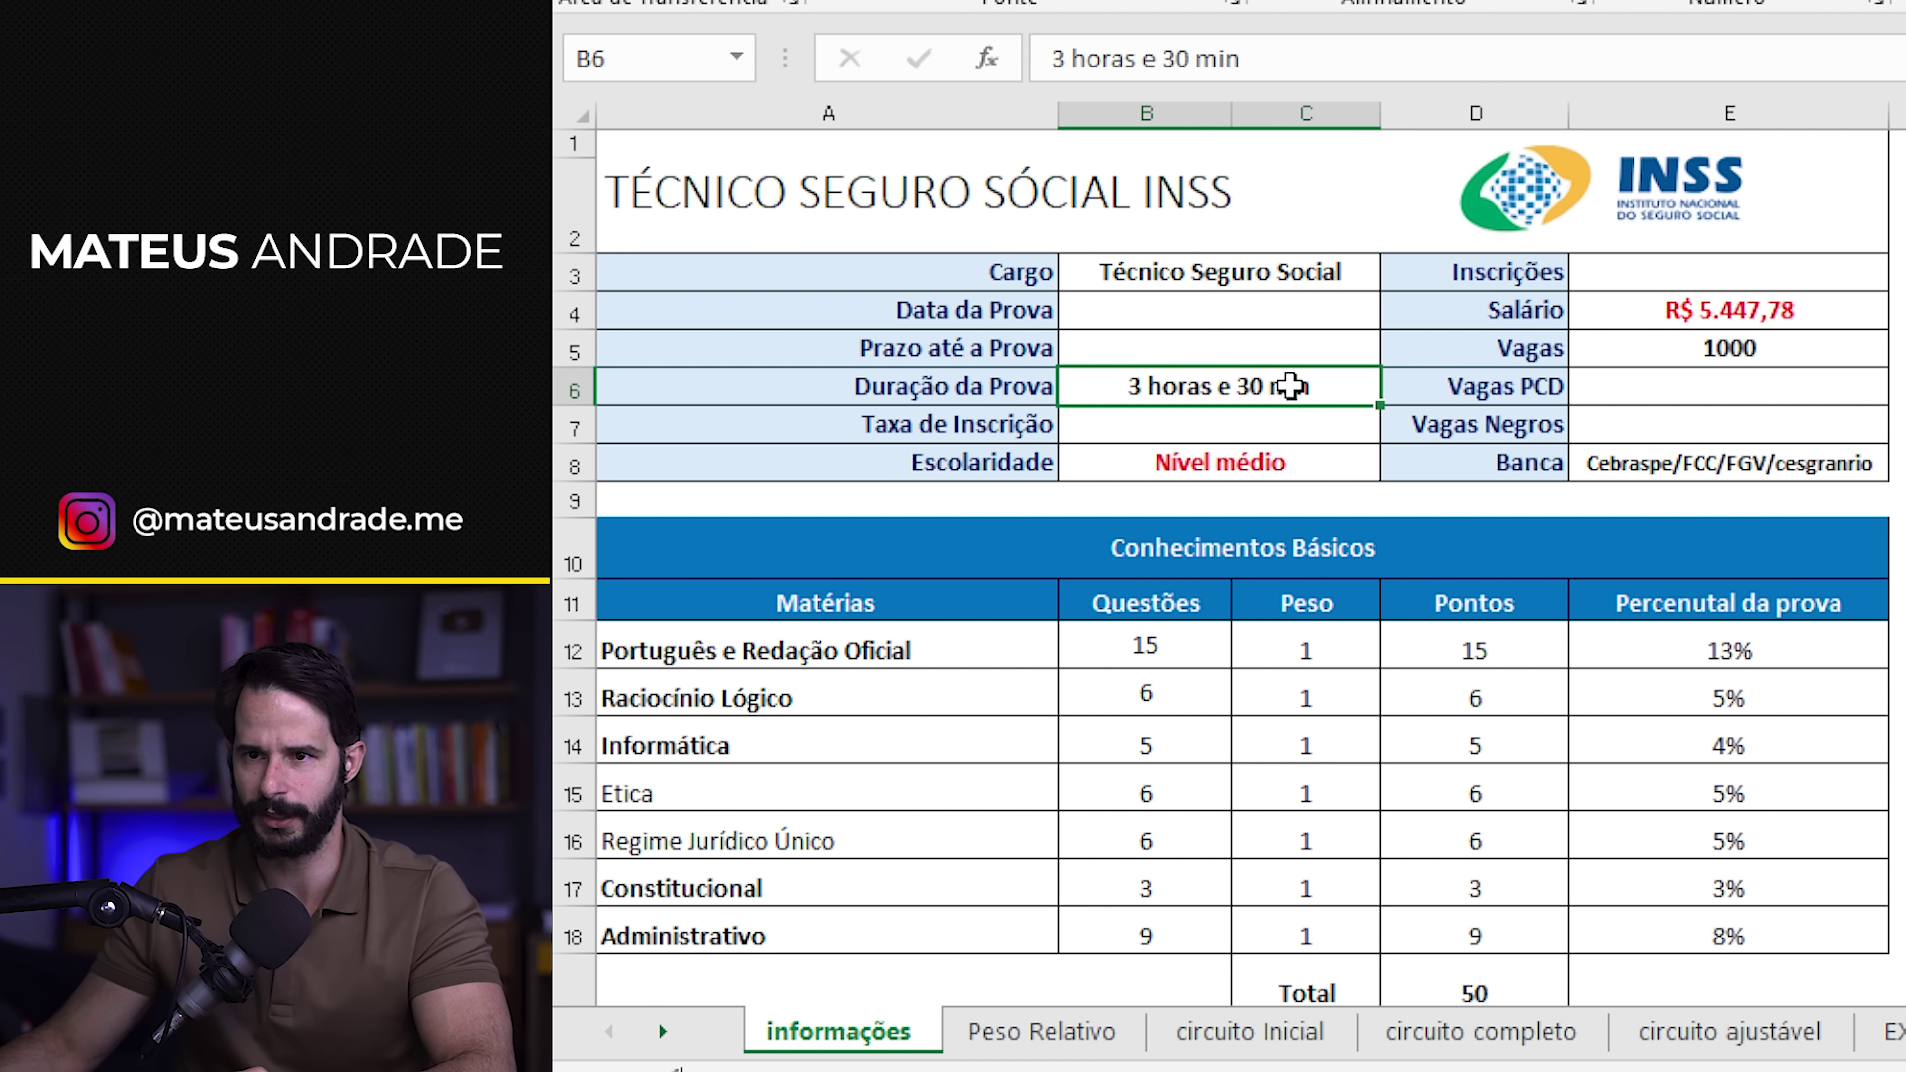
click(1247, 421)
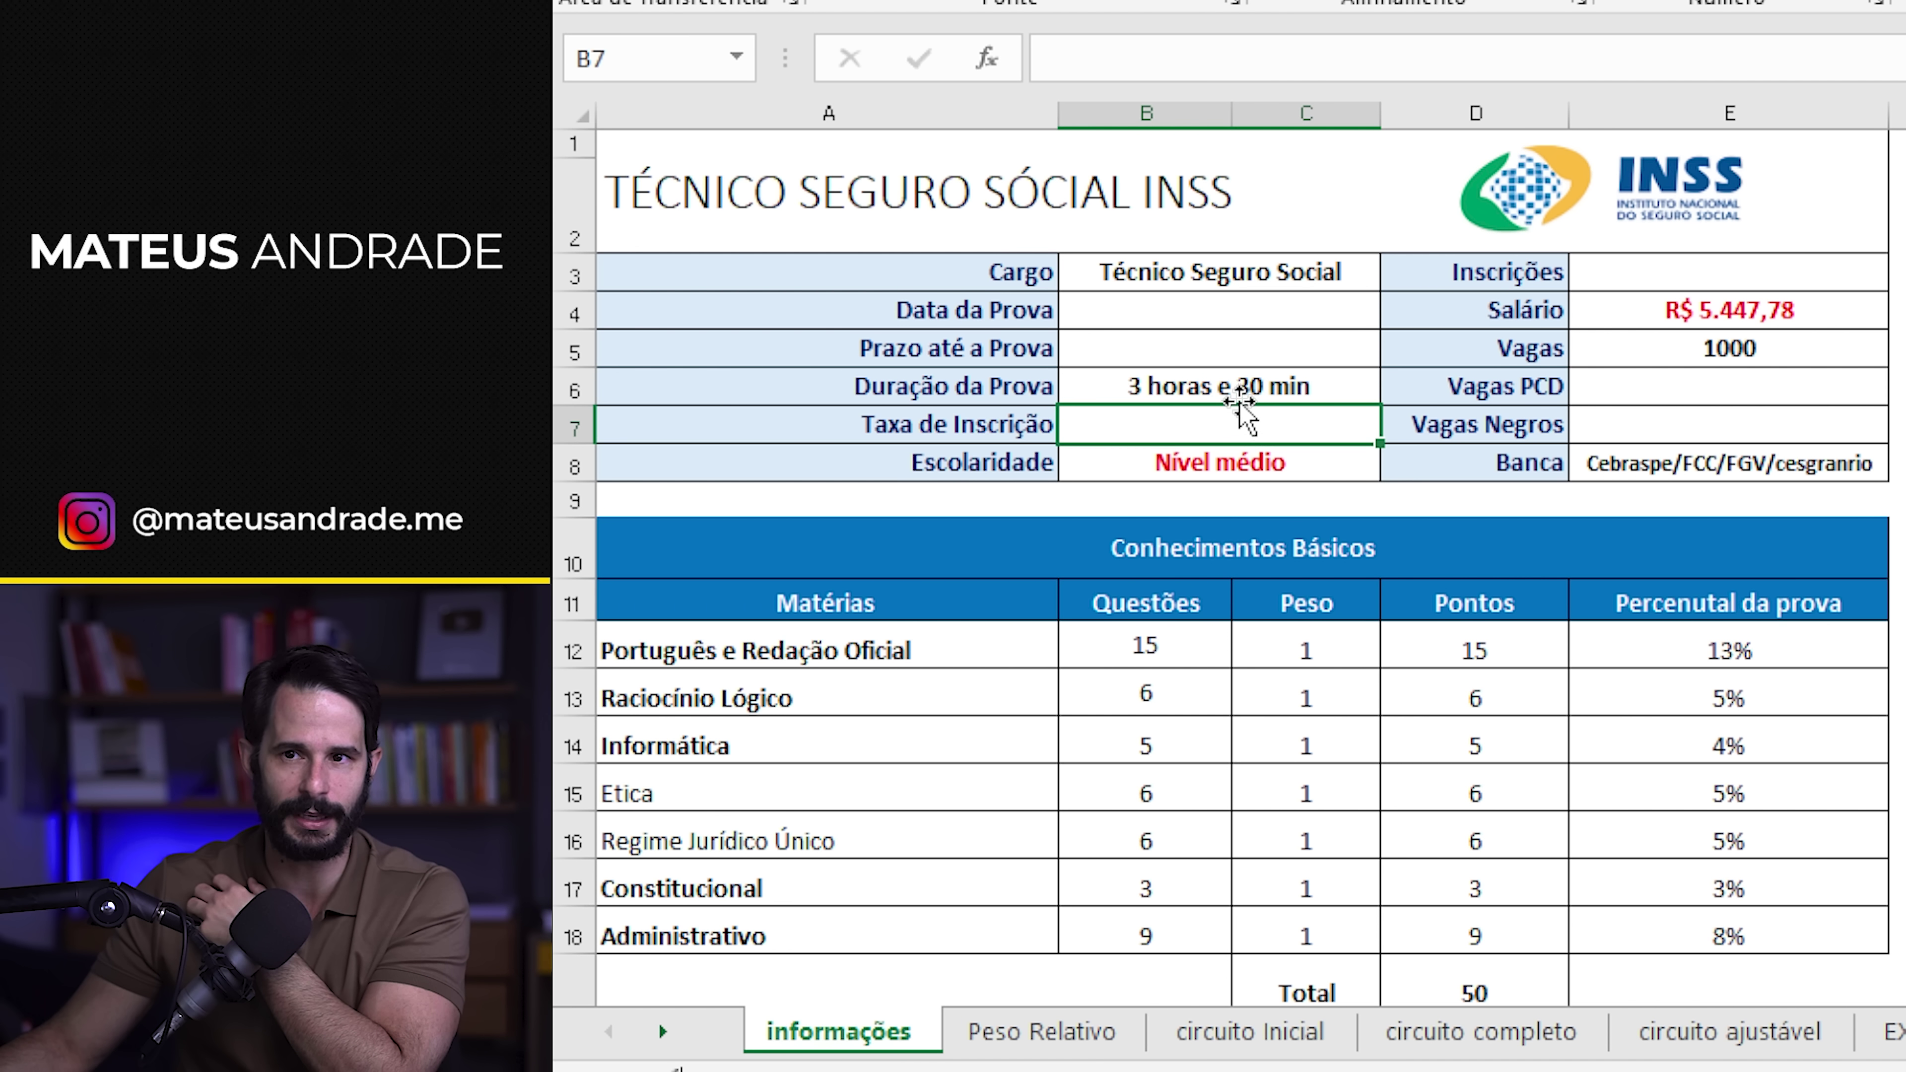
click(1233, 388)
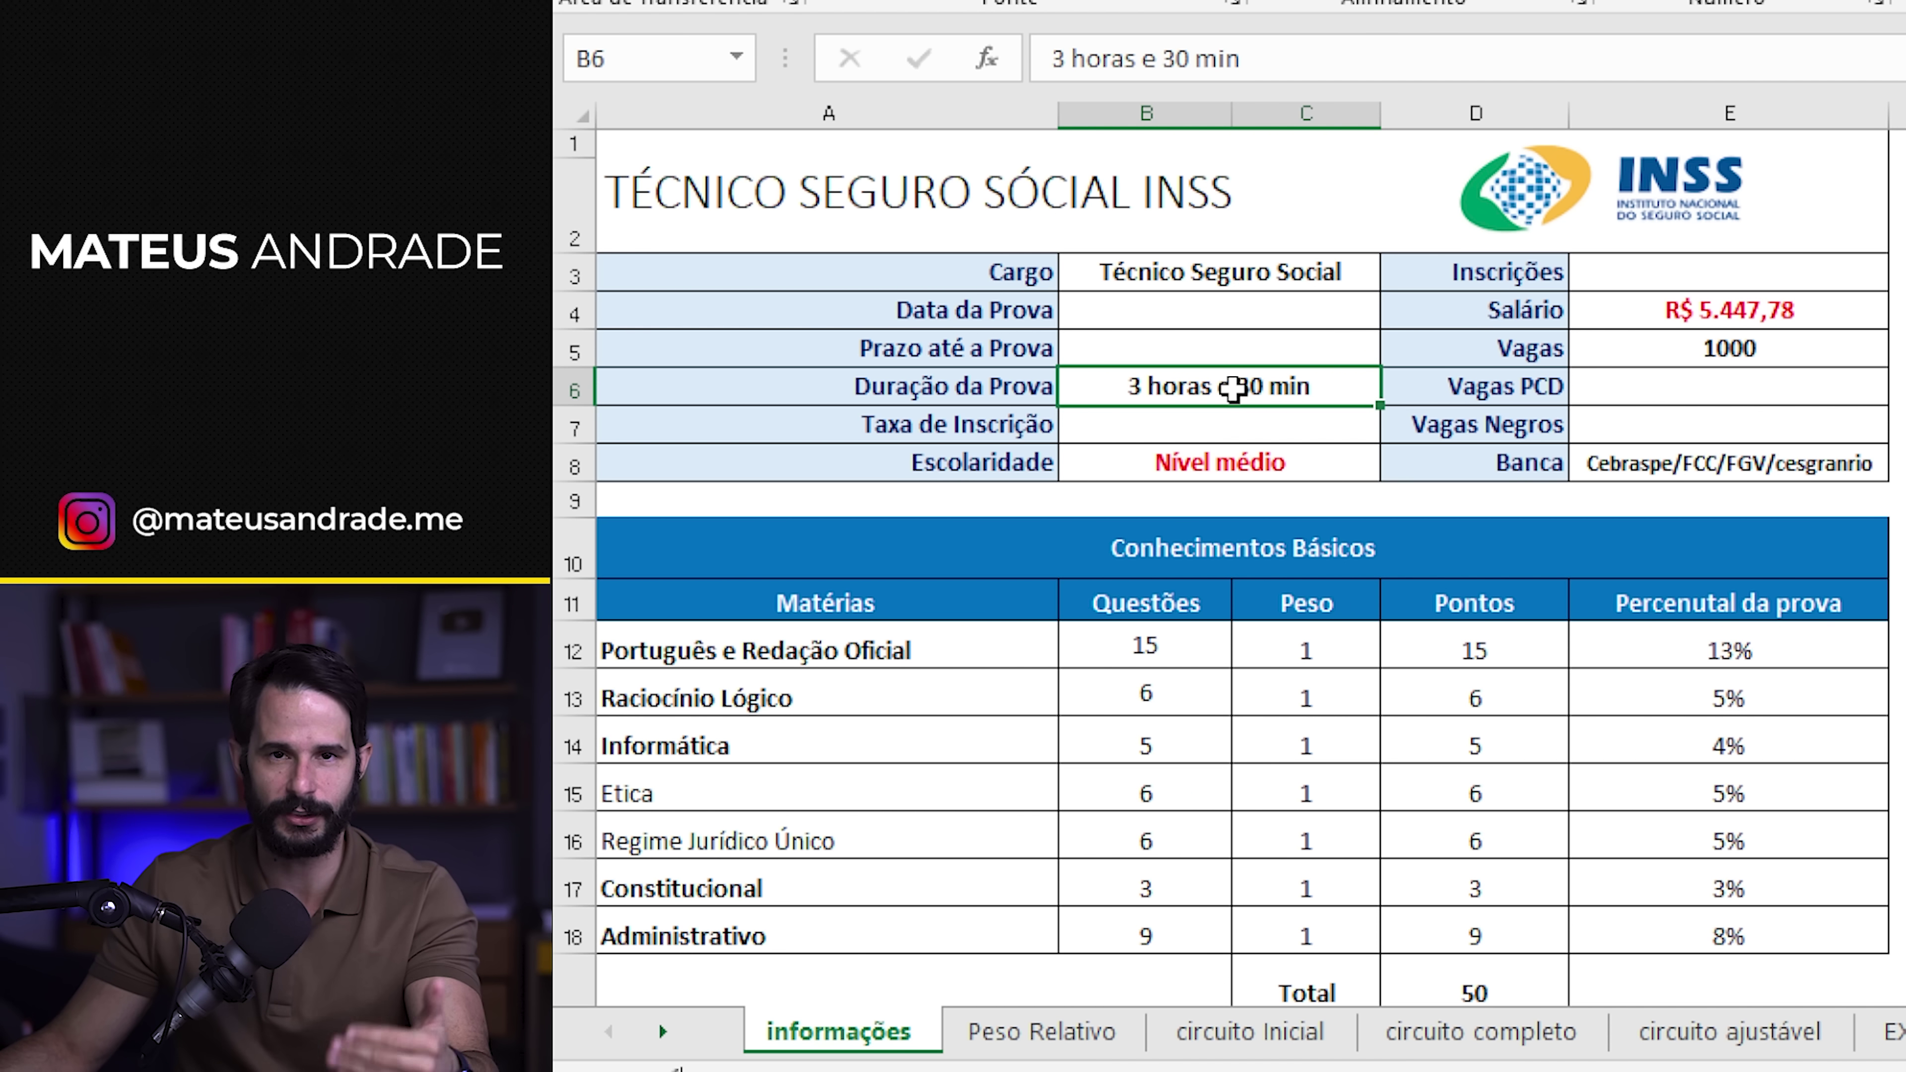
click(1271, 462)
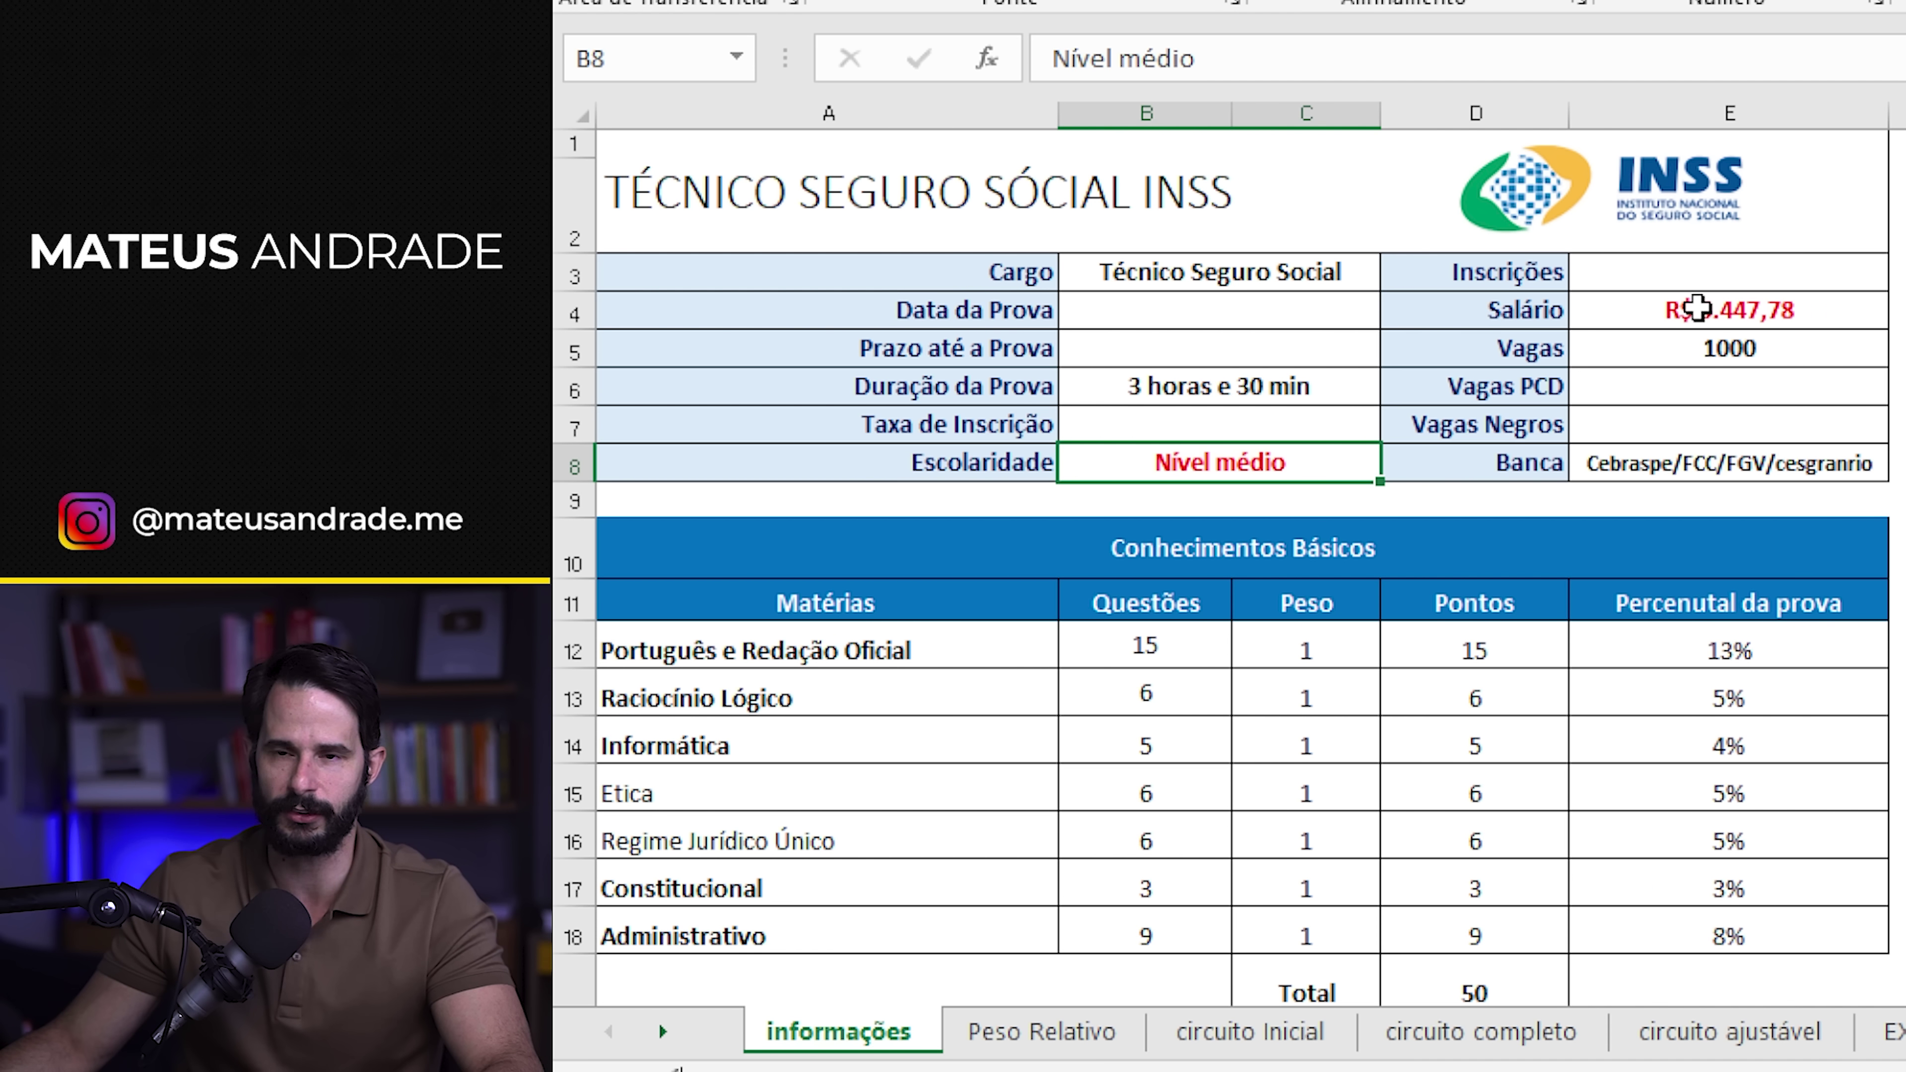
click(1690, 285)
click(1751, 308)
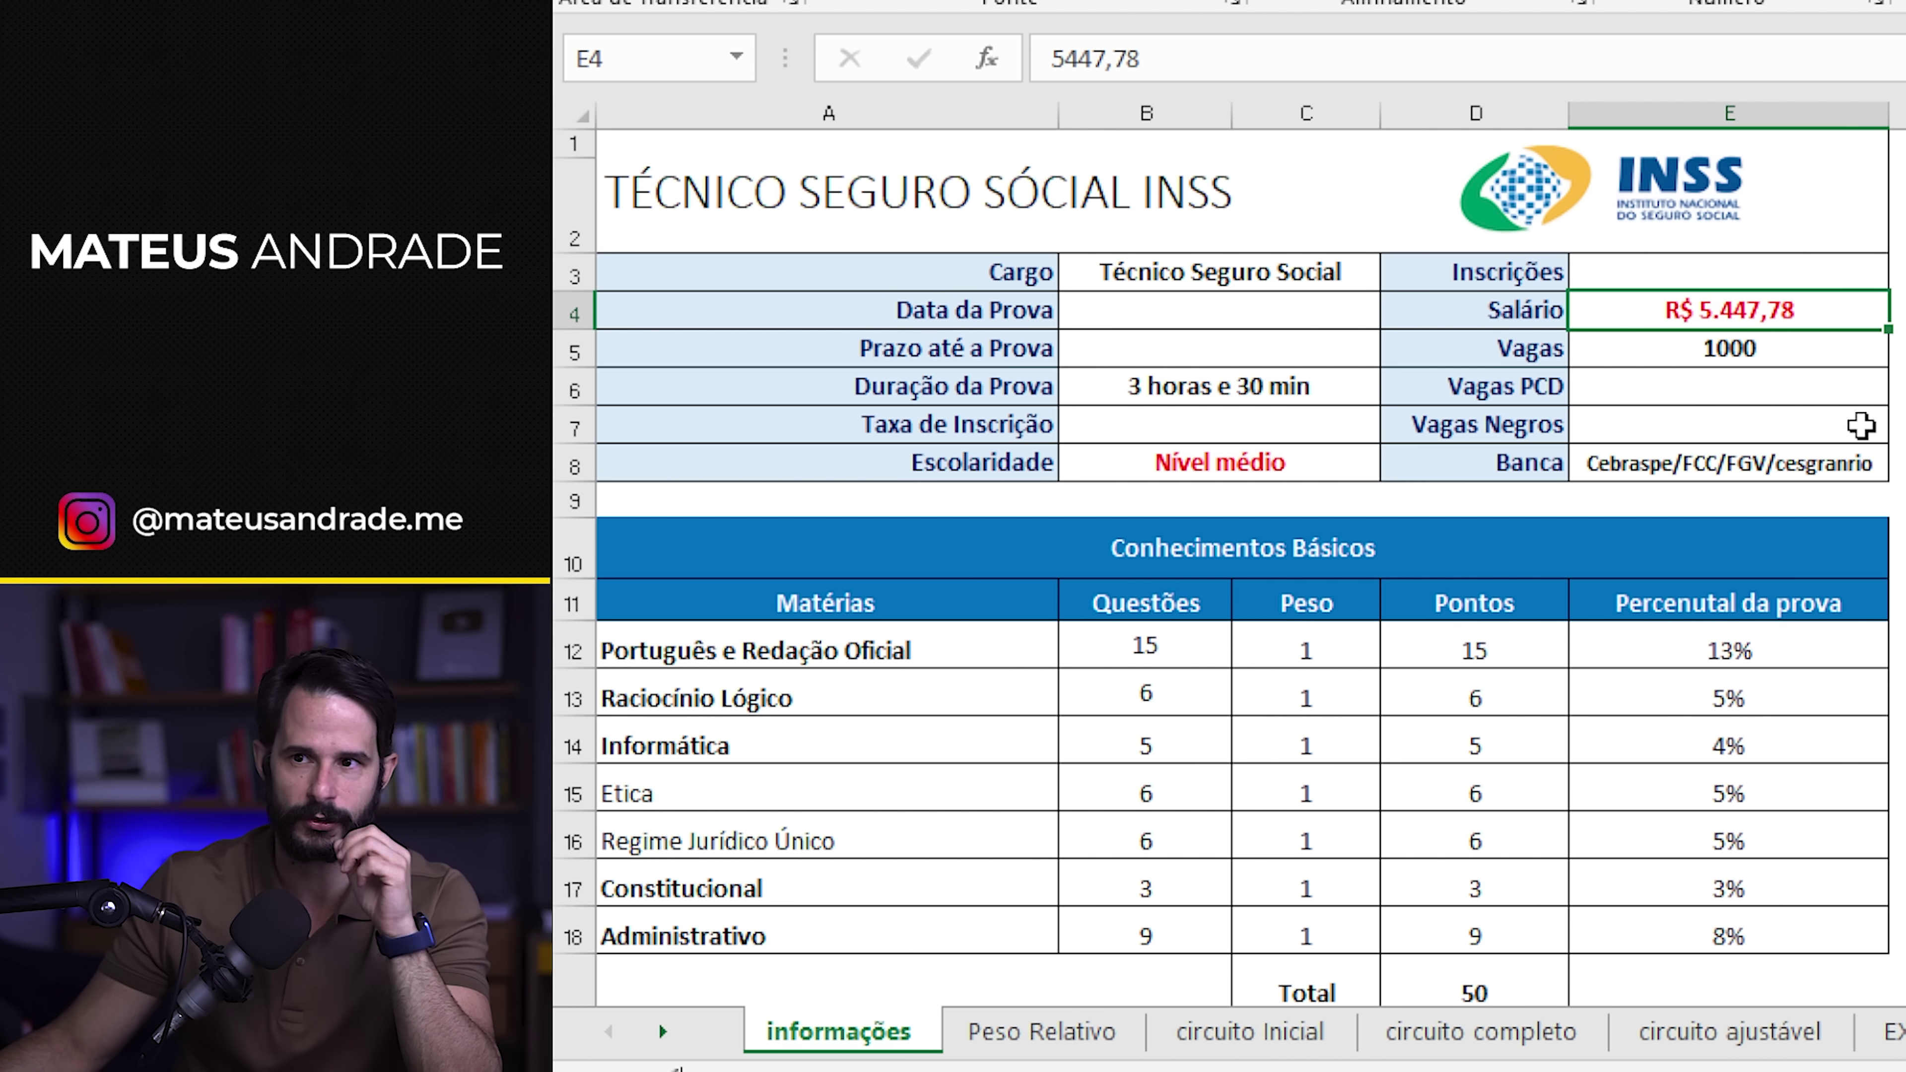
click(1765, 352)
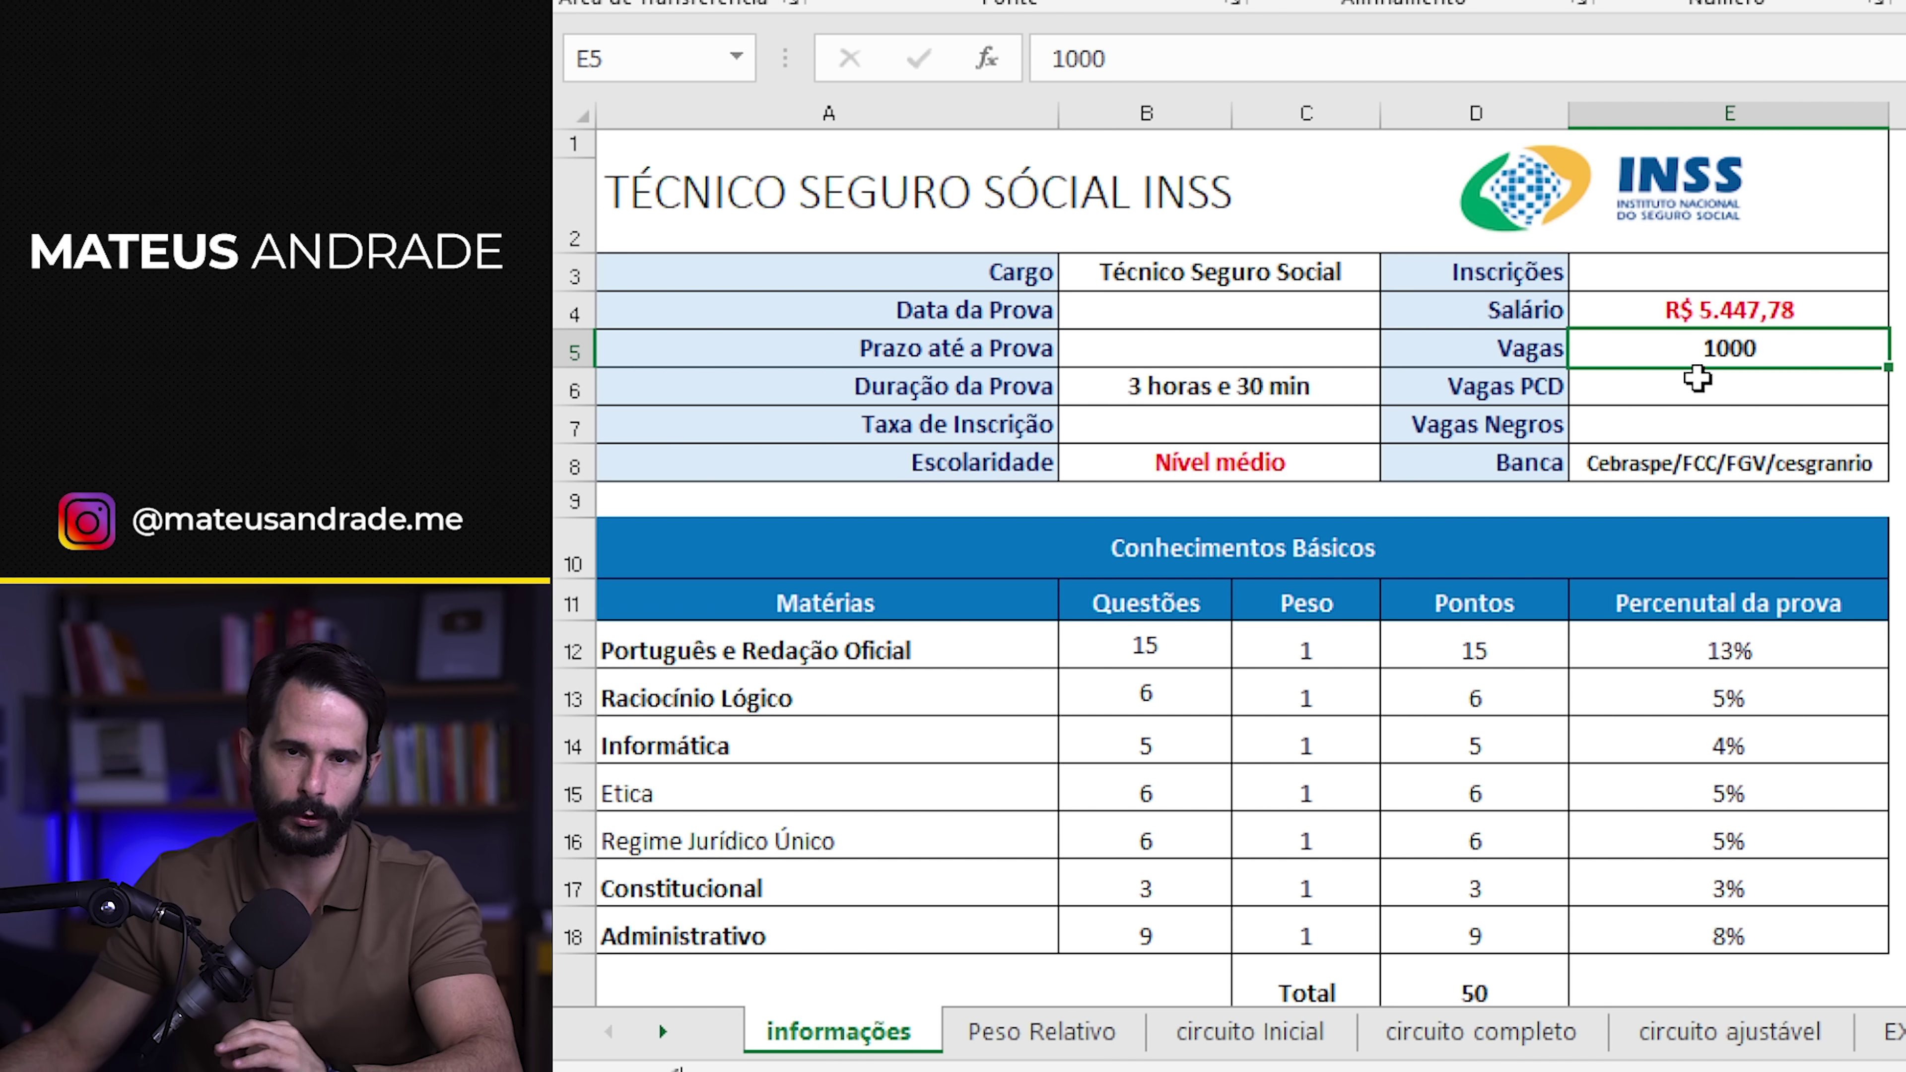
click(1715, 451)
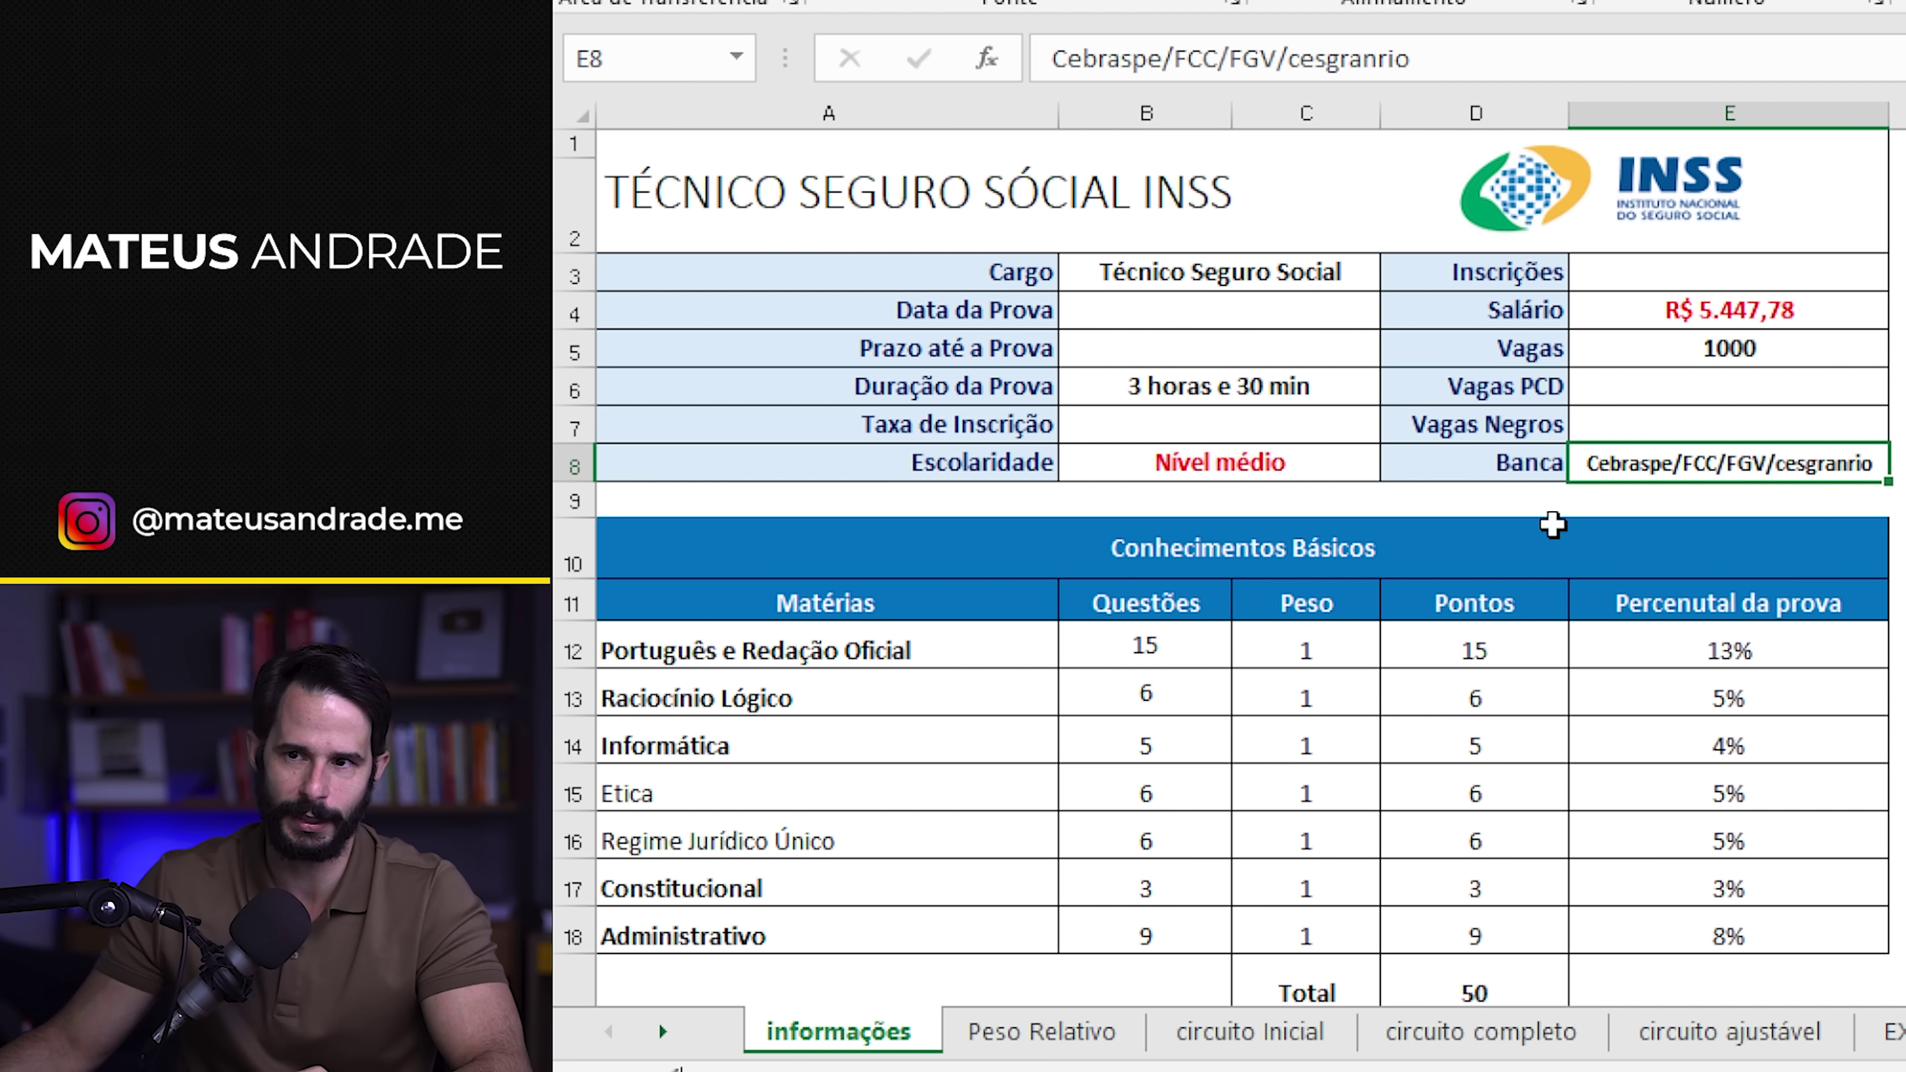
- Examine the Conhecimentos Básicos subjects from Português e Redação Oficial to Regime Jurídico Único, including Português's questions and exam percentage
scroll(1055, 517, down, 2)
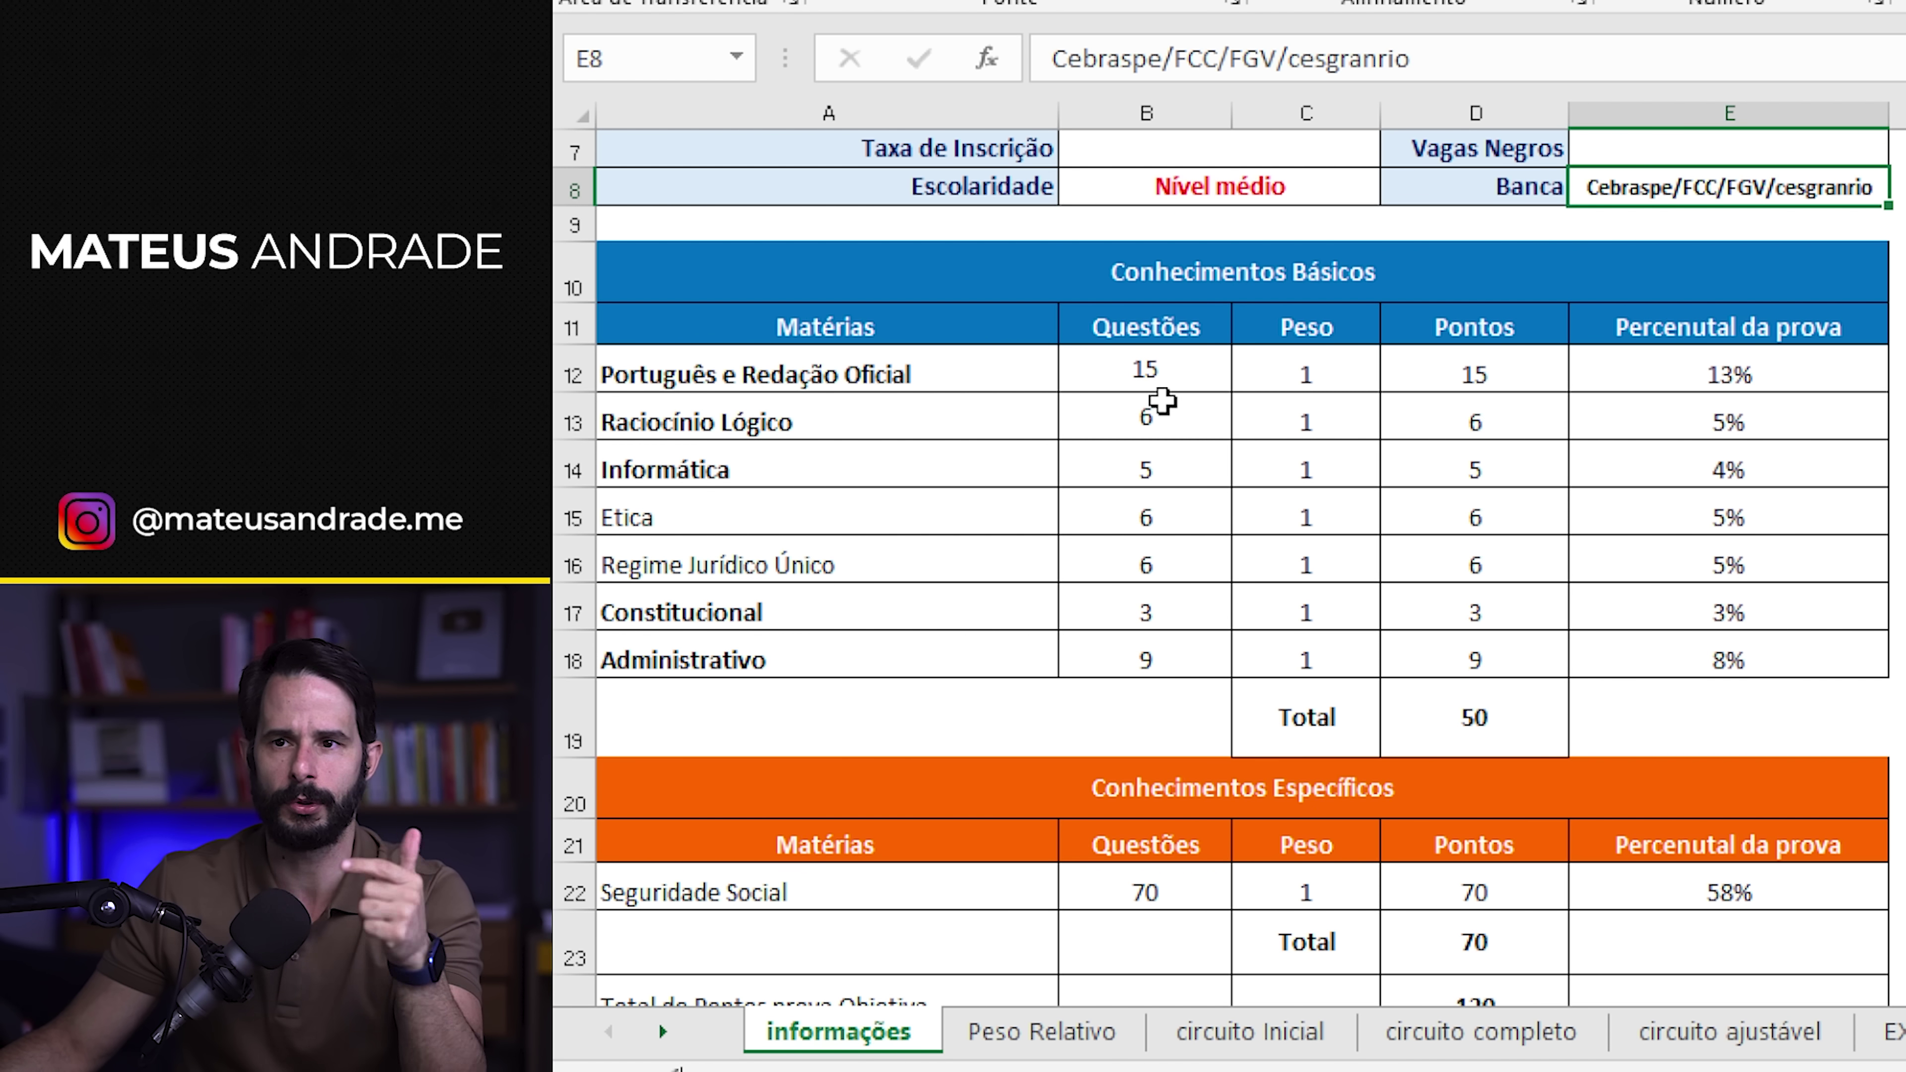
click(928, 380)
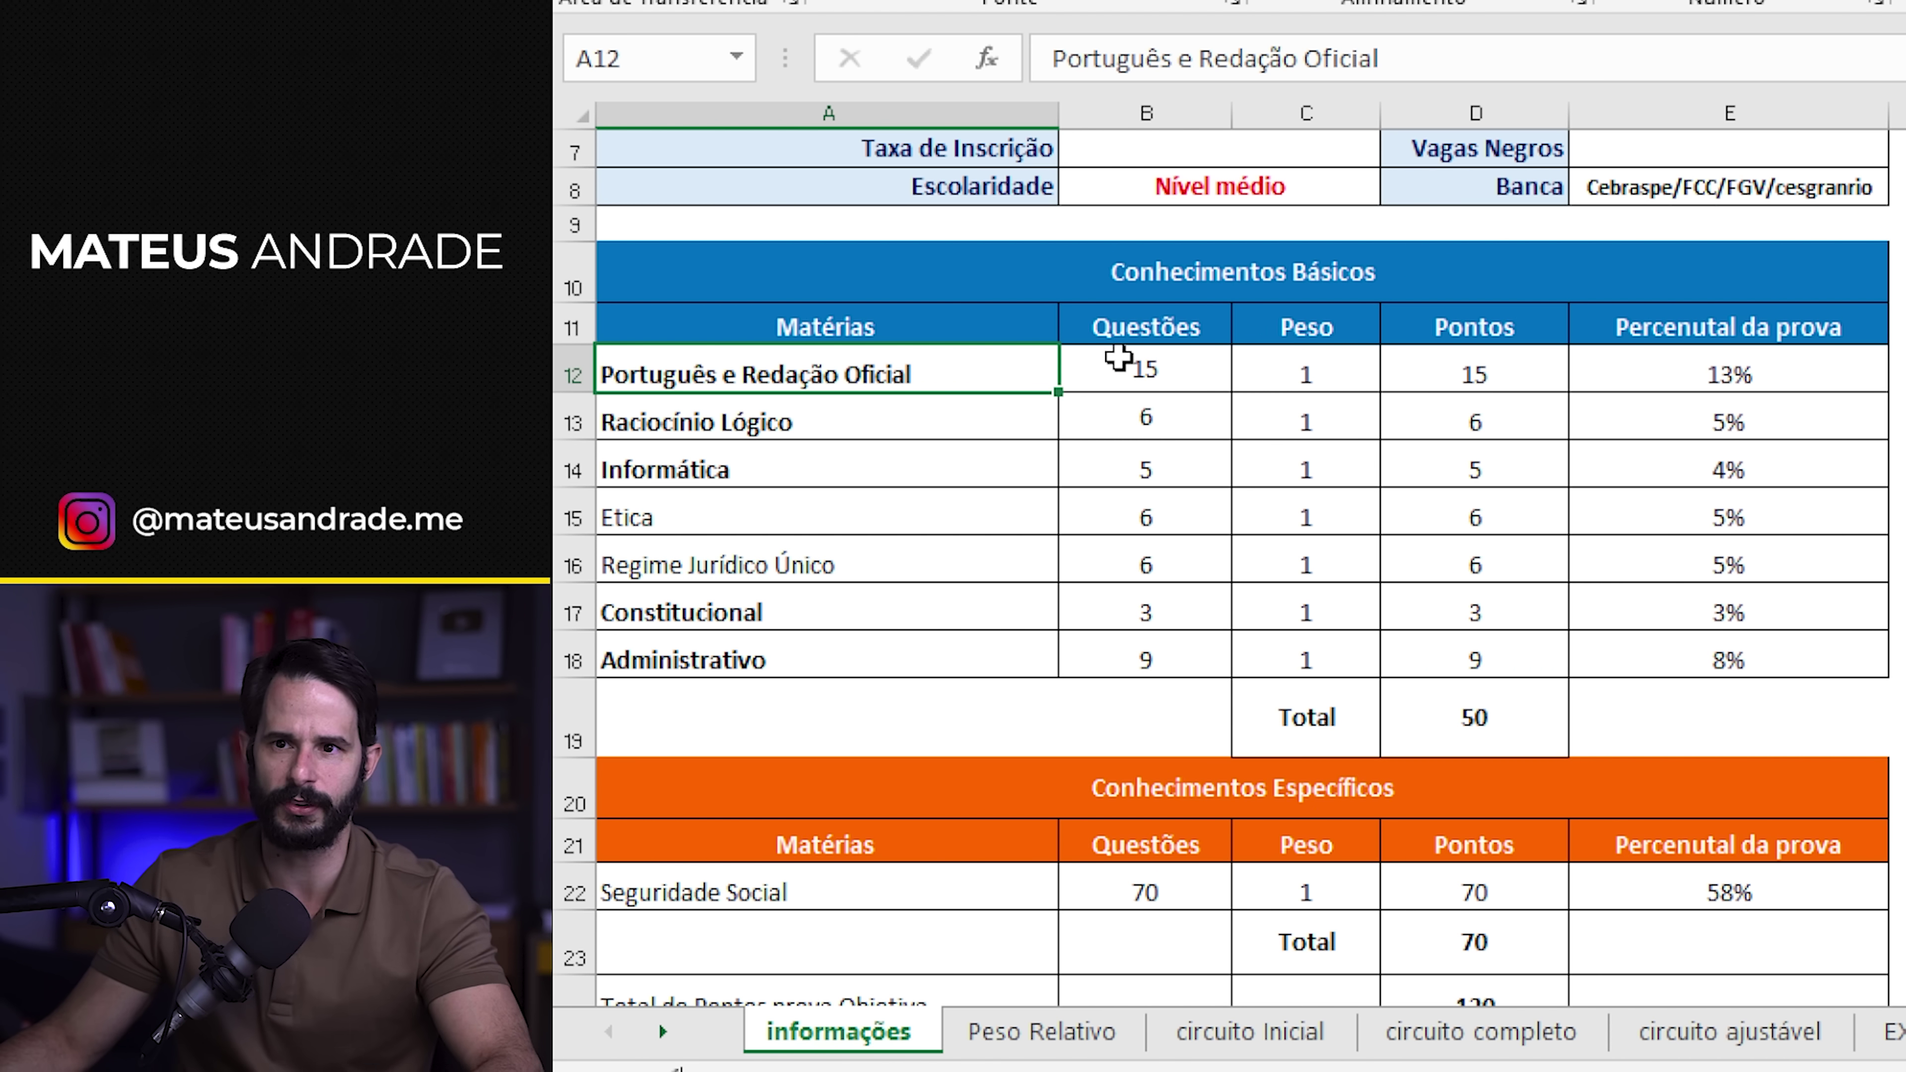
click(1154, 370)
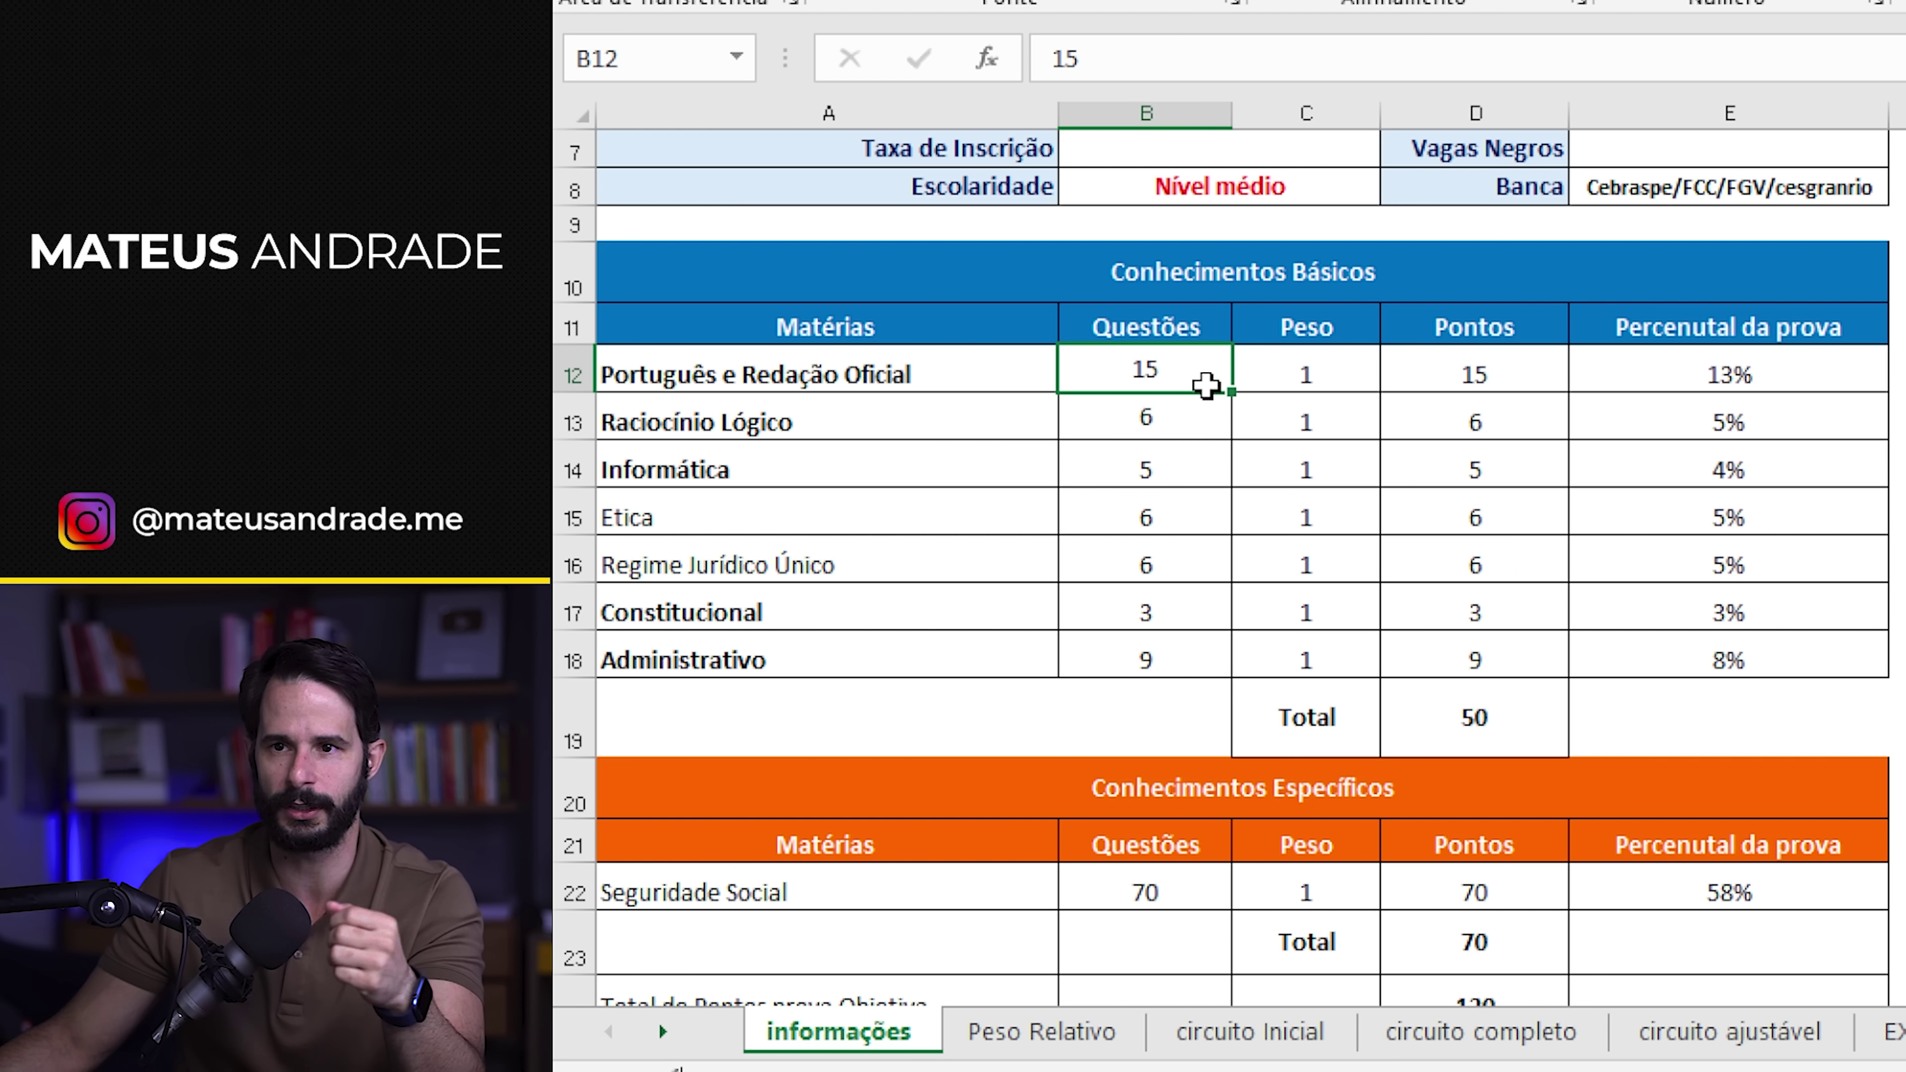
drag(1475, 420, 1494, 383)
click(1719, 375)
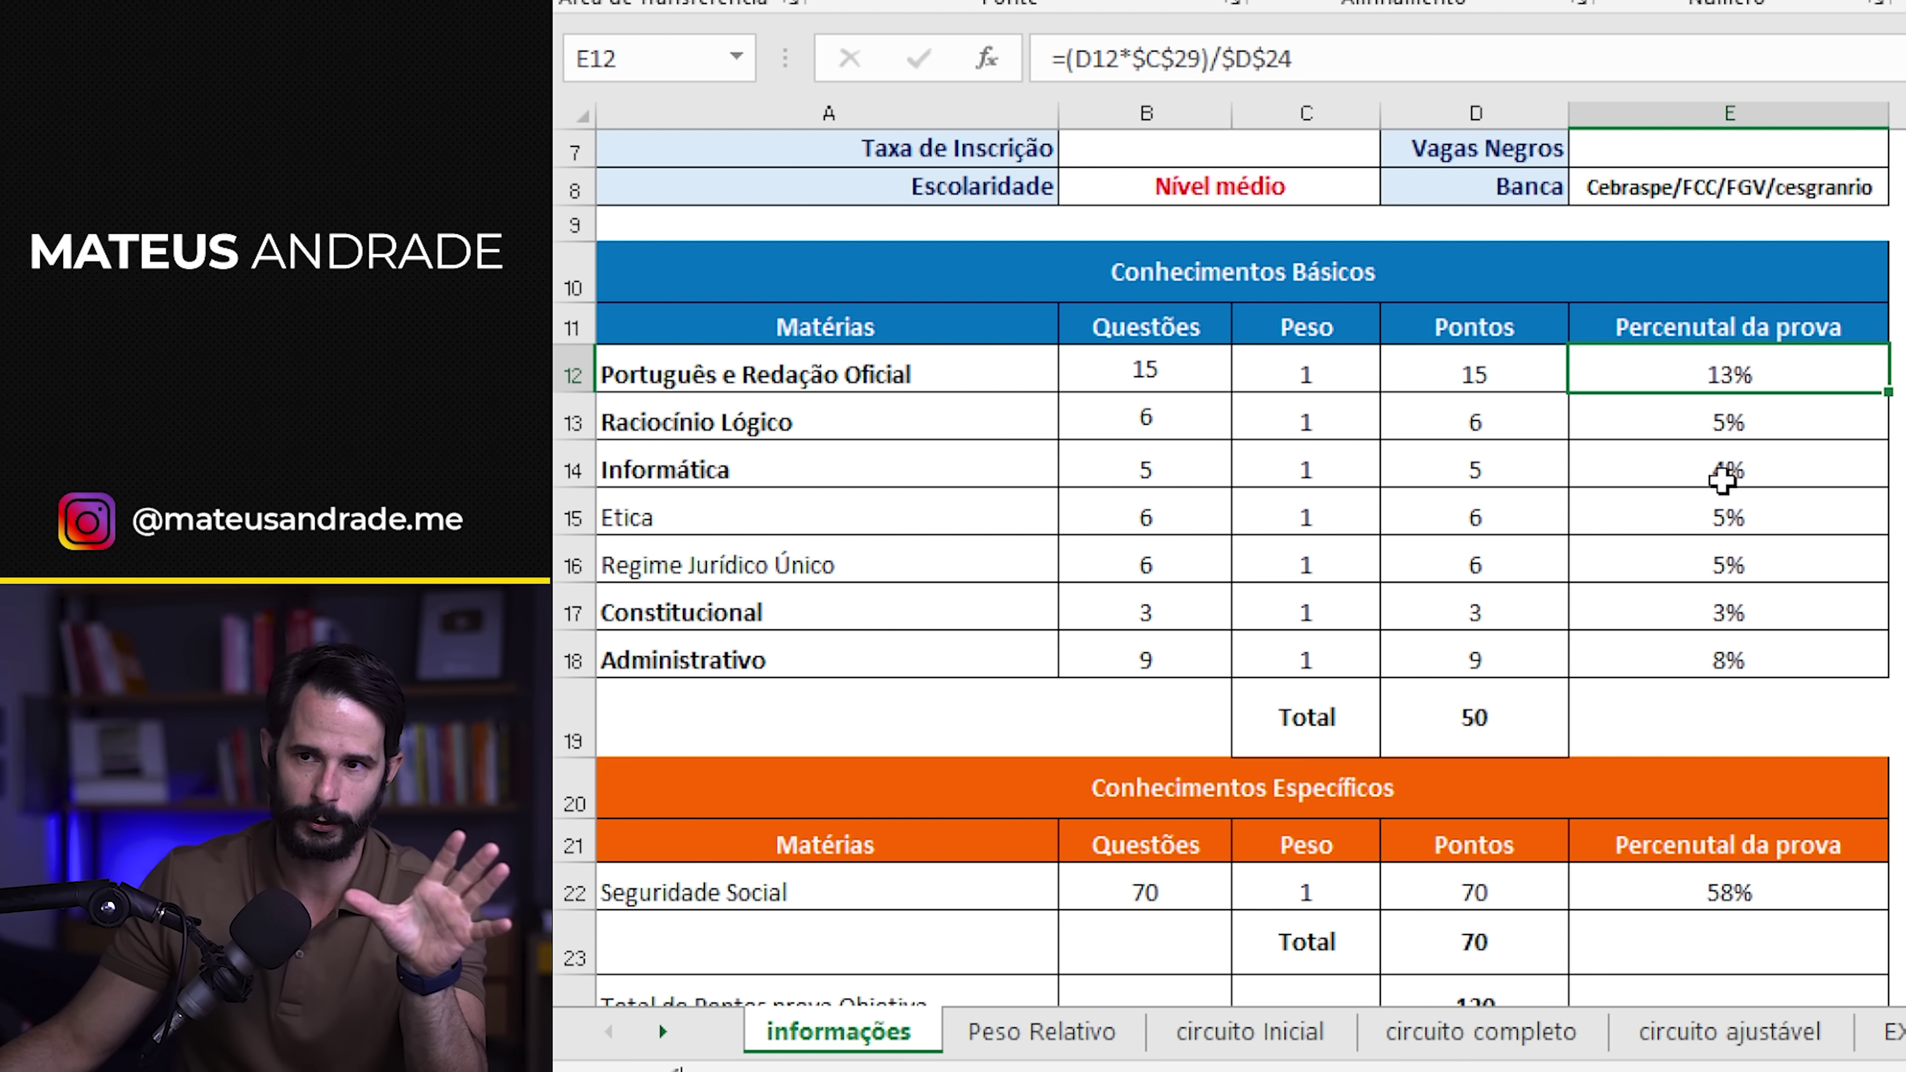
click(766, 421)
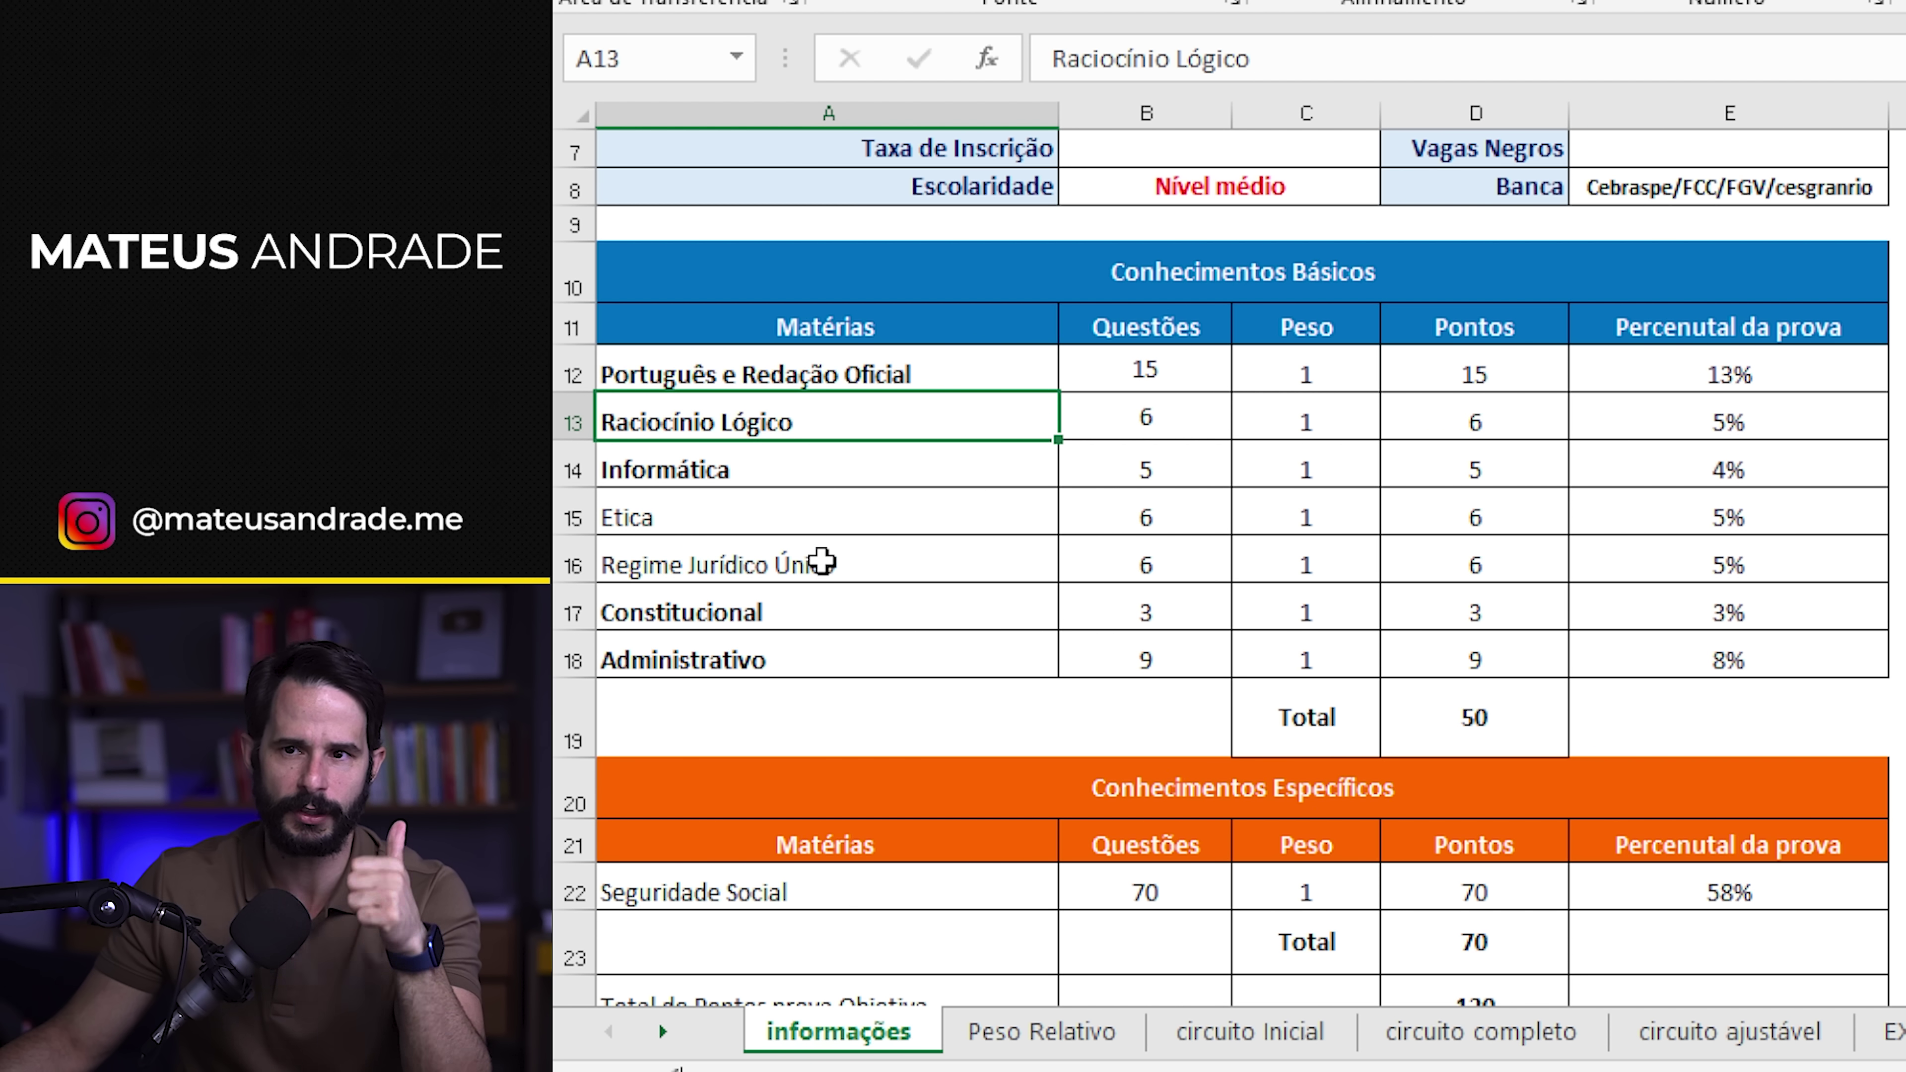
click(753, 478)
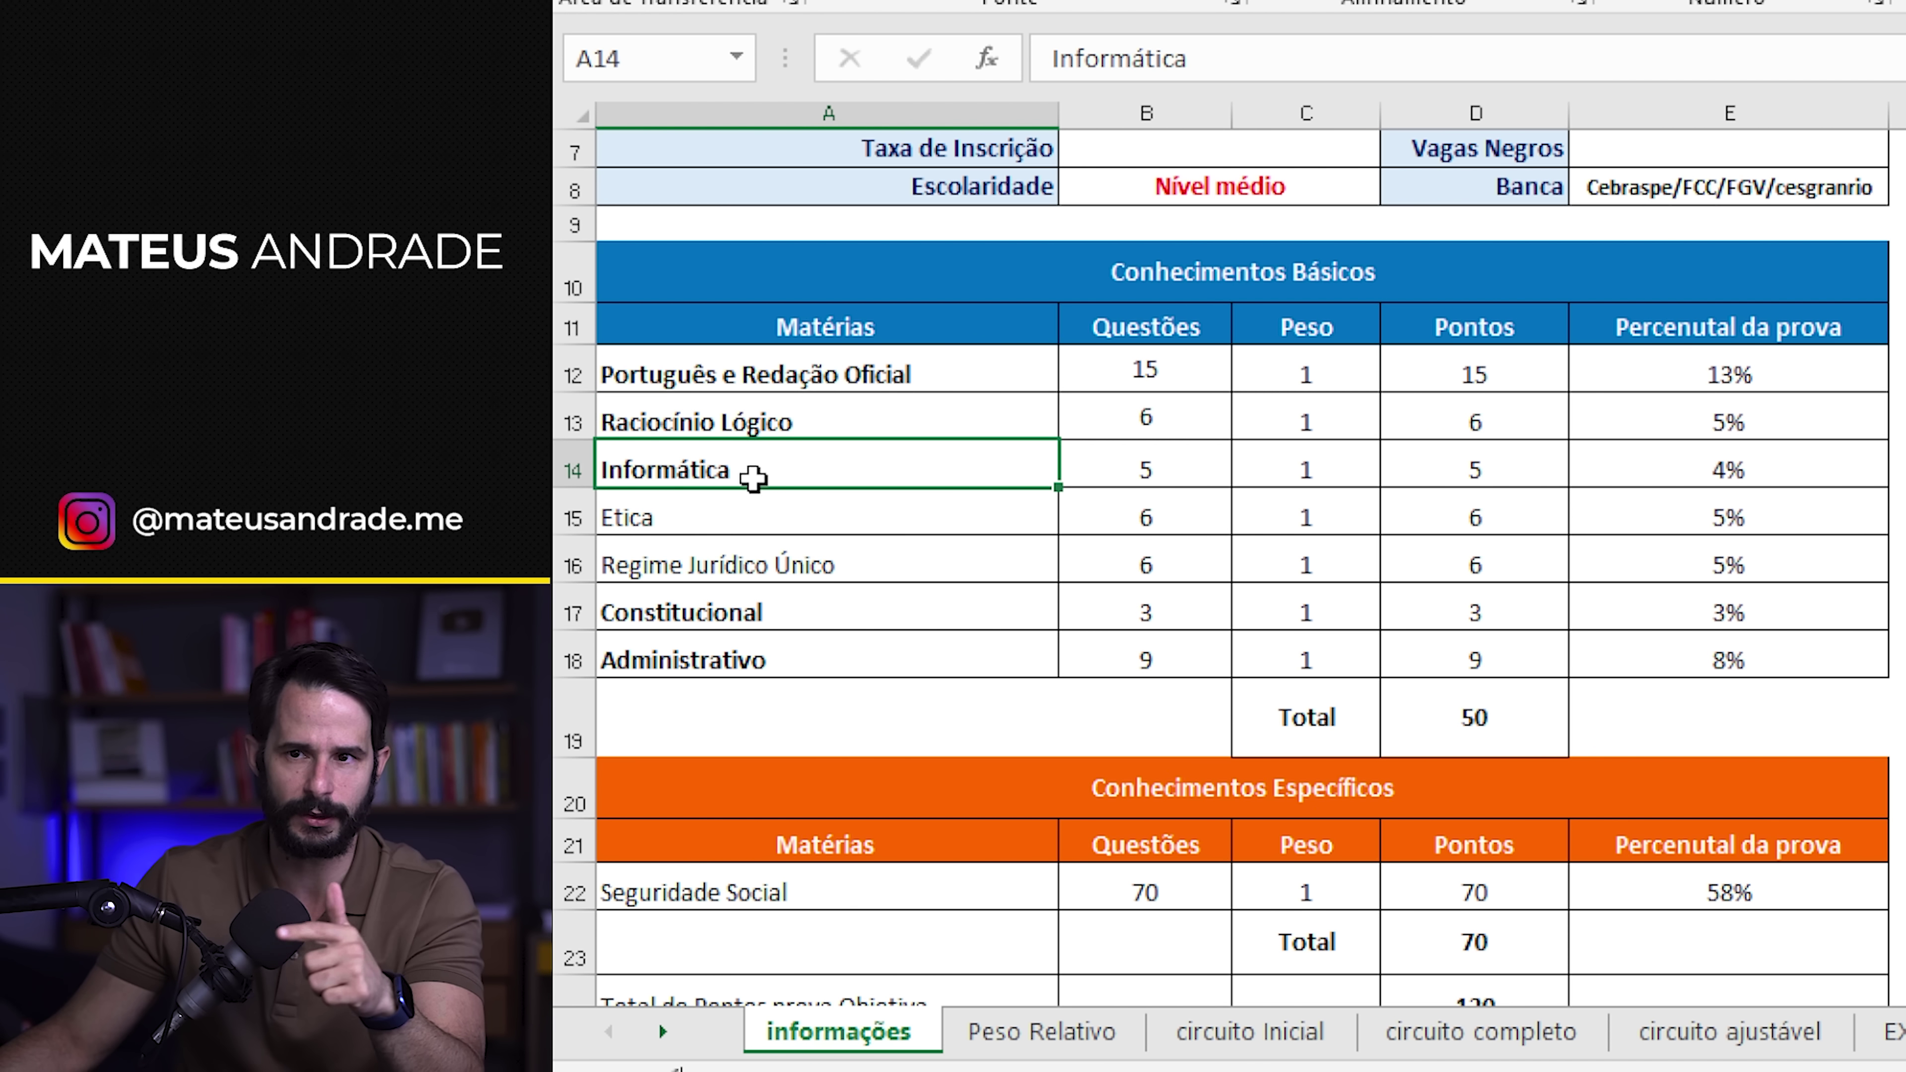
click(778, 514)
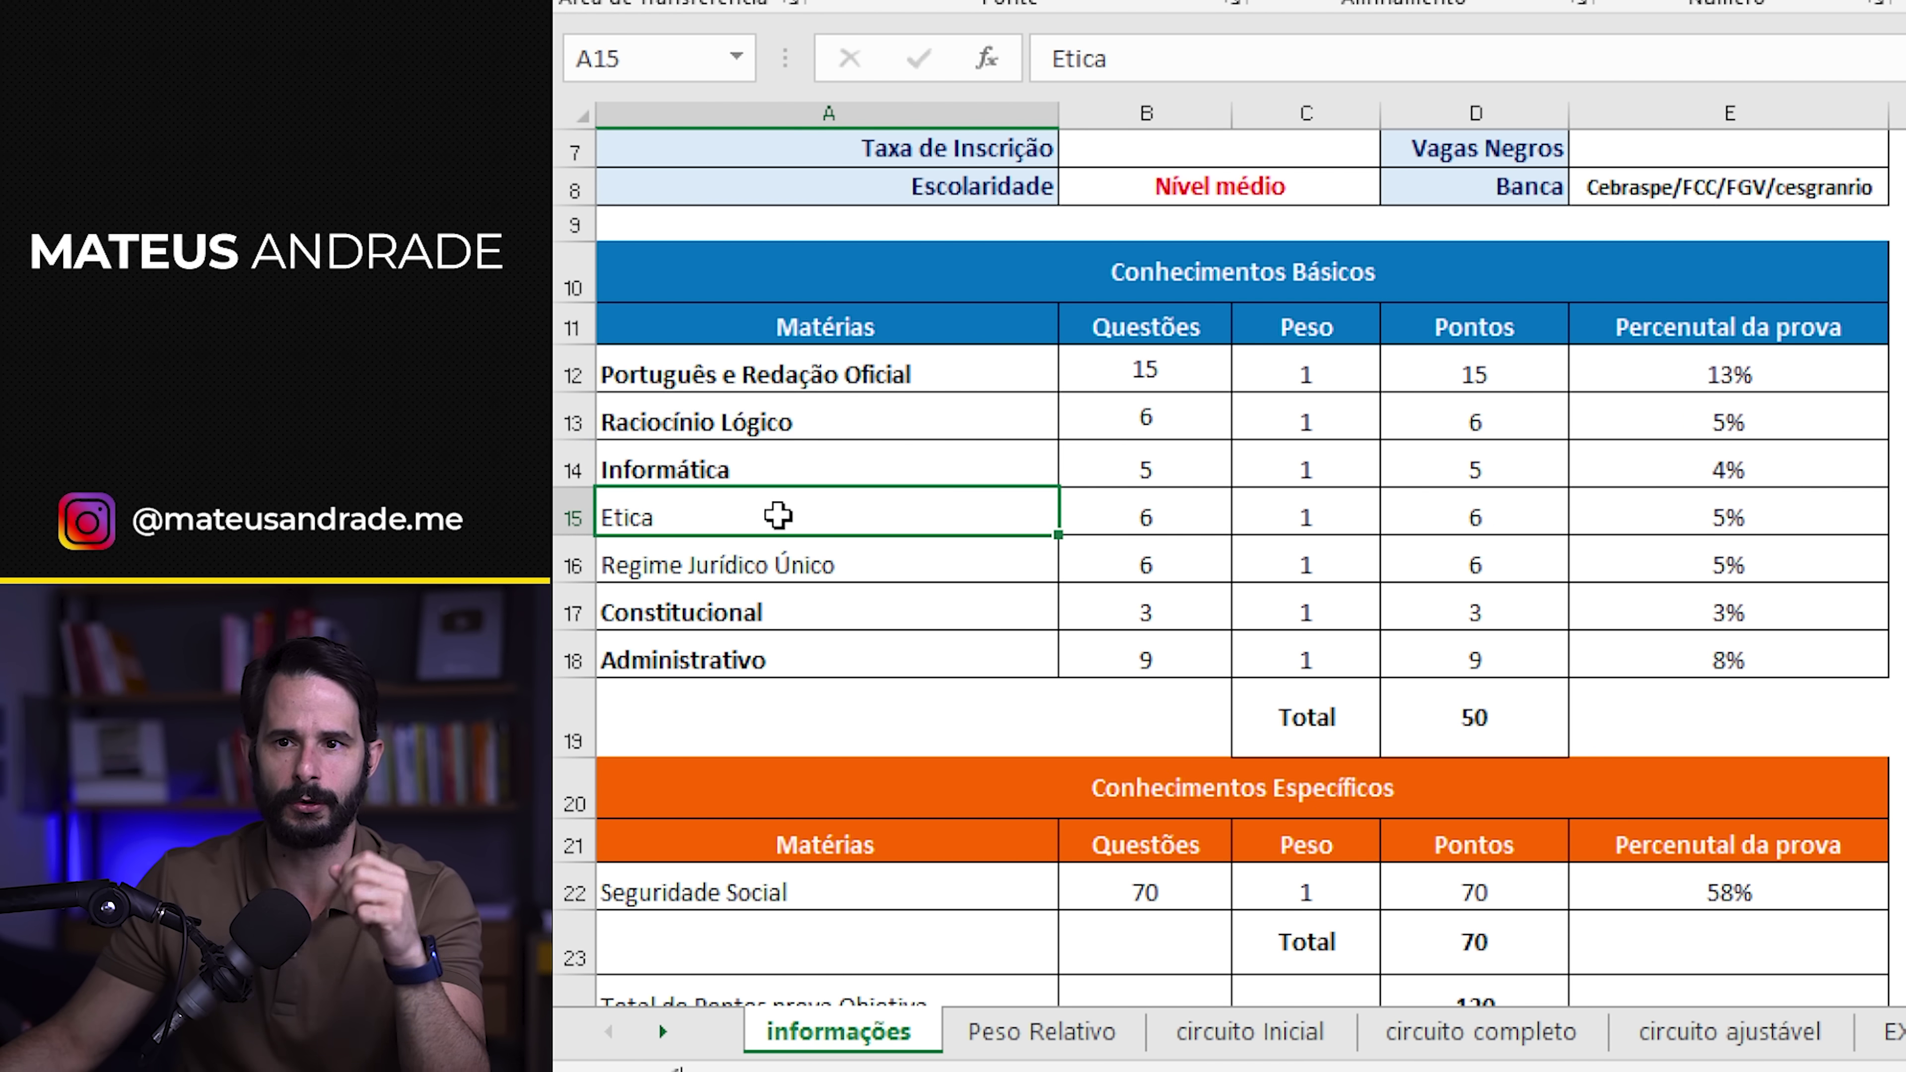
click(787, 562)
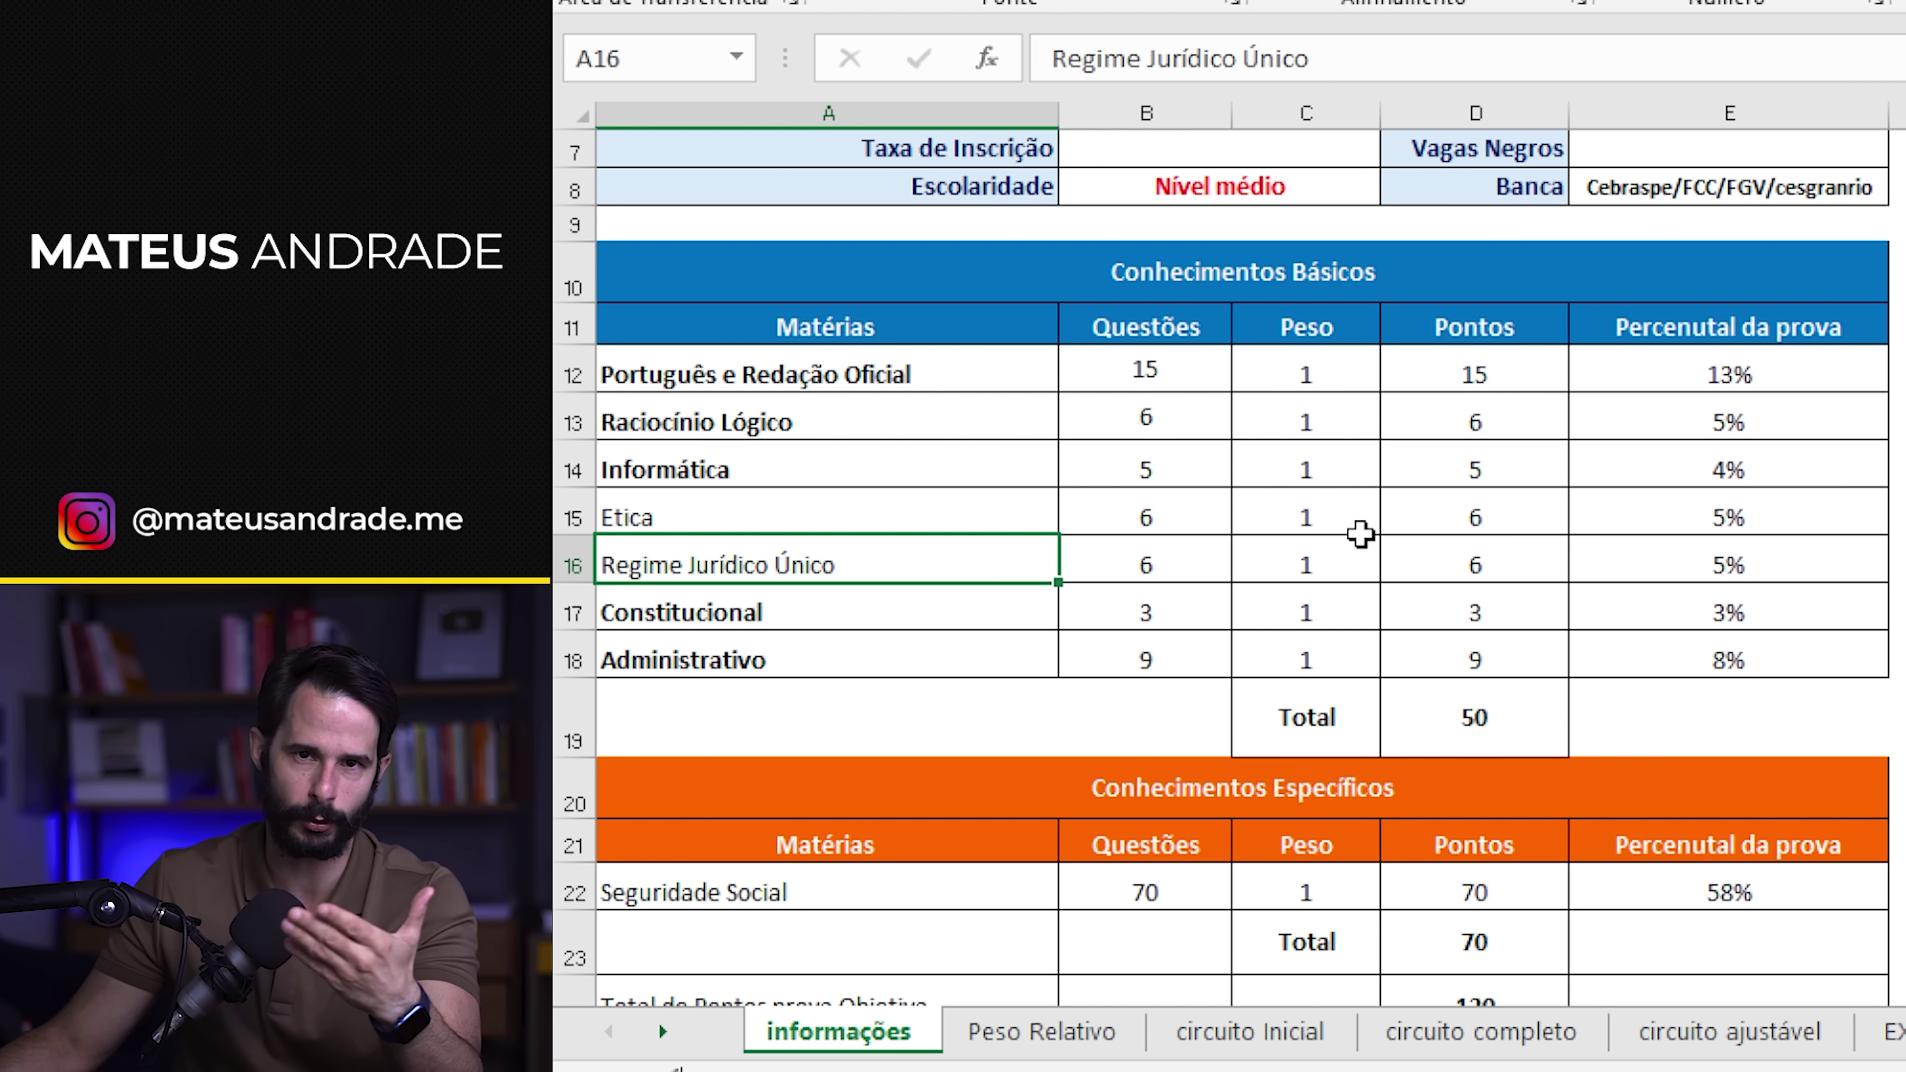
- Compare the number of questions assigned to each Conhecimentos Básicos subject, from Português e Redação Oficial to Administrativo
drag(1157, 370, 1168, 645)
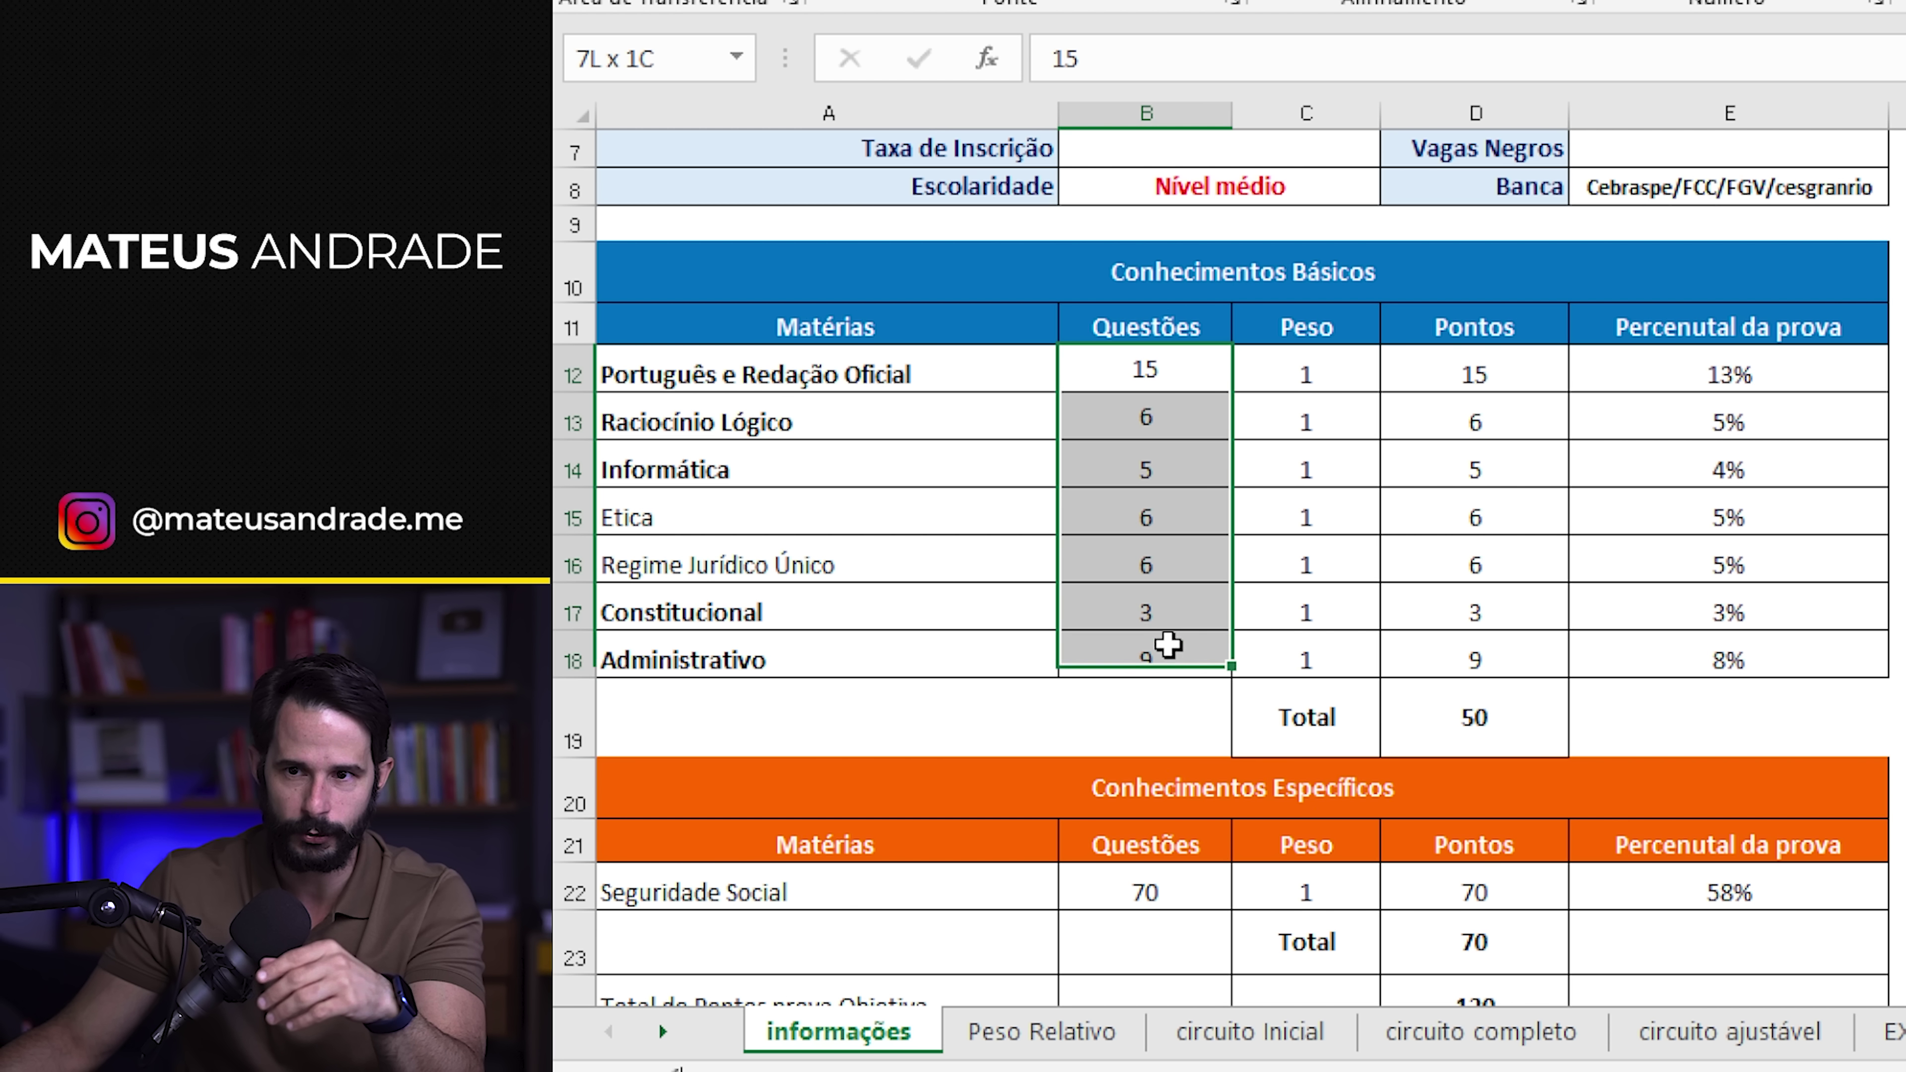
click(1116, 465)
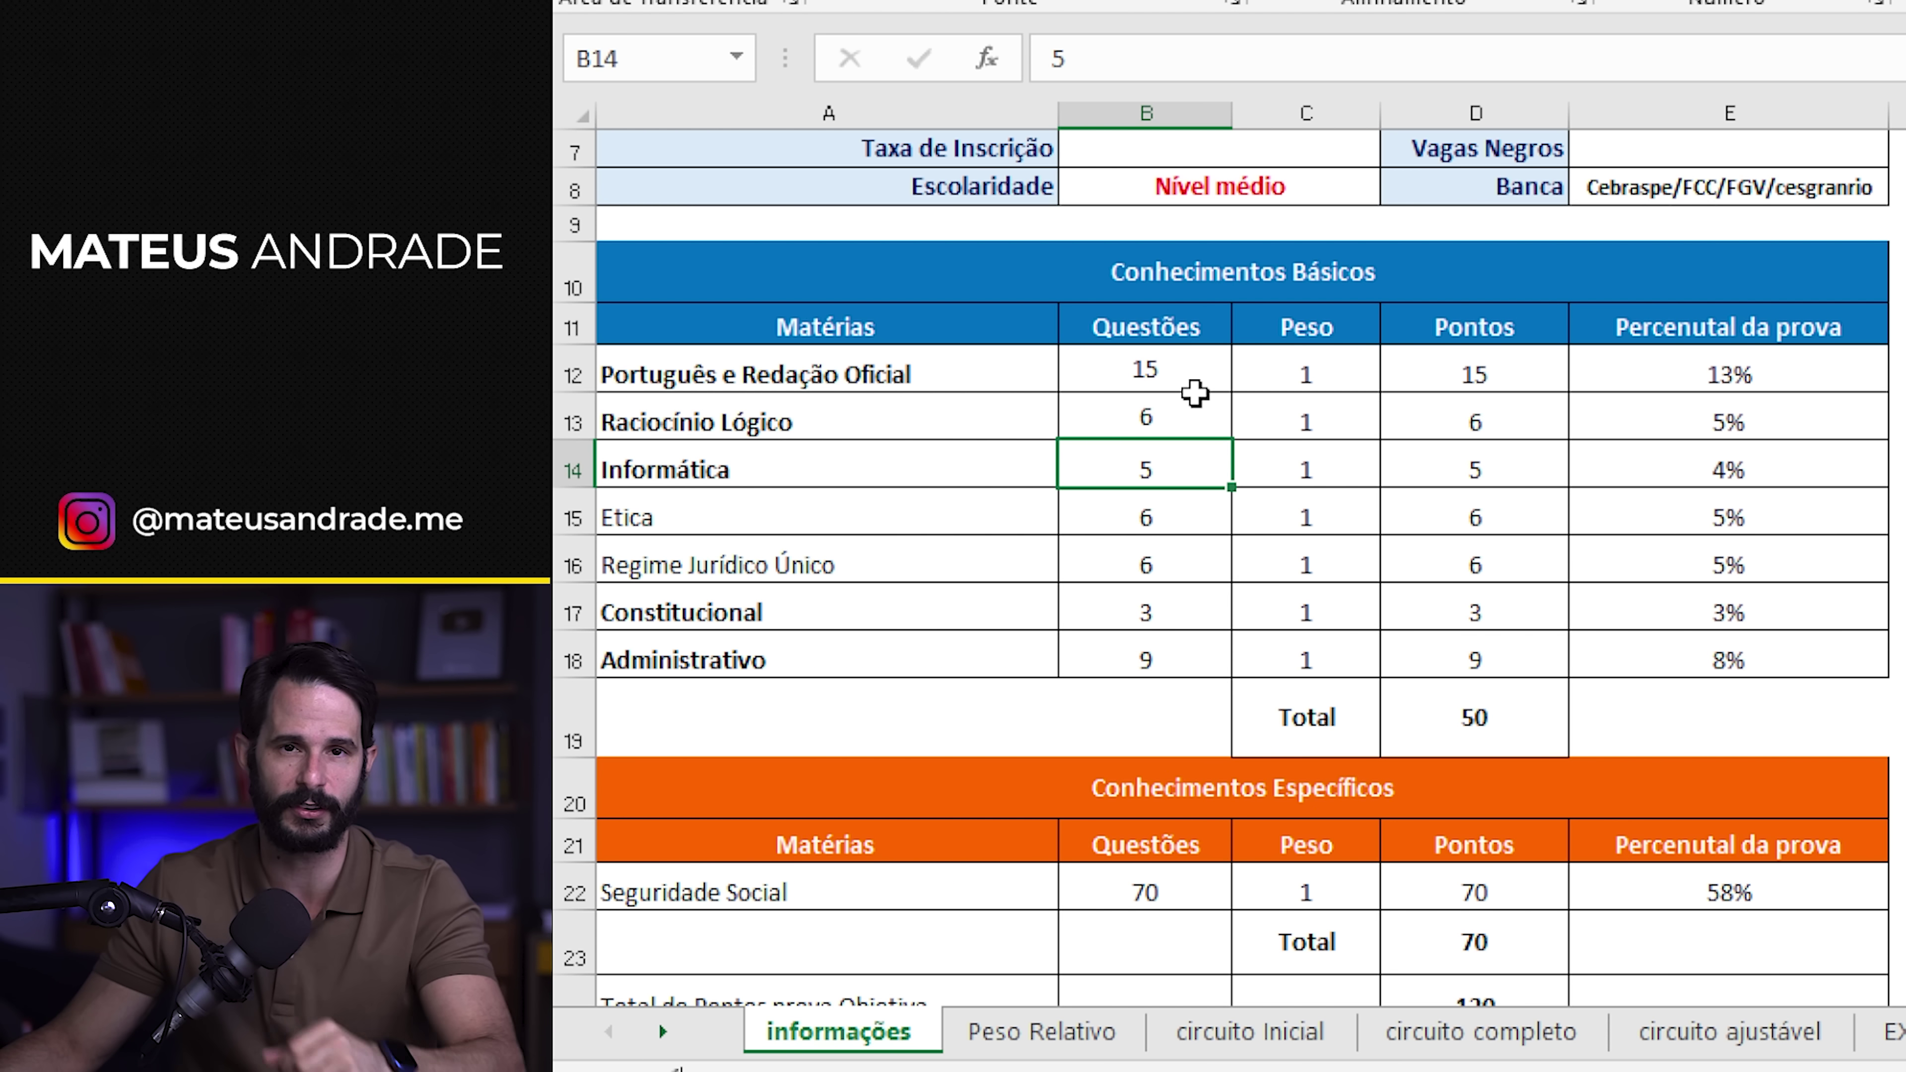
drag(1182, 376, 1170, 660)
click(1141, 545)
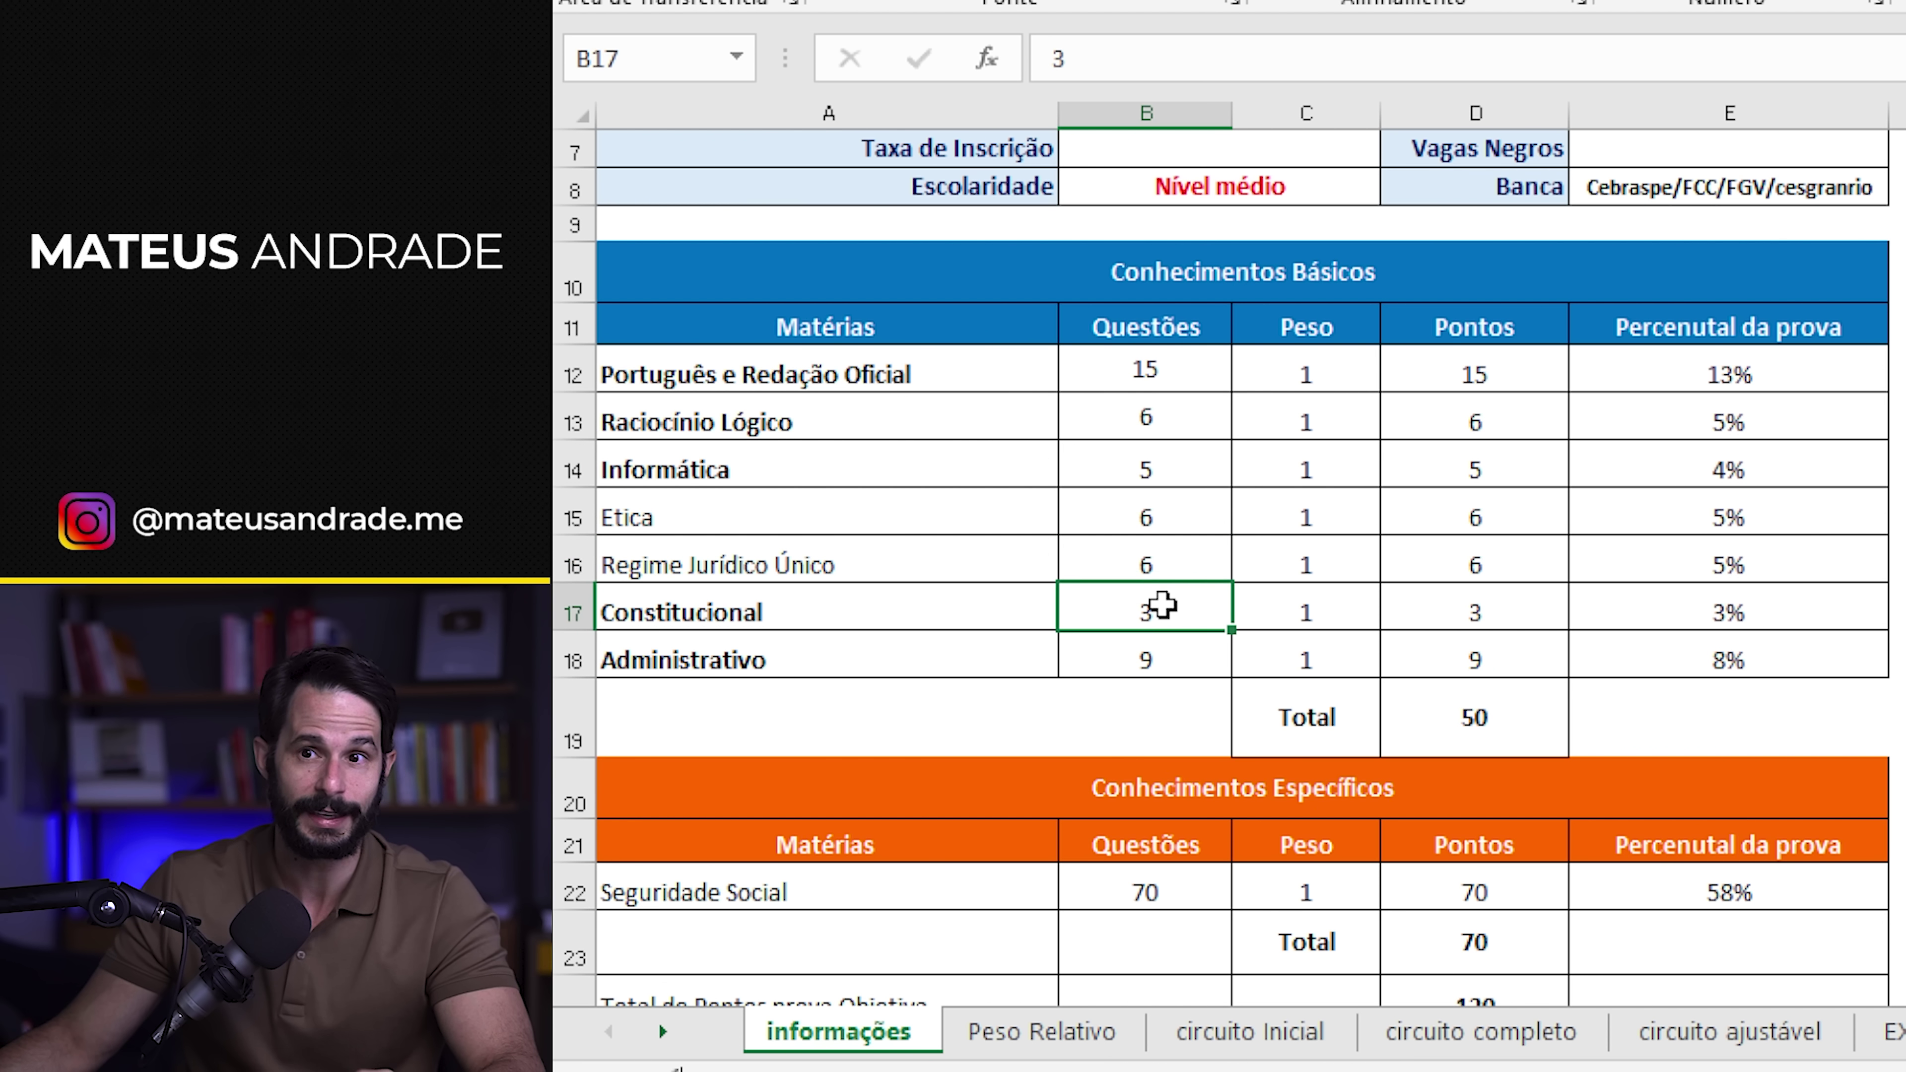
click(1161, 605)
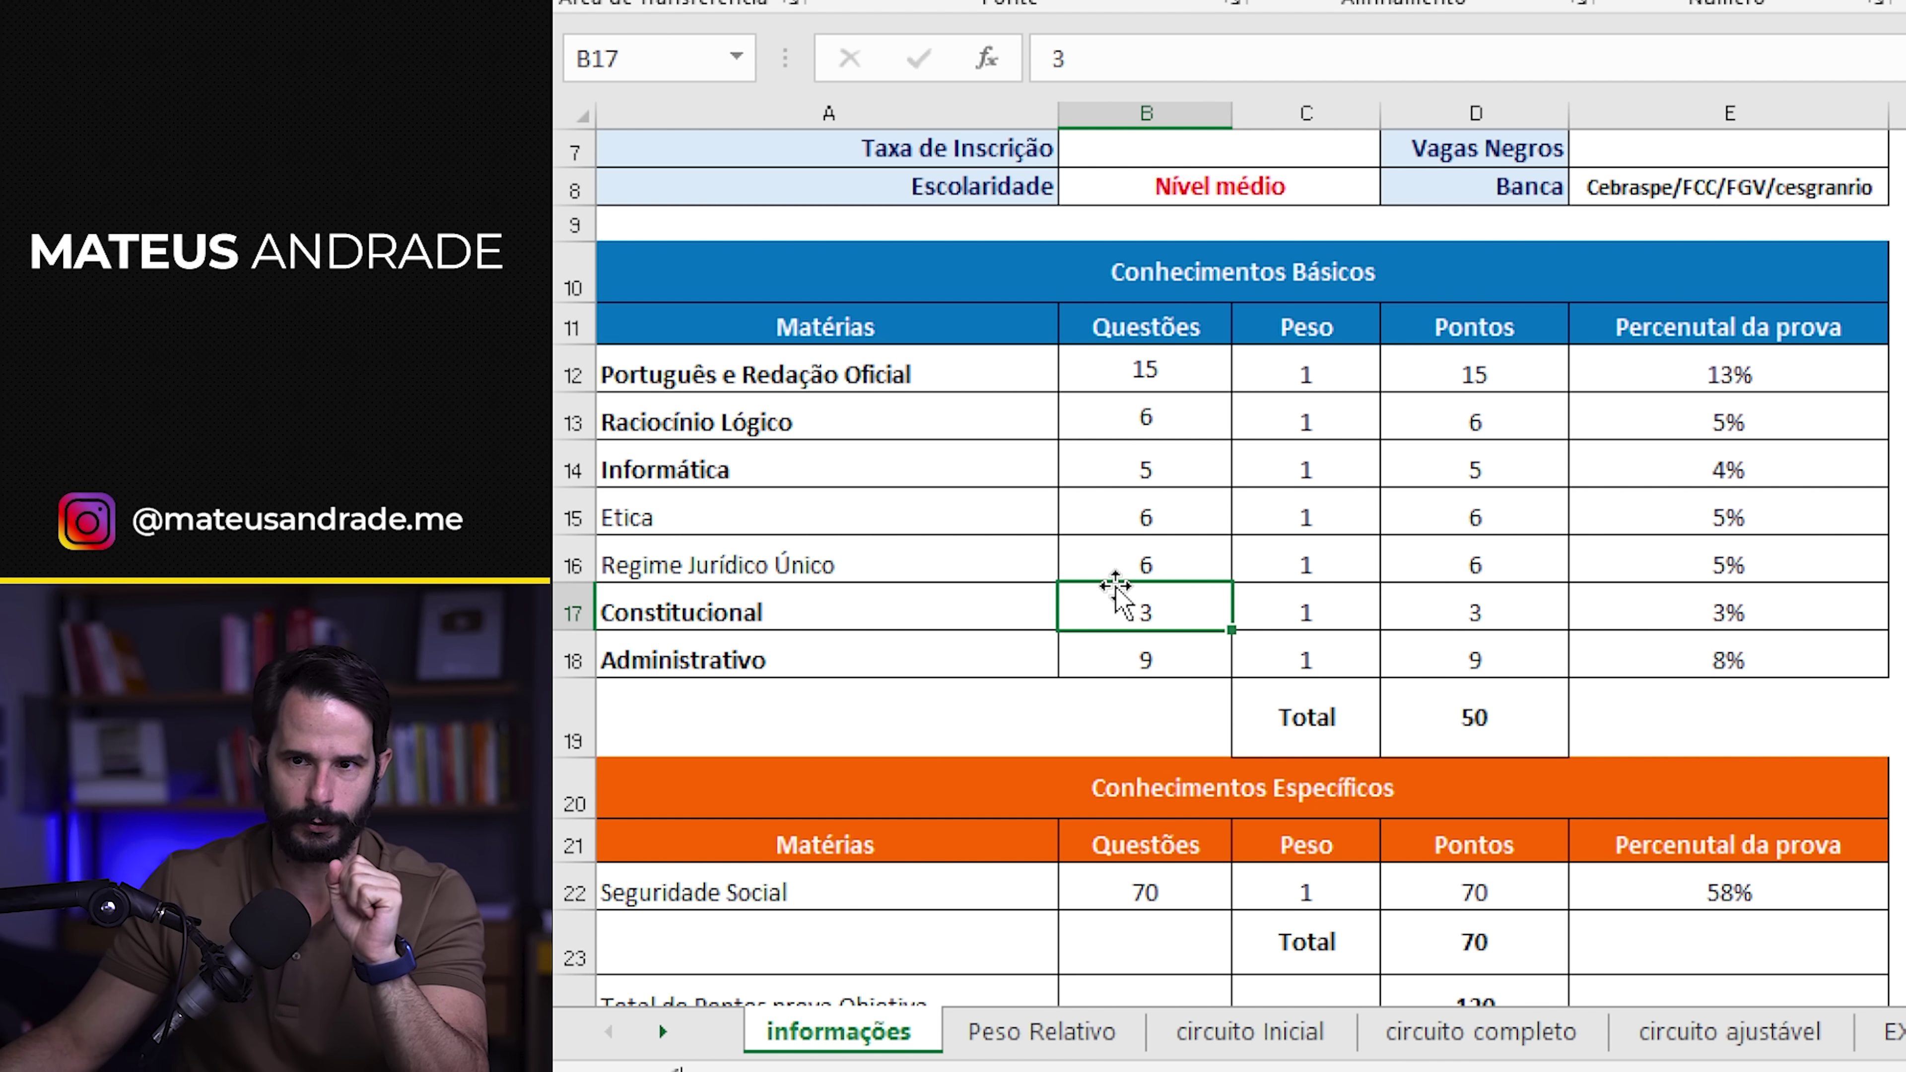
click(1172, 664)
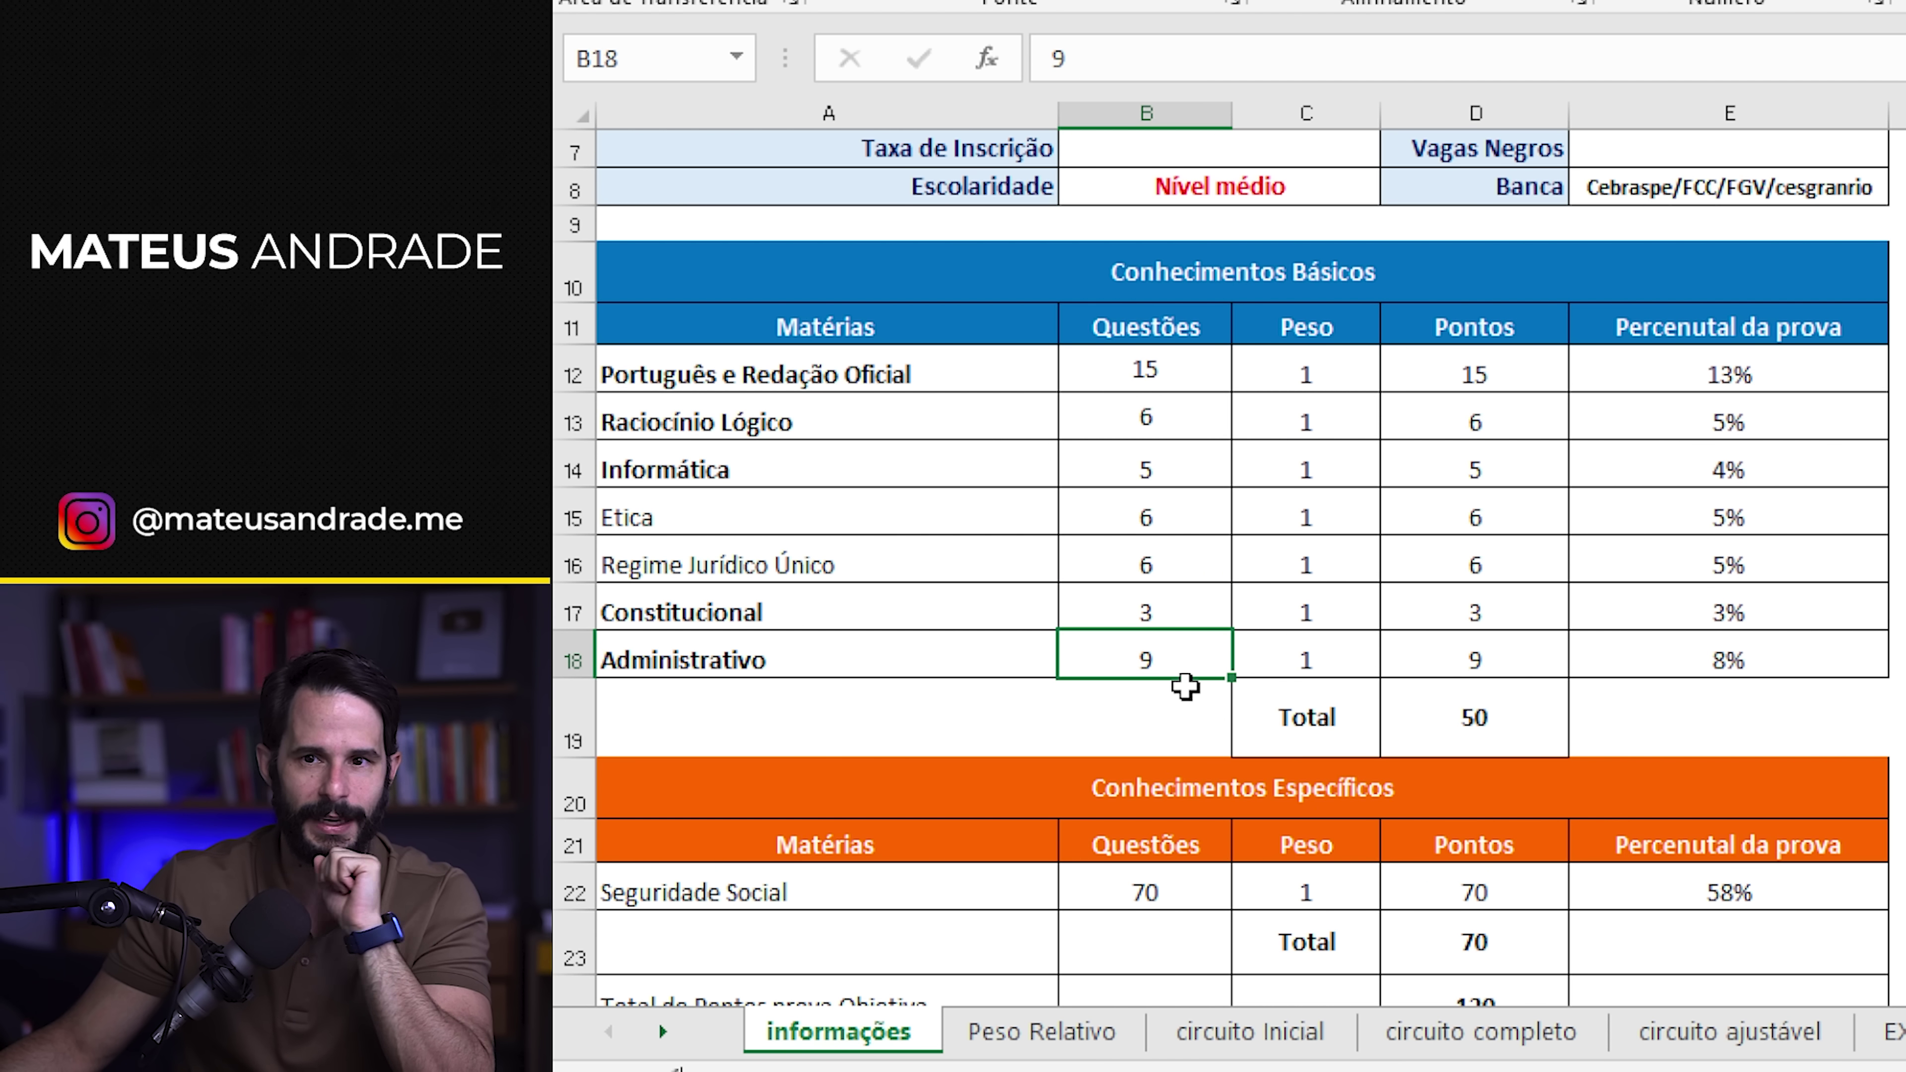
click(1129, 567)
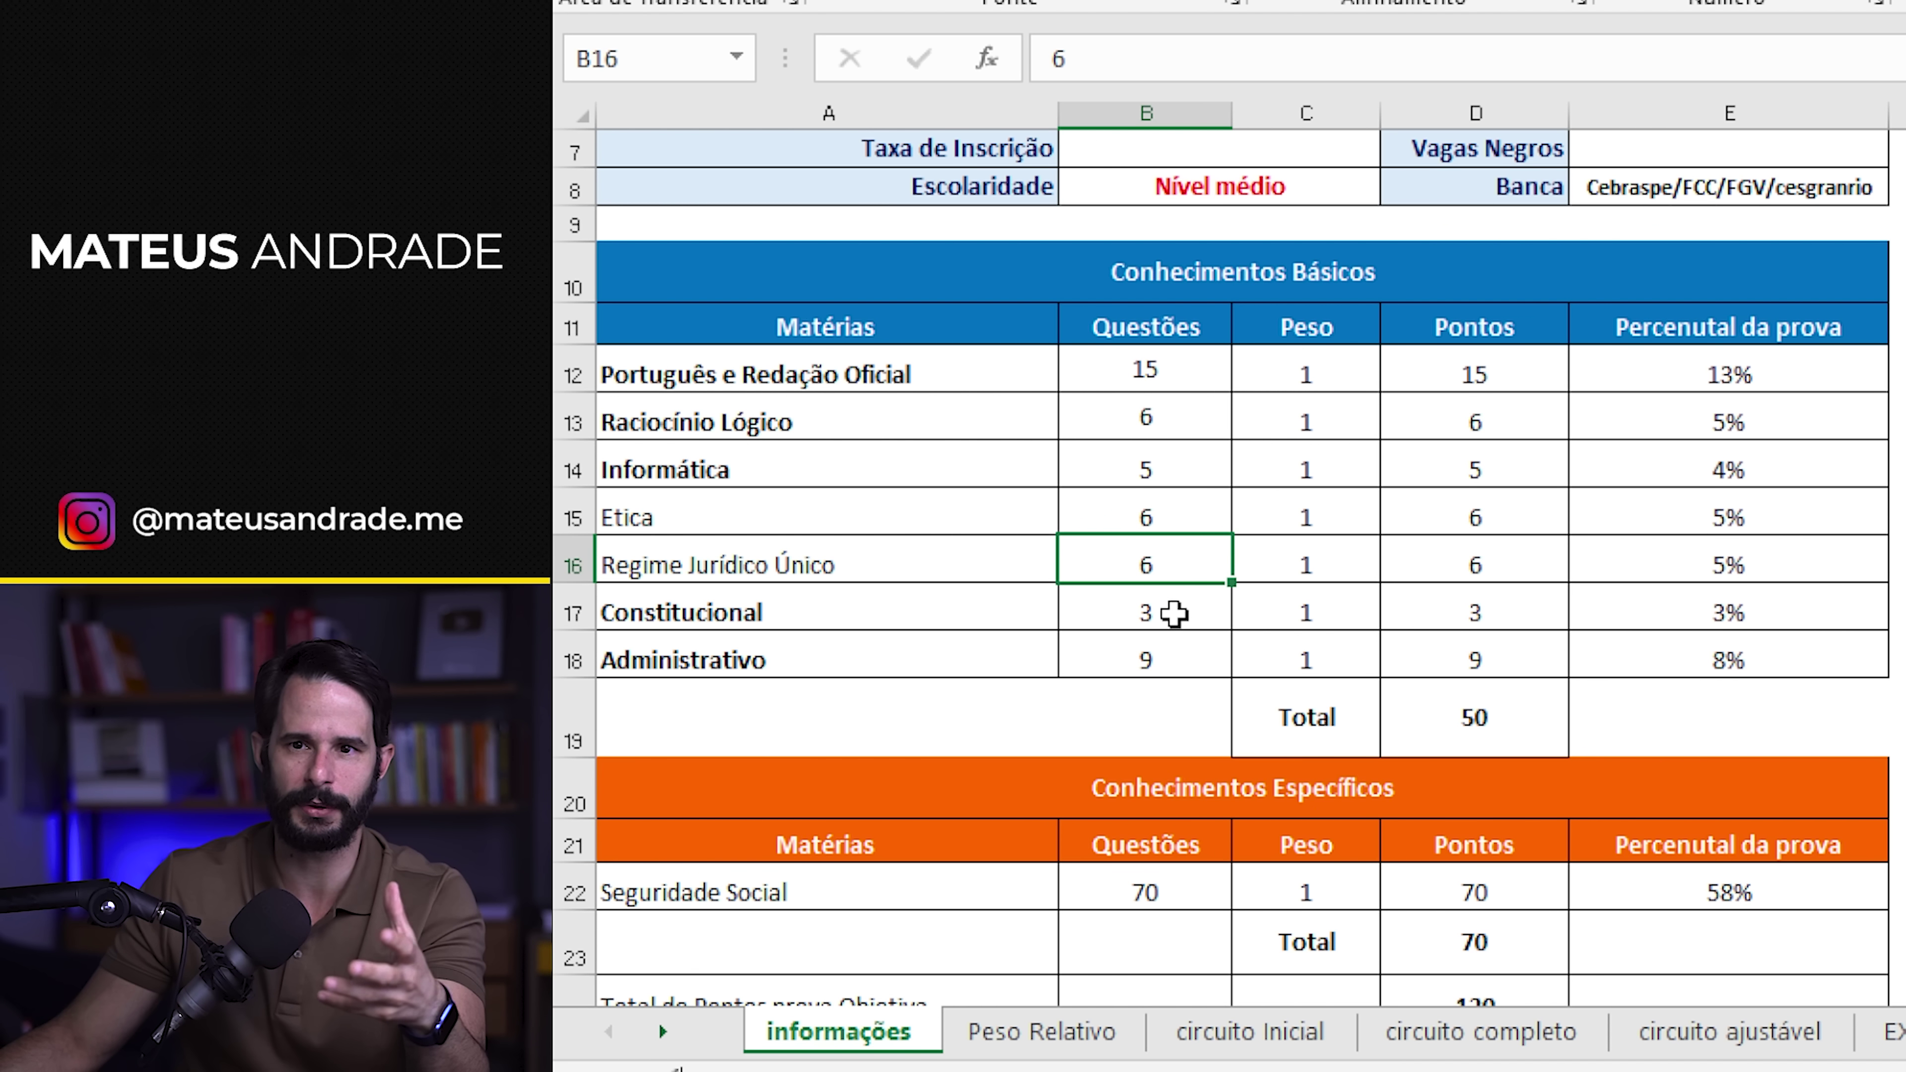
click(1147, 510)
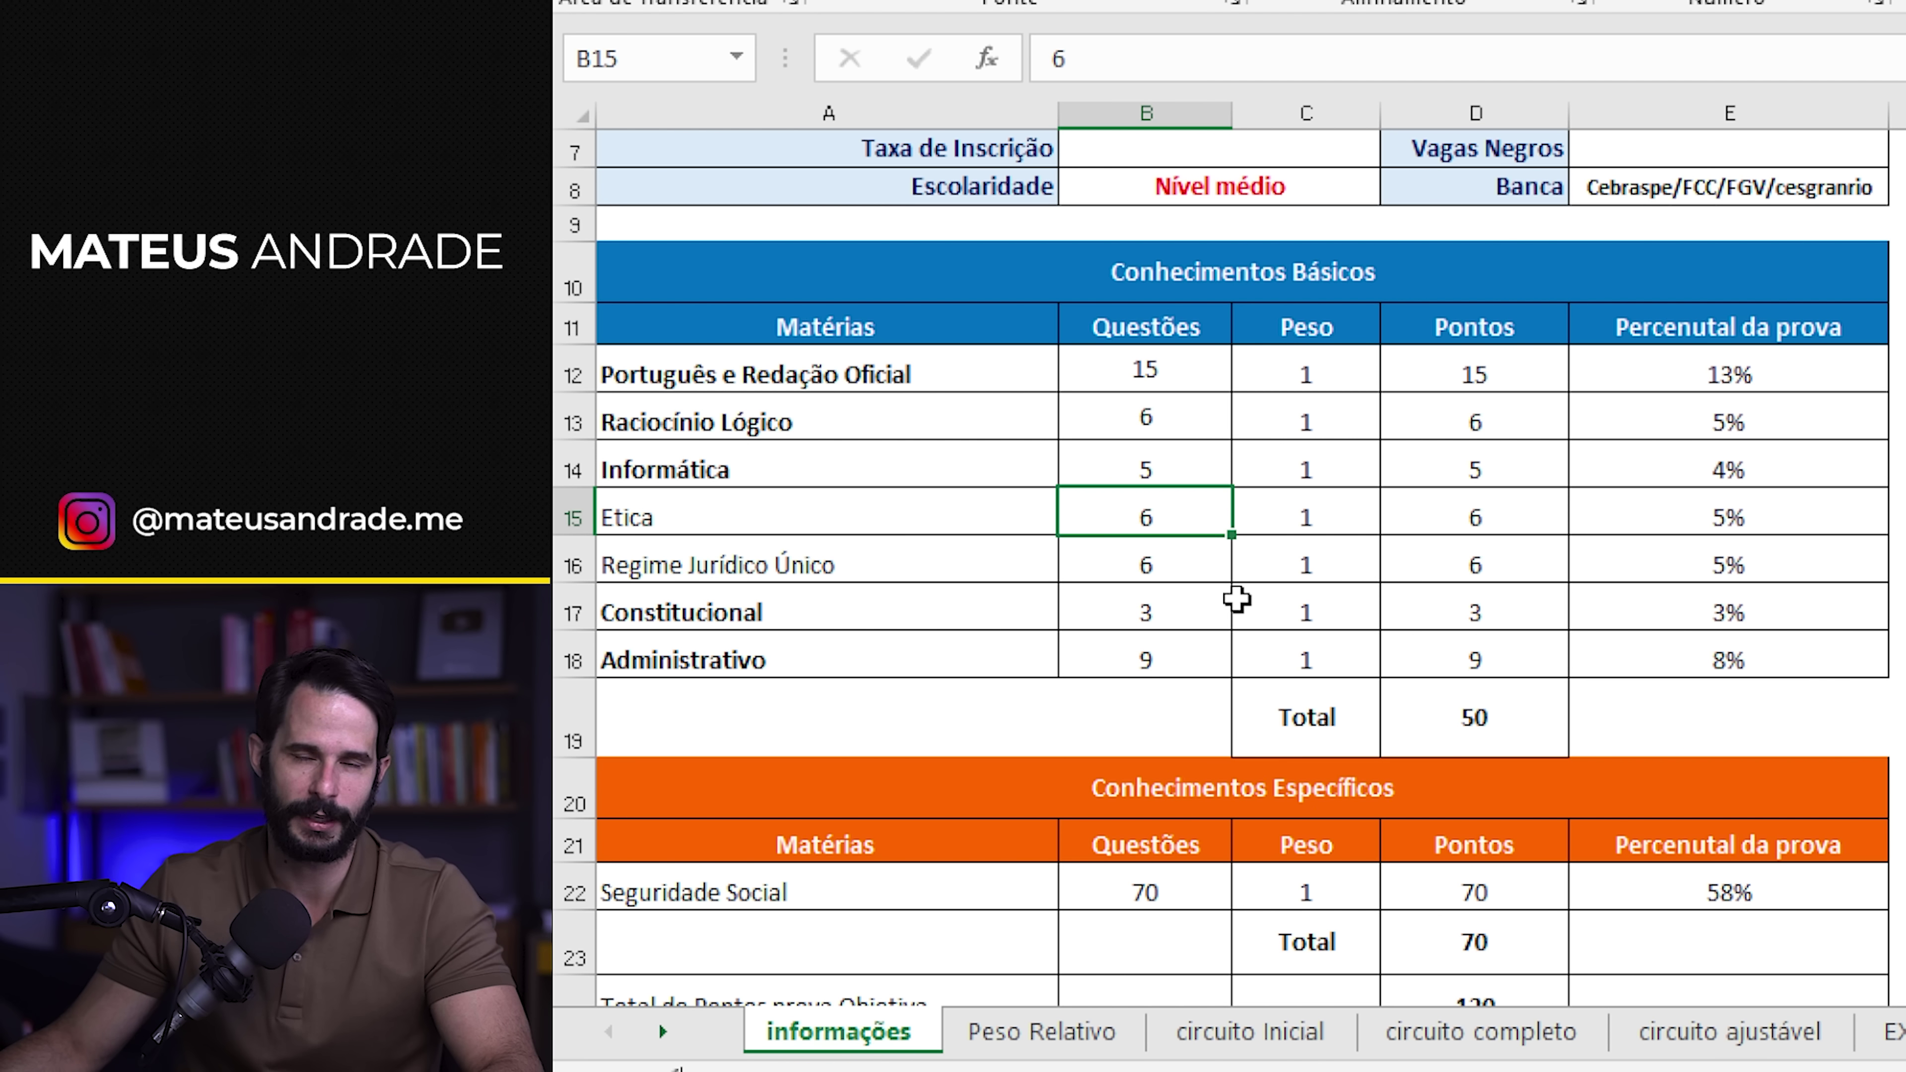
click(1190, 561)
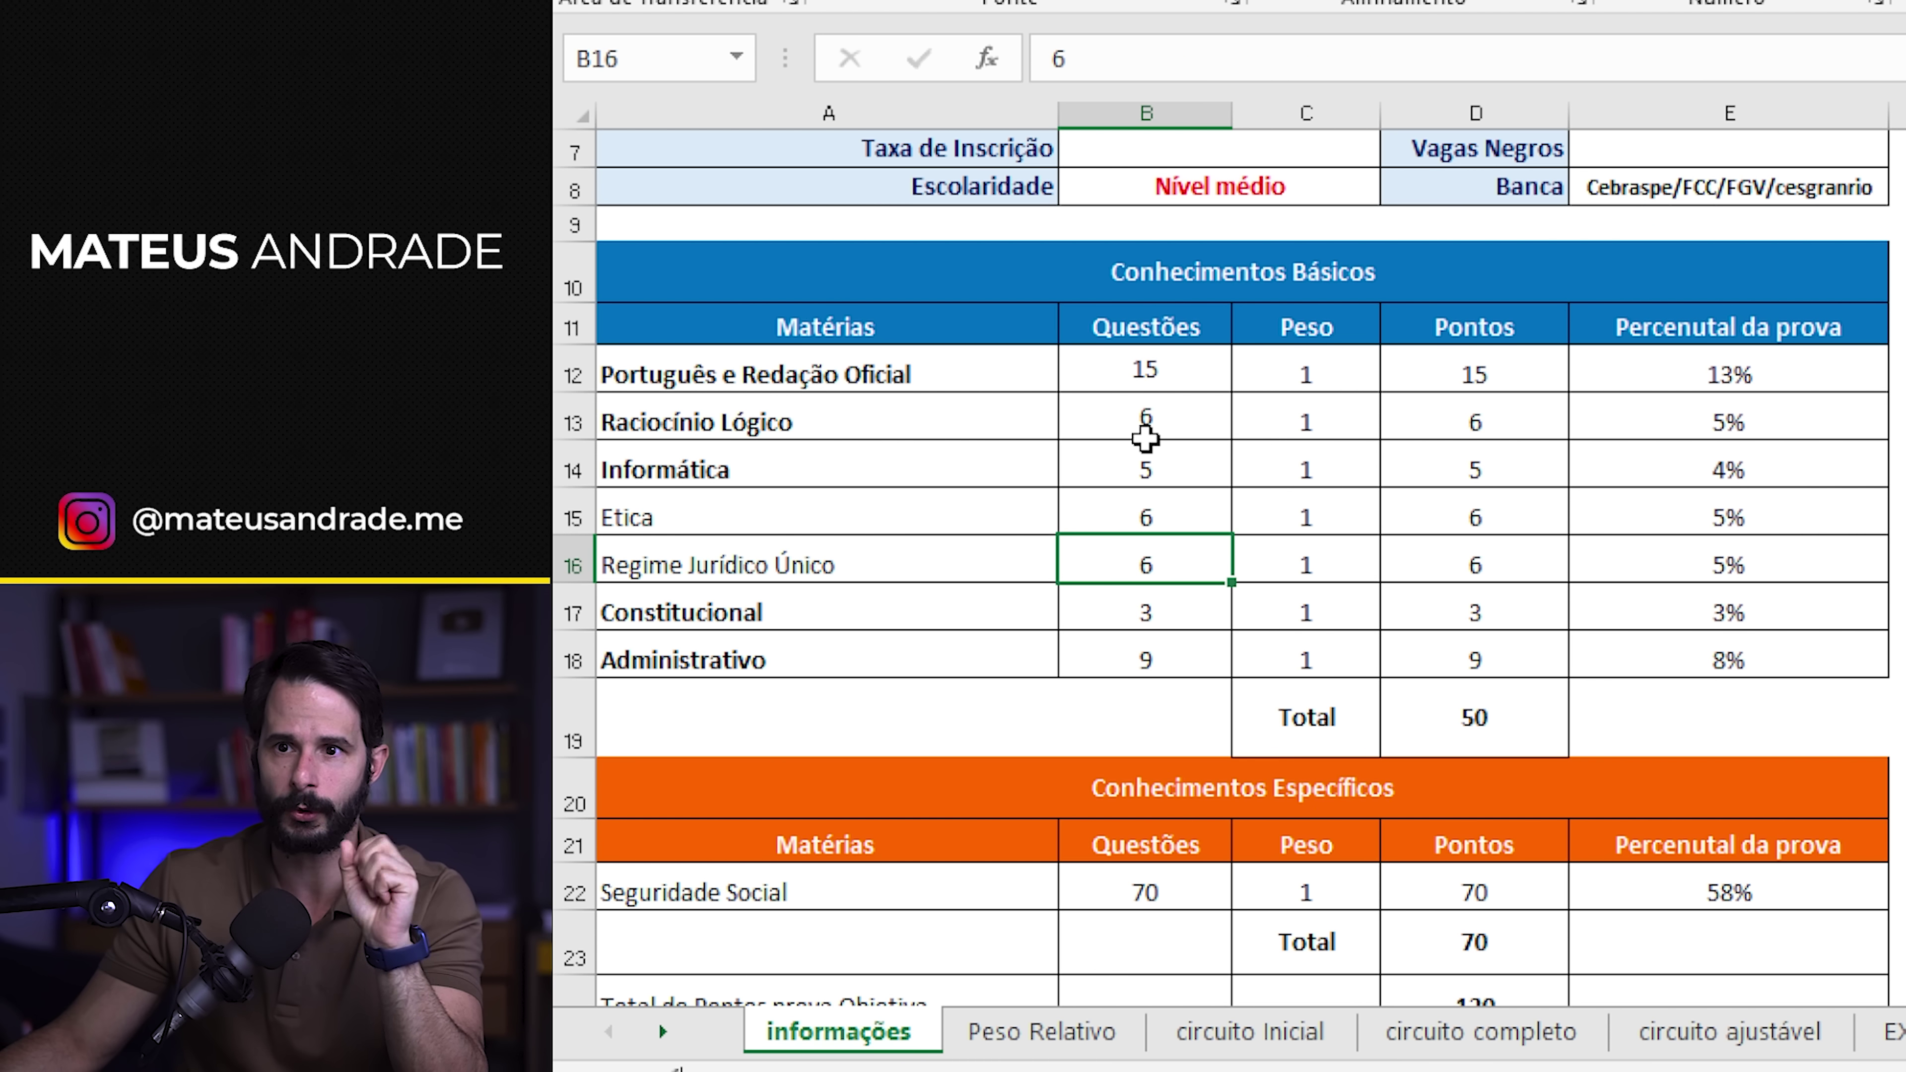
click(1145, 373)
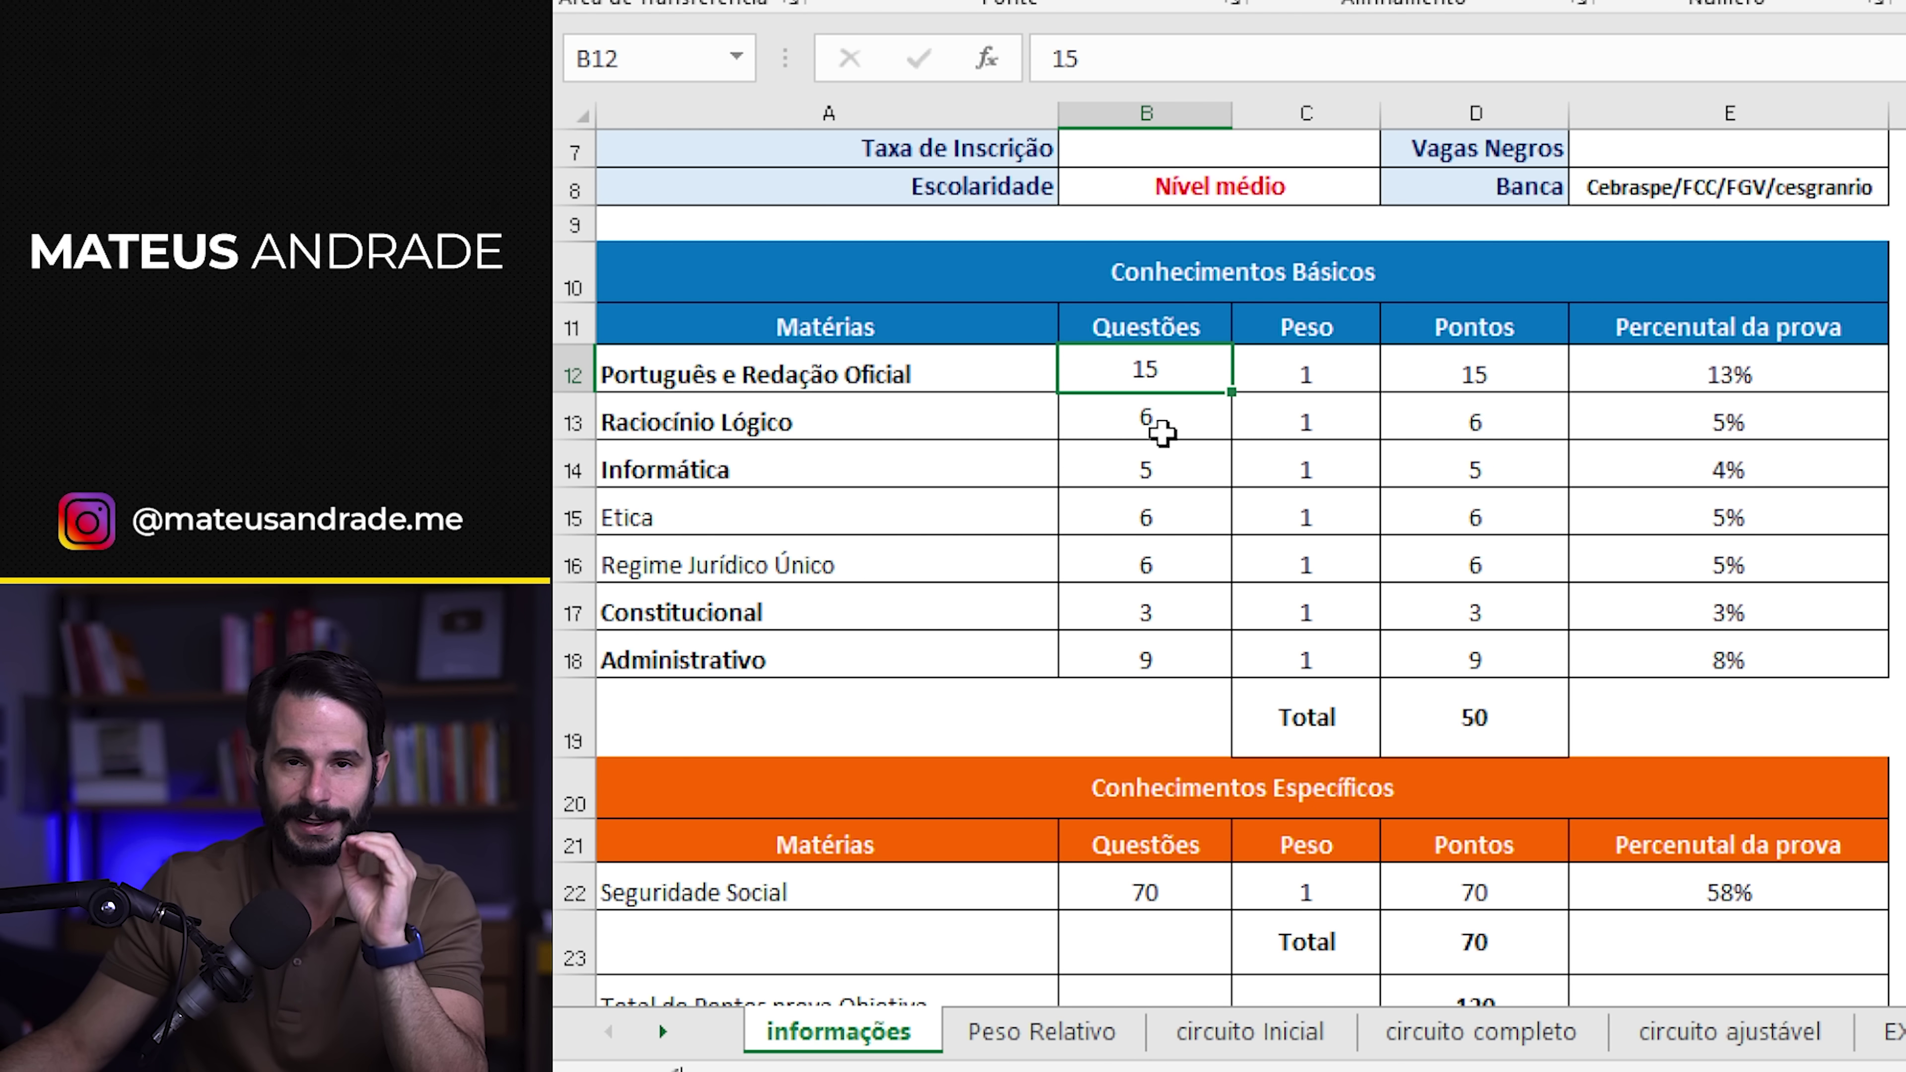
click(1163, 434)
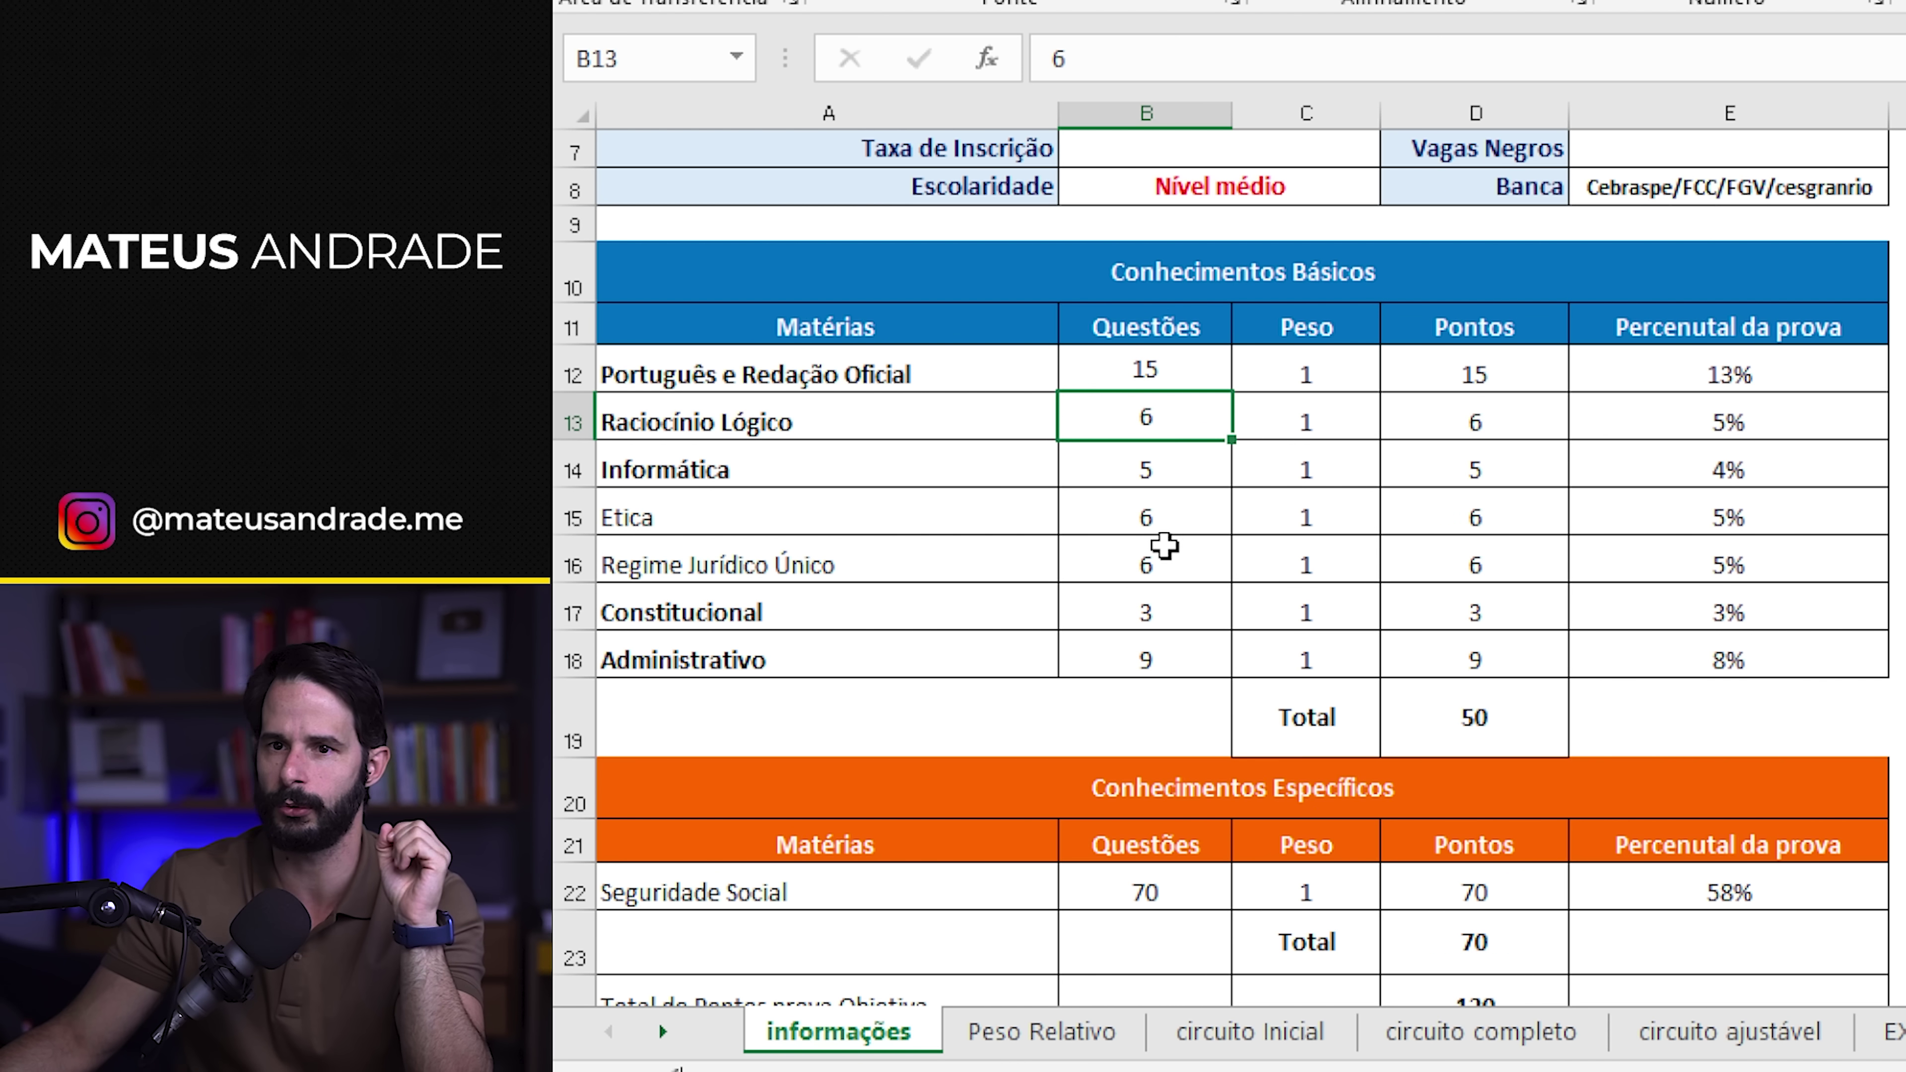
click(1174, 554)
click(1177, 602)
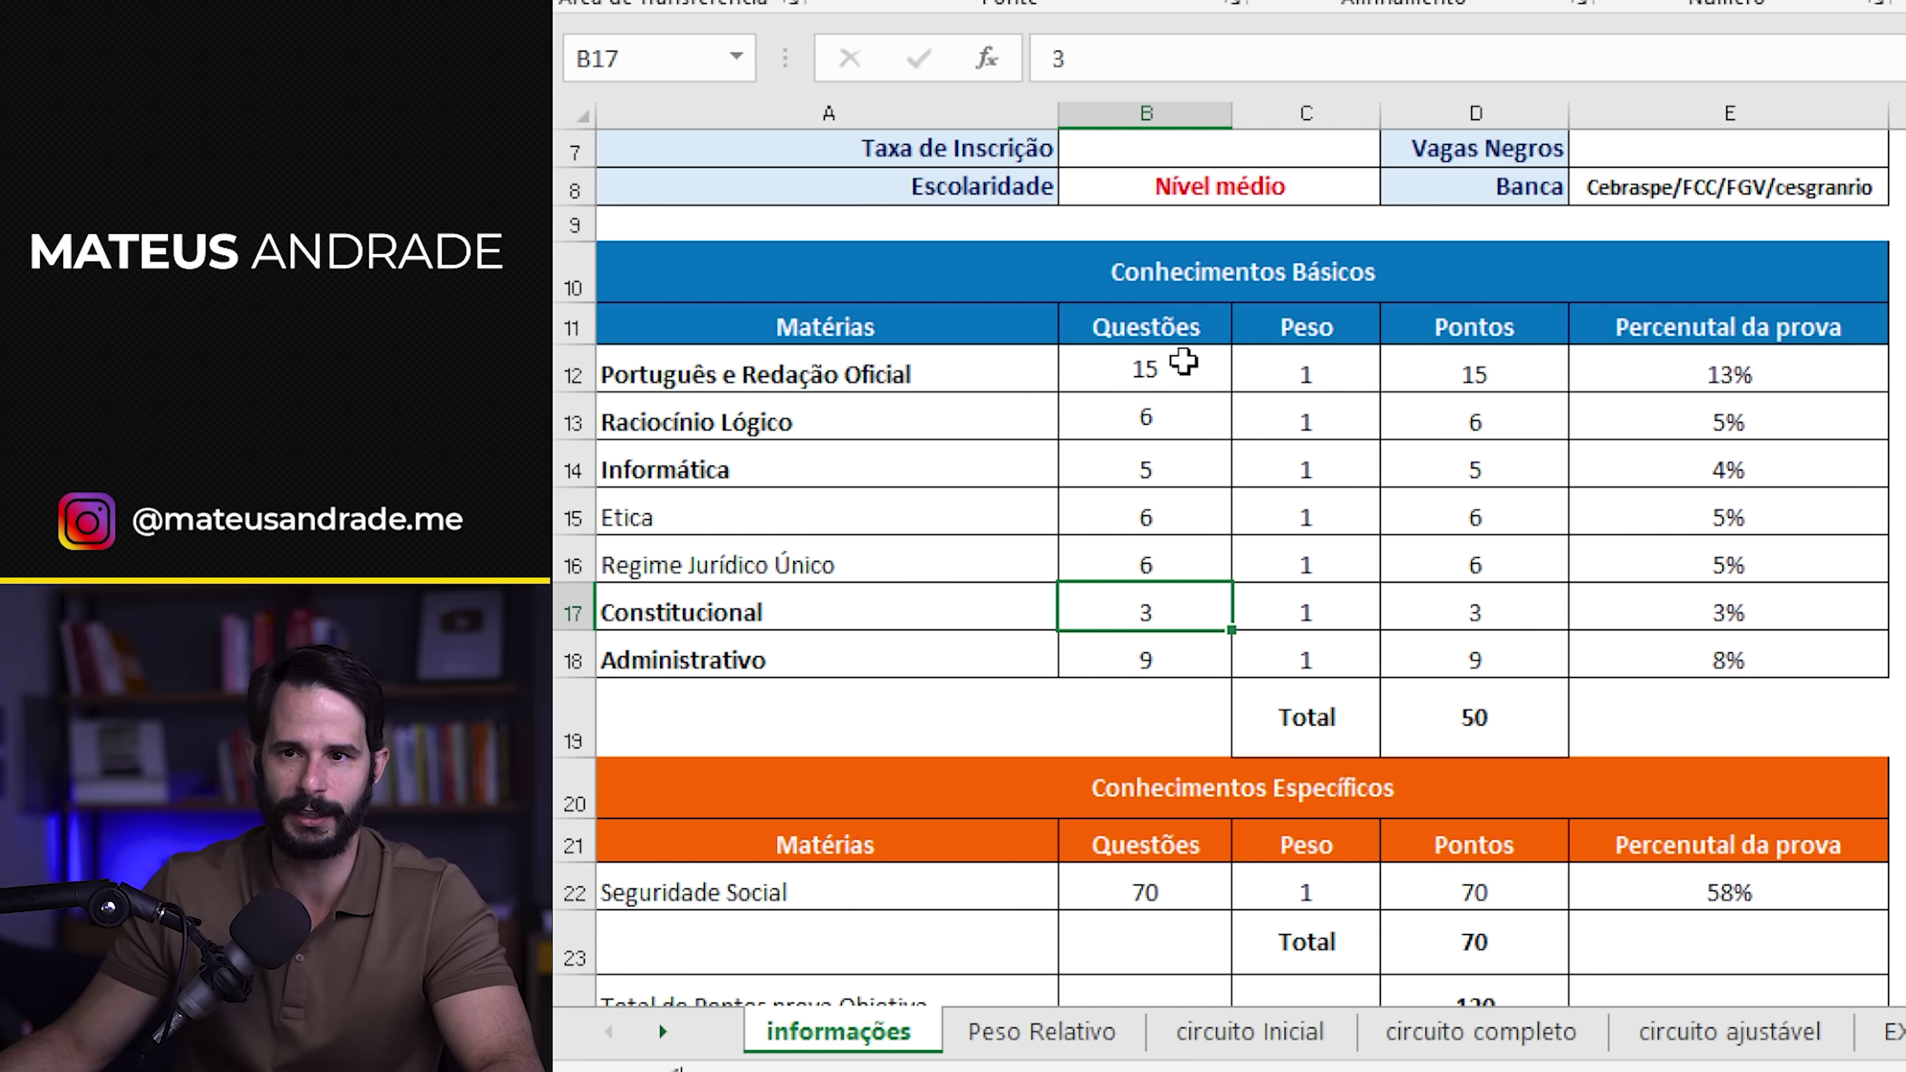
click(1182, 371)
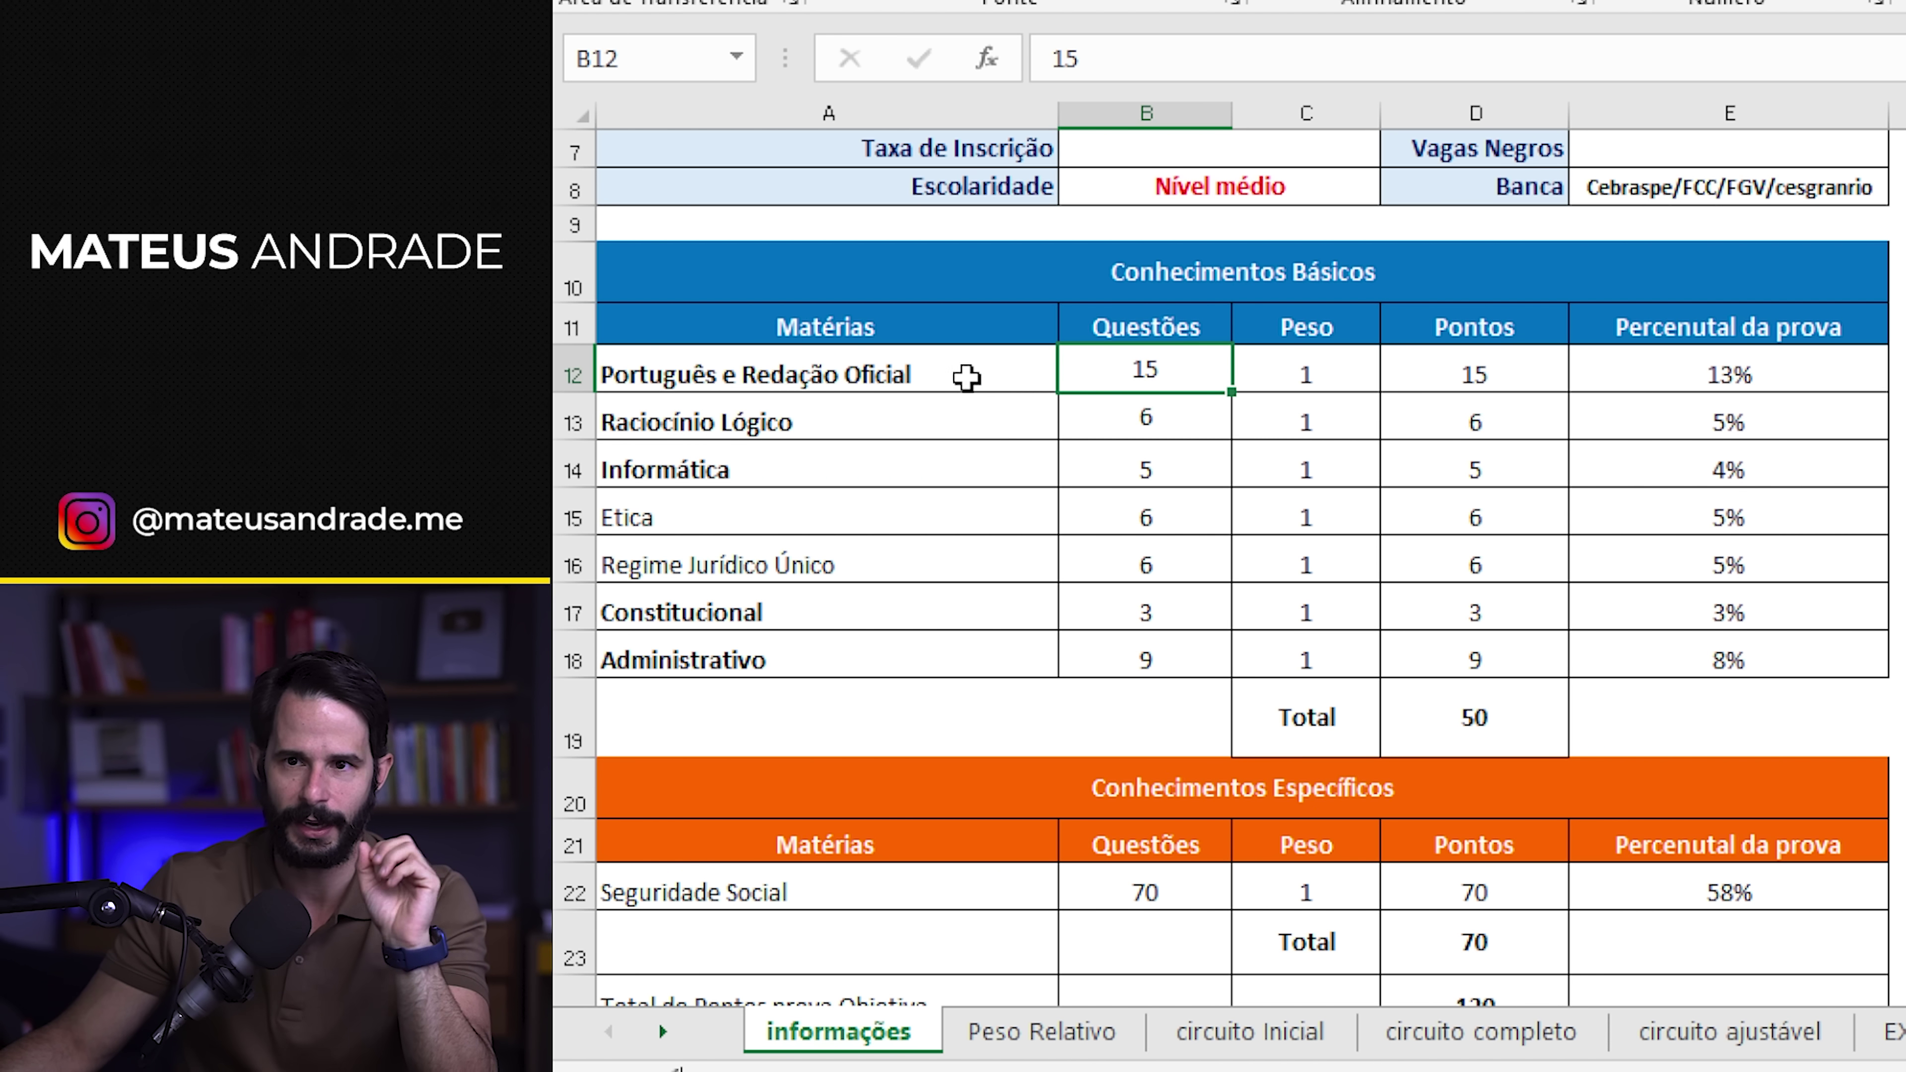
drag(968, 375, 1039, 662)
click(1345, 515)
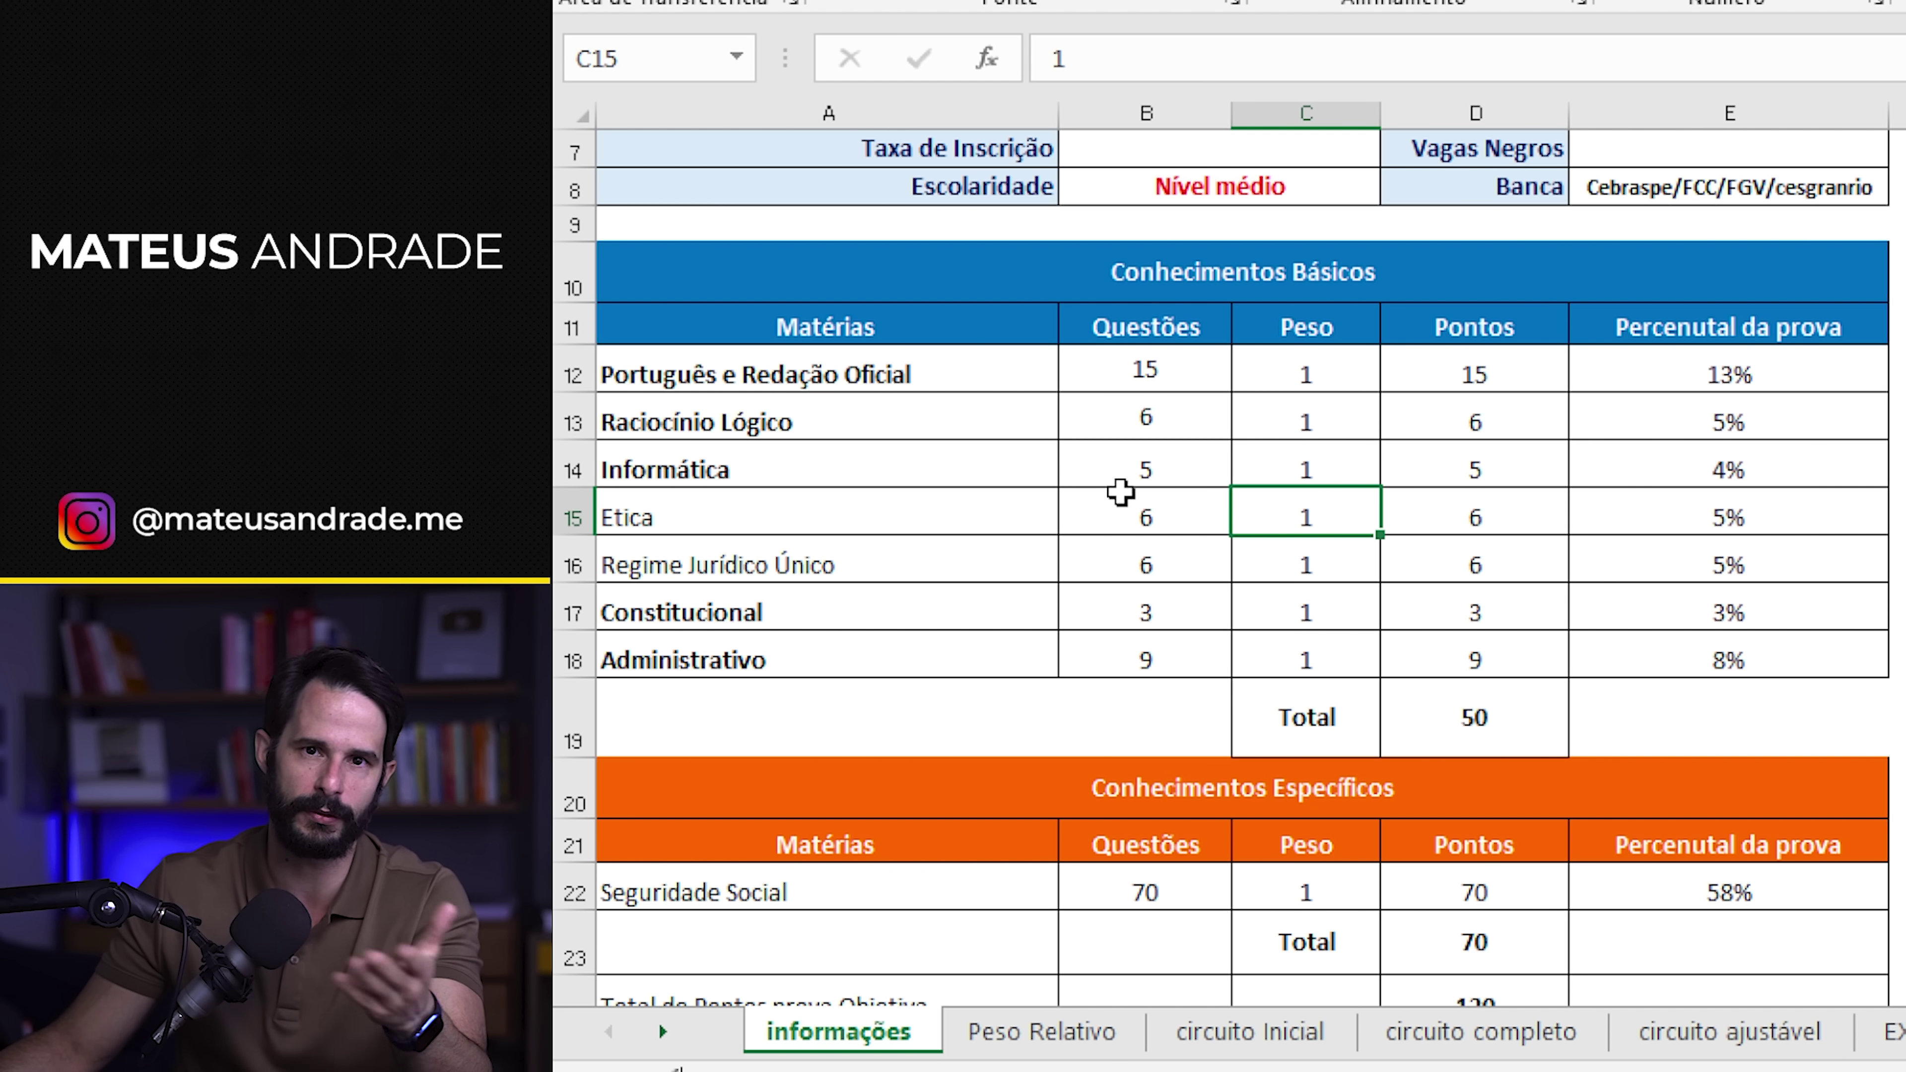
- Examine the Conhecimentos Específicos table, checking the Seguridade Social row's questions, points and percentage of the exam
scroll(1120, 492, down, 2)
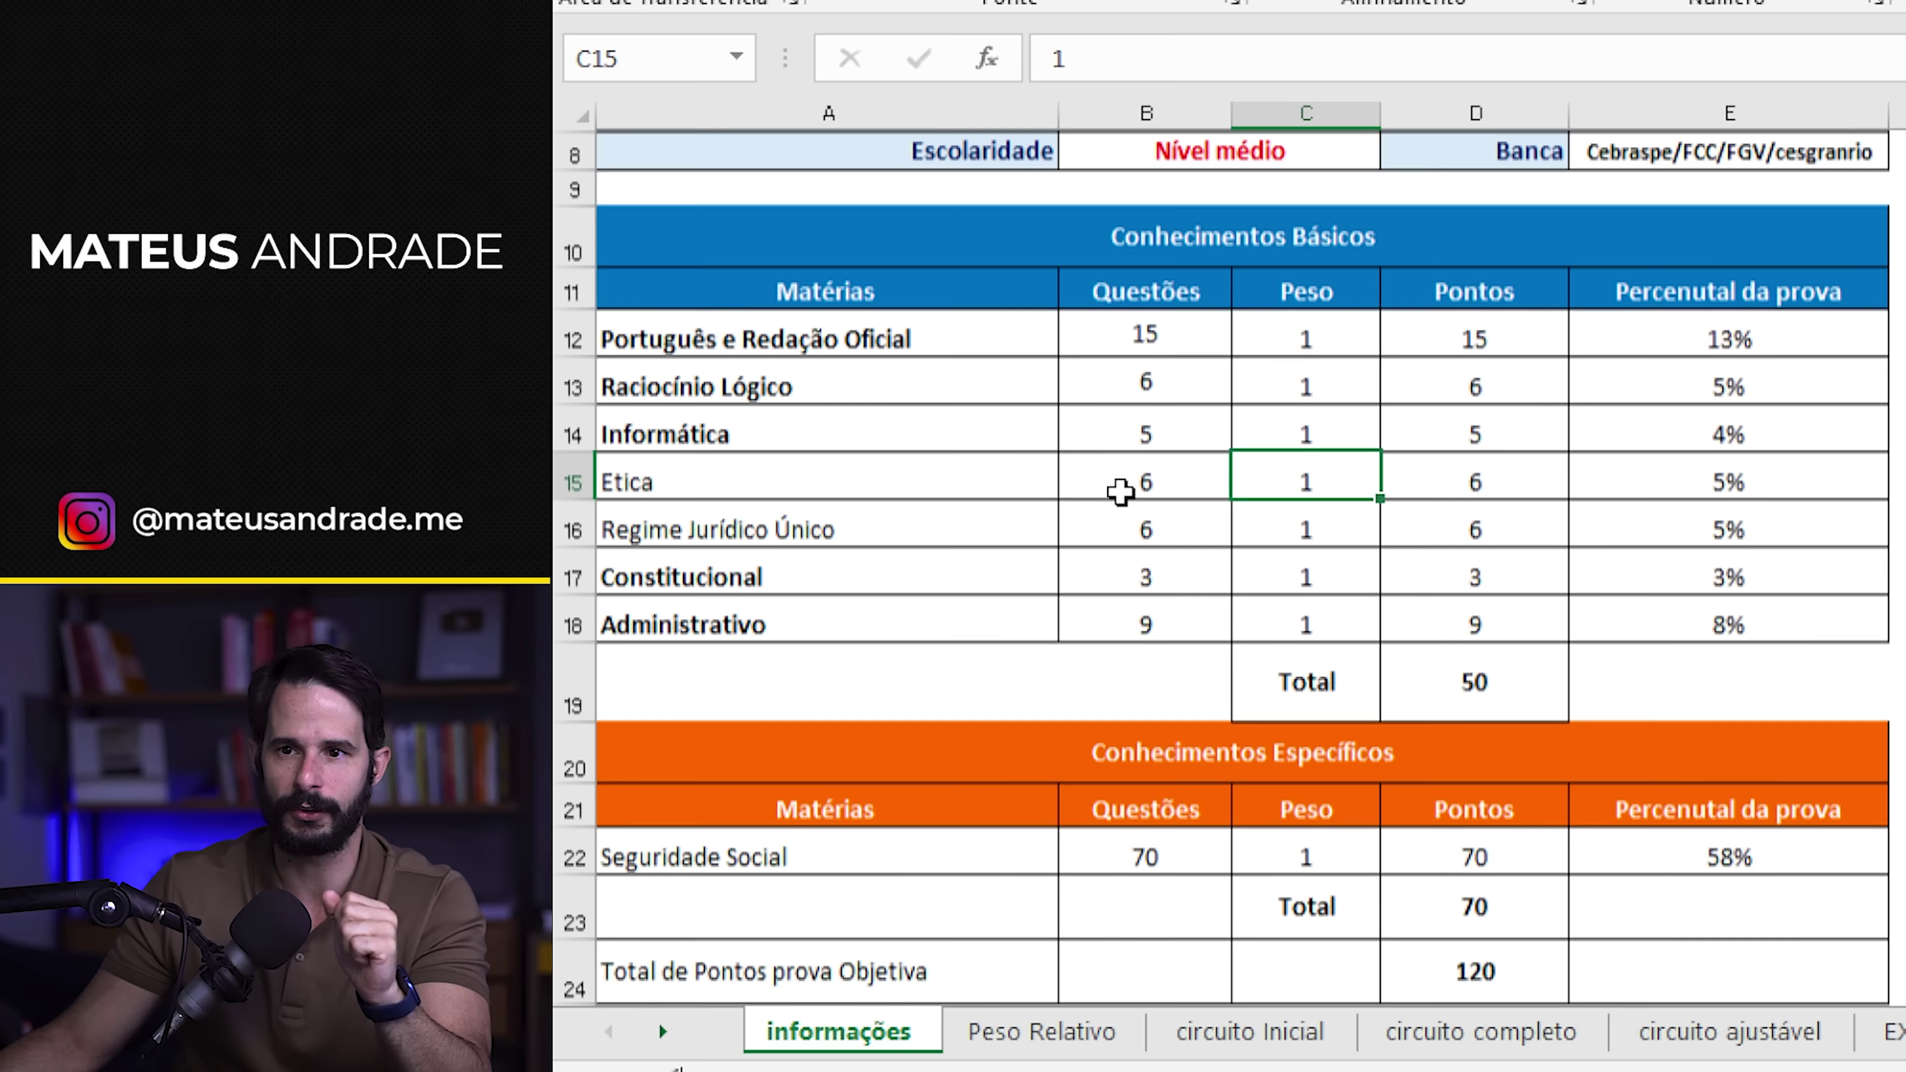
scroll(1120, 492, down, 2)
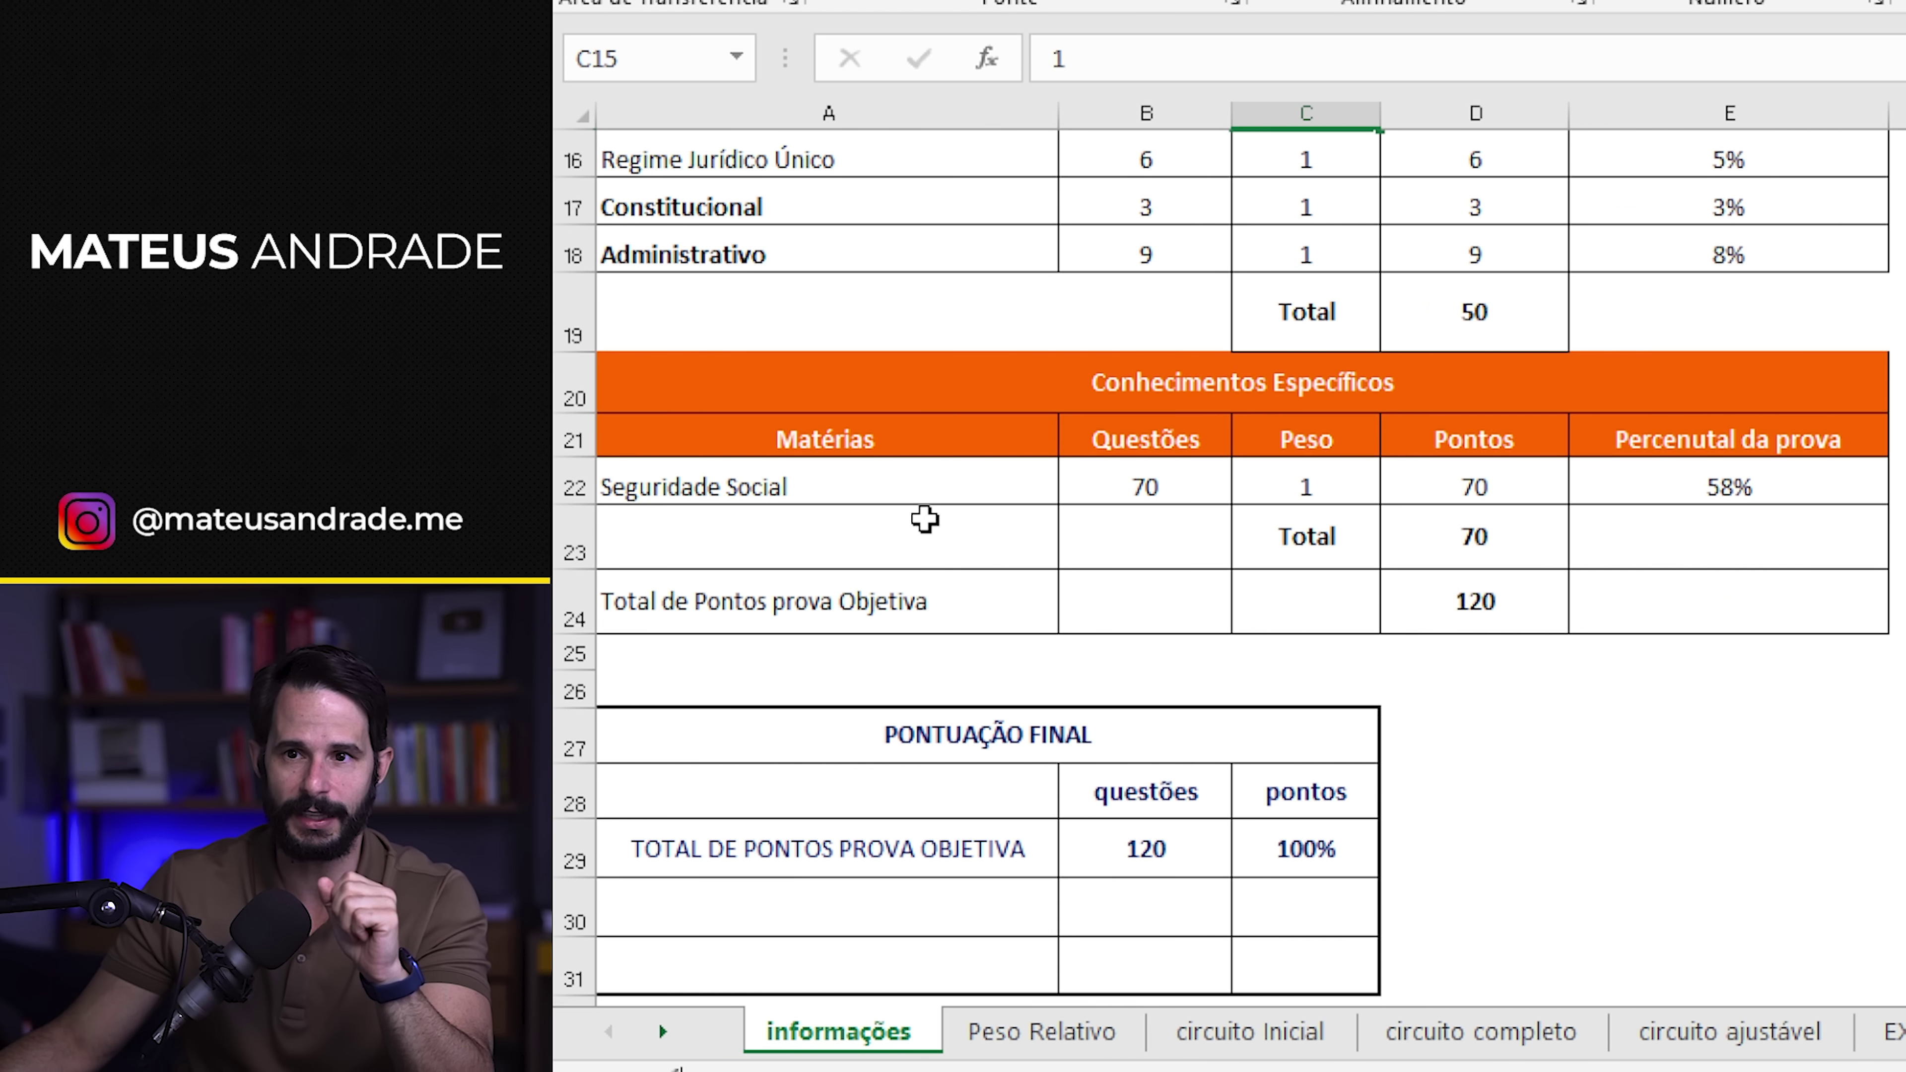
scroll(842, 501, up, 2)
drag(817, 626, 1524, 679)
click(1862, 697)
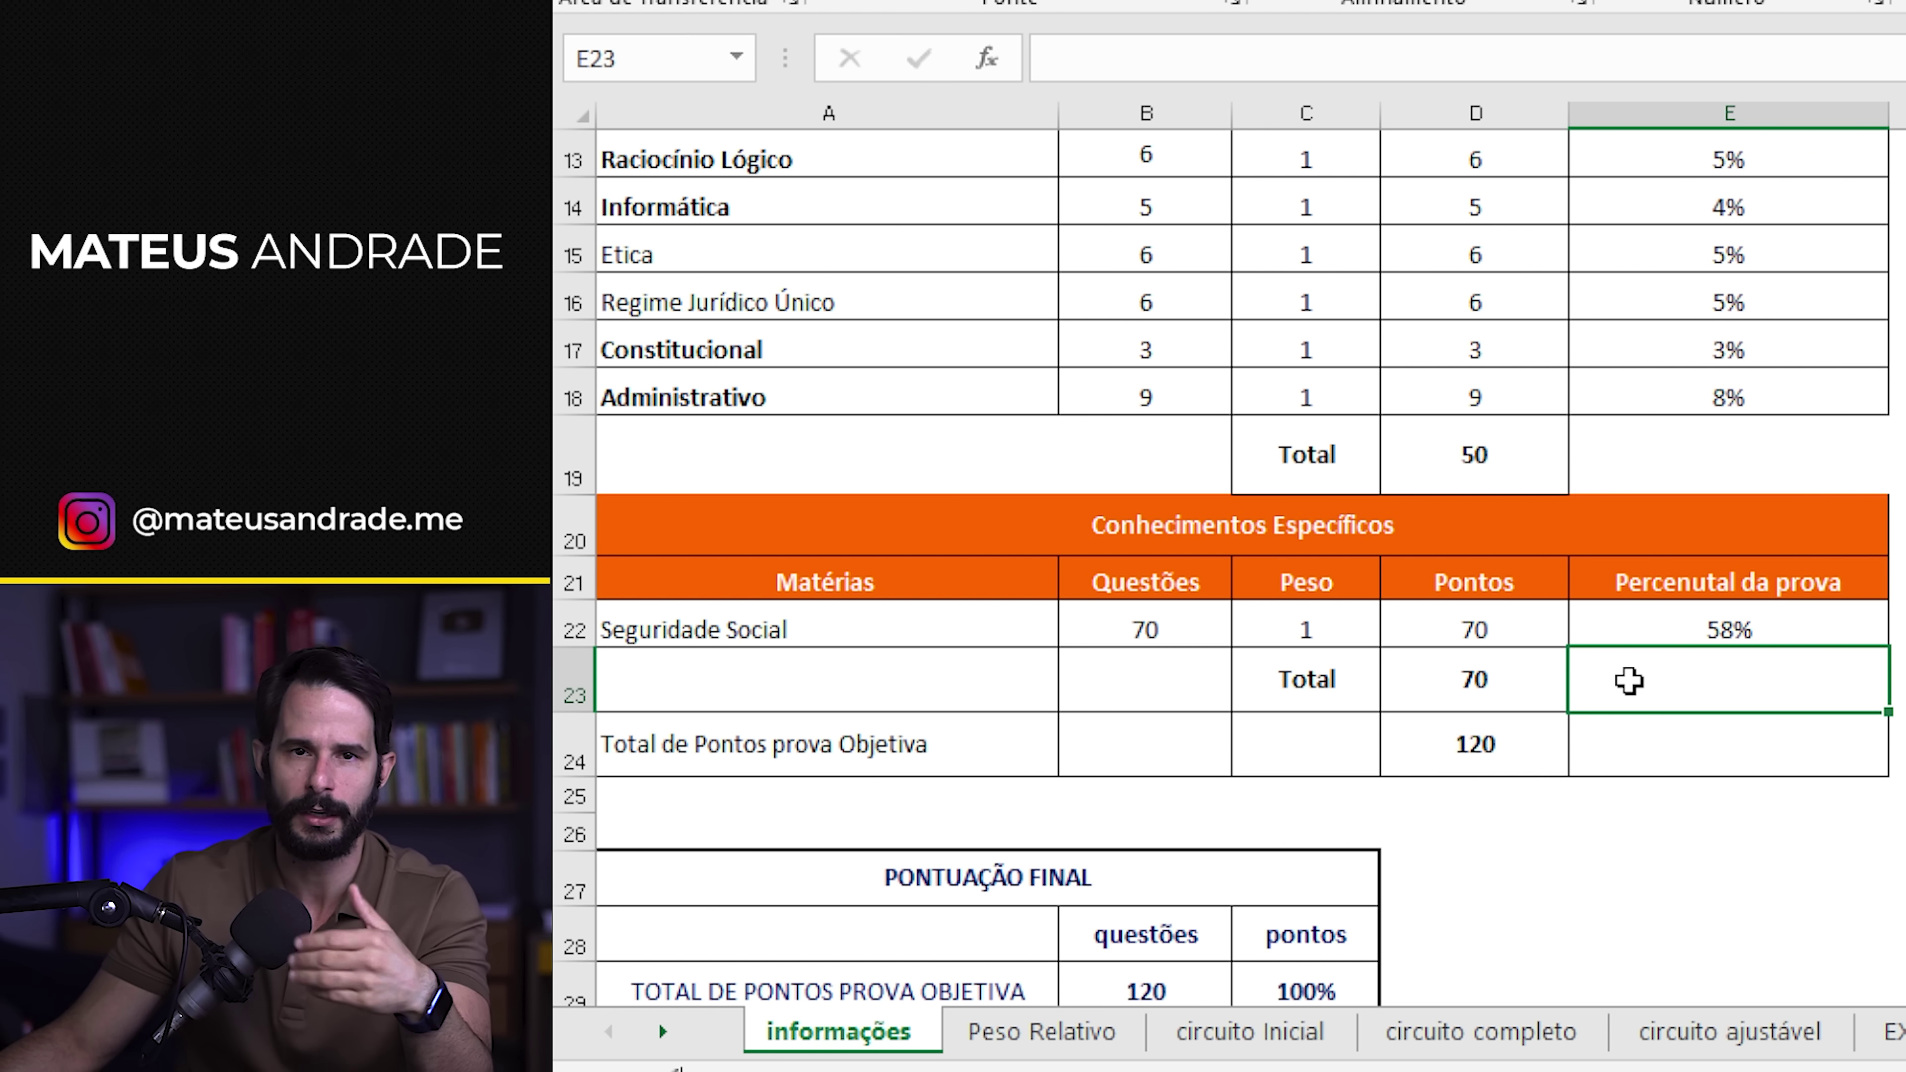
click(1673, 633)
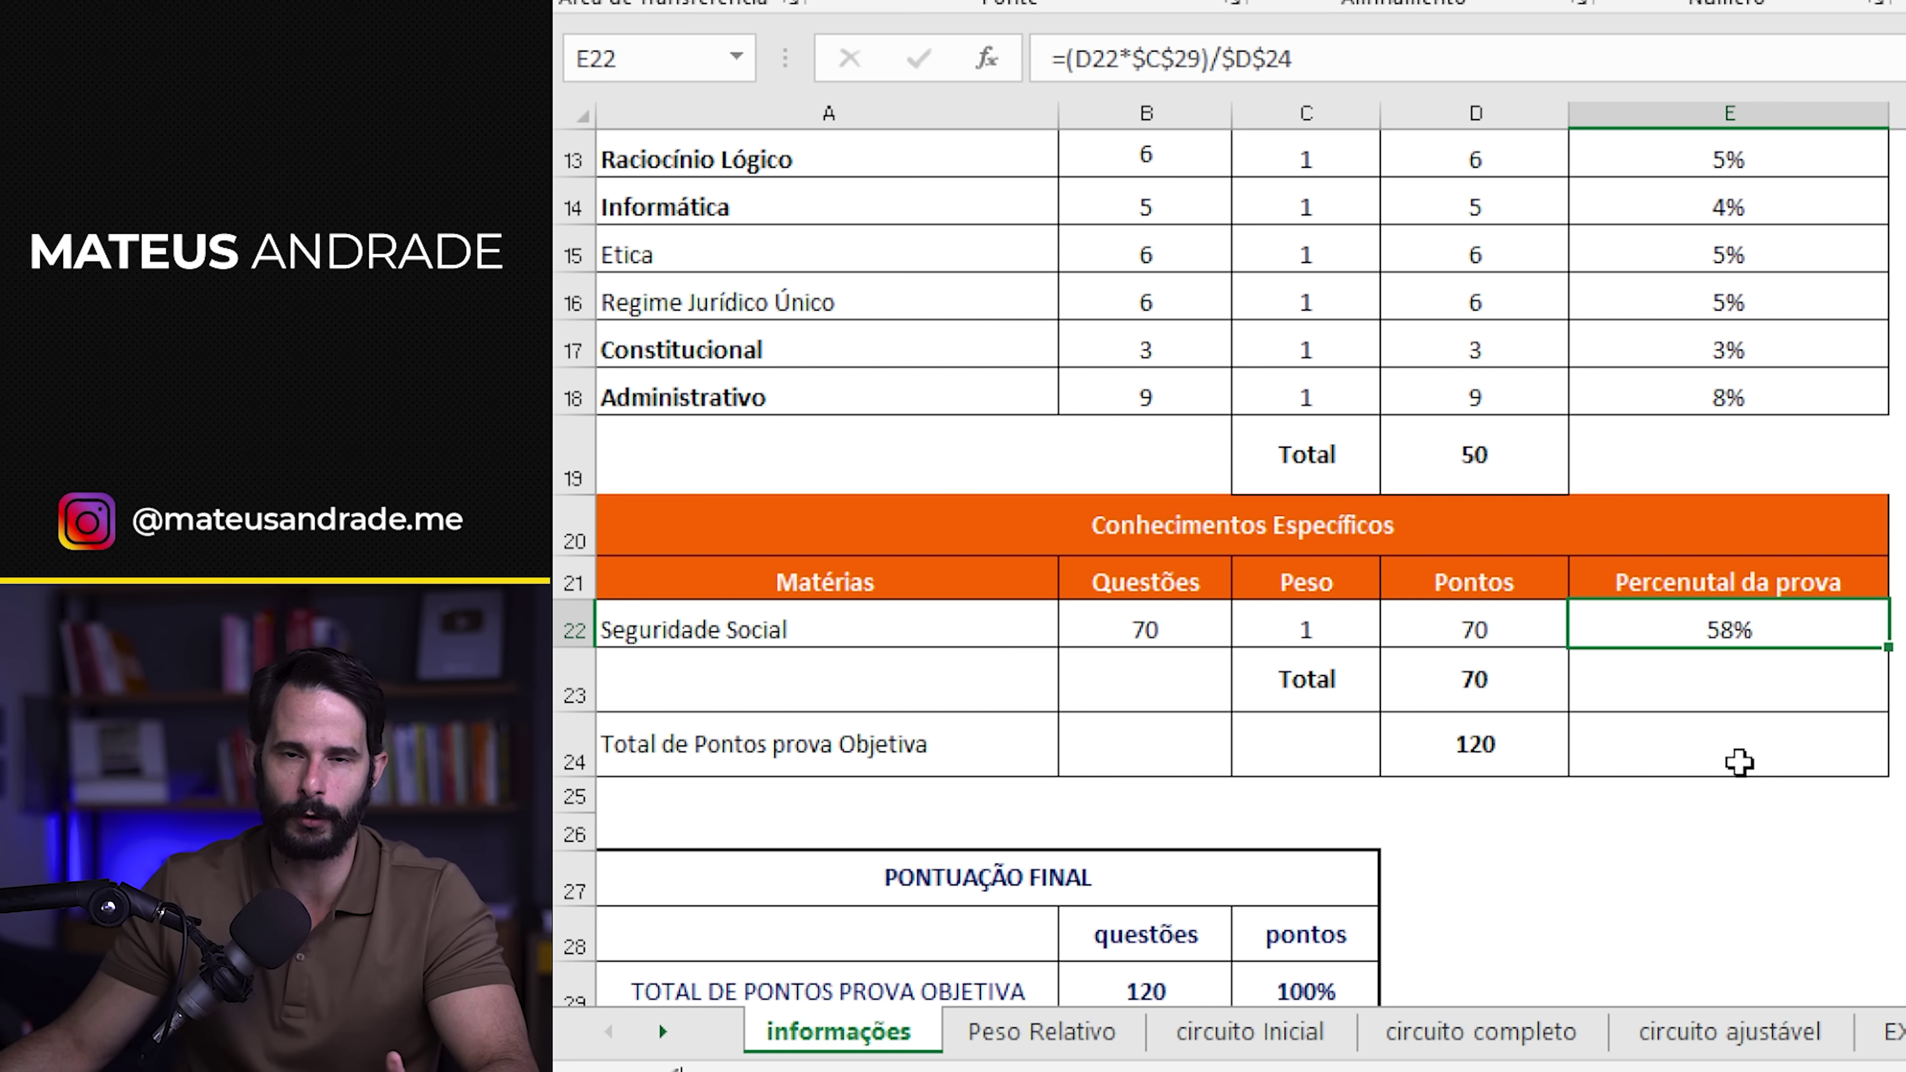
click(961, 631)
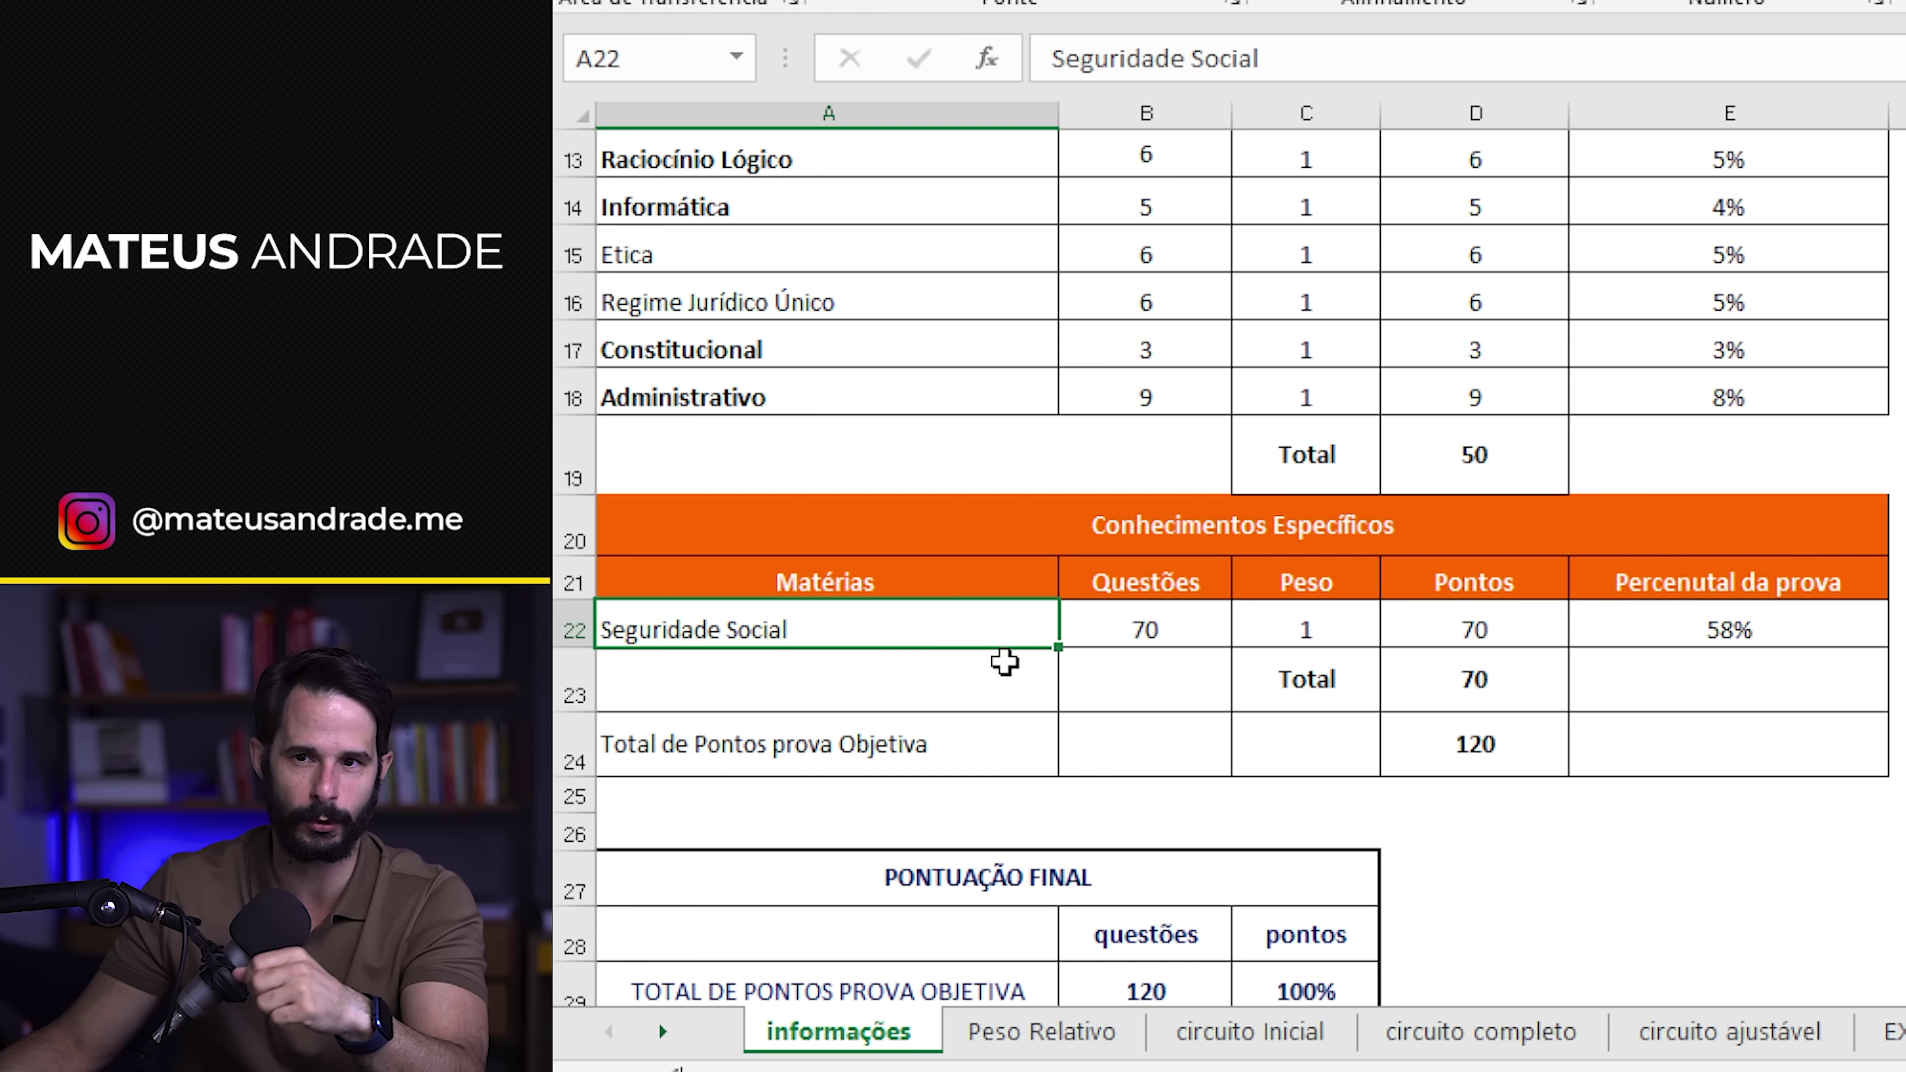
click(1024, 682)
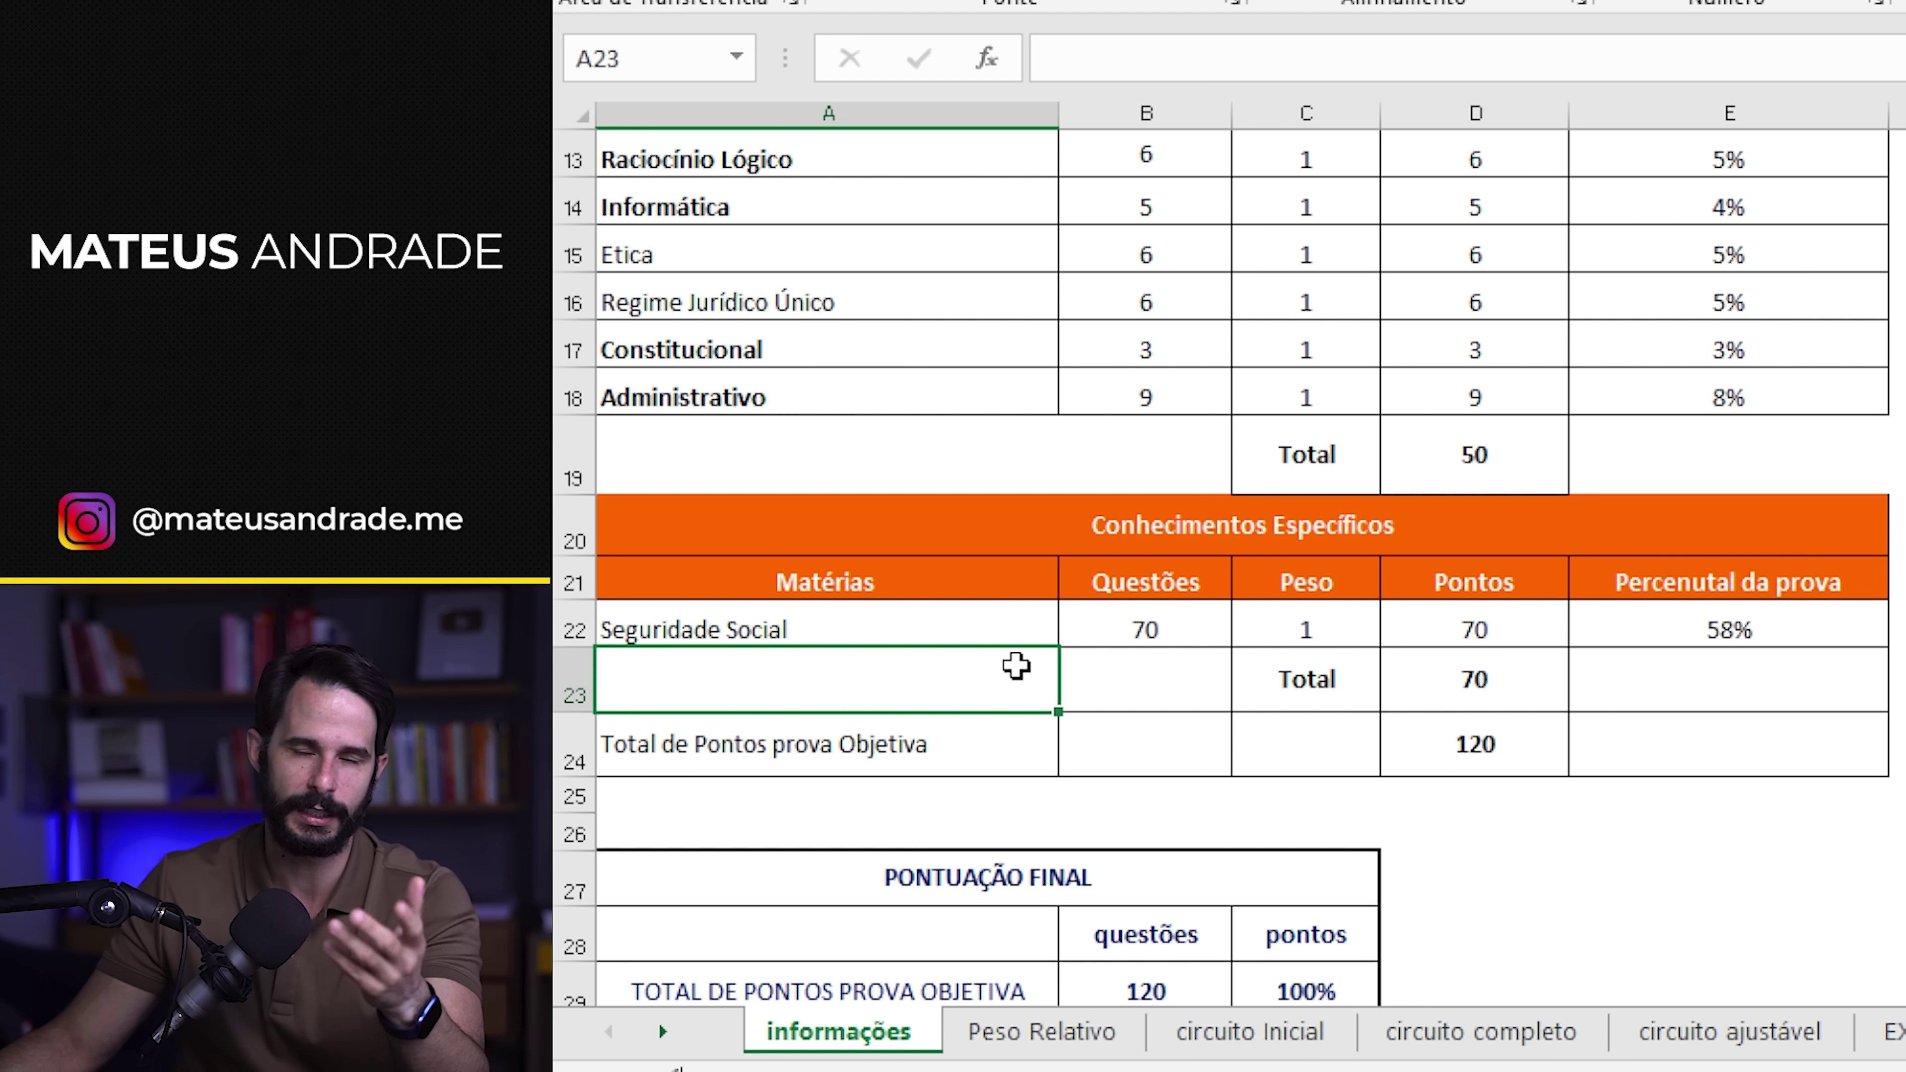
- Compare the Seguridade Social row with the Conhecimentos Básicos subjects on the informações sheet, up to Regime Jurídico Único
click(993, 628)
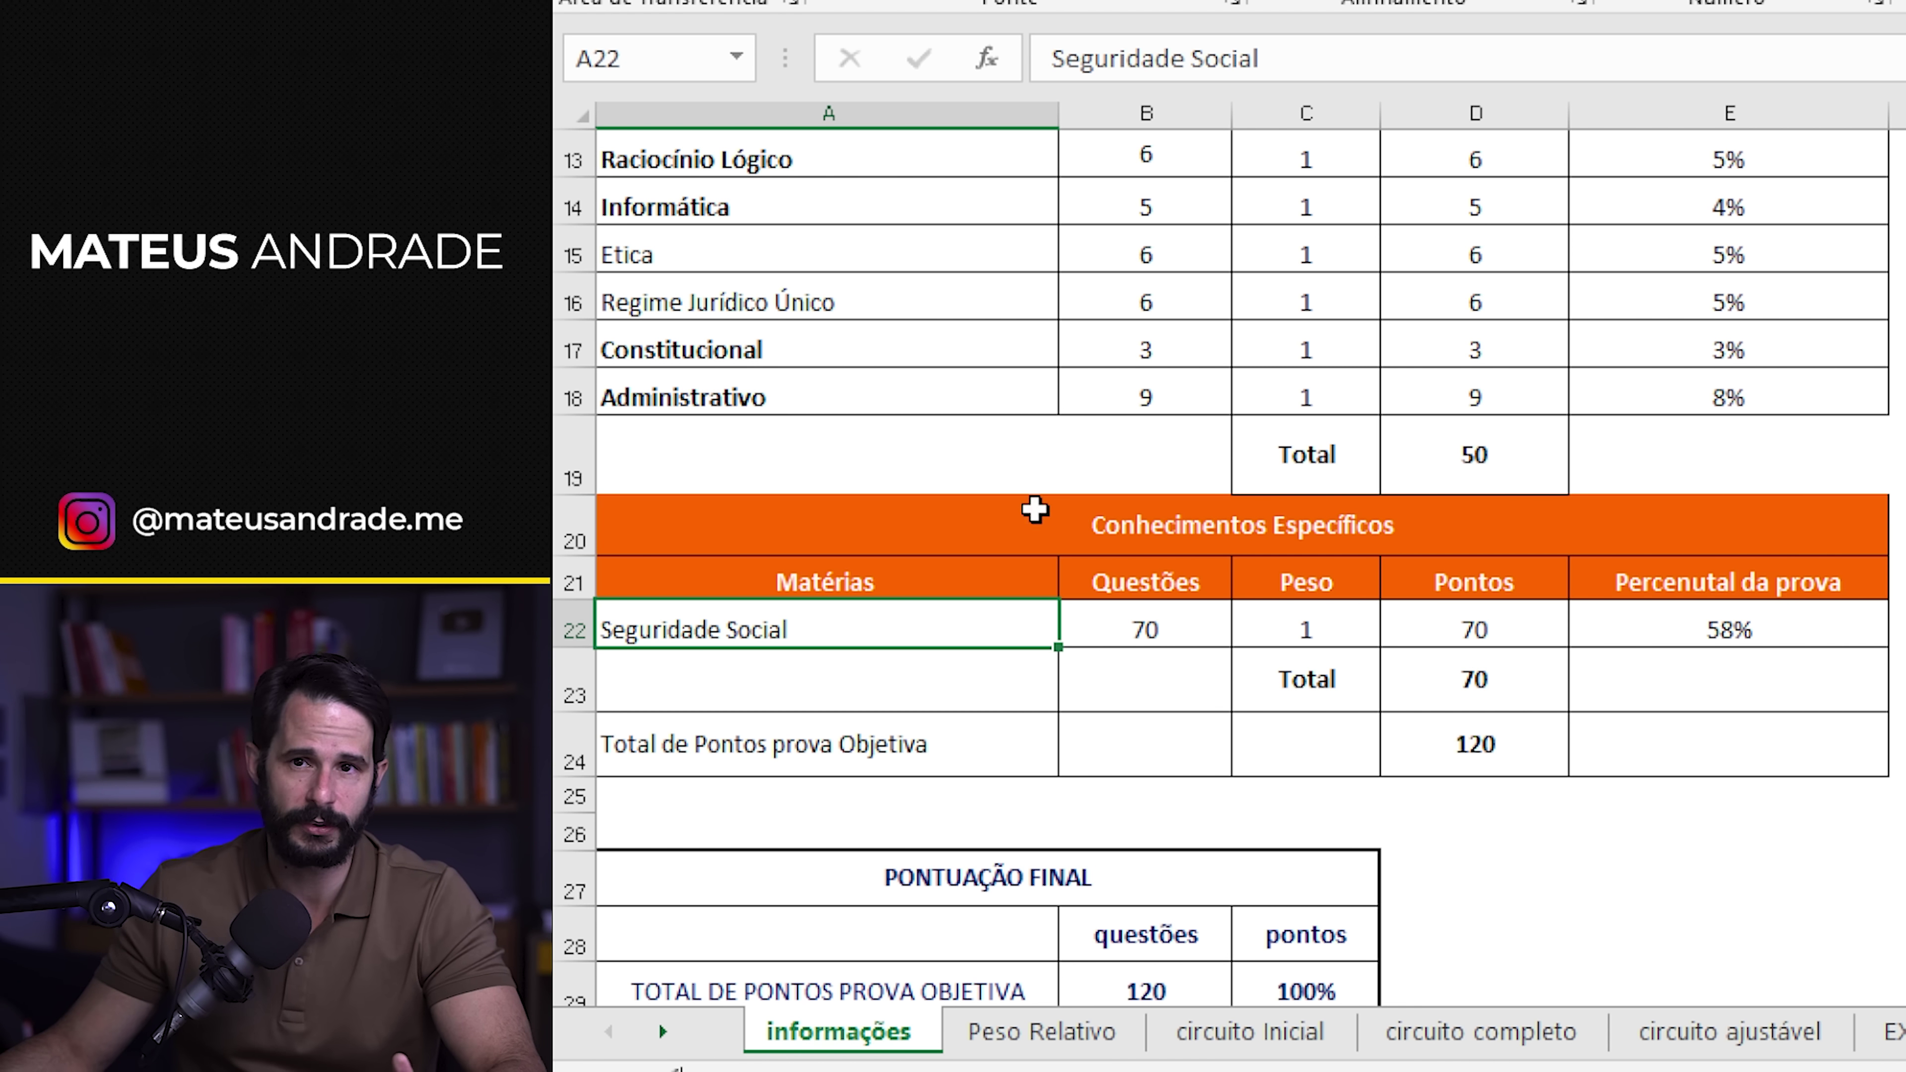
scroll(1098, 370, up, 1)
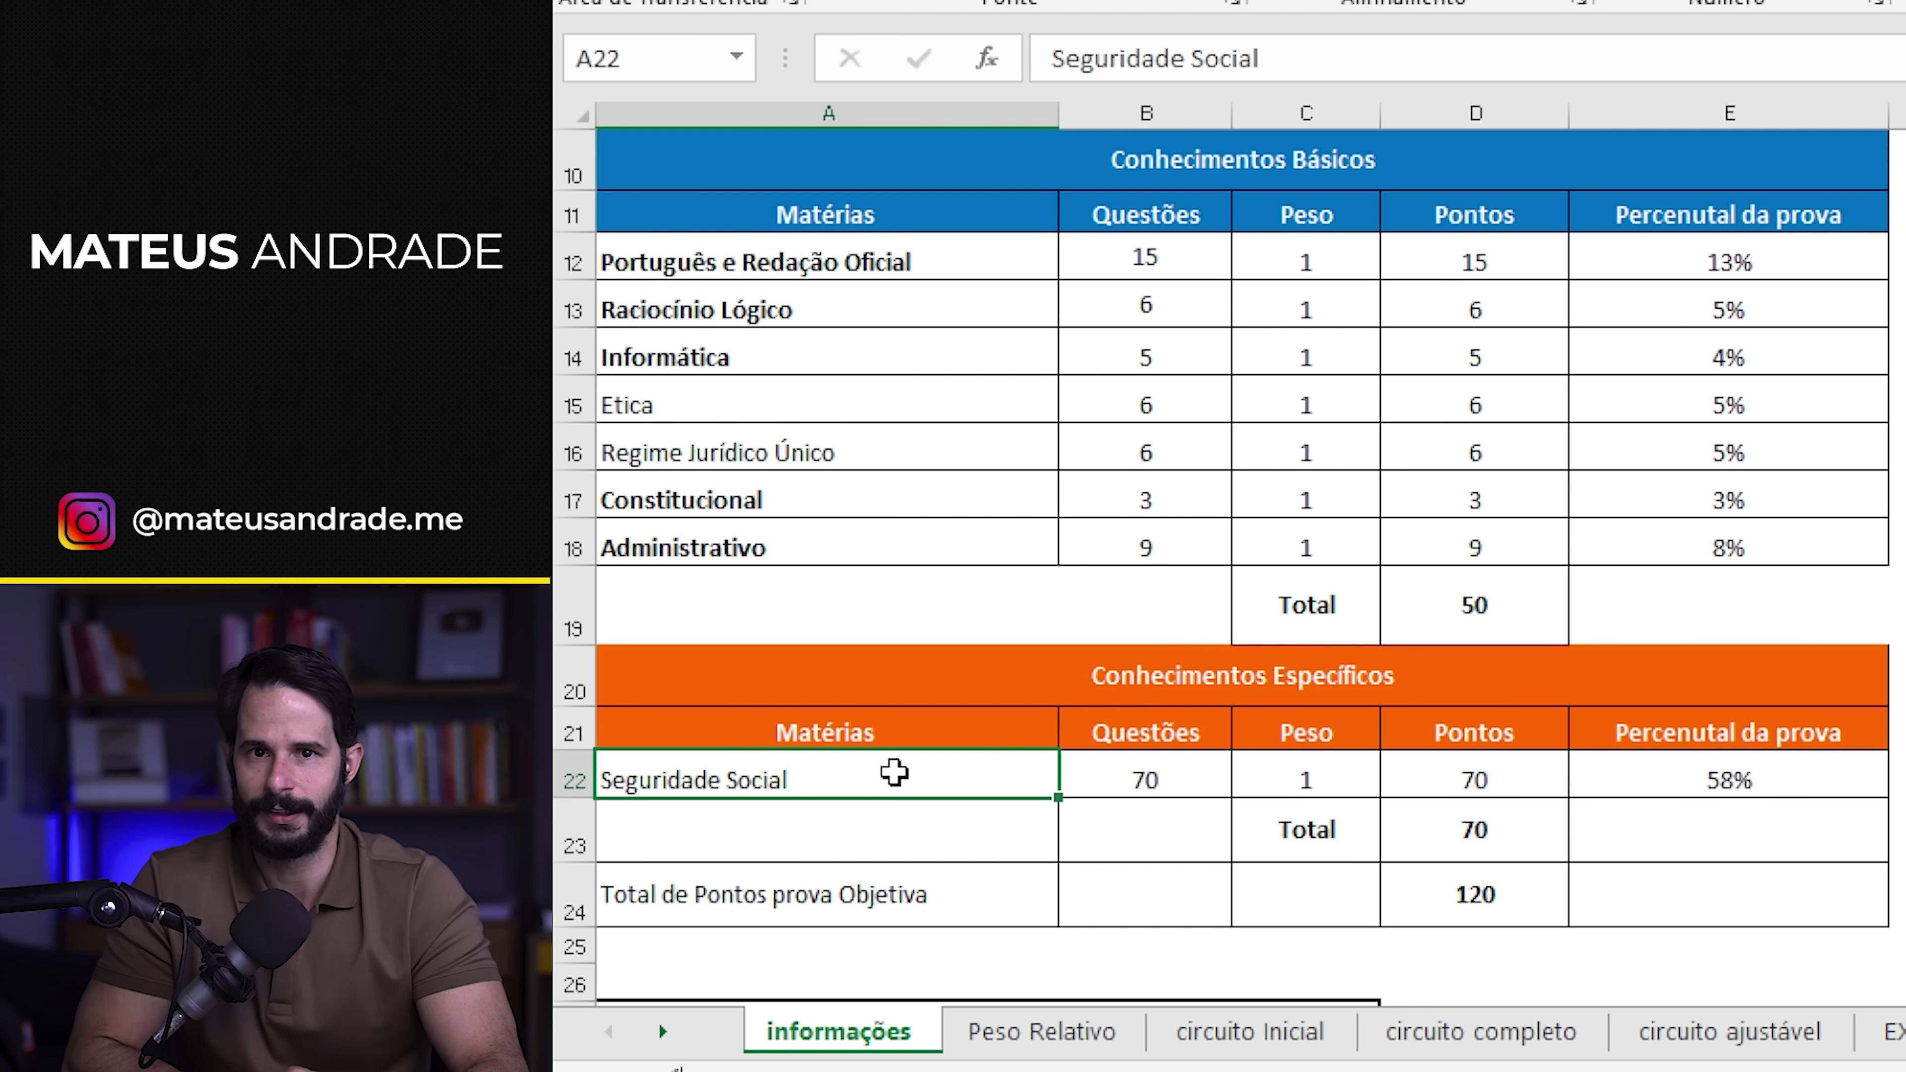
key(Up)
key(Up)
key(Up)
key(Up)
key(Up)
key(Up)
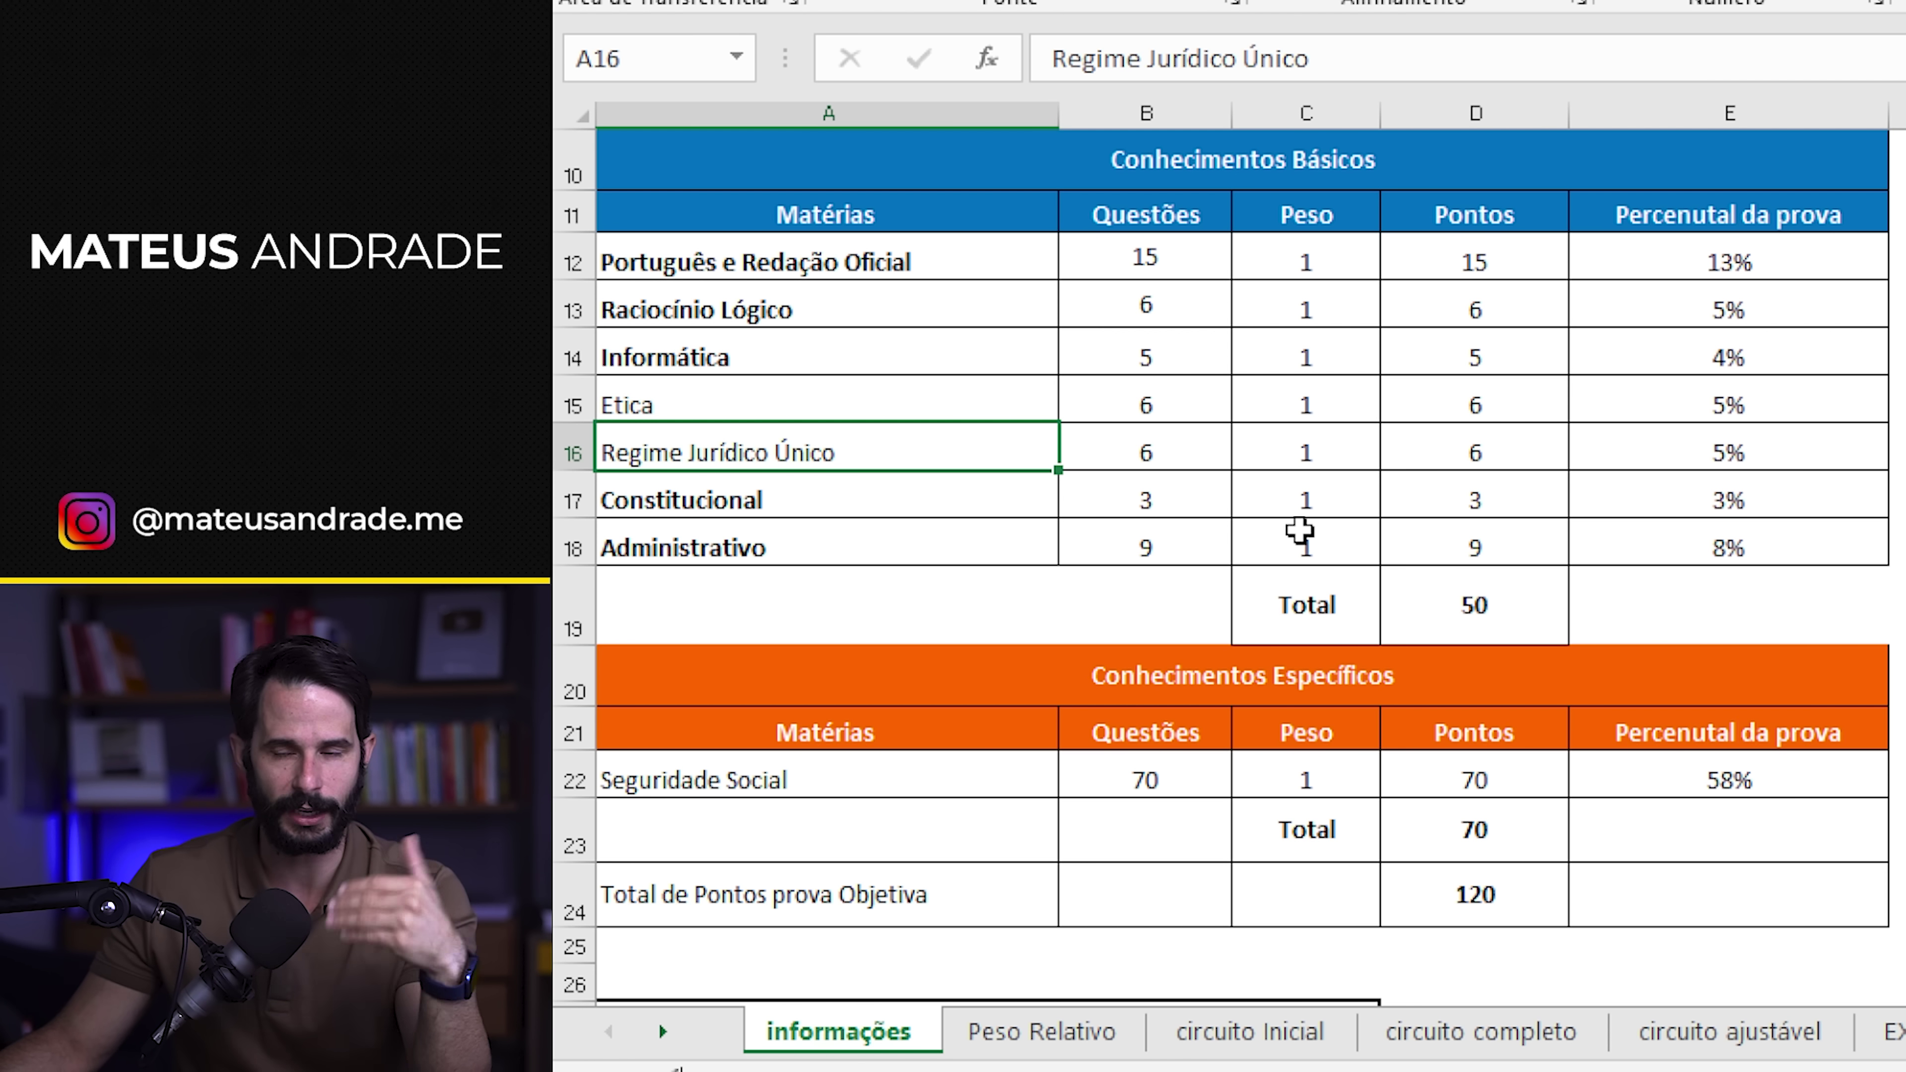
- On the Peso Relativo sheet, examine the empty-looking INICIAL weights column and the formula that totals it
click(1059, 1040)
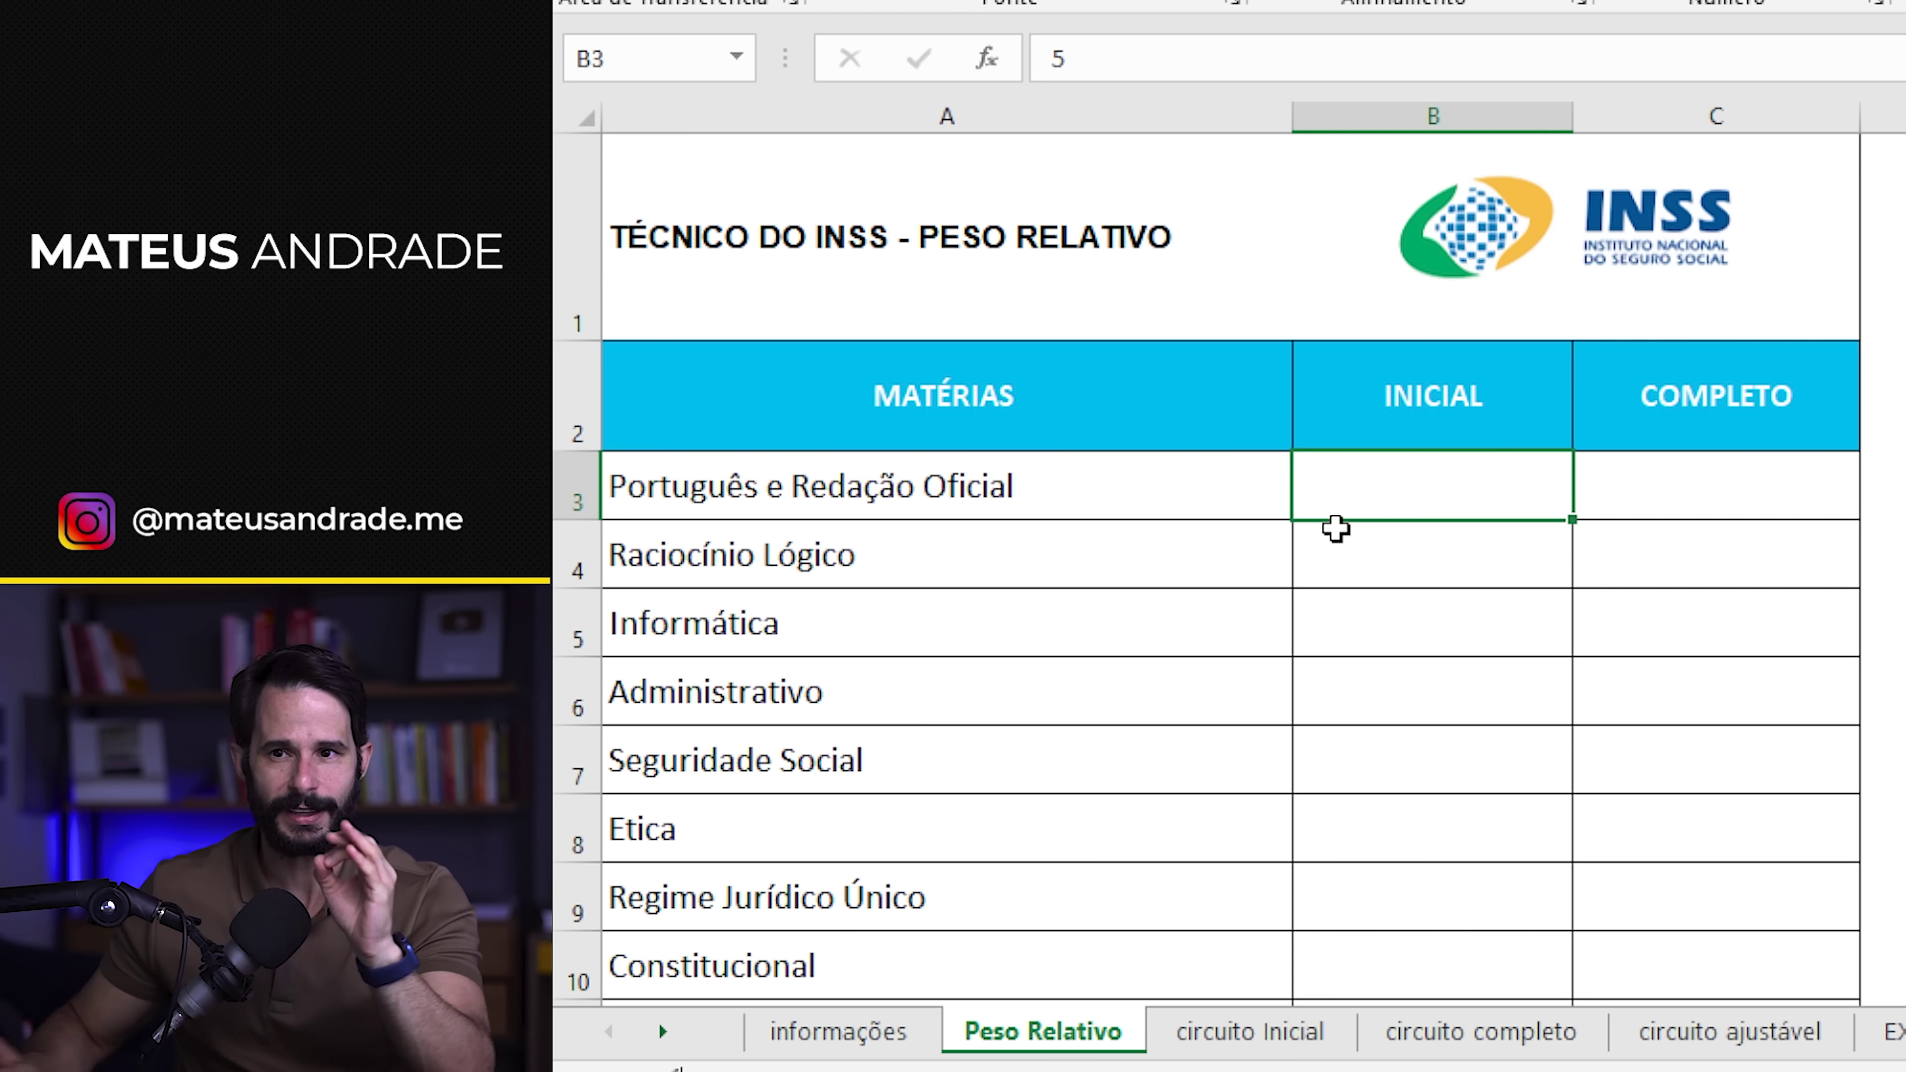
click(1443, 699)
click(1400, 472)
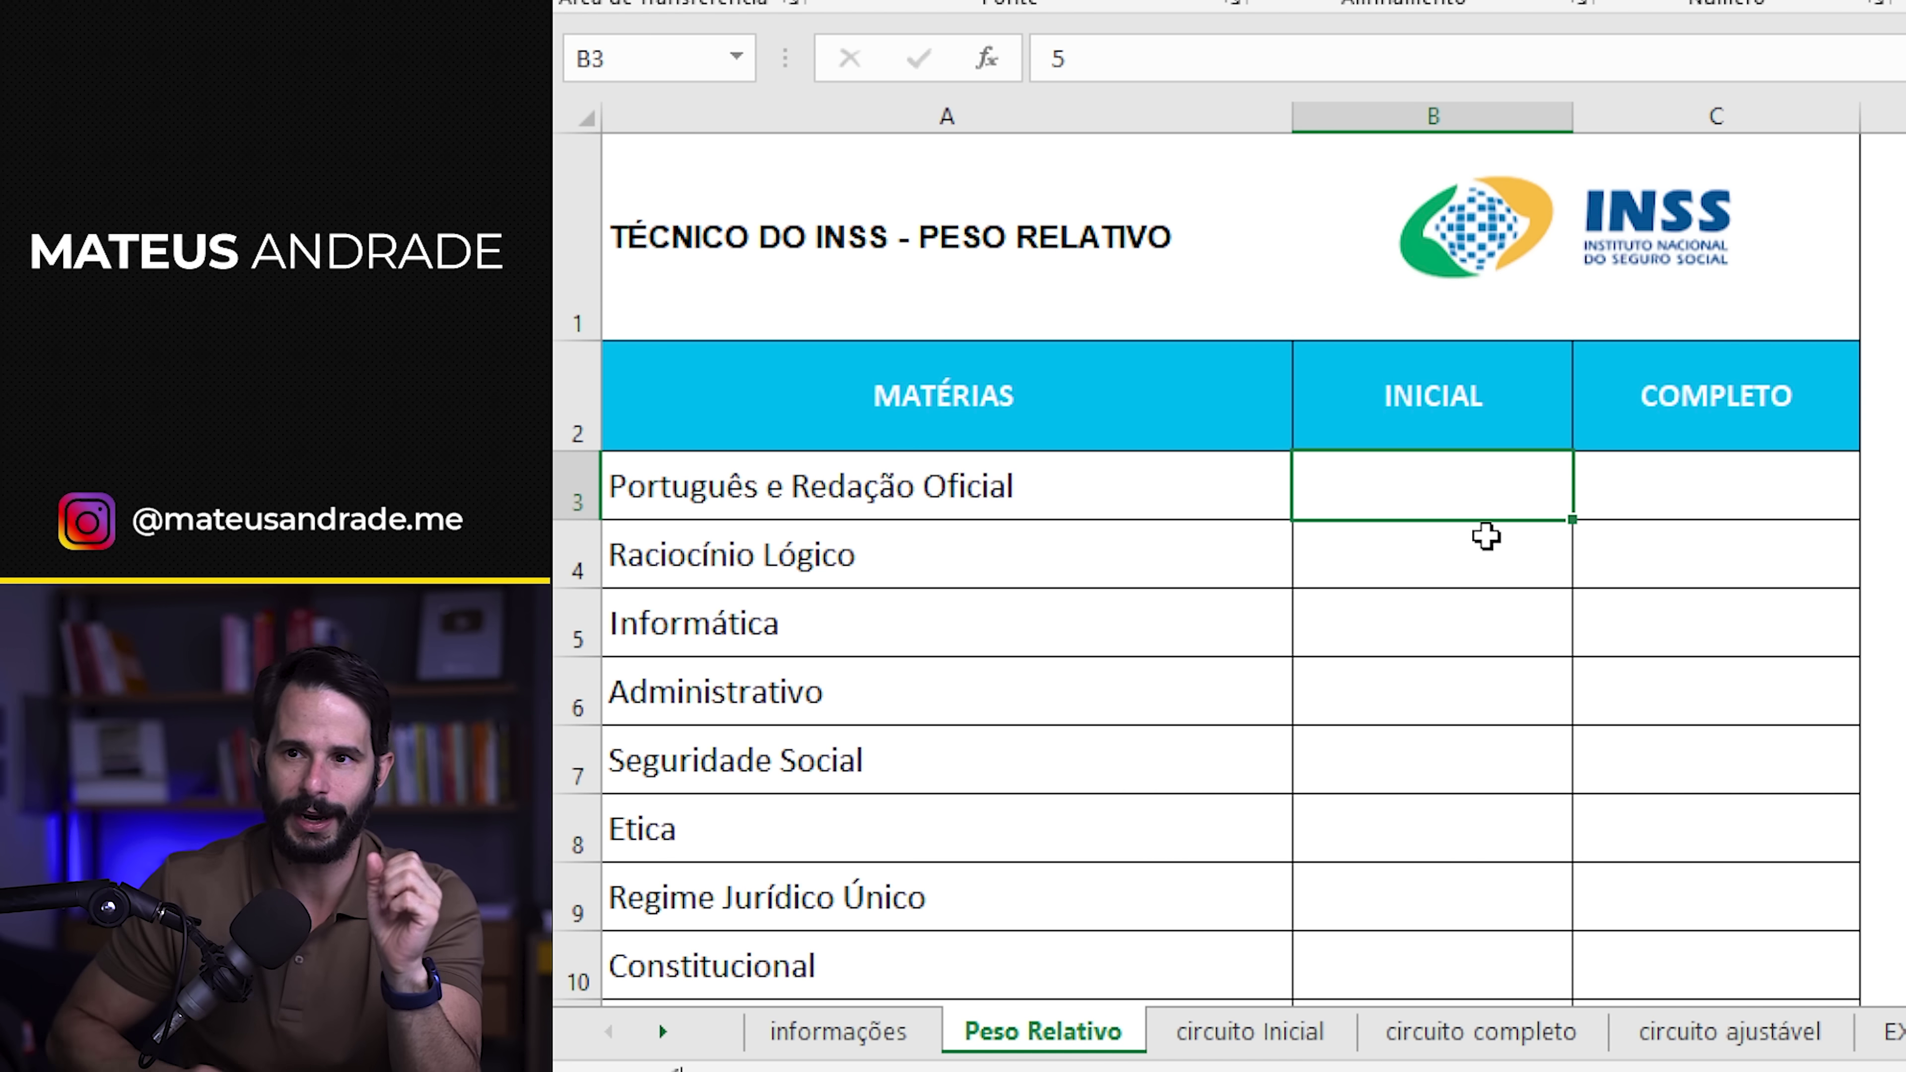
scroll(1494, 541, down, 3)
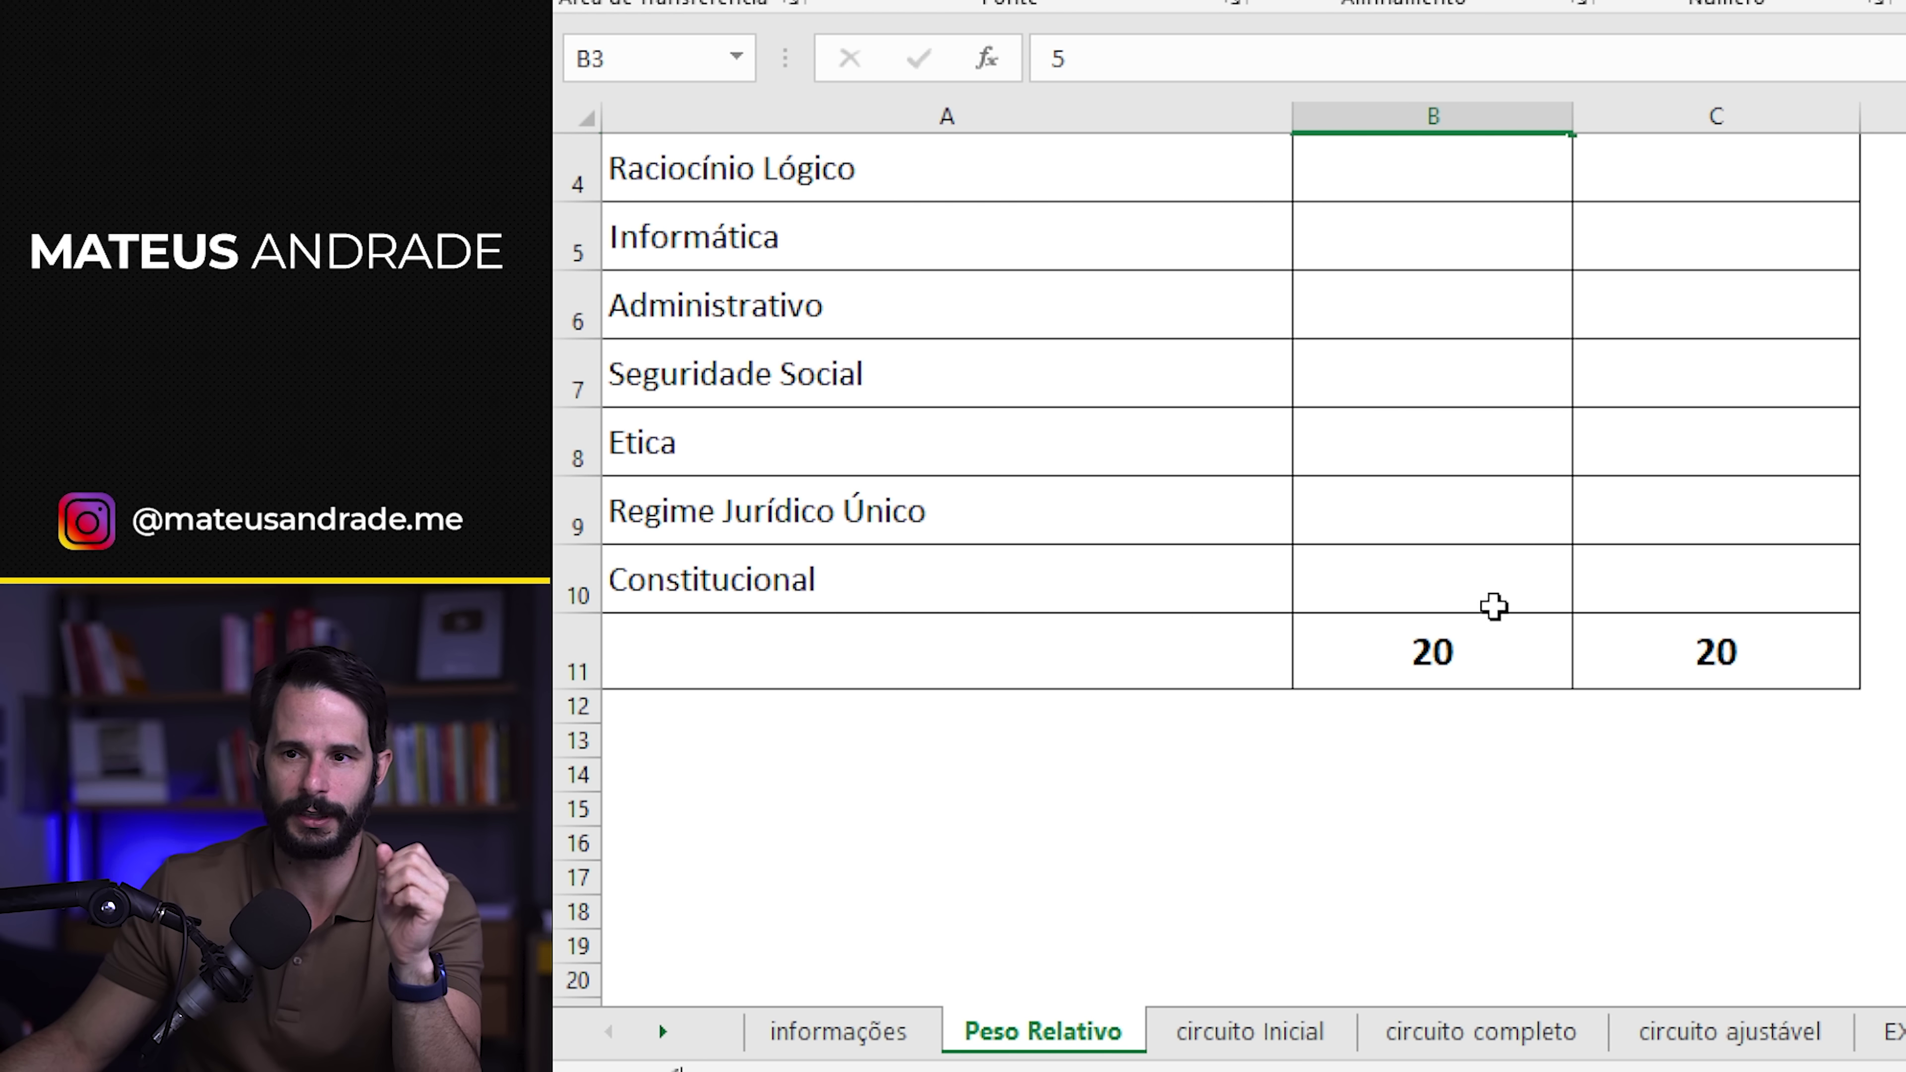
click(1492, 639)
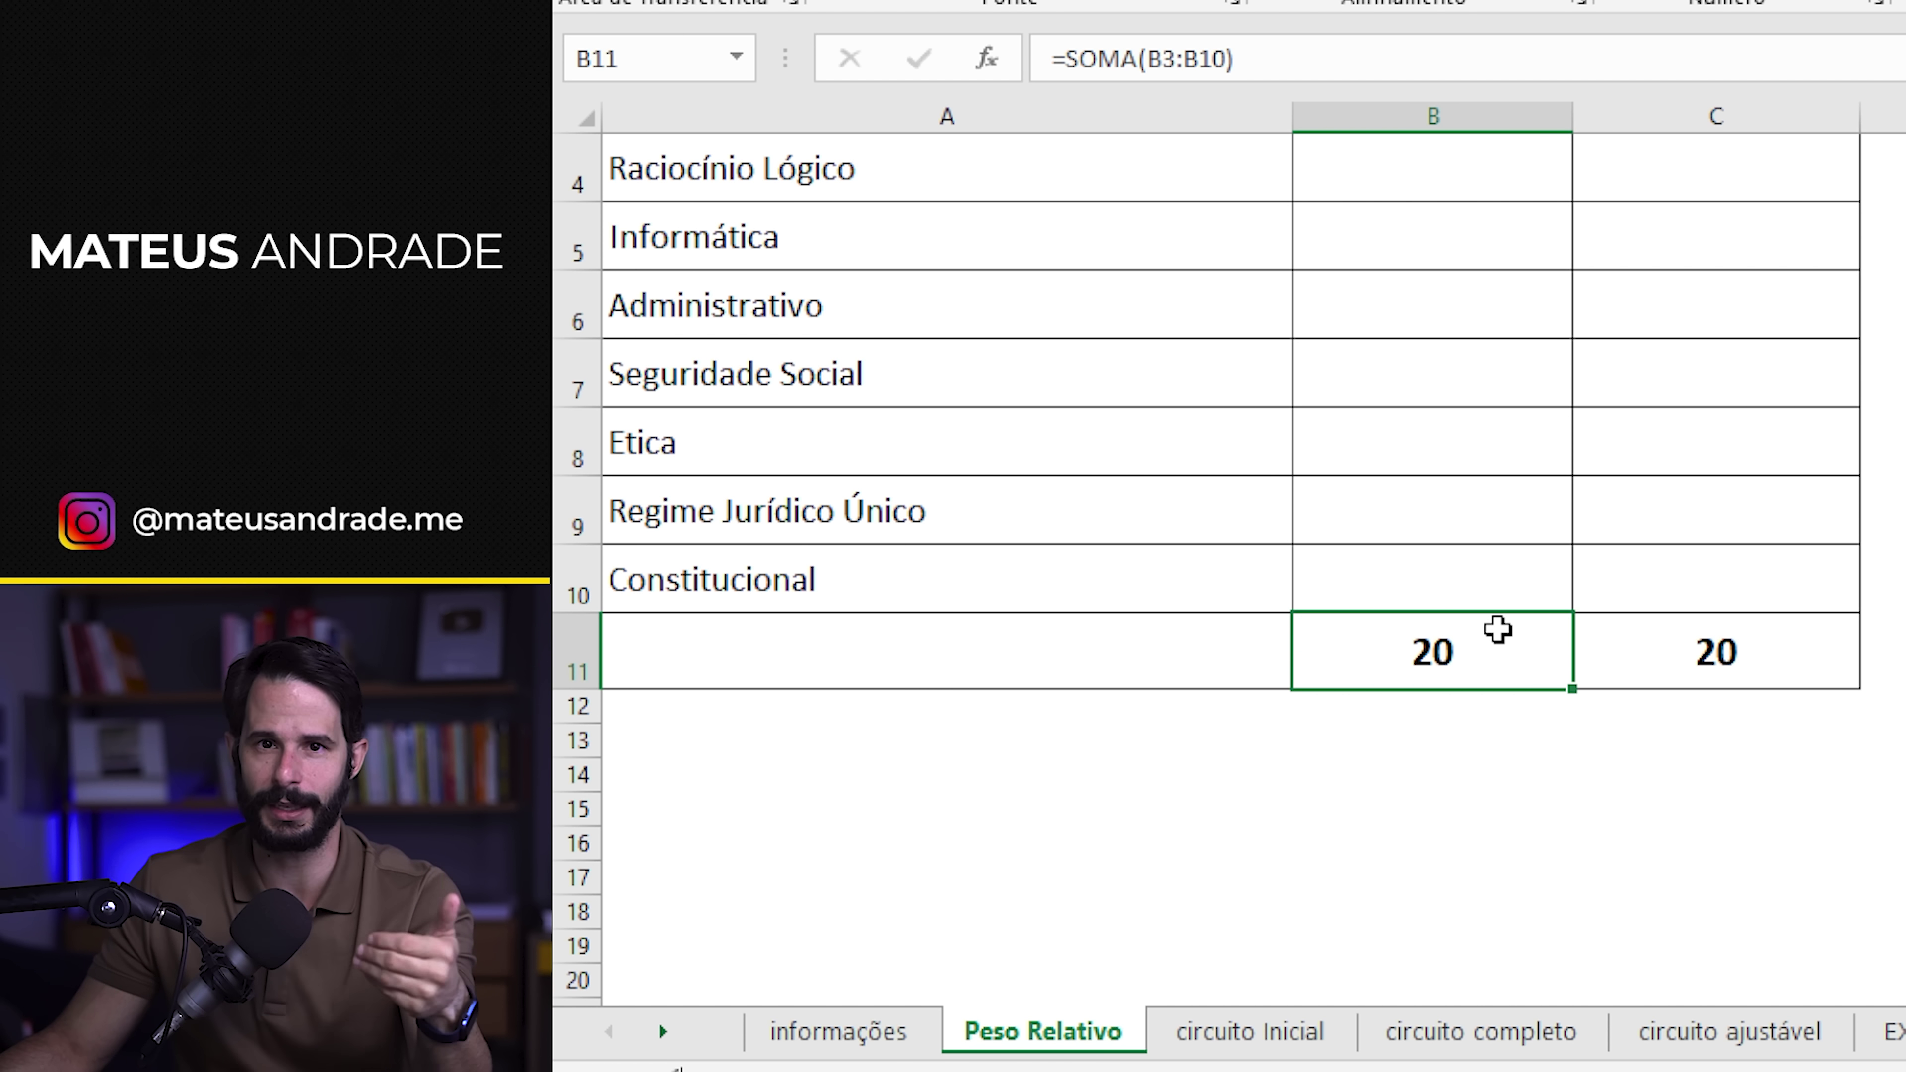
scroll(1498, 630, up, 1)
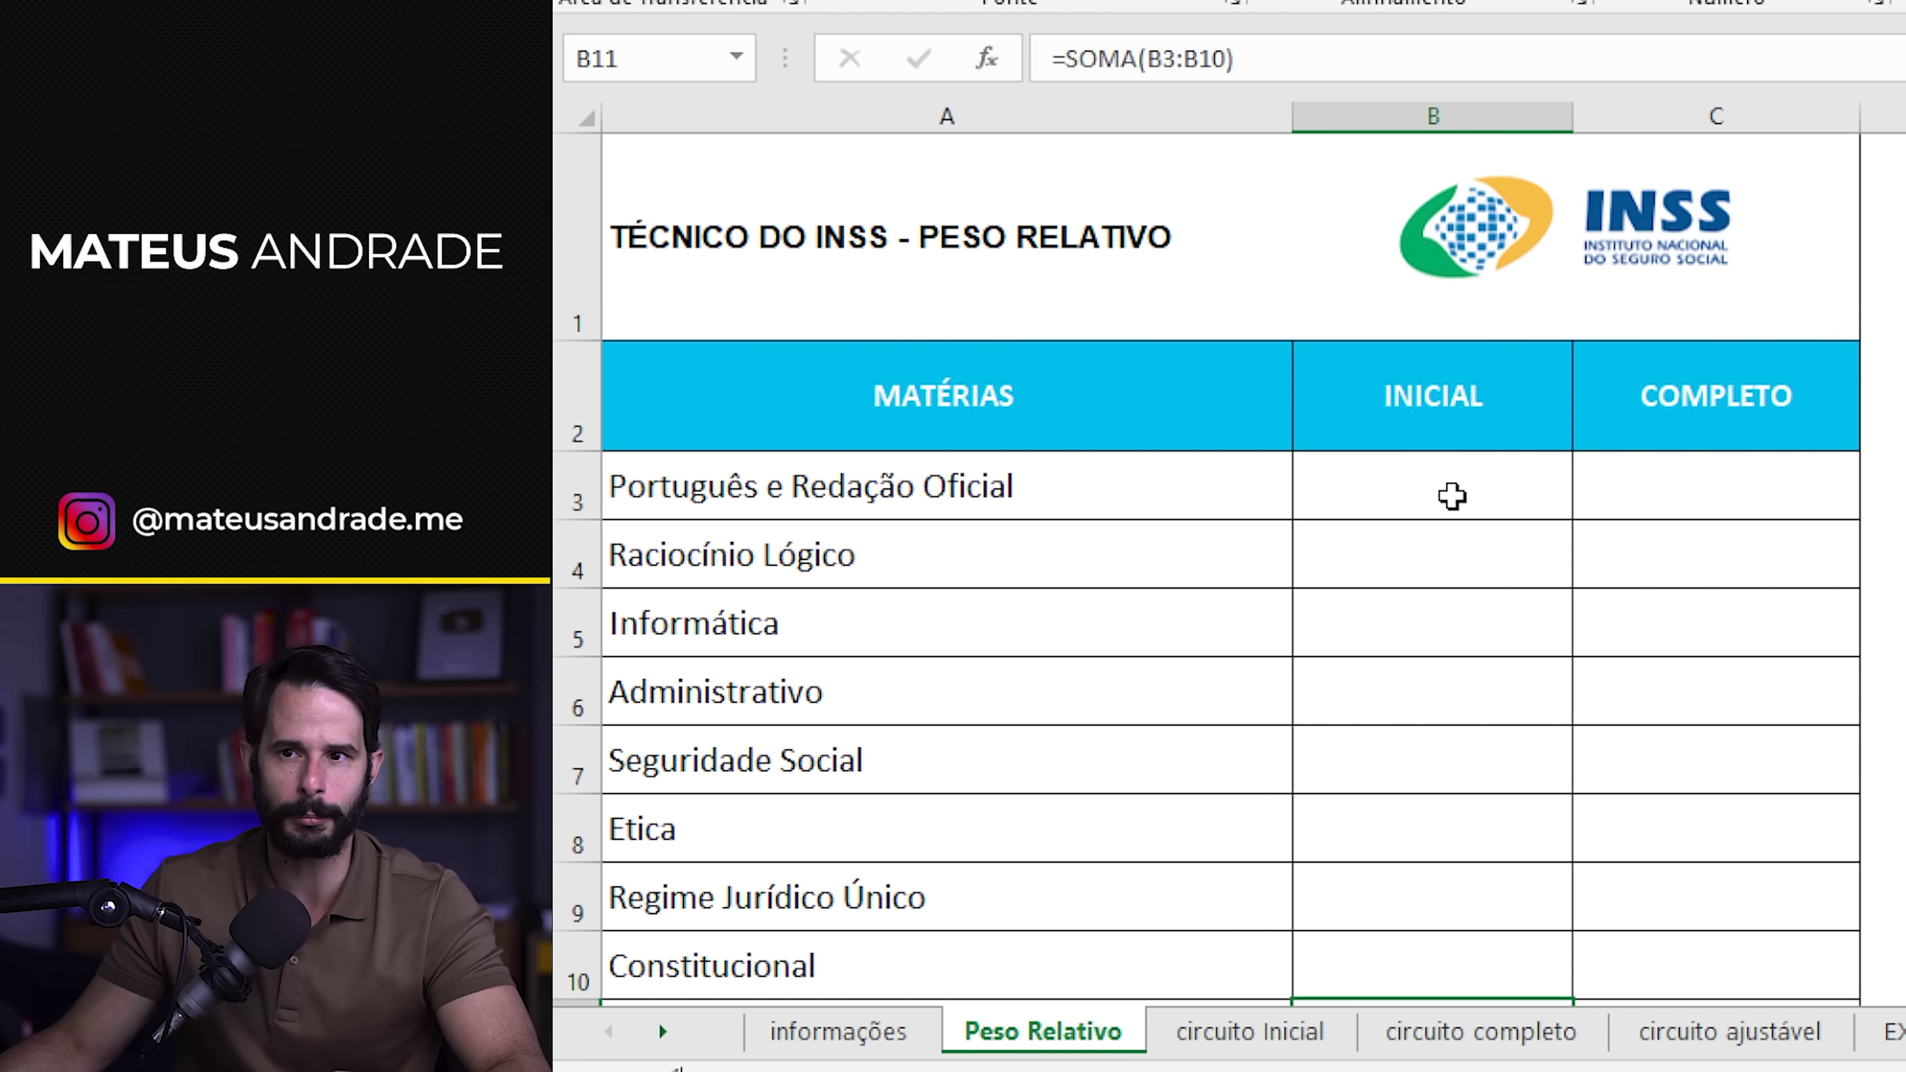
click(1449, 475)
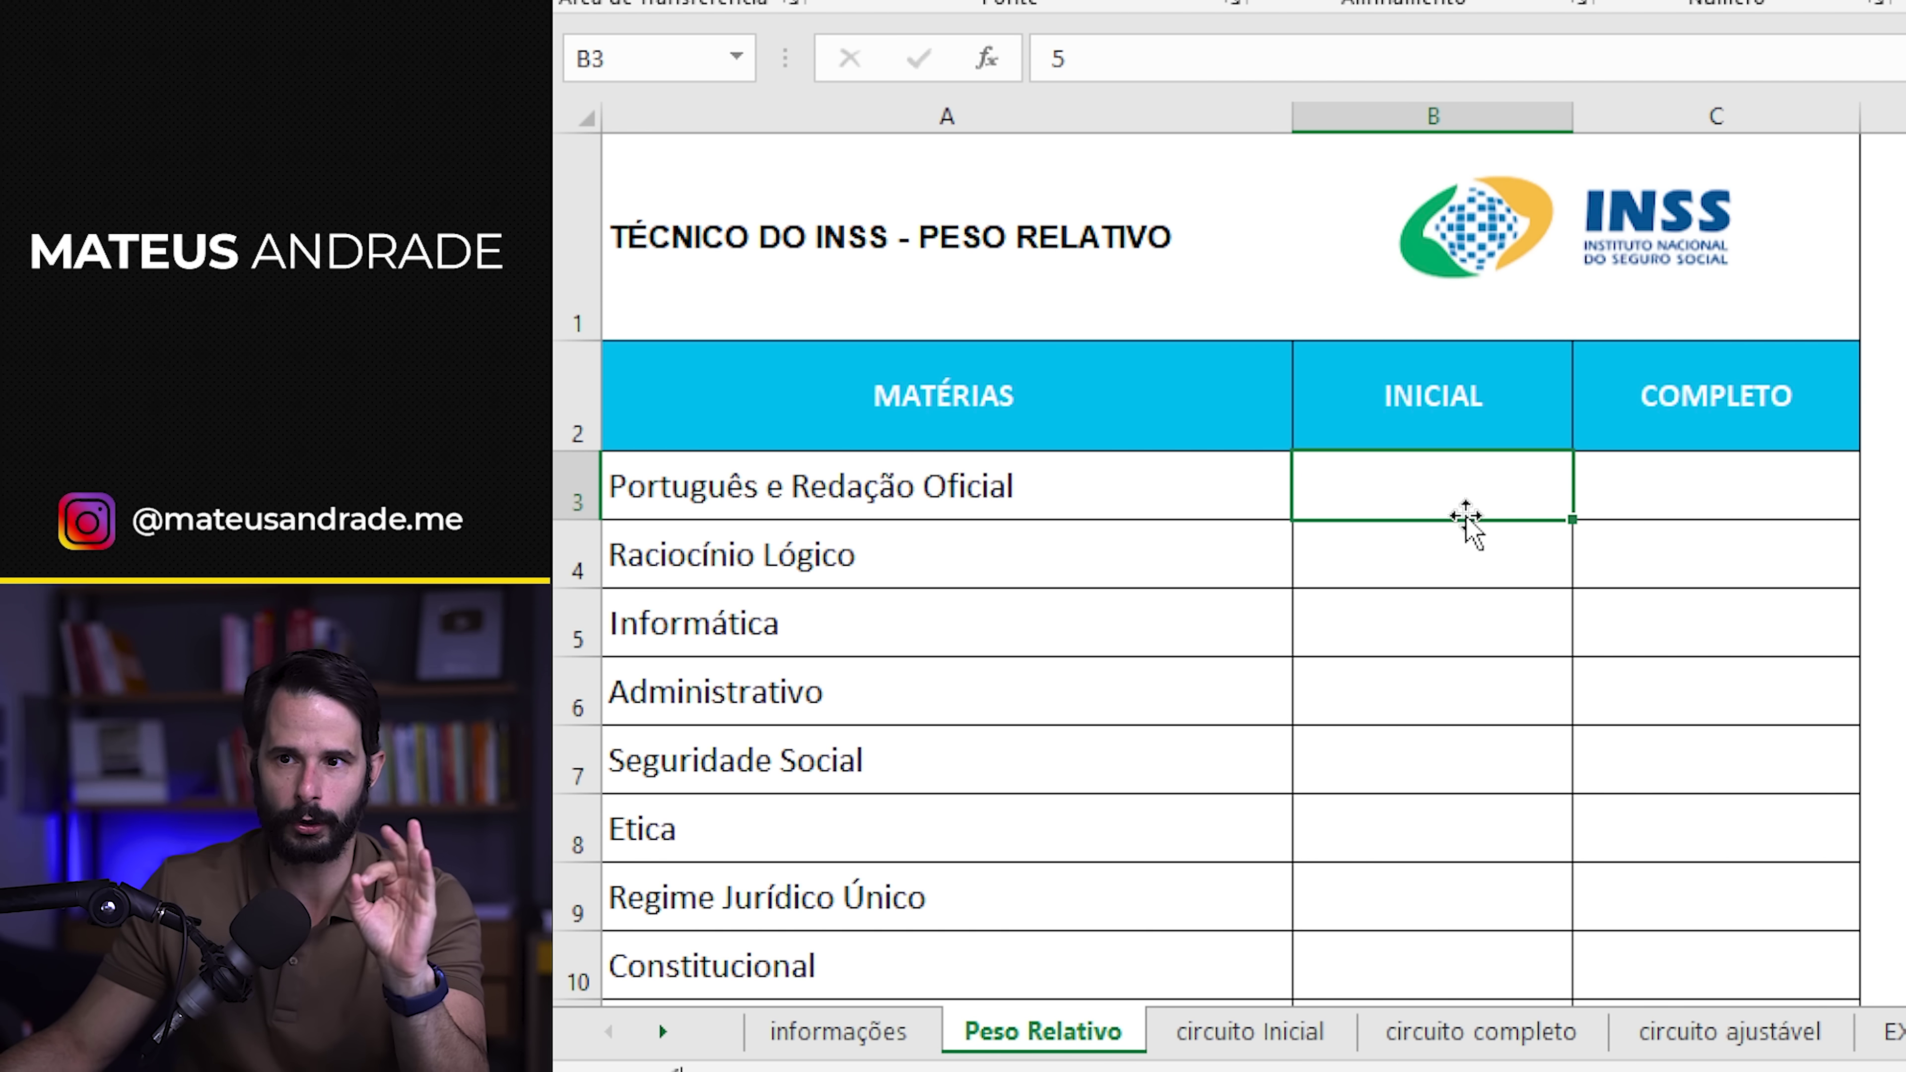
scroll(1464, 523, down, 1)
scroll(1229, 515, up, 1)
- Reveal the hidden INICIAL weight of Português e Redação Oficial by changing its font colour to black
drag(864, 488, 1403, 775)
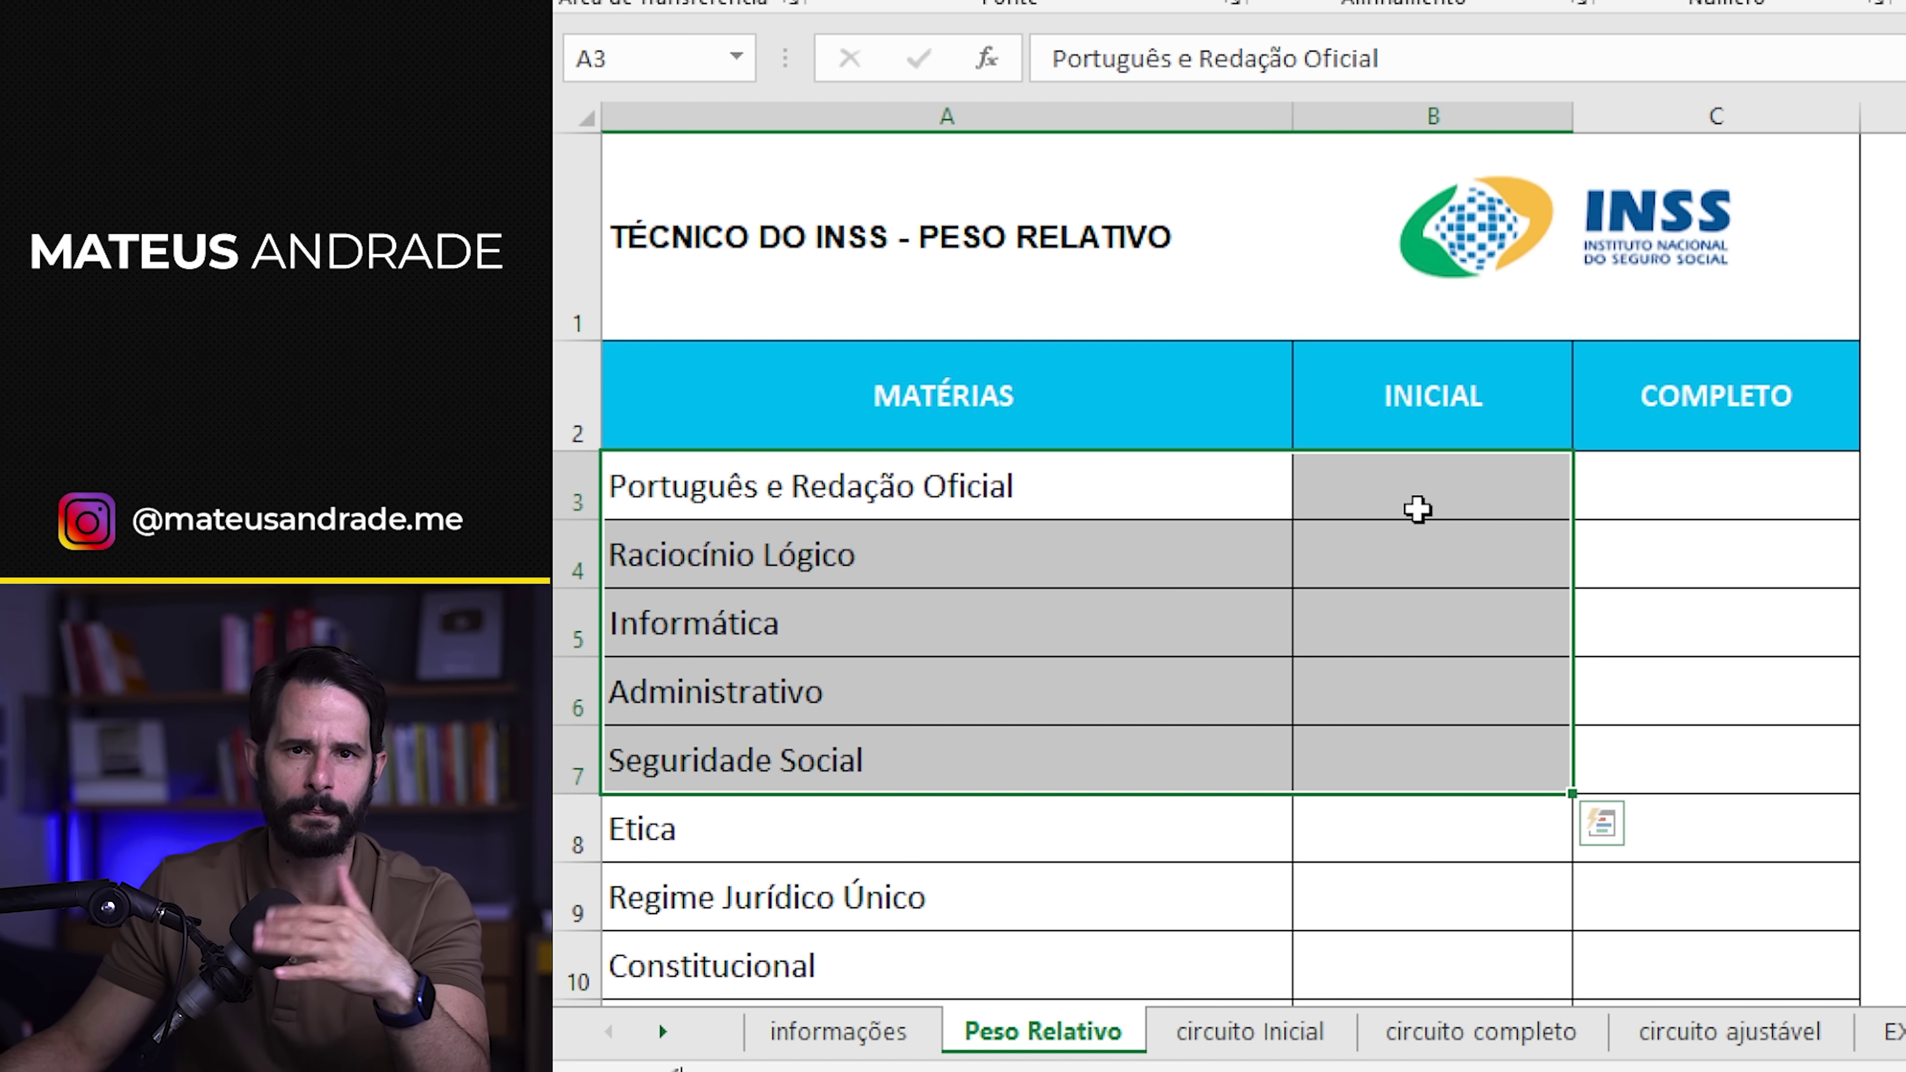
click(1424, 504)
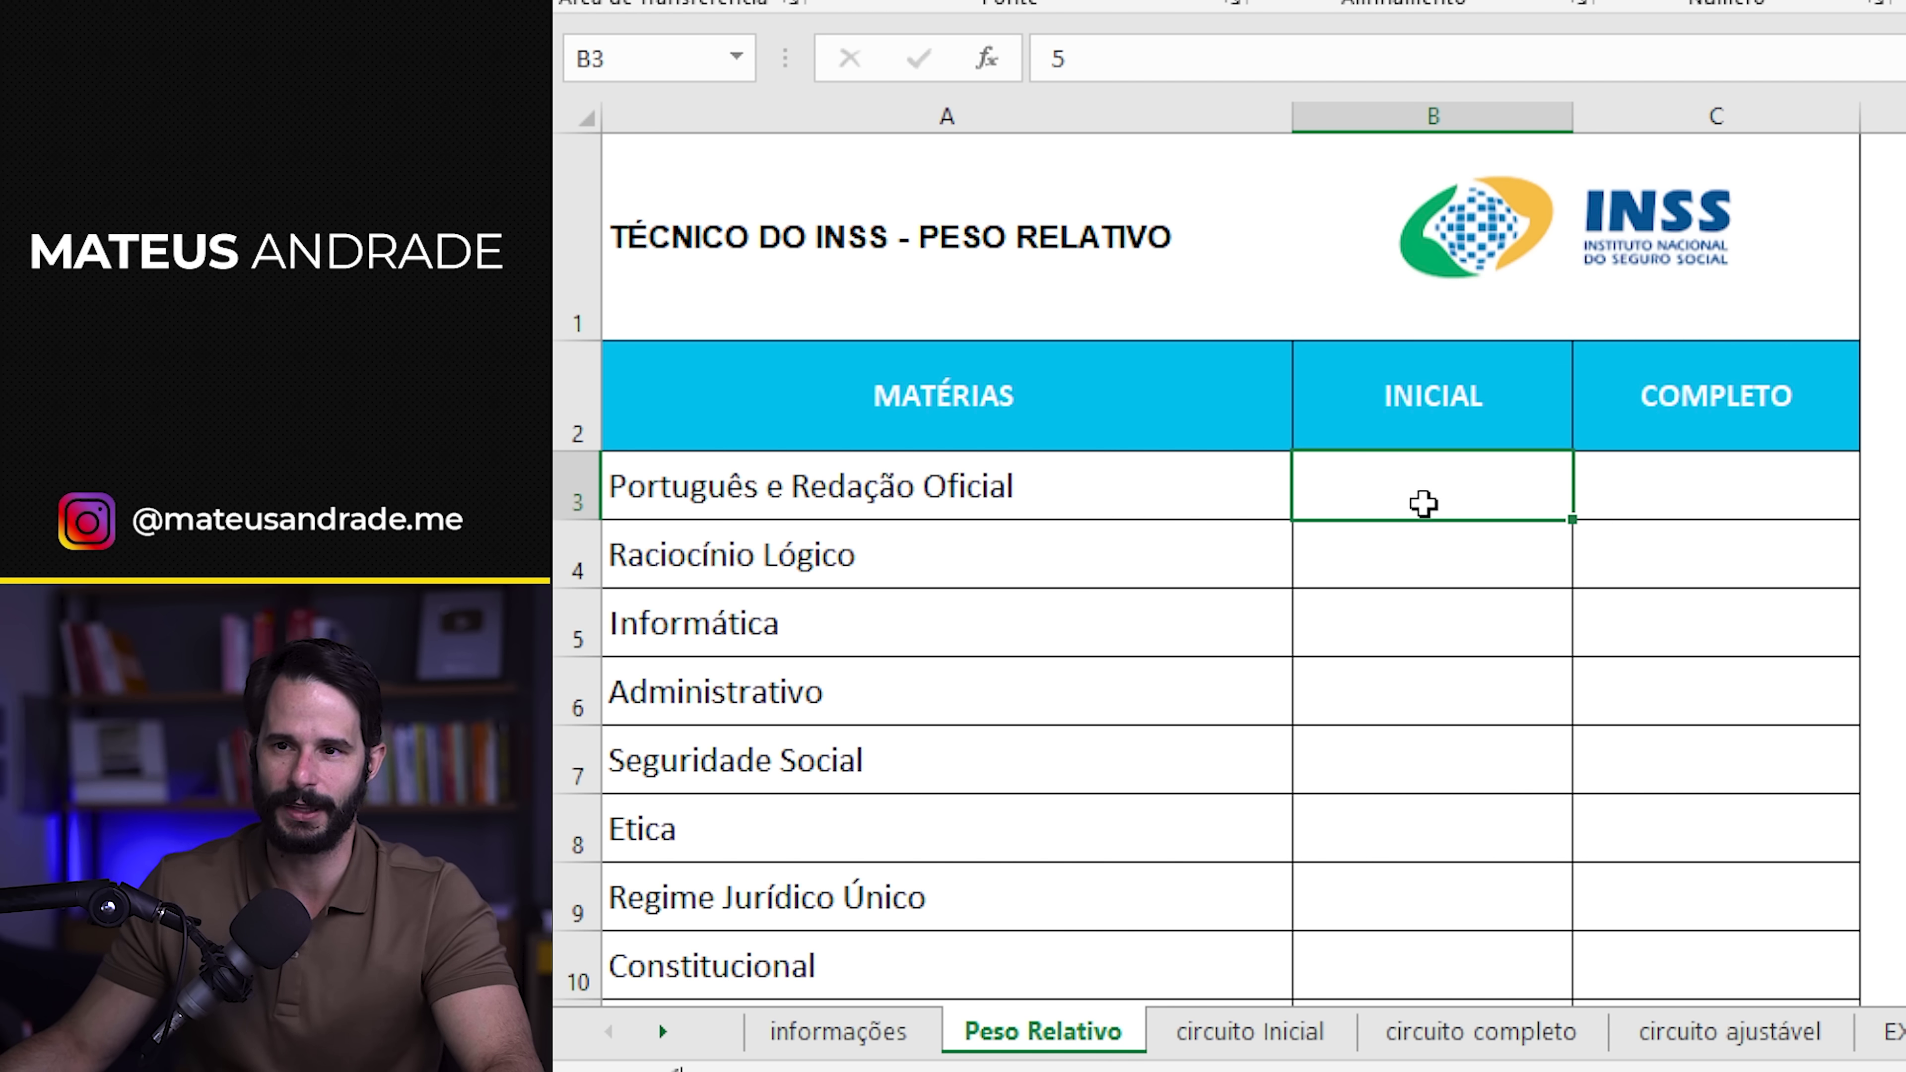
click(1079, 497)
click(1377, 497)
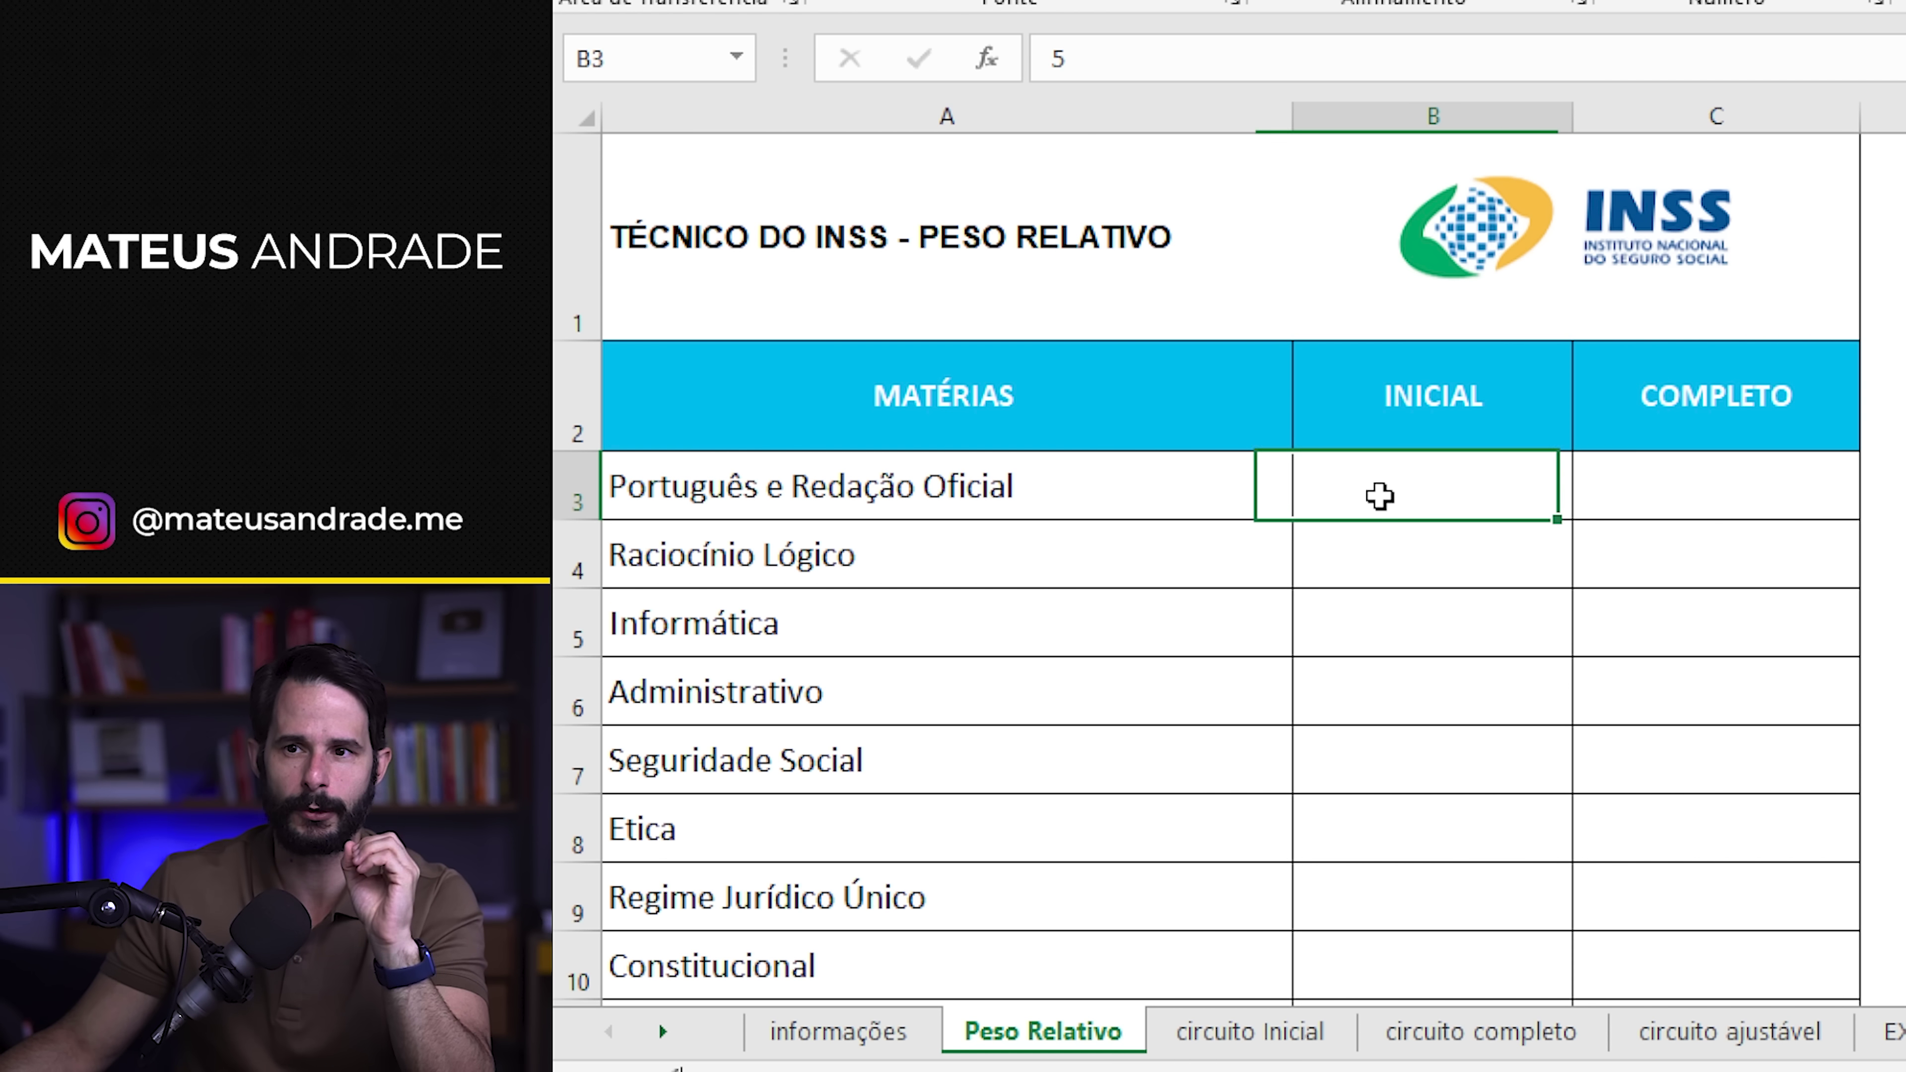
click(1167, 1)
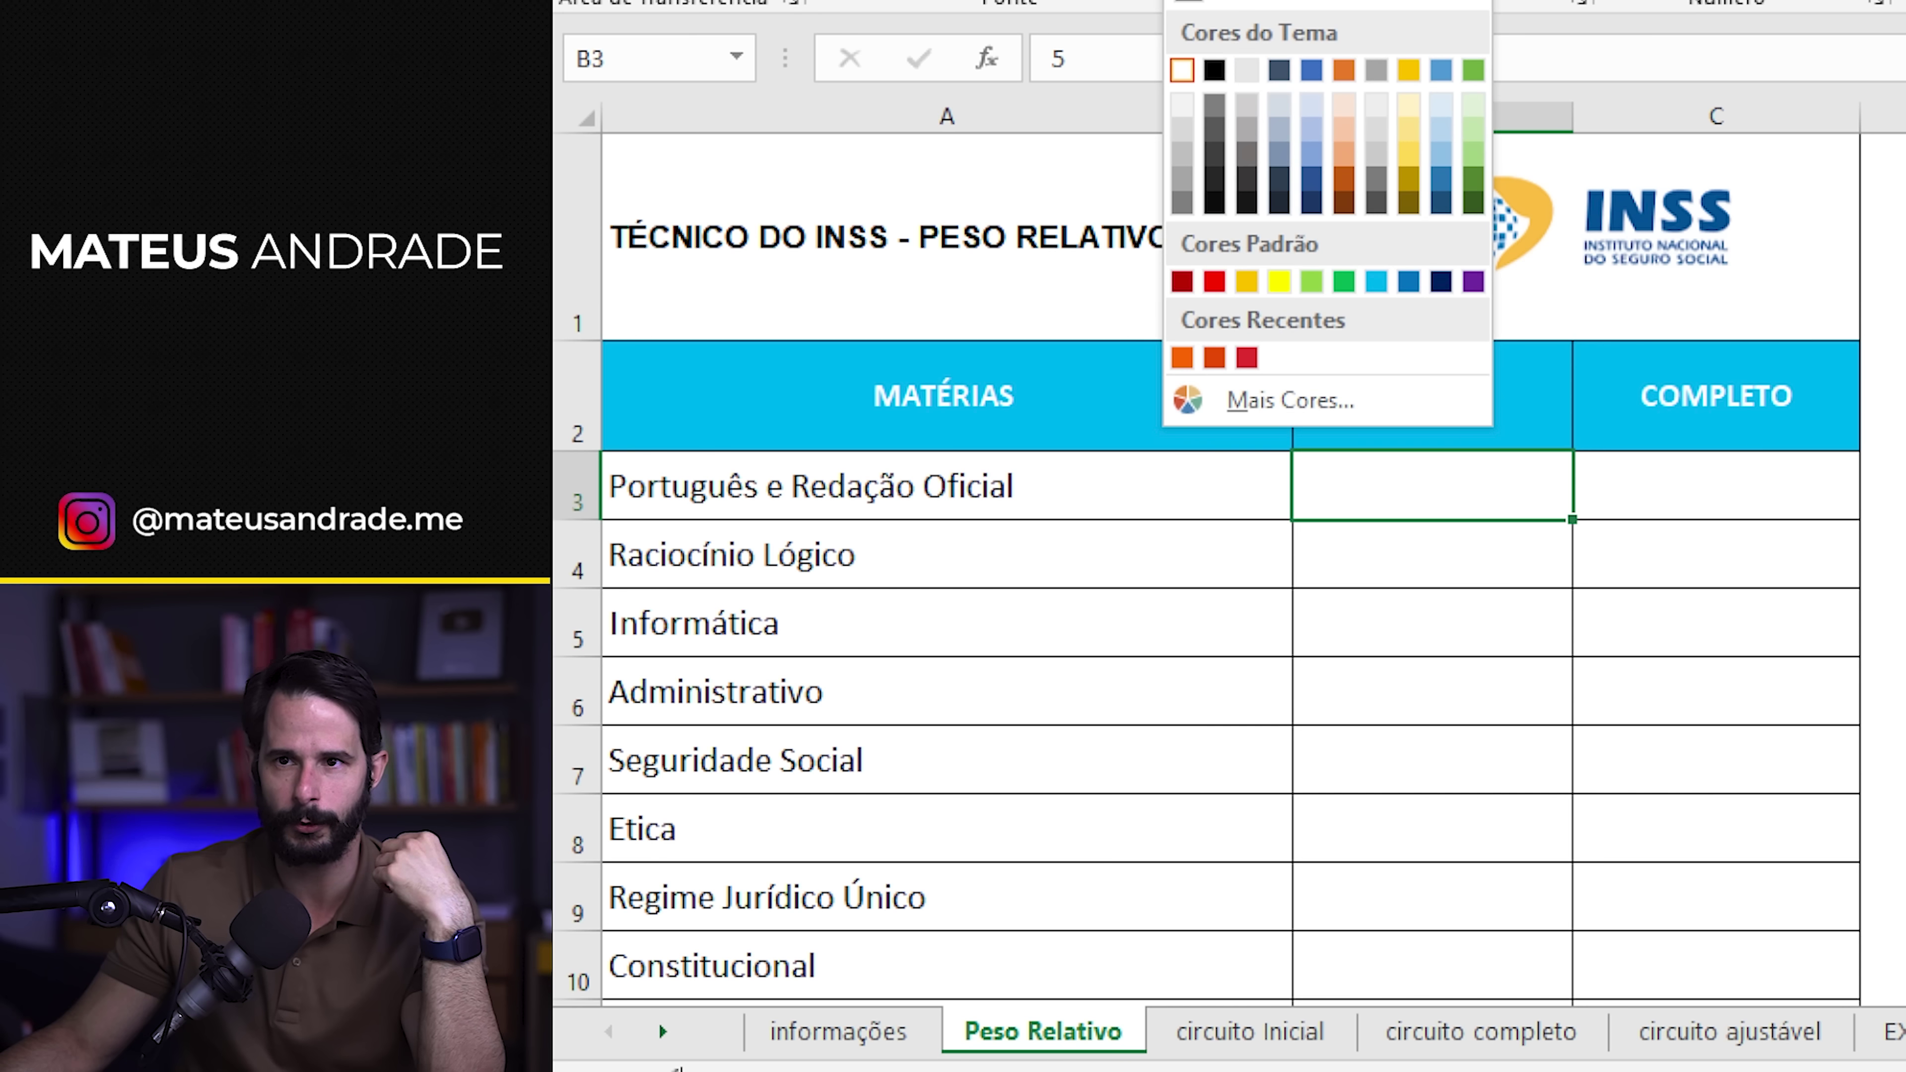
click(1230, 11)
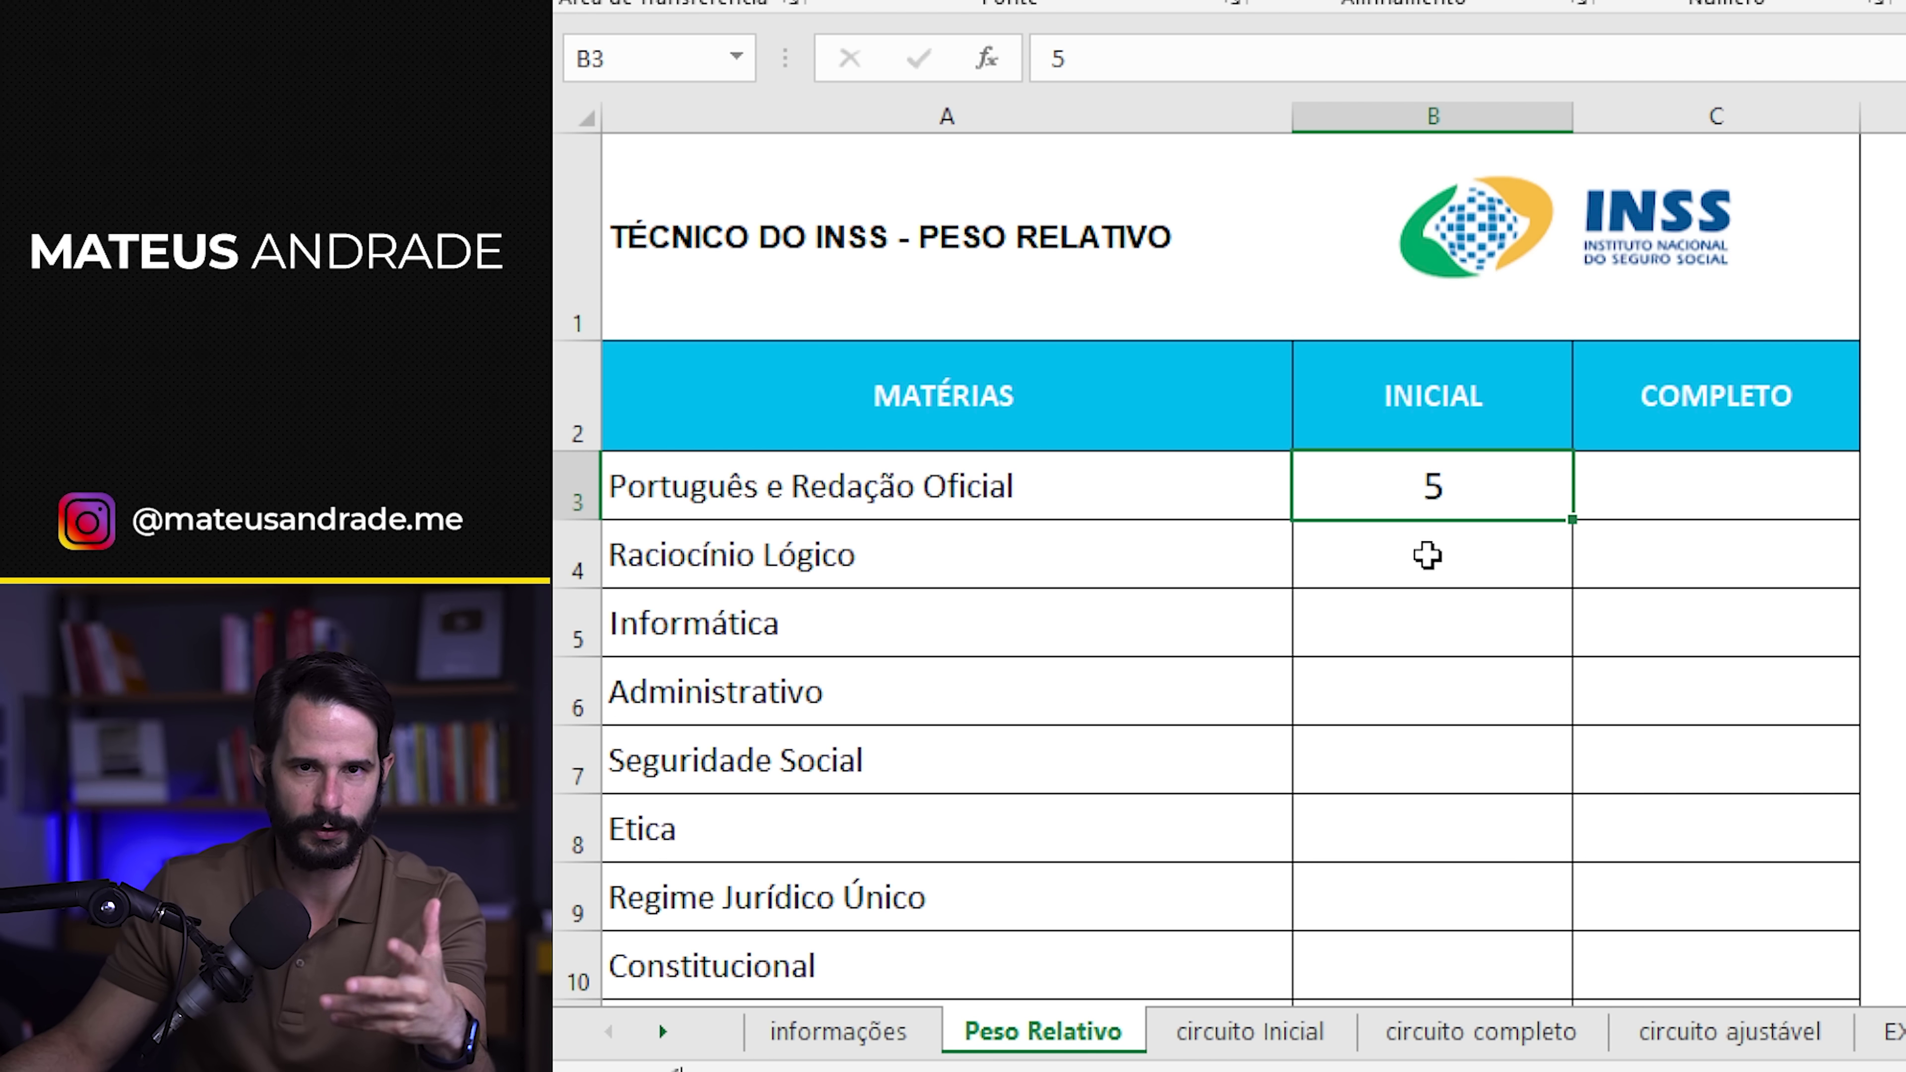
- Reveal the hidden INICIAL weights of Raciocínio Lógico, Informática, Administrativo and Seguridade Social in black text
click(1448, 560)
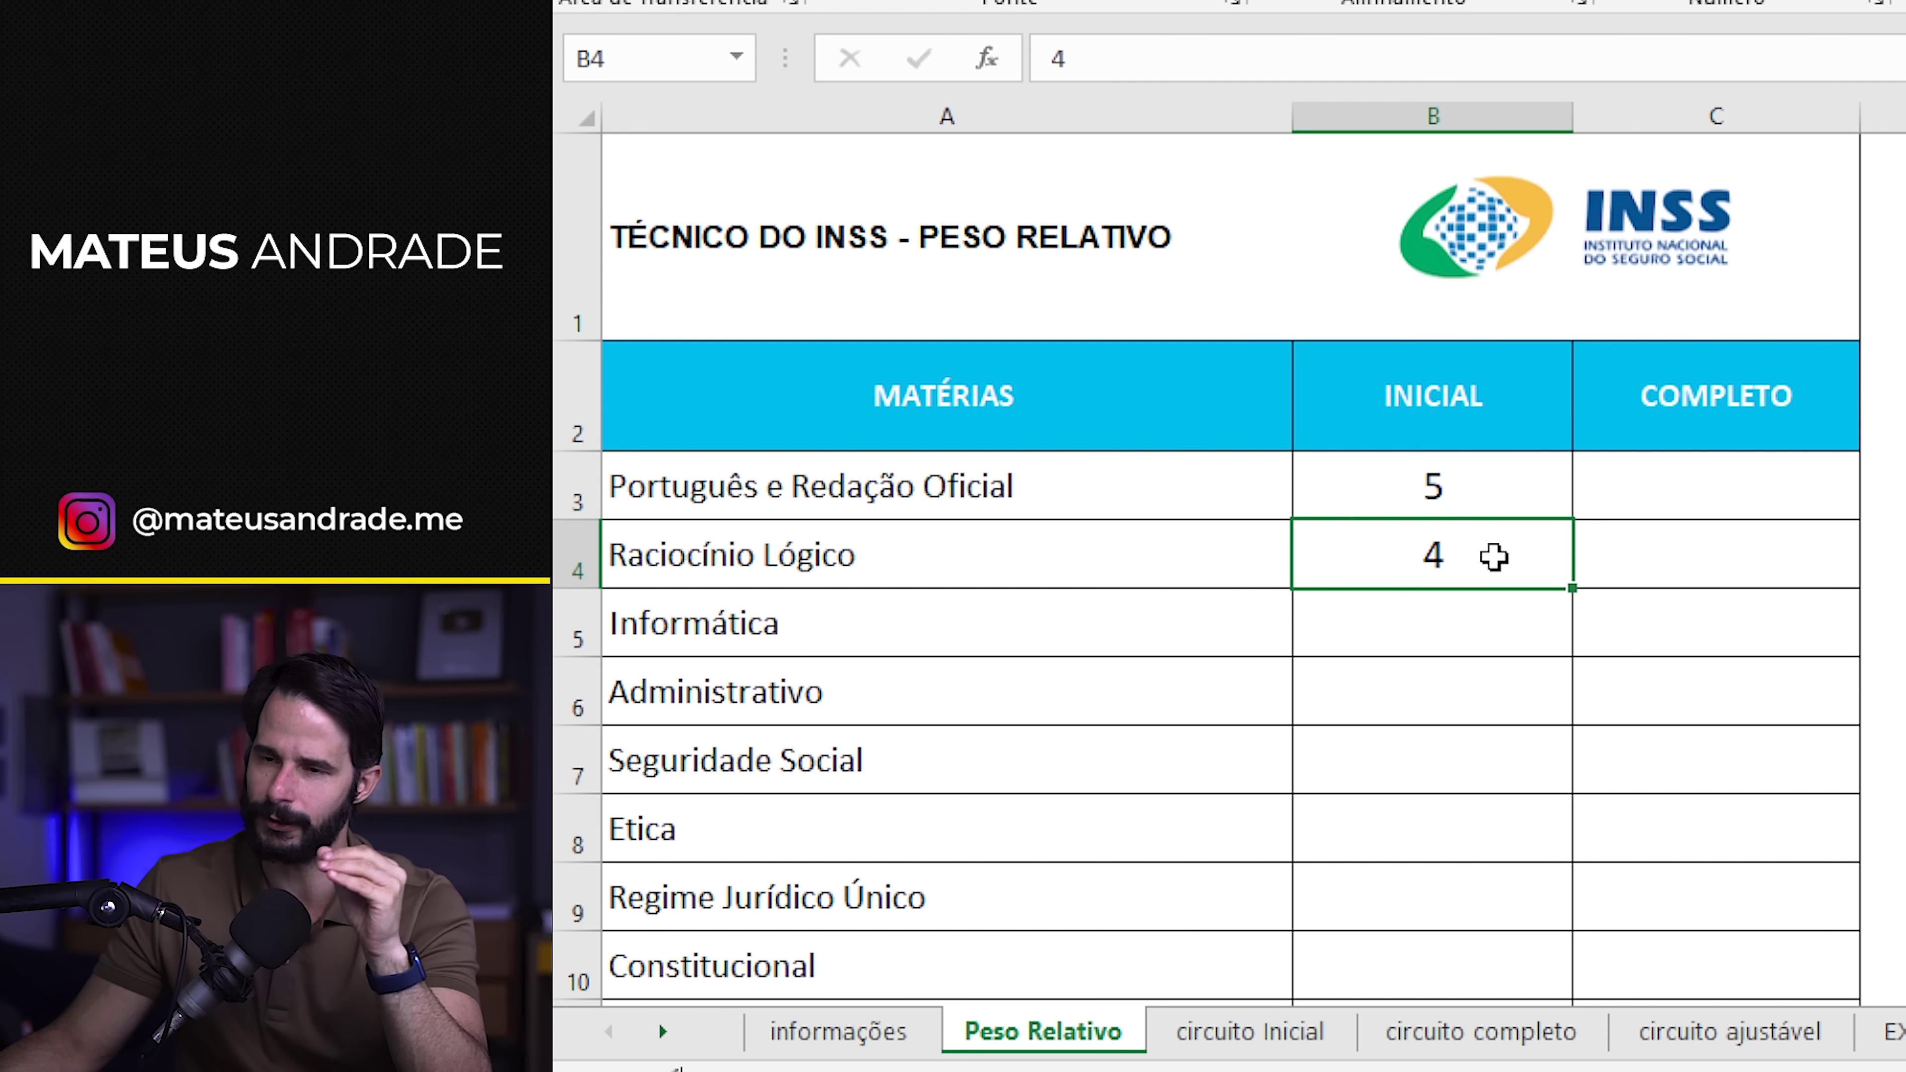
click(1494, 642)
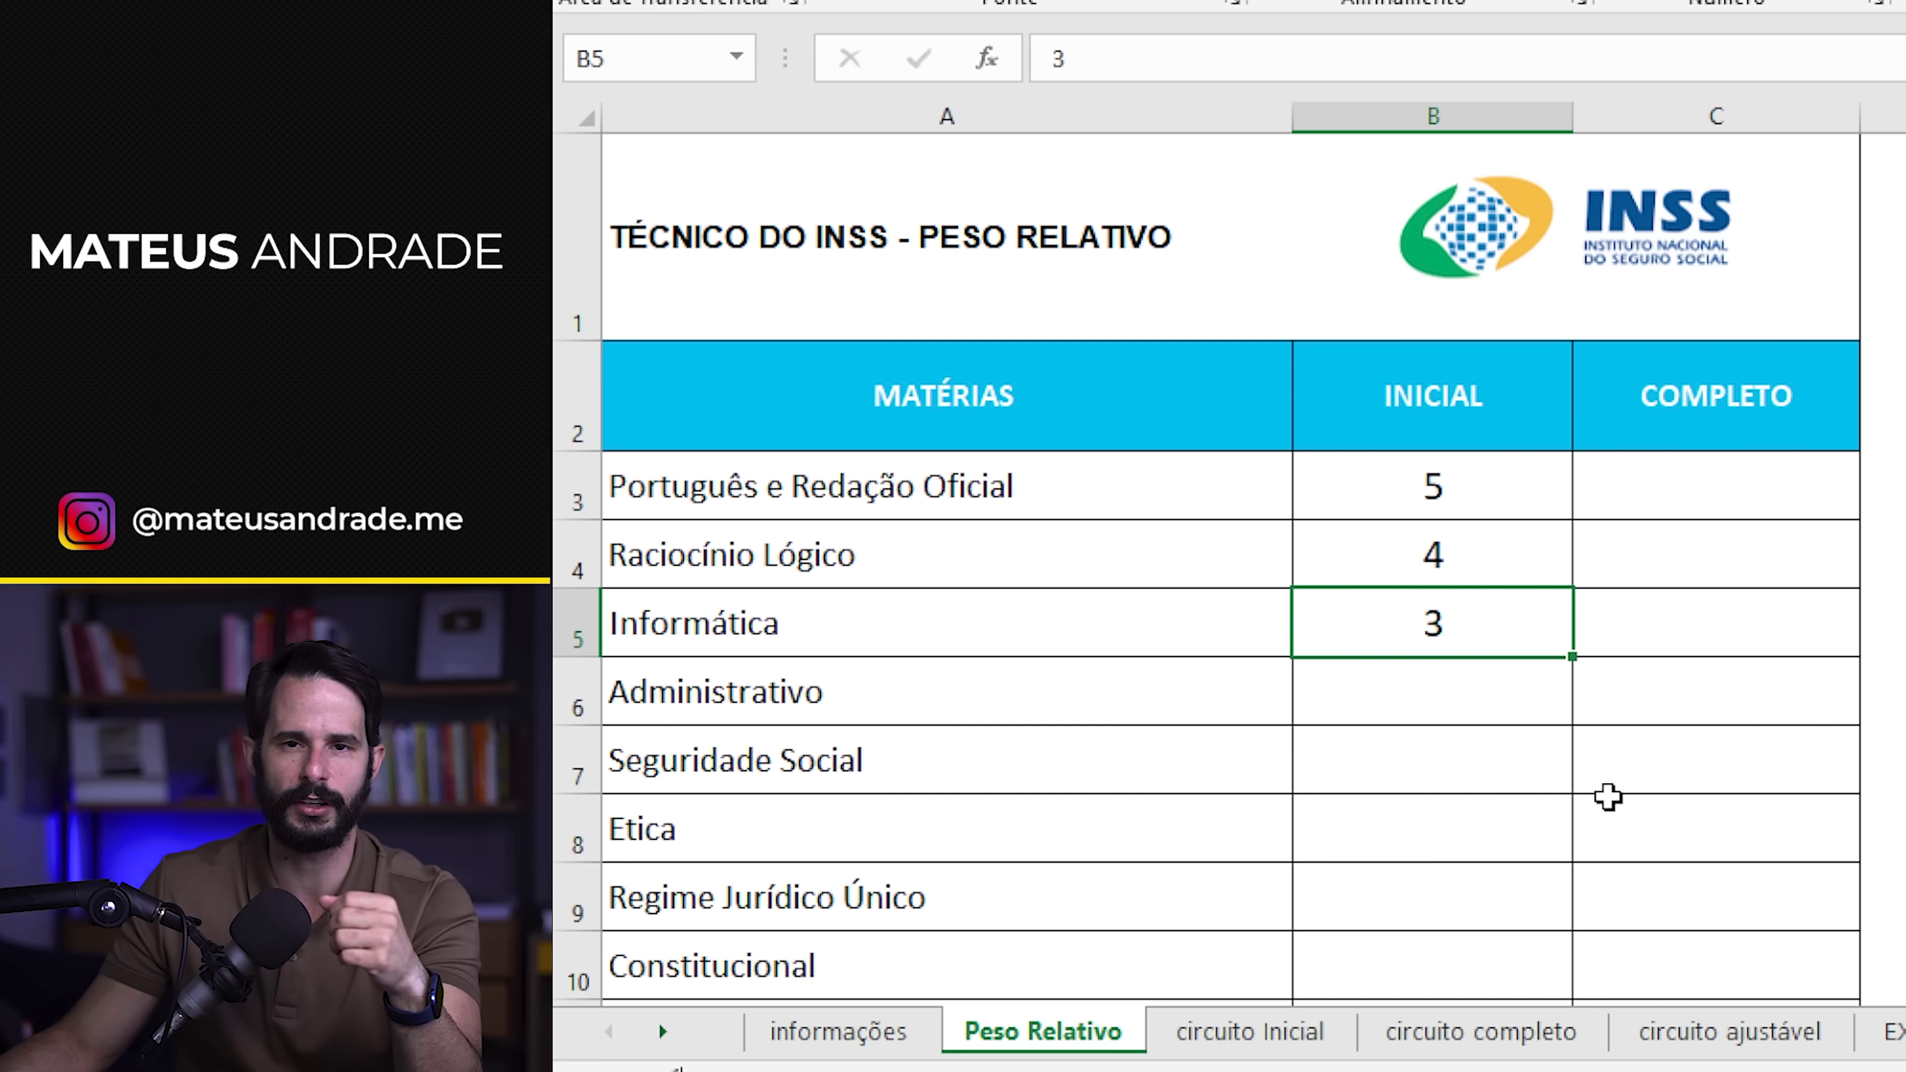
click(1479, 690)
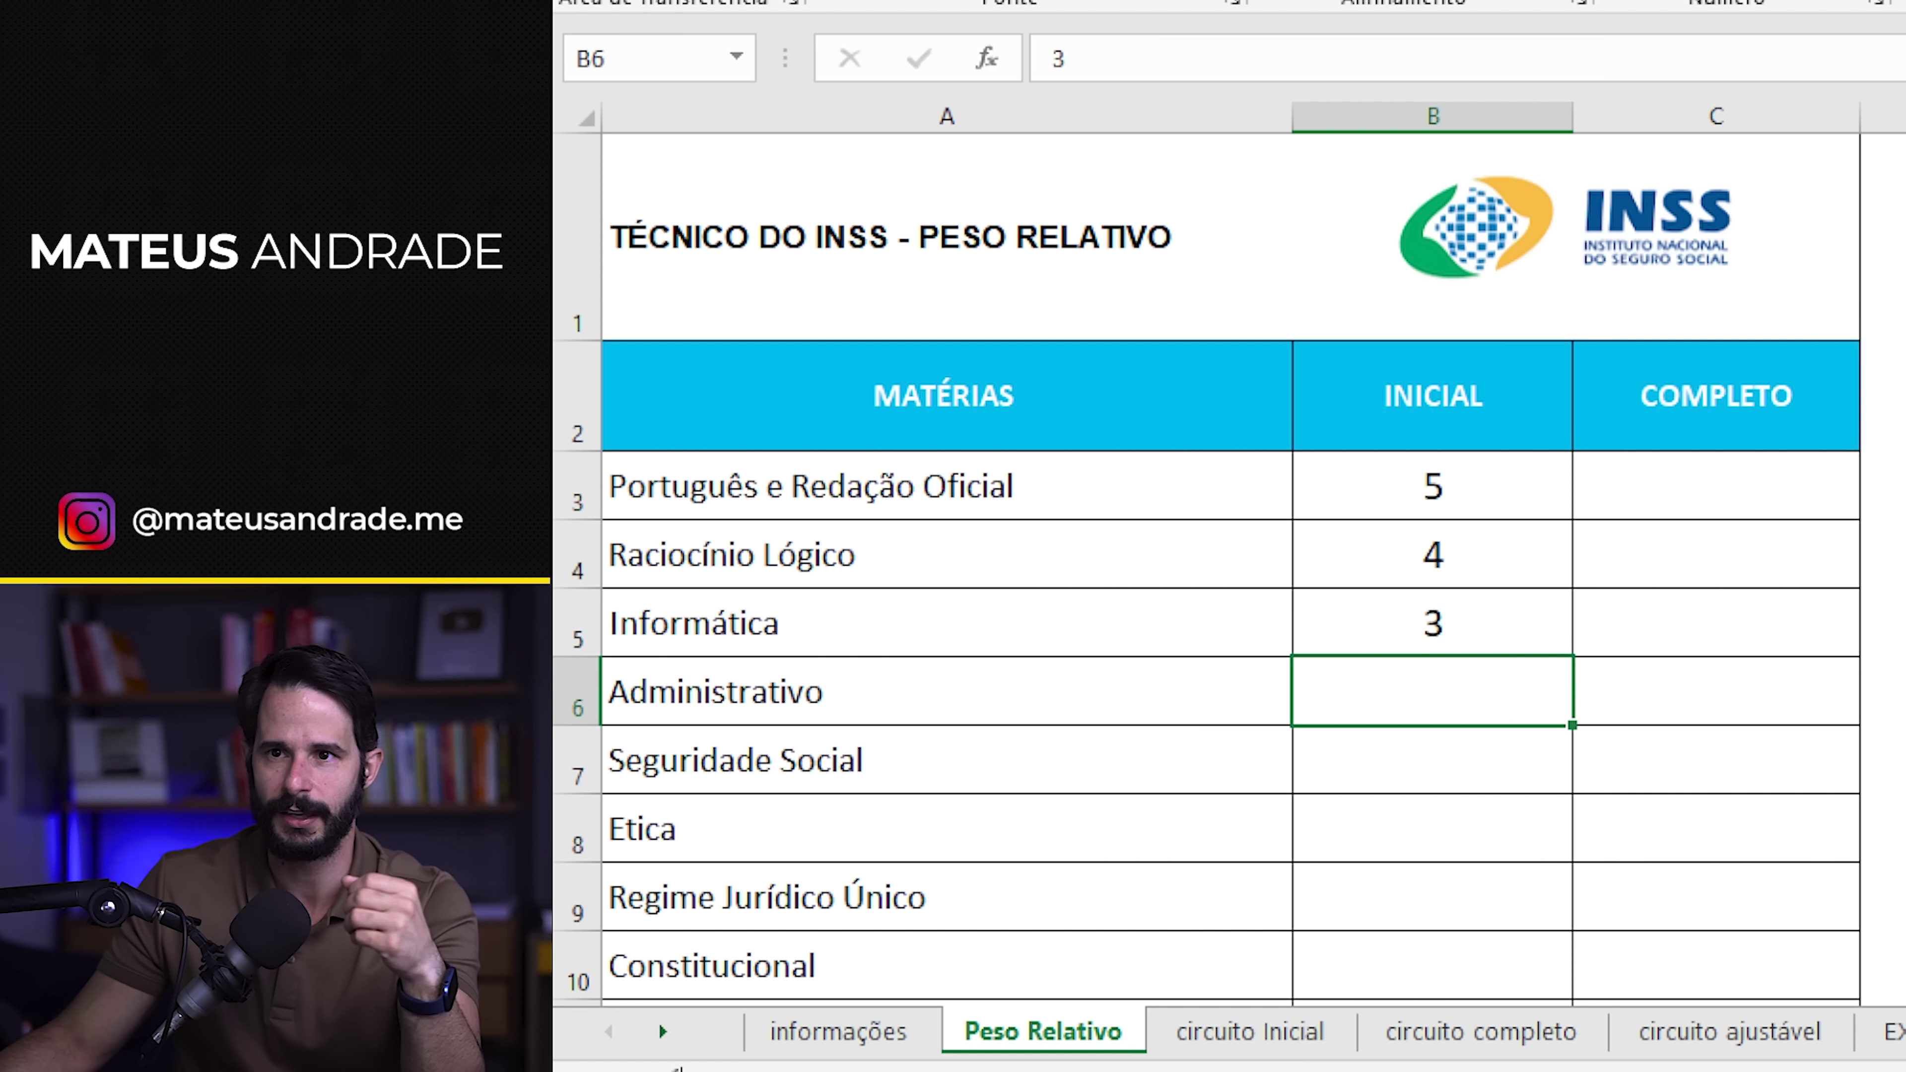
key(ctrl+d)
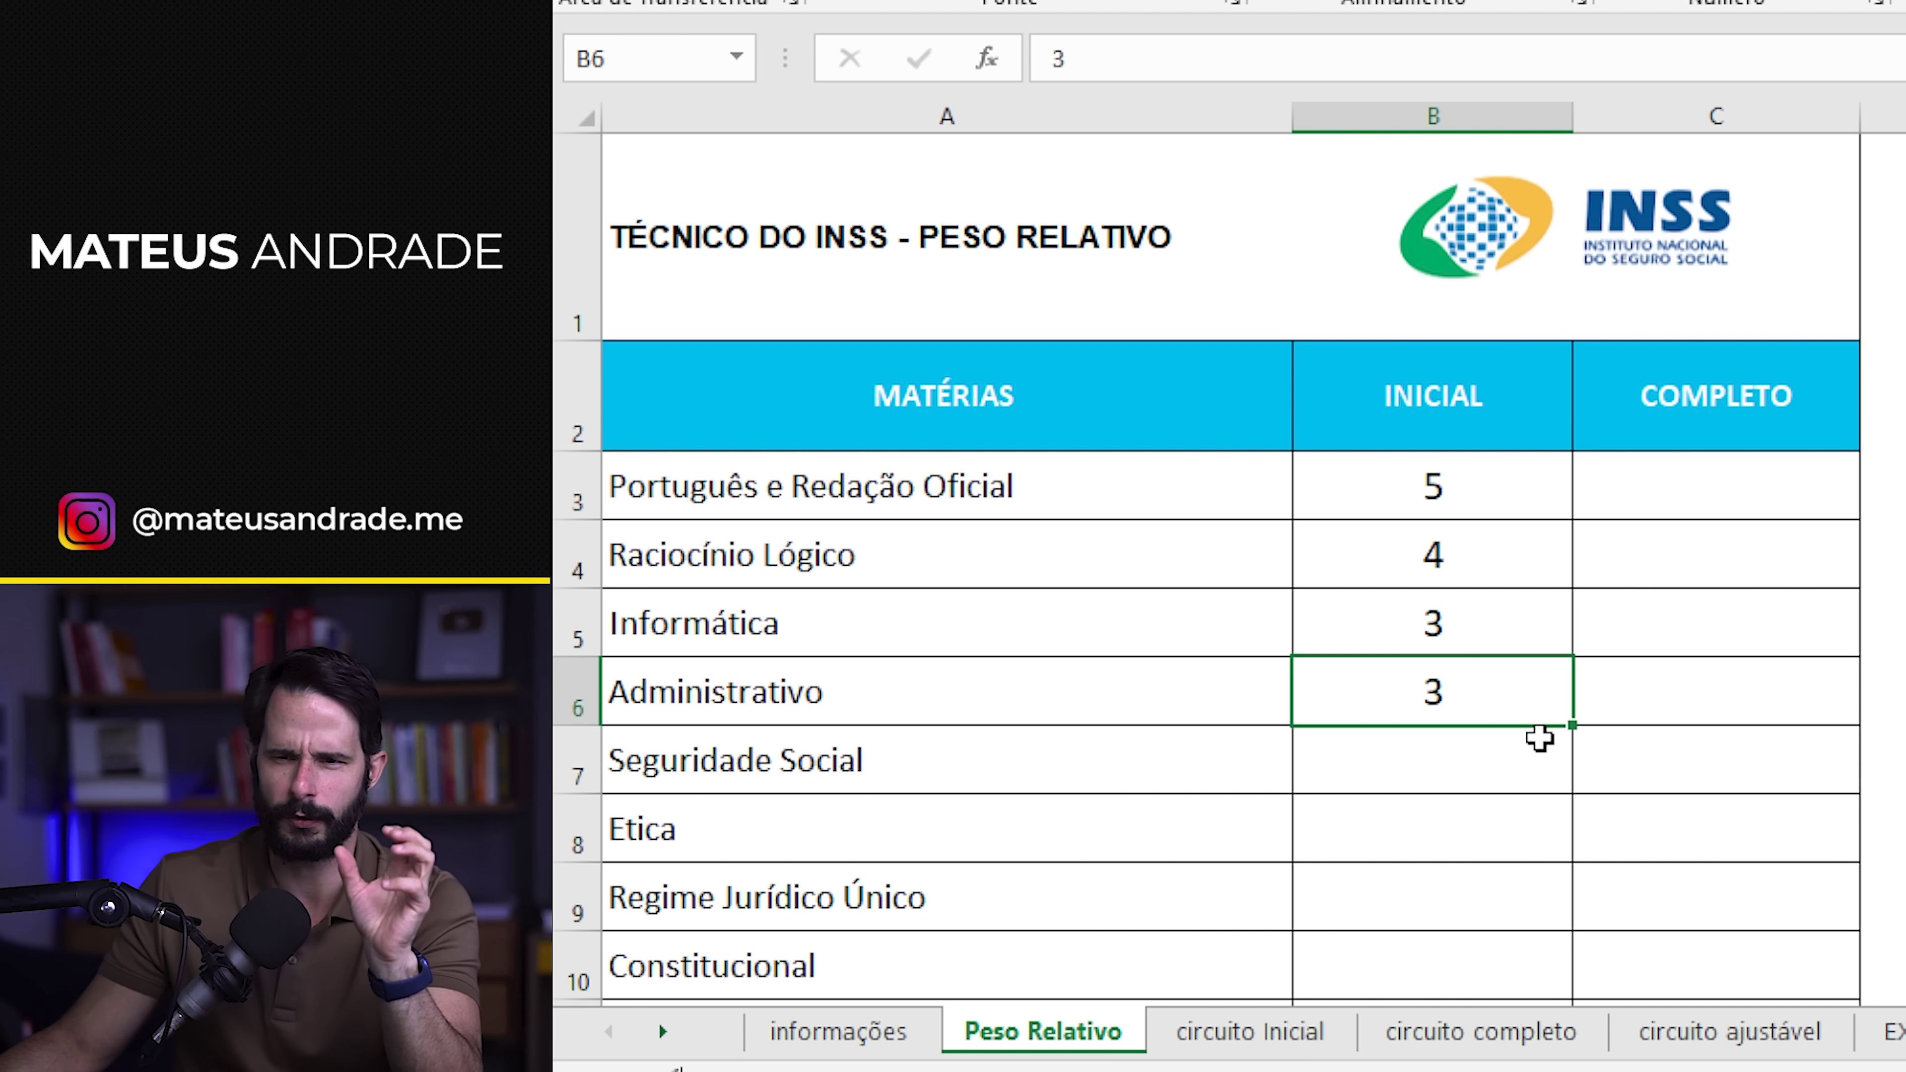
click(1450, 766)
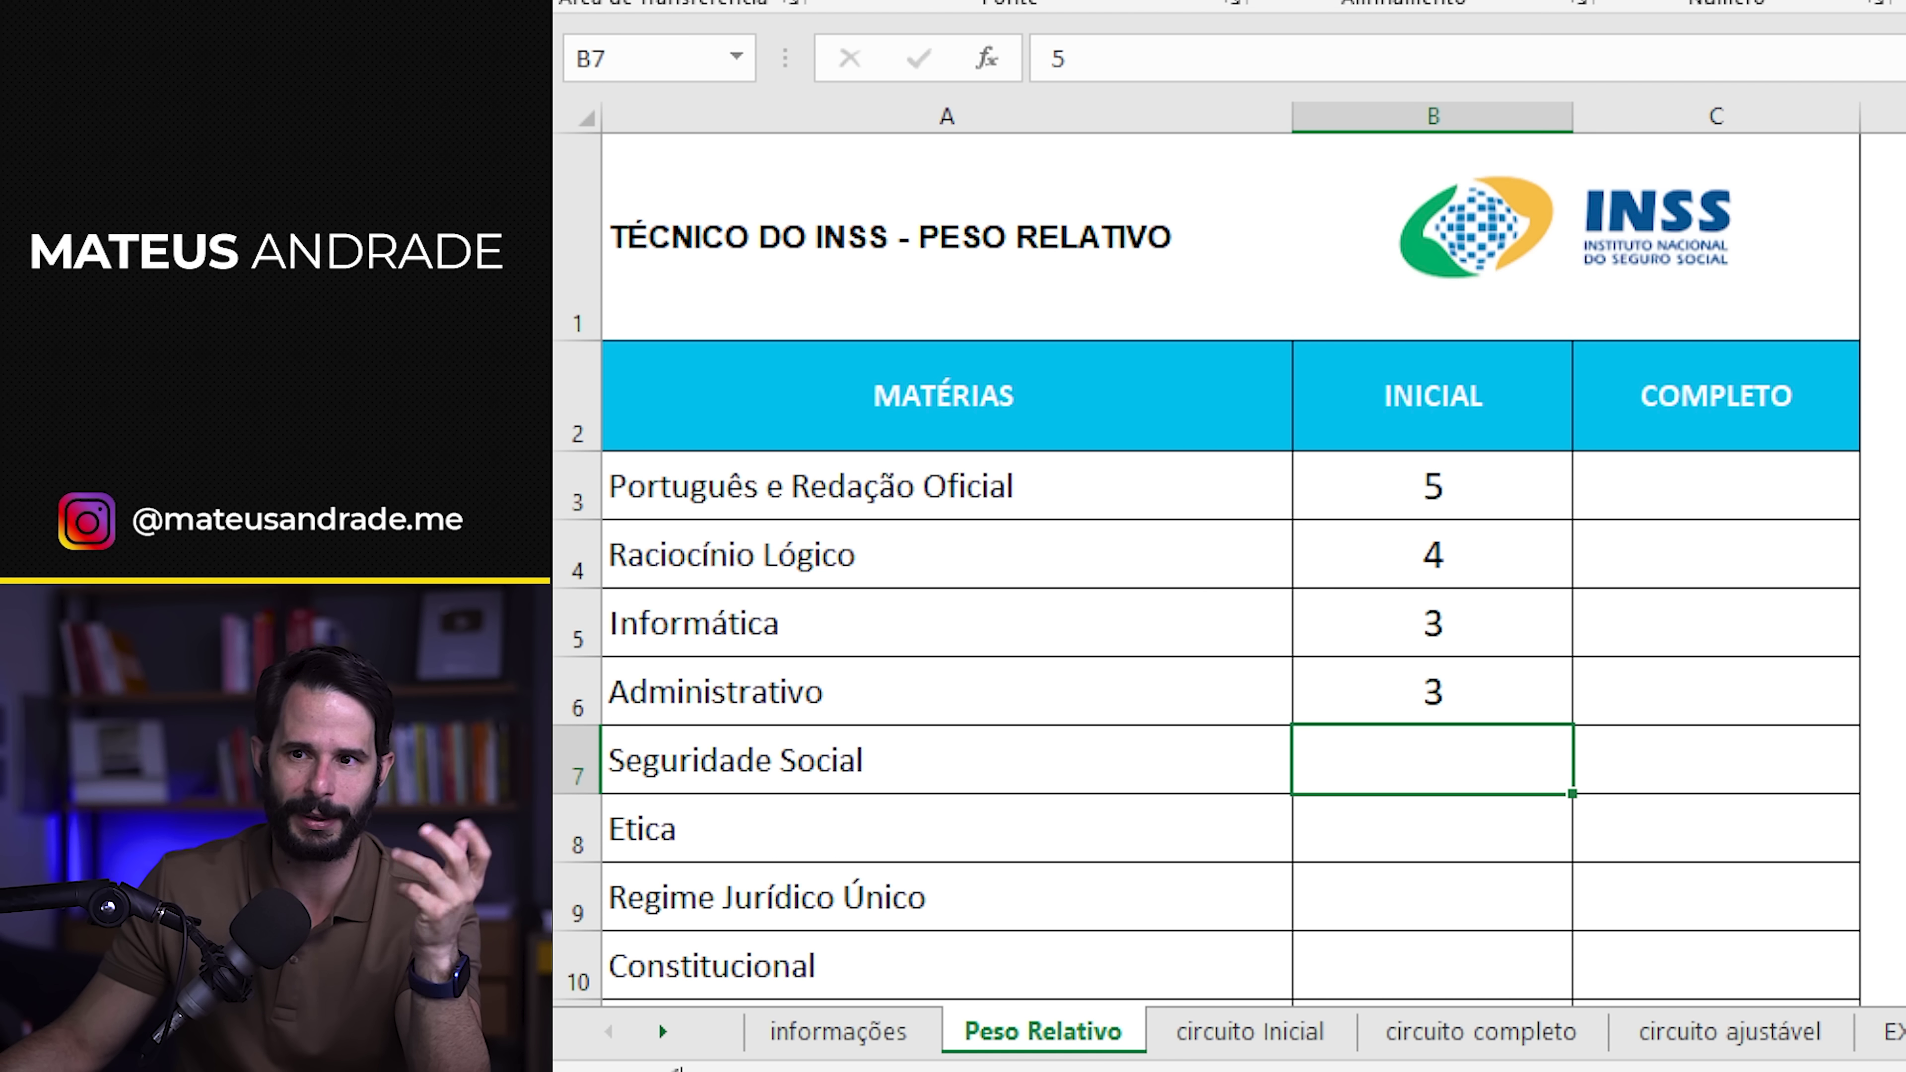
click(1186, 2)
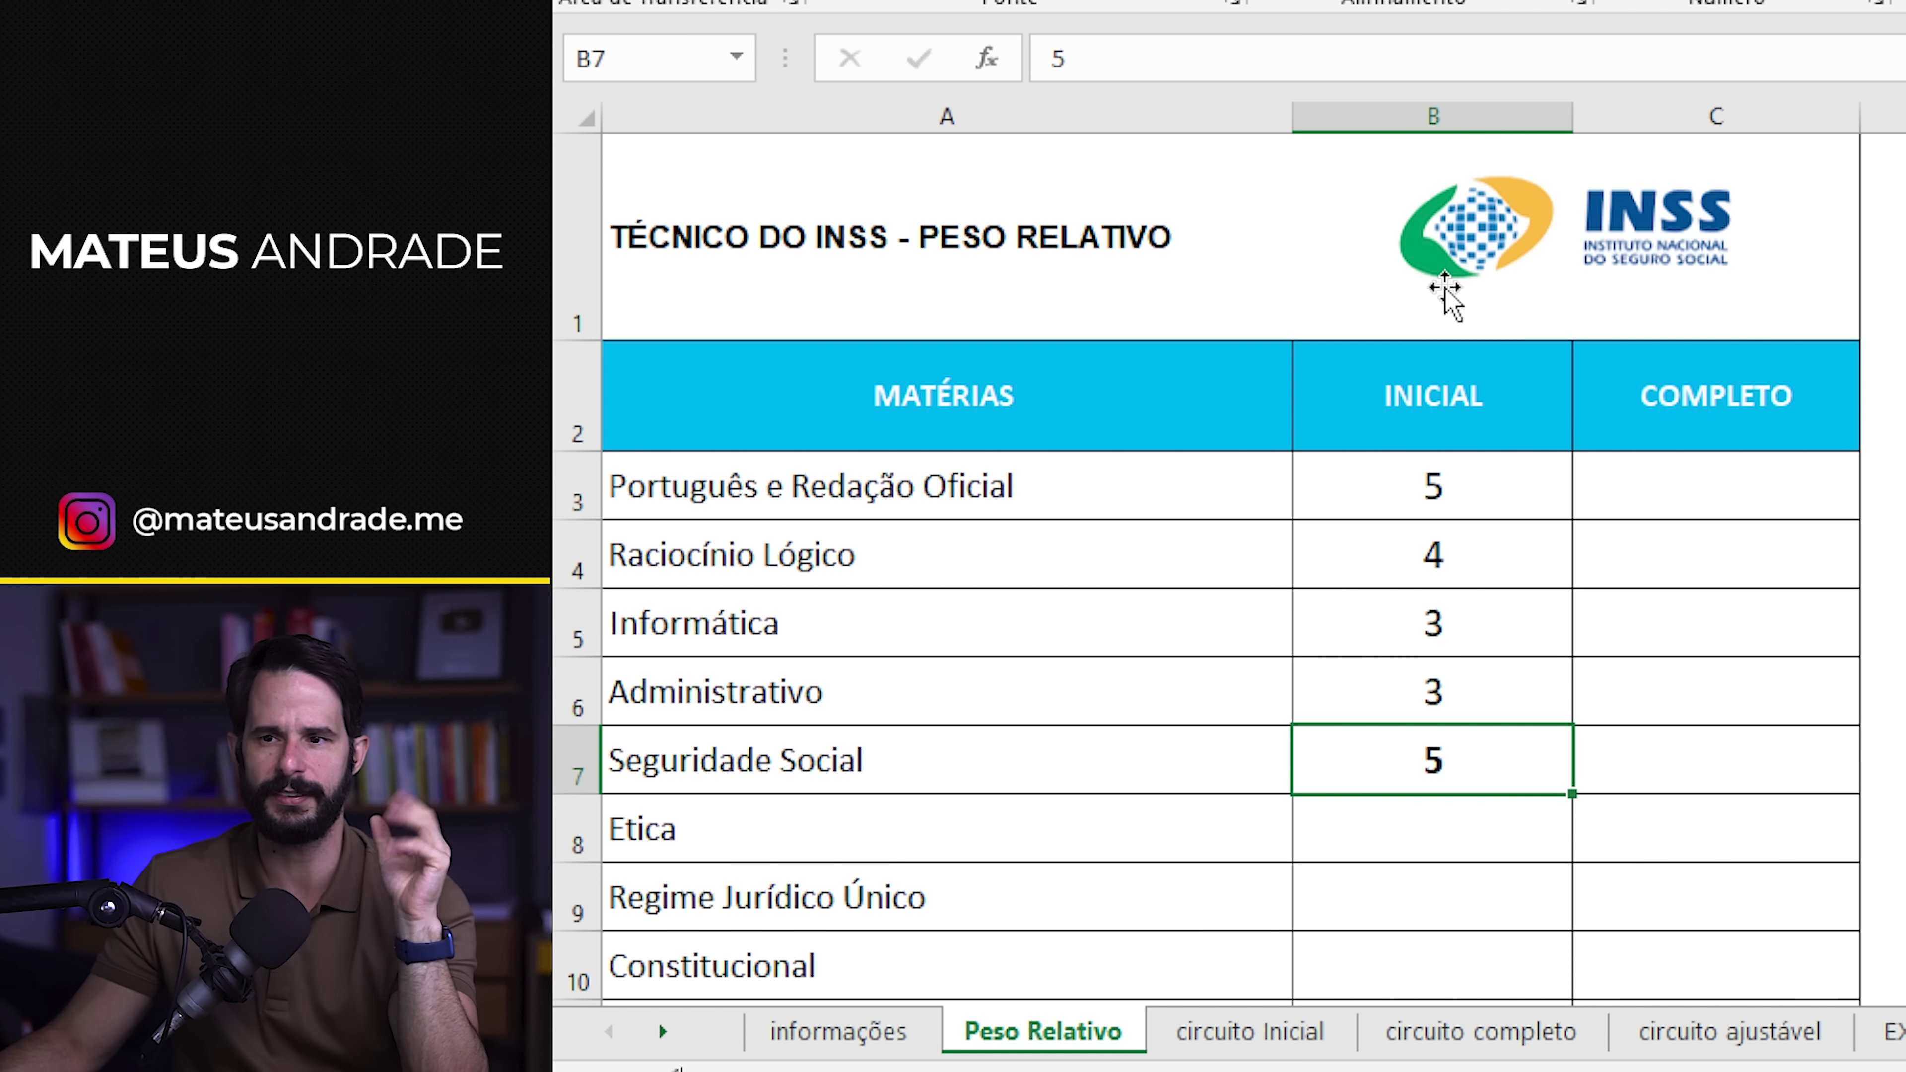
- Review the INICIAL weights one by one, from Português e Redação Oficial down to Seguridade Social
scroll(1467, 603, down, 1)
scroll(1467, 603, up, 1)
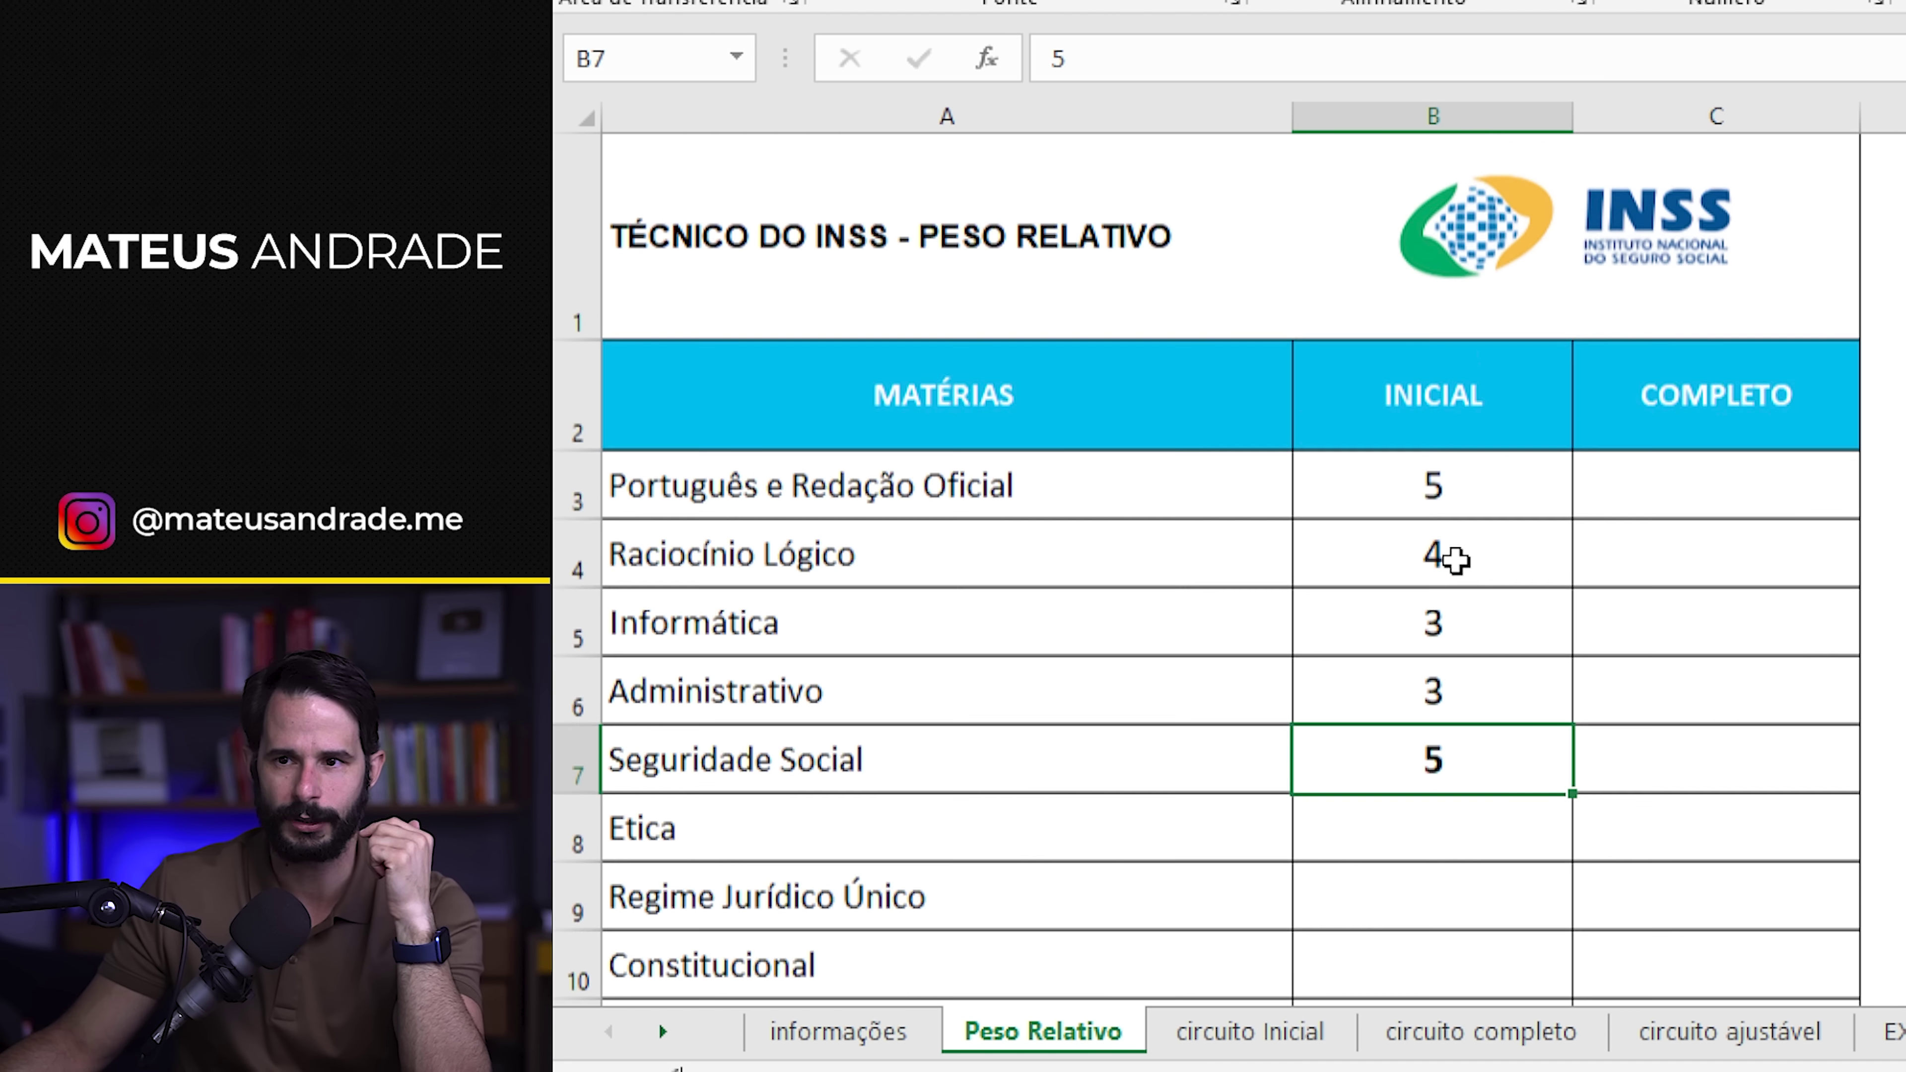
drag(1437, 492, 1480, 740)
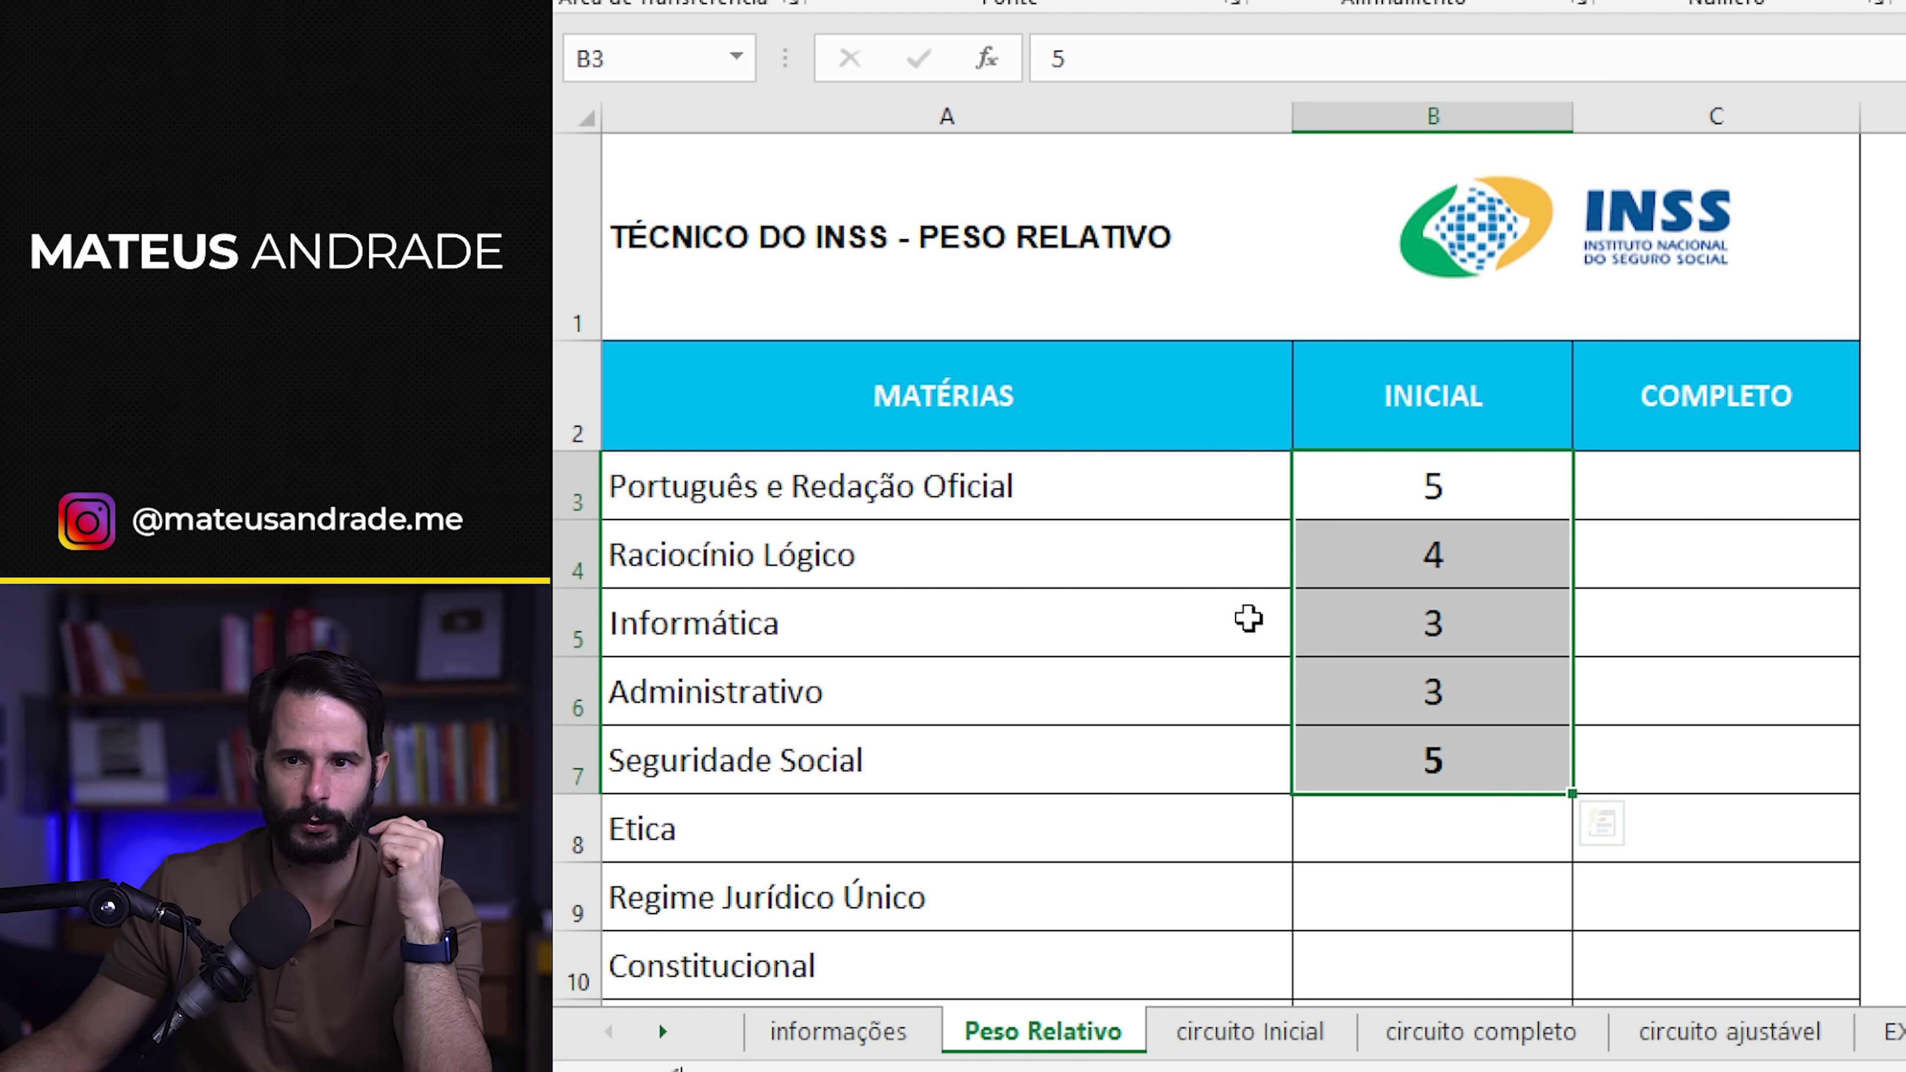
click(1424, 530)
click(1435, 486)
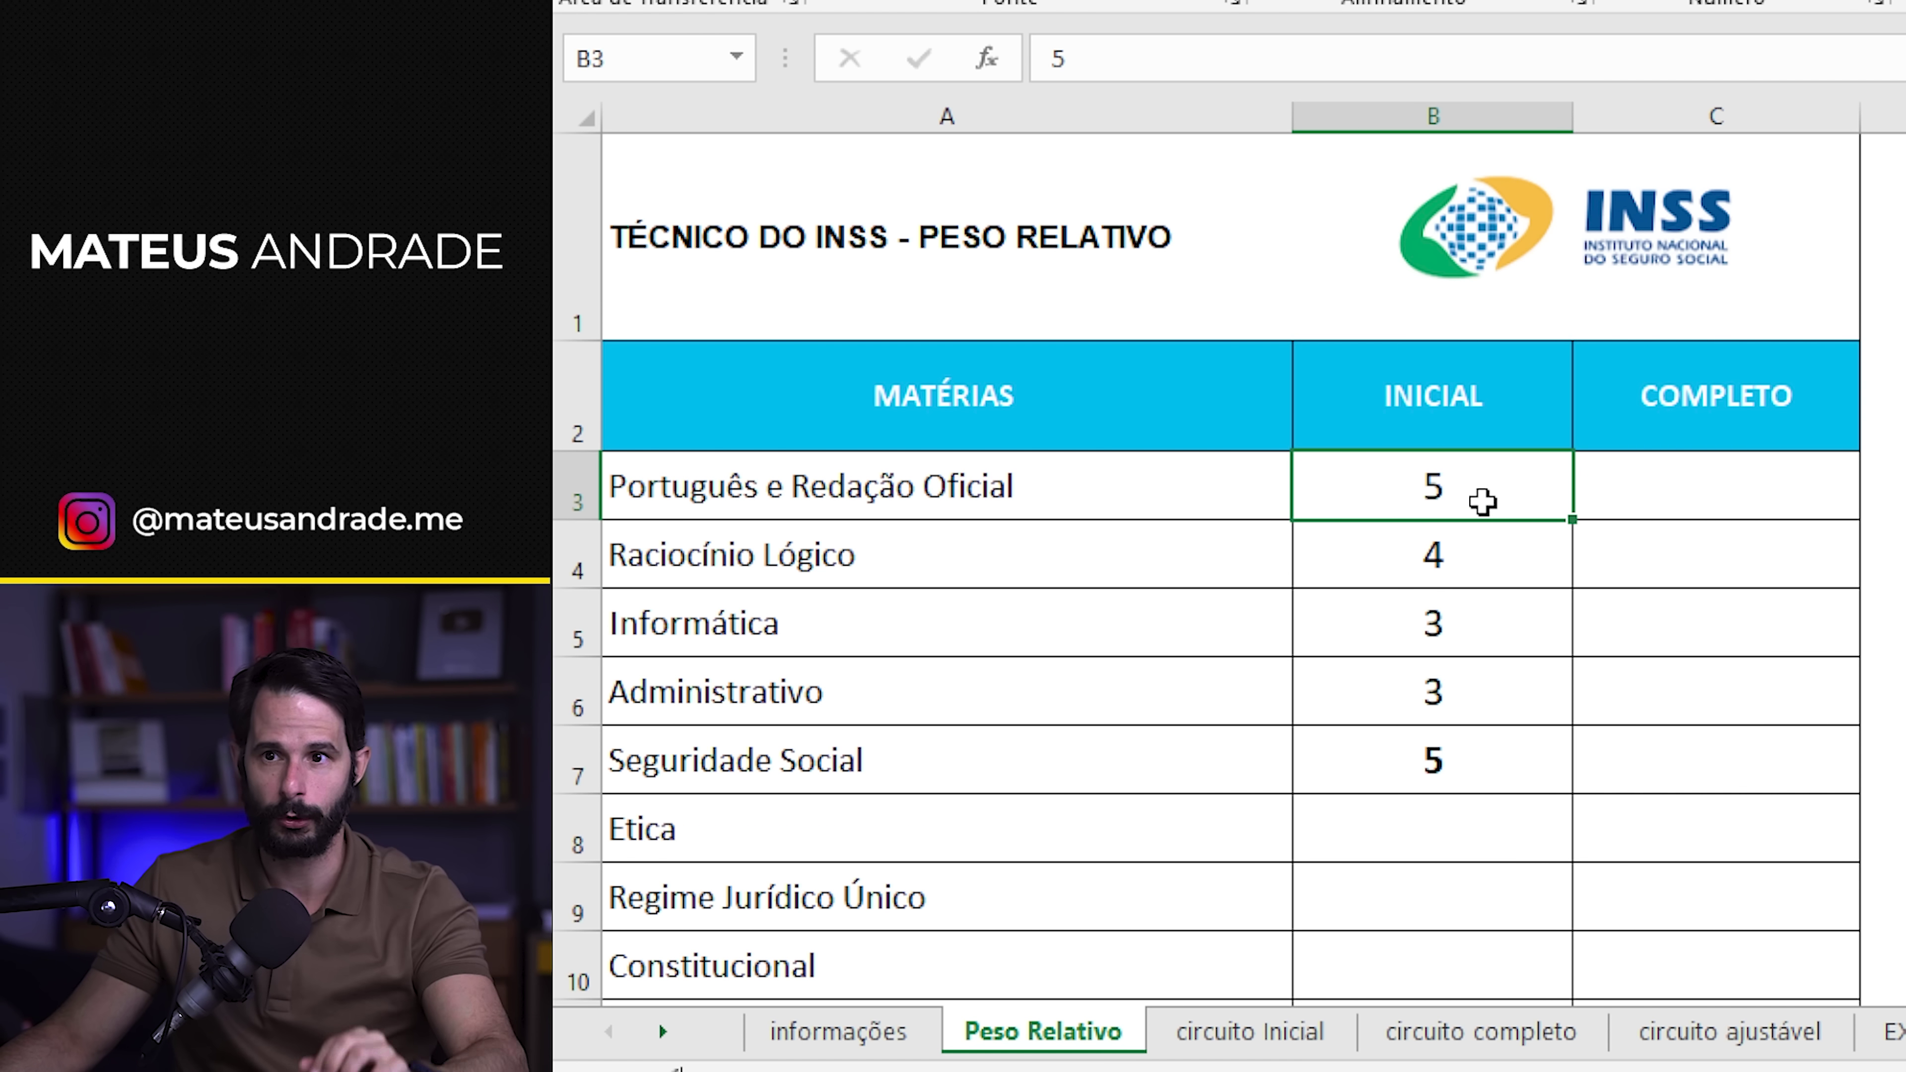
click(1471, 555)
click(1468, 623)
click(1479, 691)
click(1492, 764)
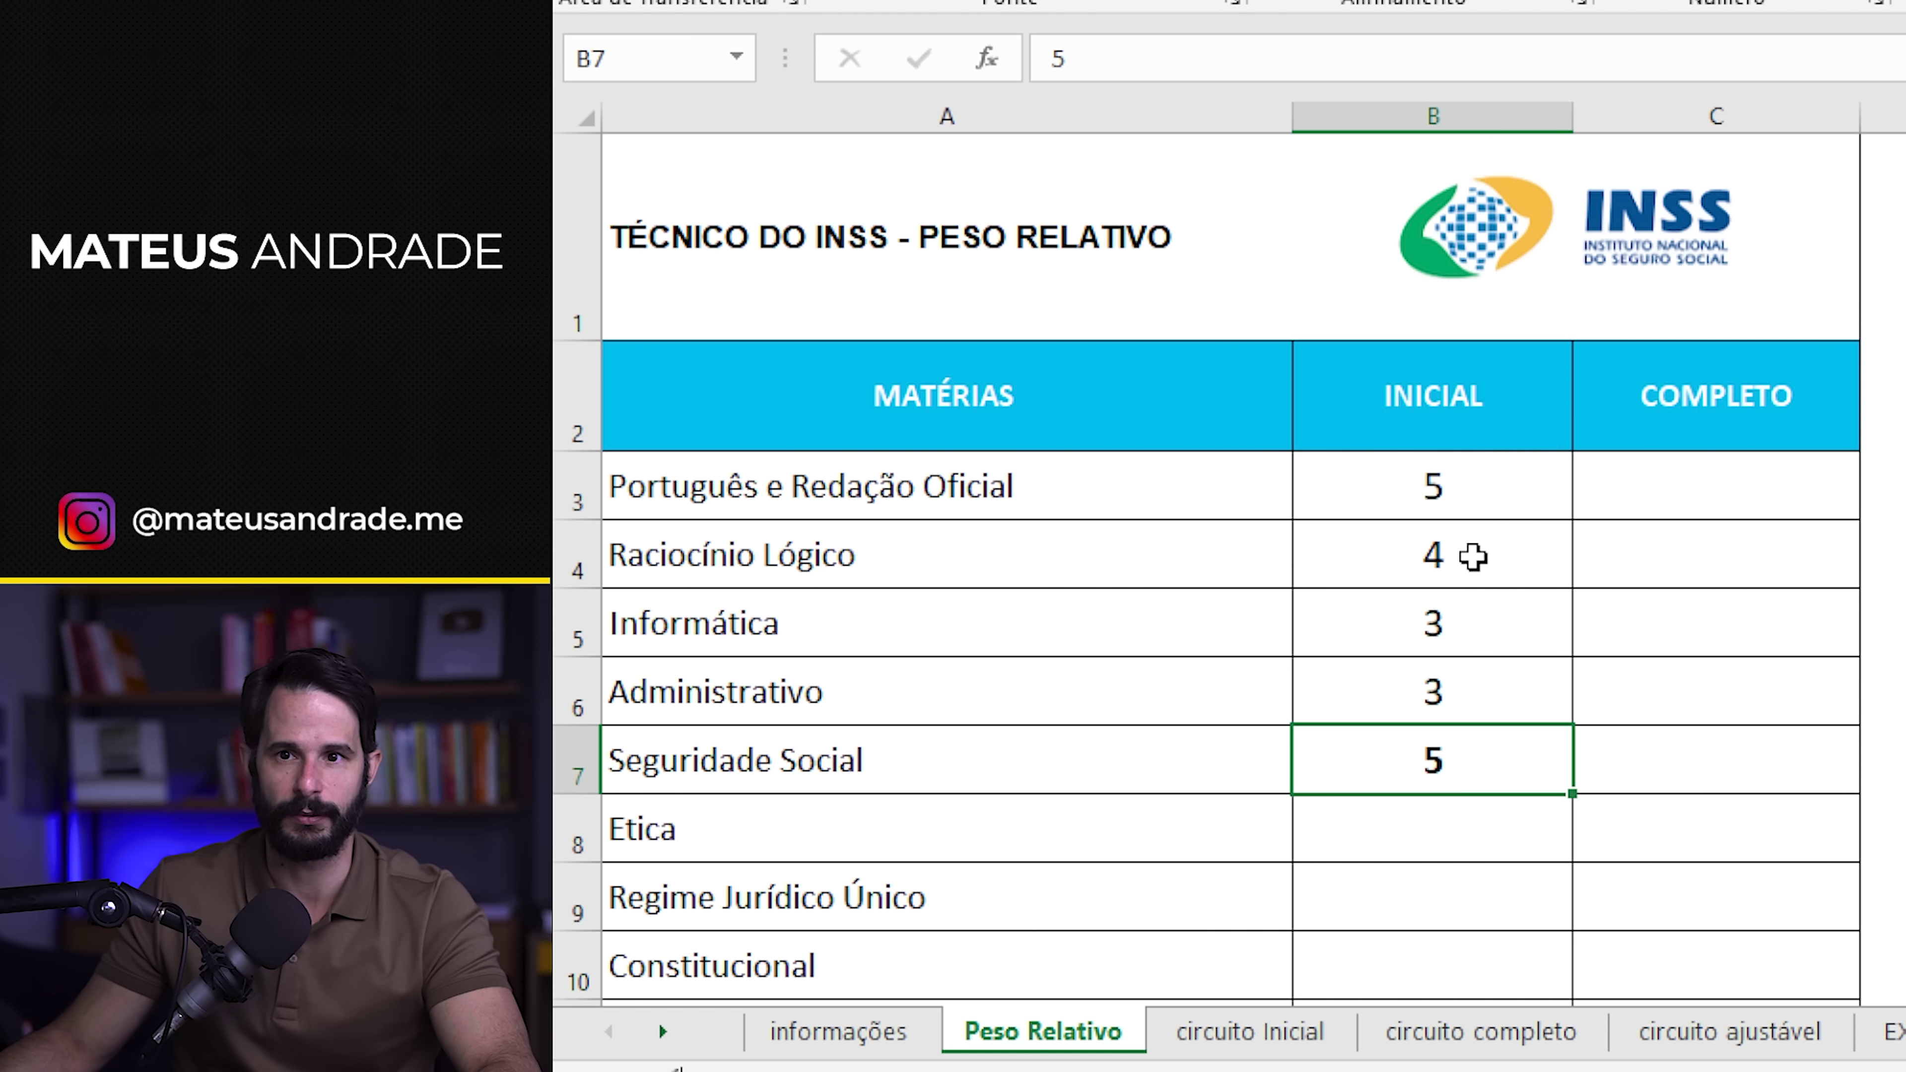
- Compare the INICIAL weights of Português, Raciocínio Lógico and Informática with that of Seguridade Social
click(1448, 502)
click(1480, 564)
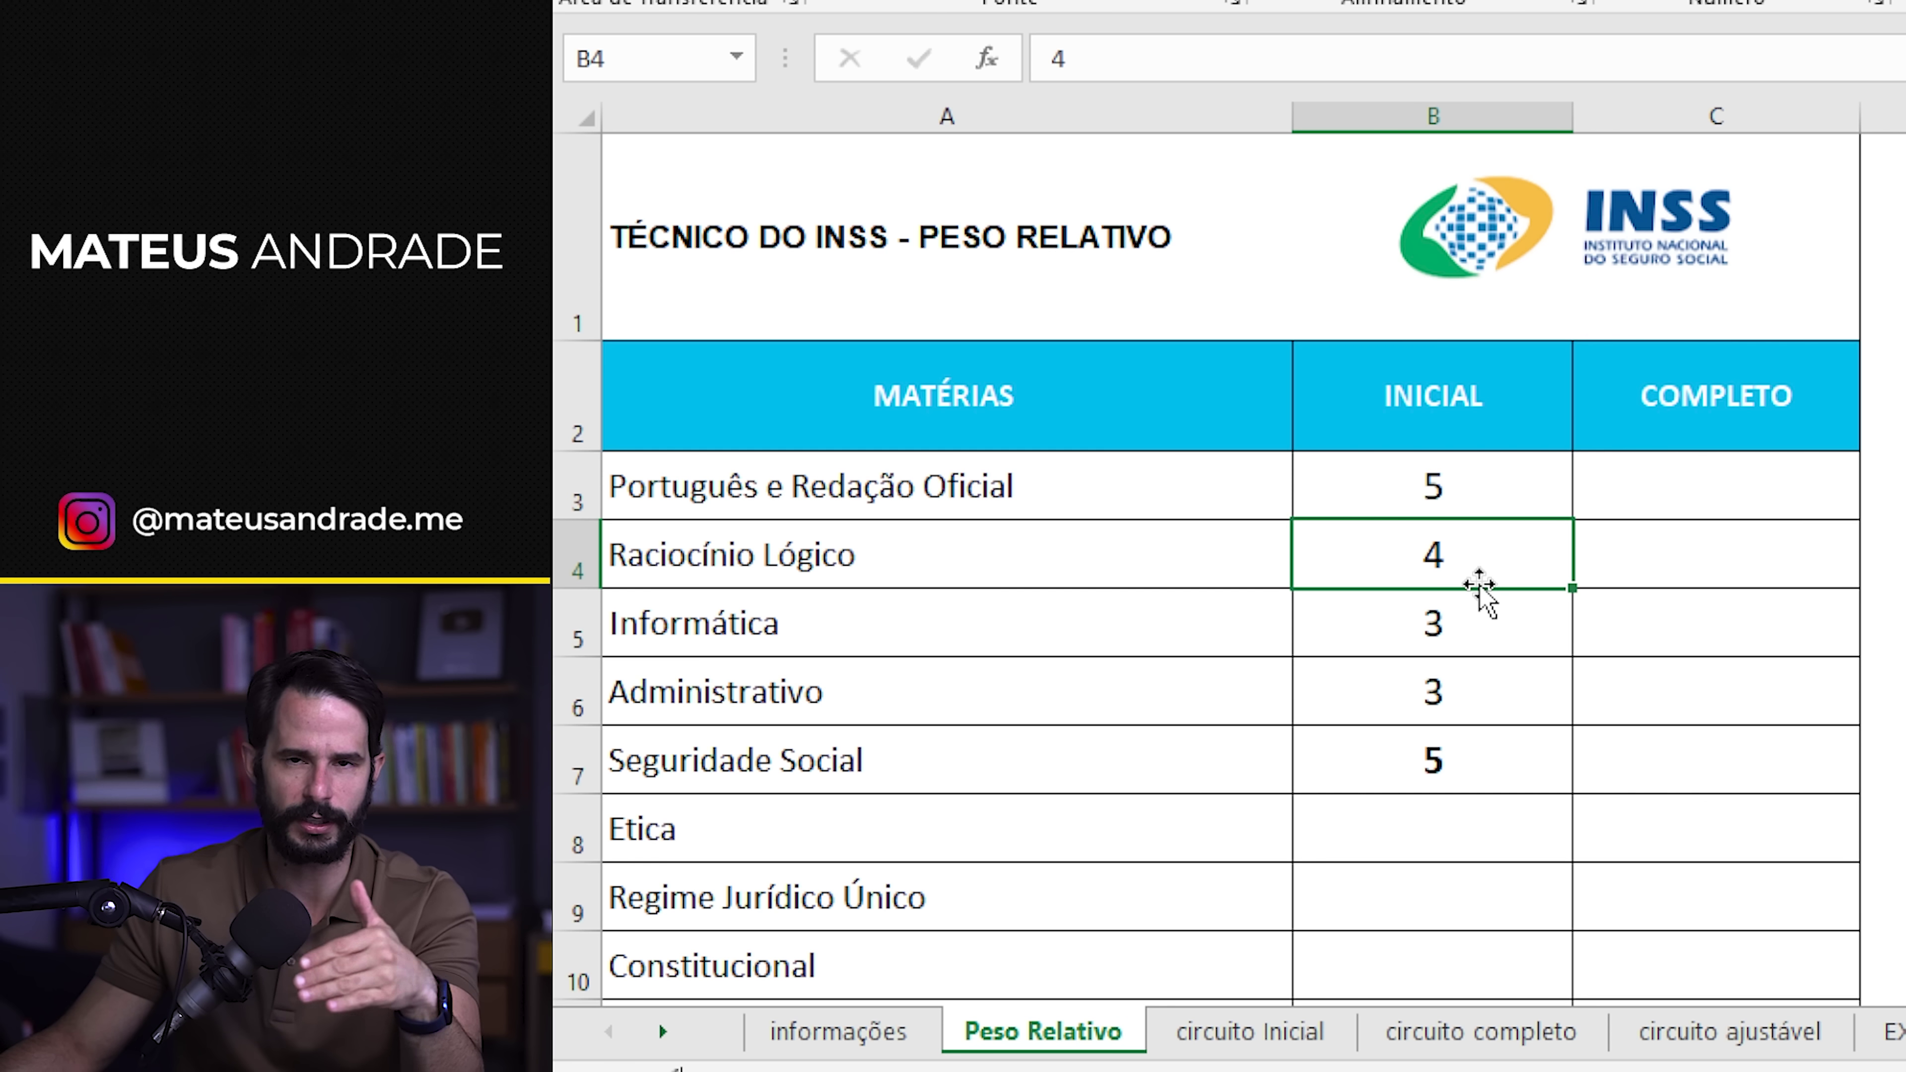
click(1489, 635)
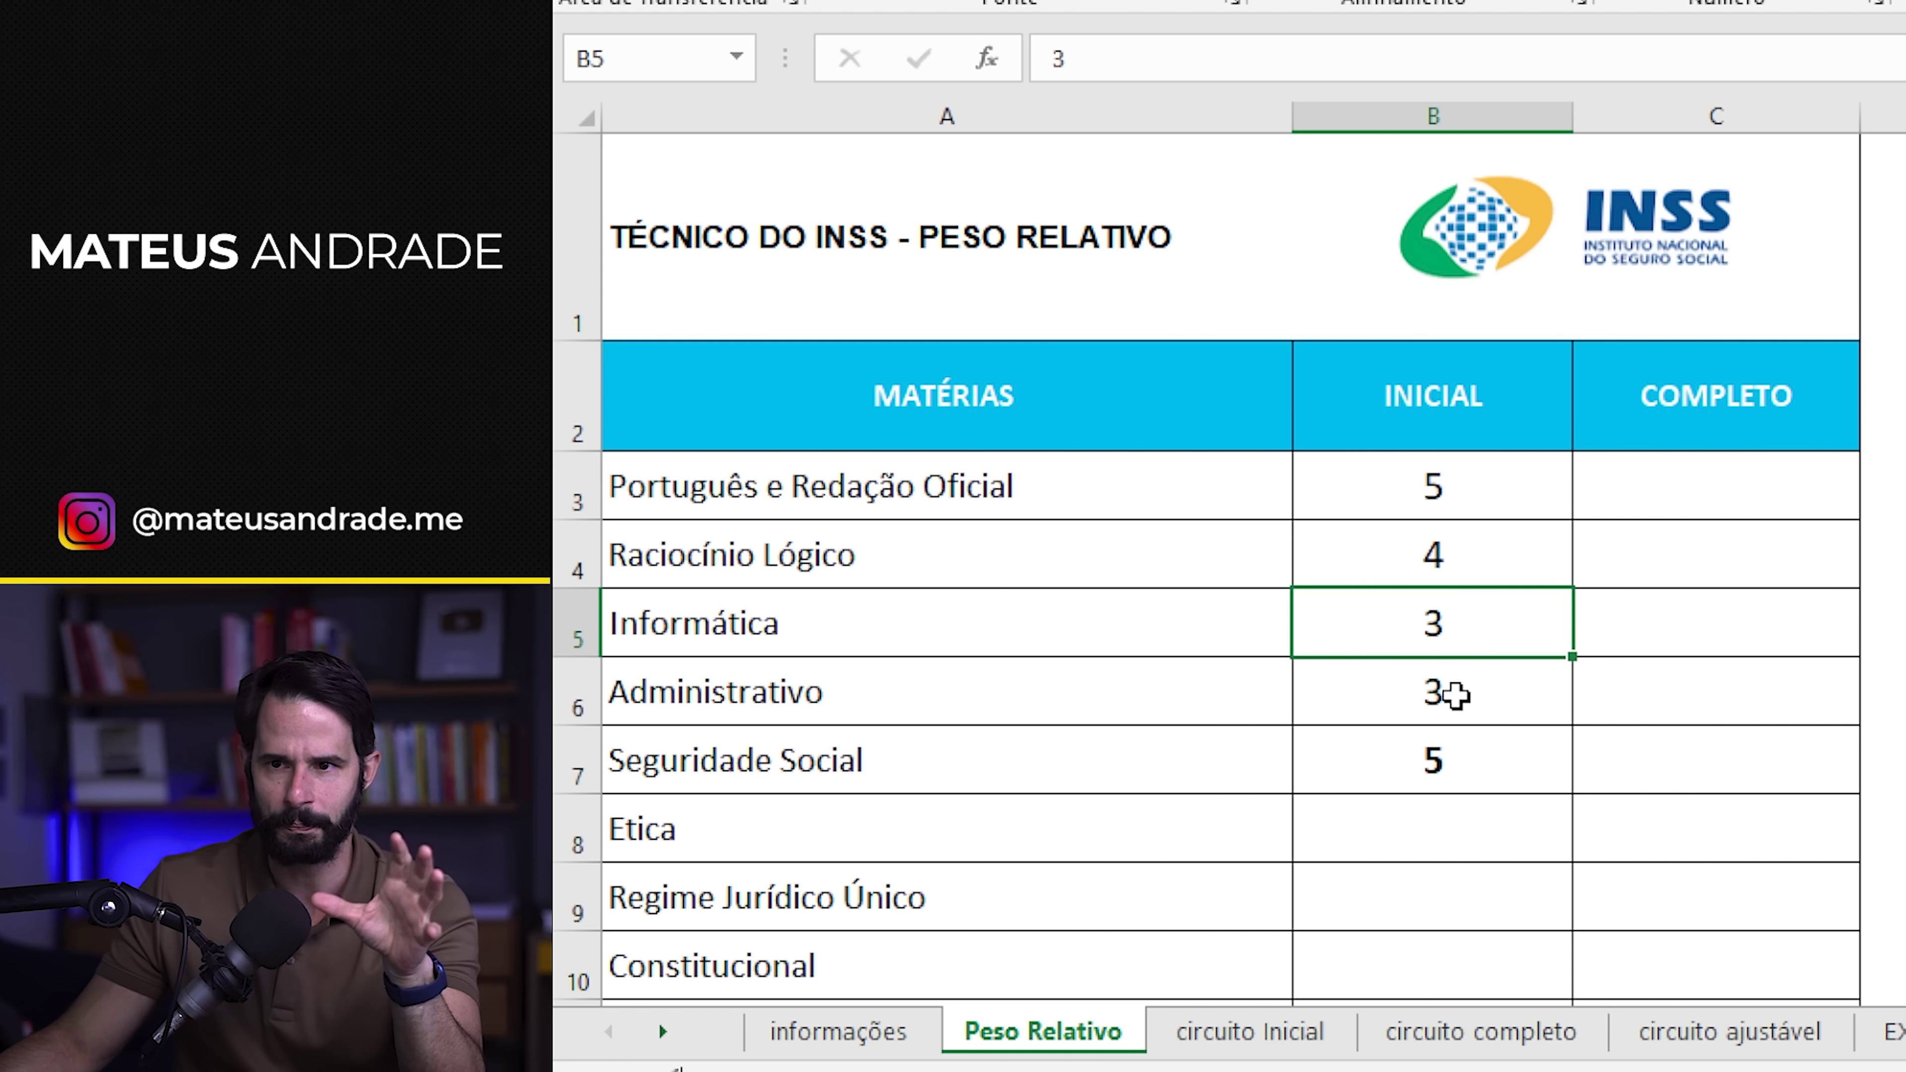
click(1449, 752)
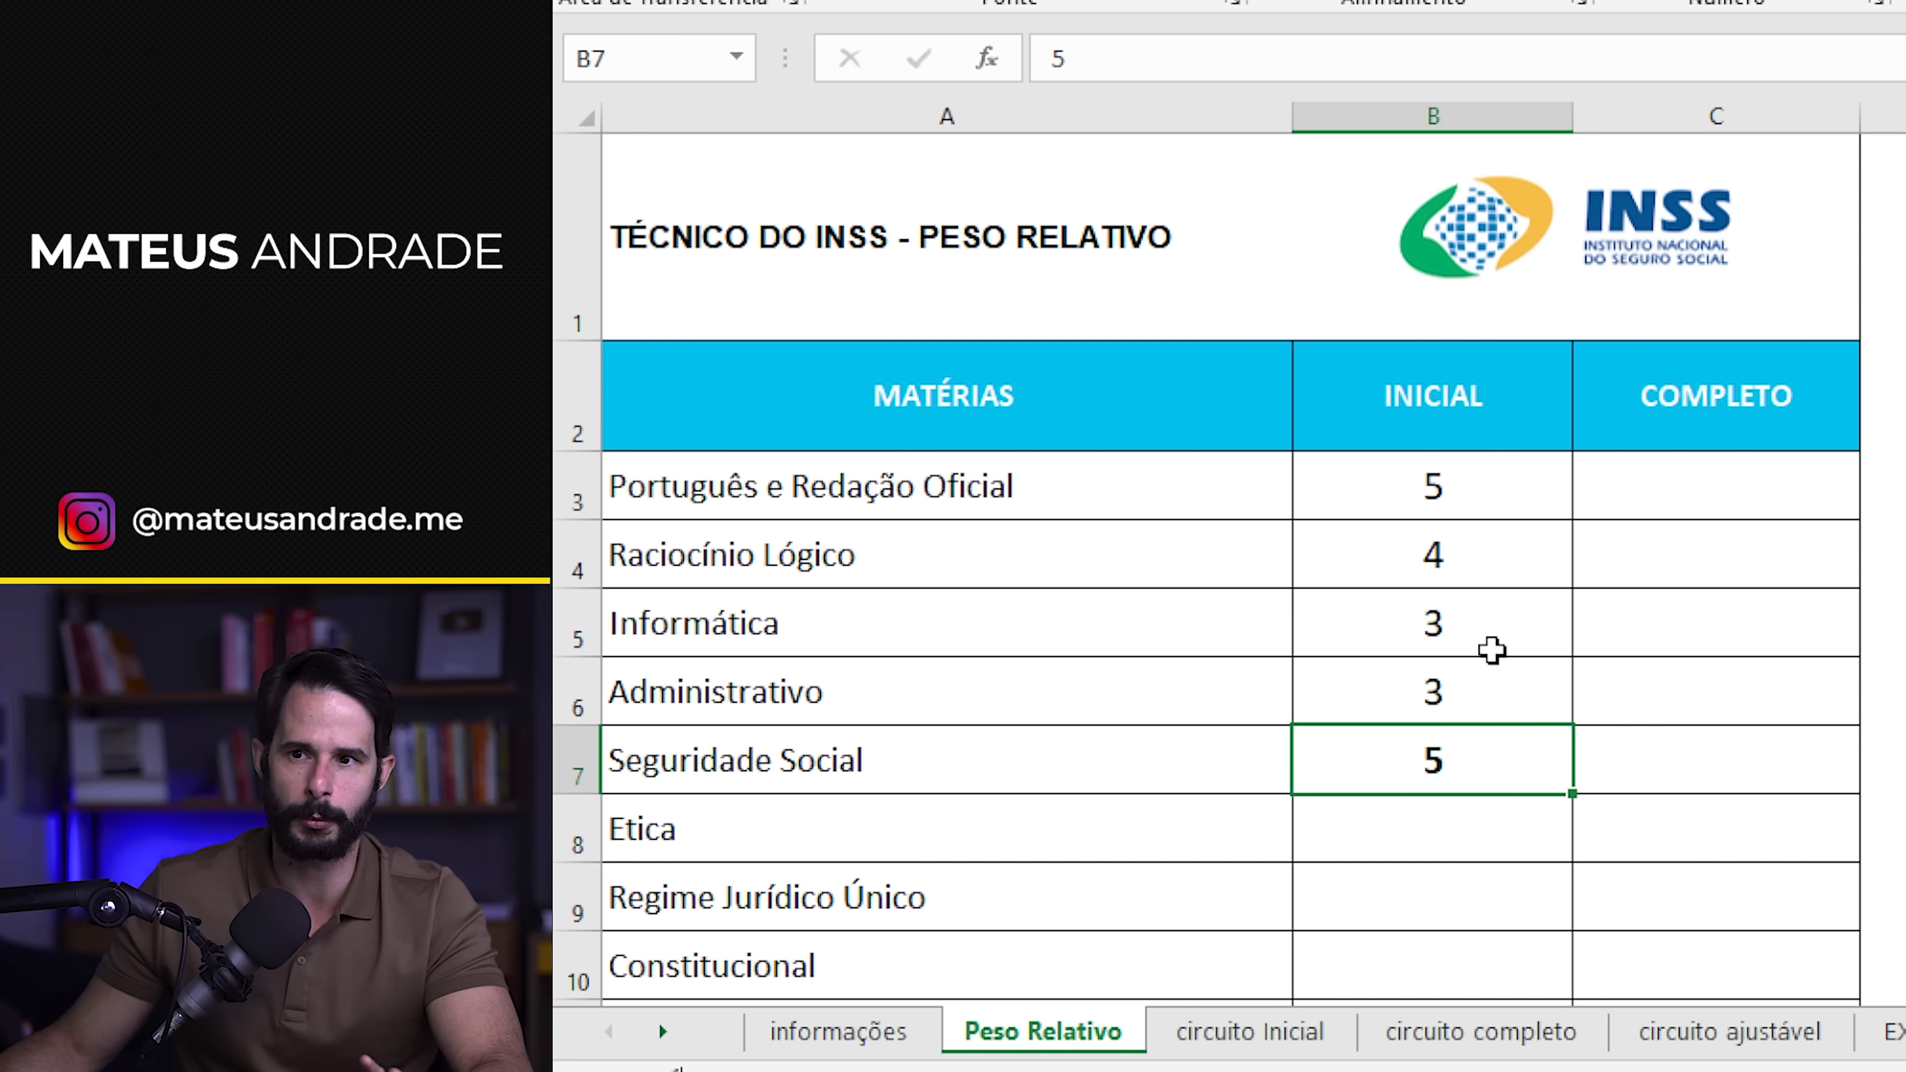
drag(1468, 498, 1468, 760)
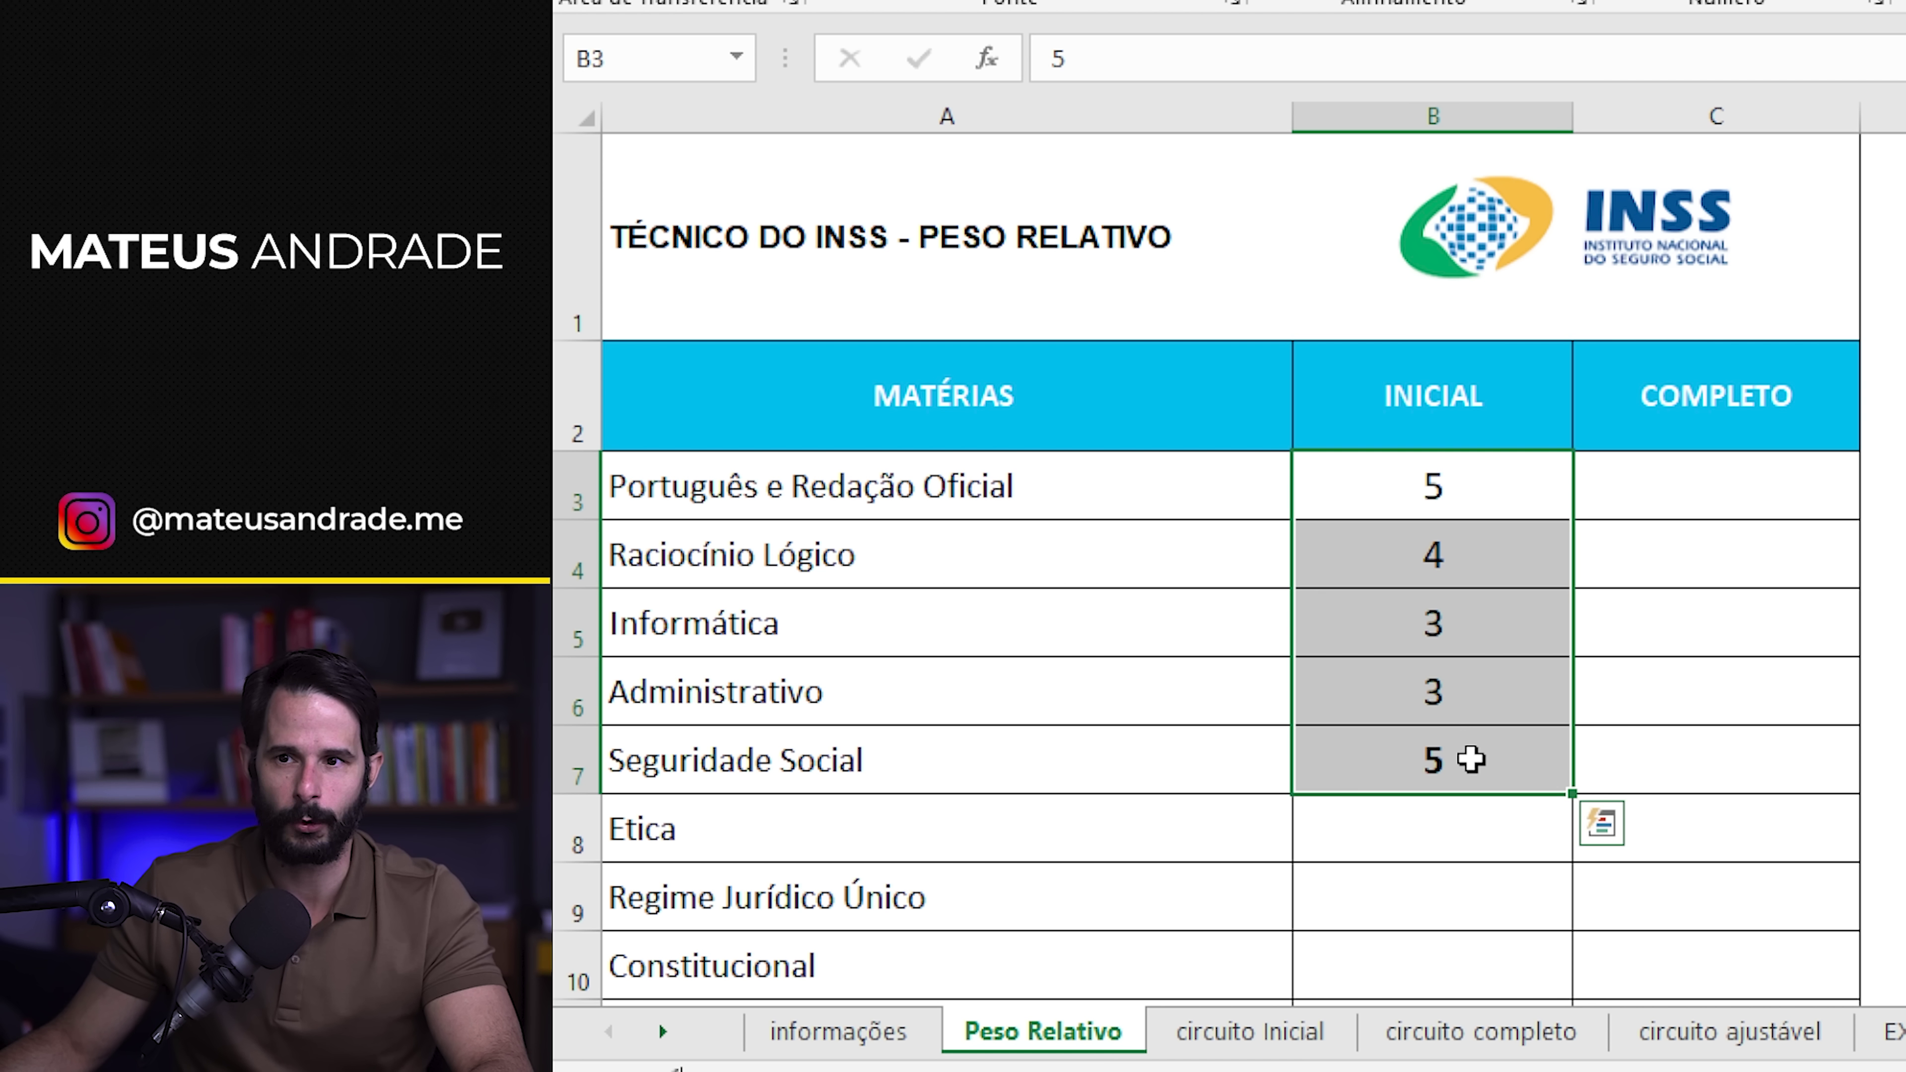
click(1472, 758)
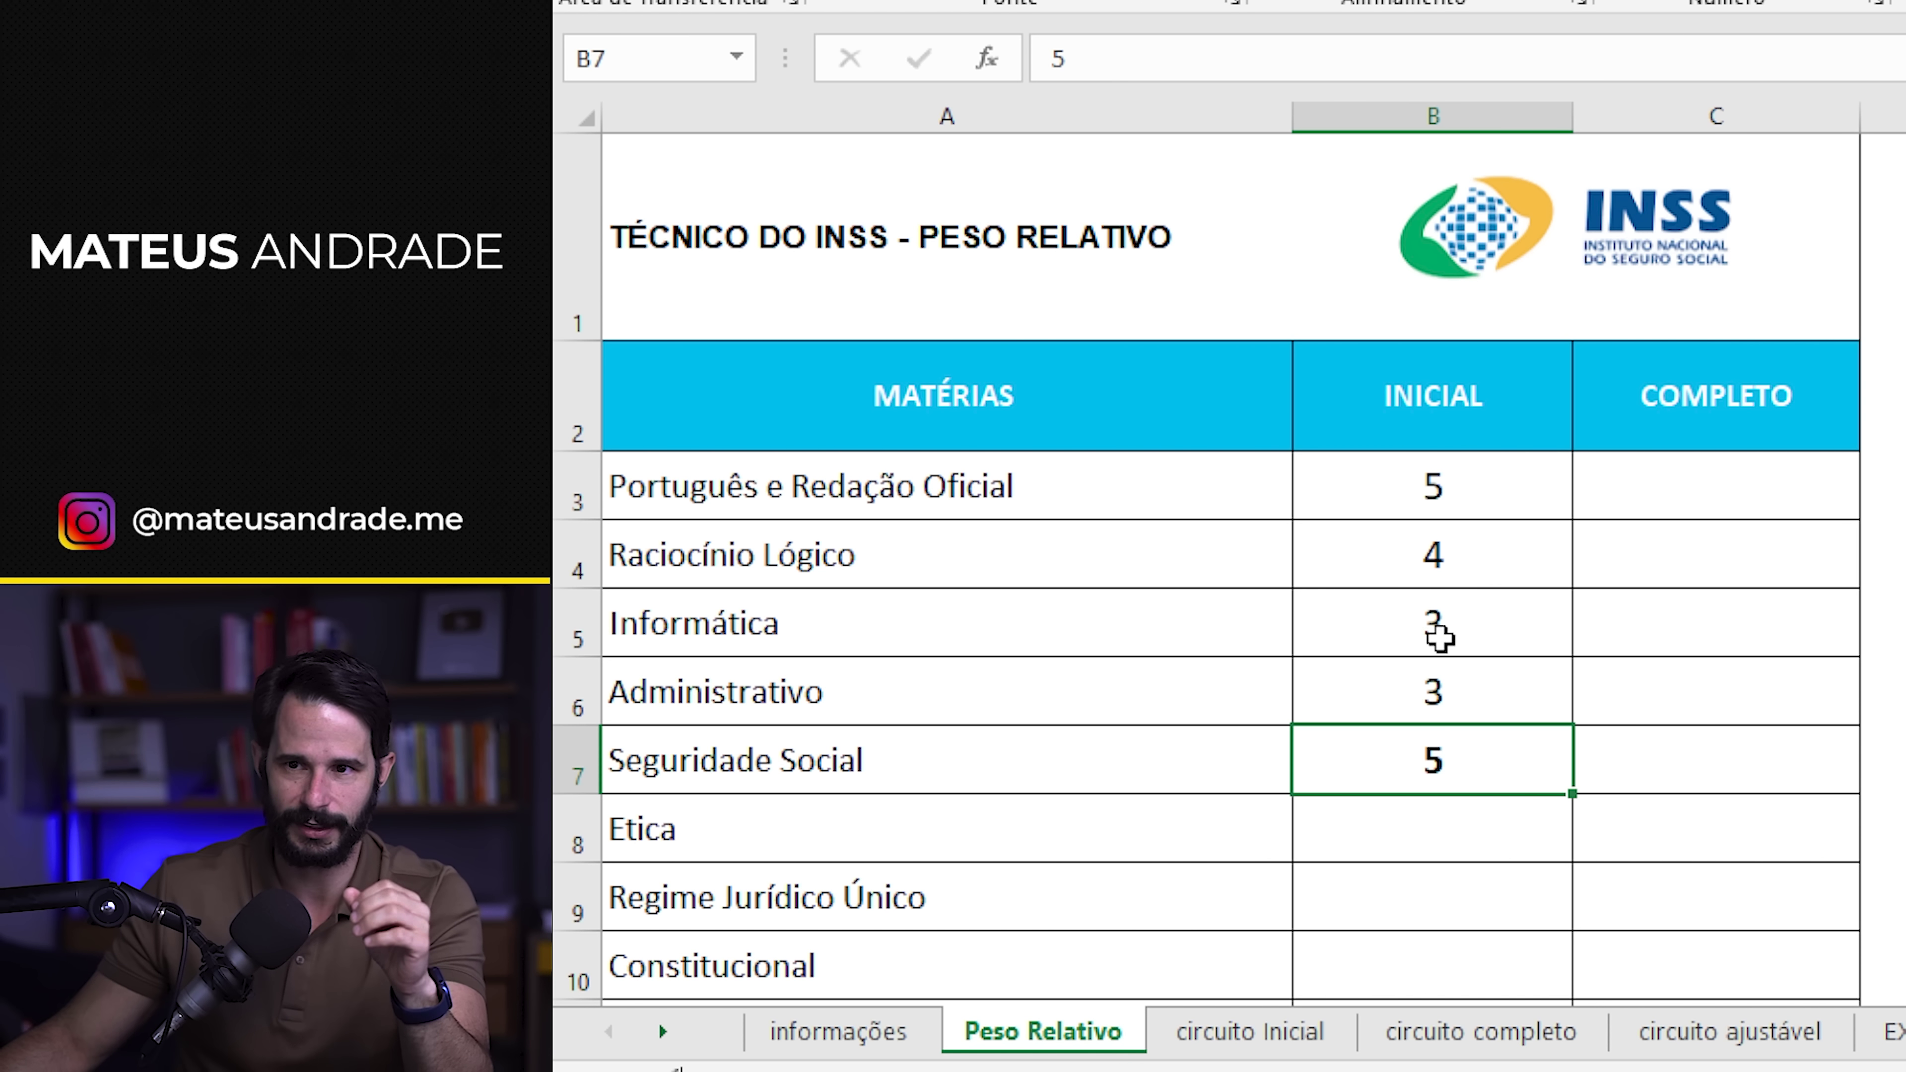
click(1380, 560)
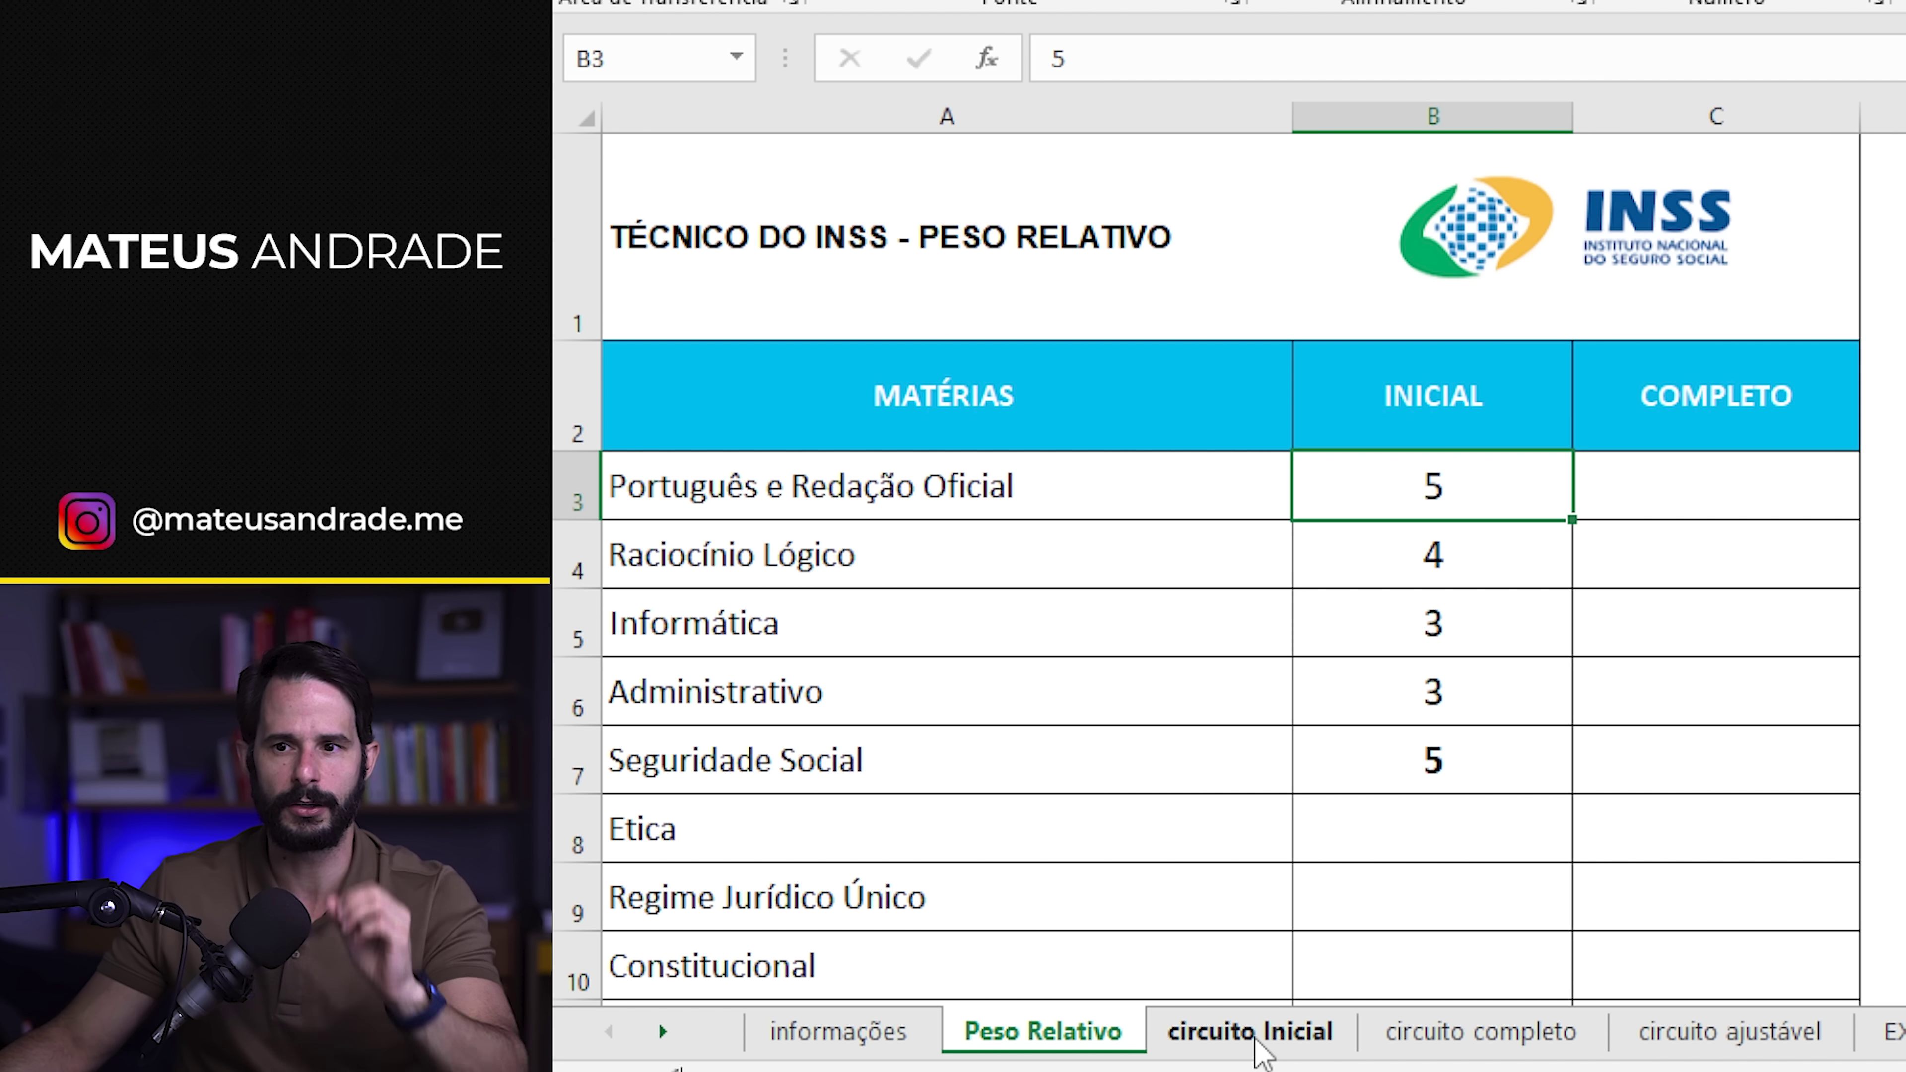
- Compare the INICIAL weights on Peso Relativo with the subject sequence listed on the circuito Inicial sheet
click(1255, 1034)
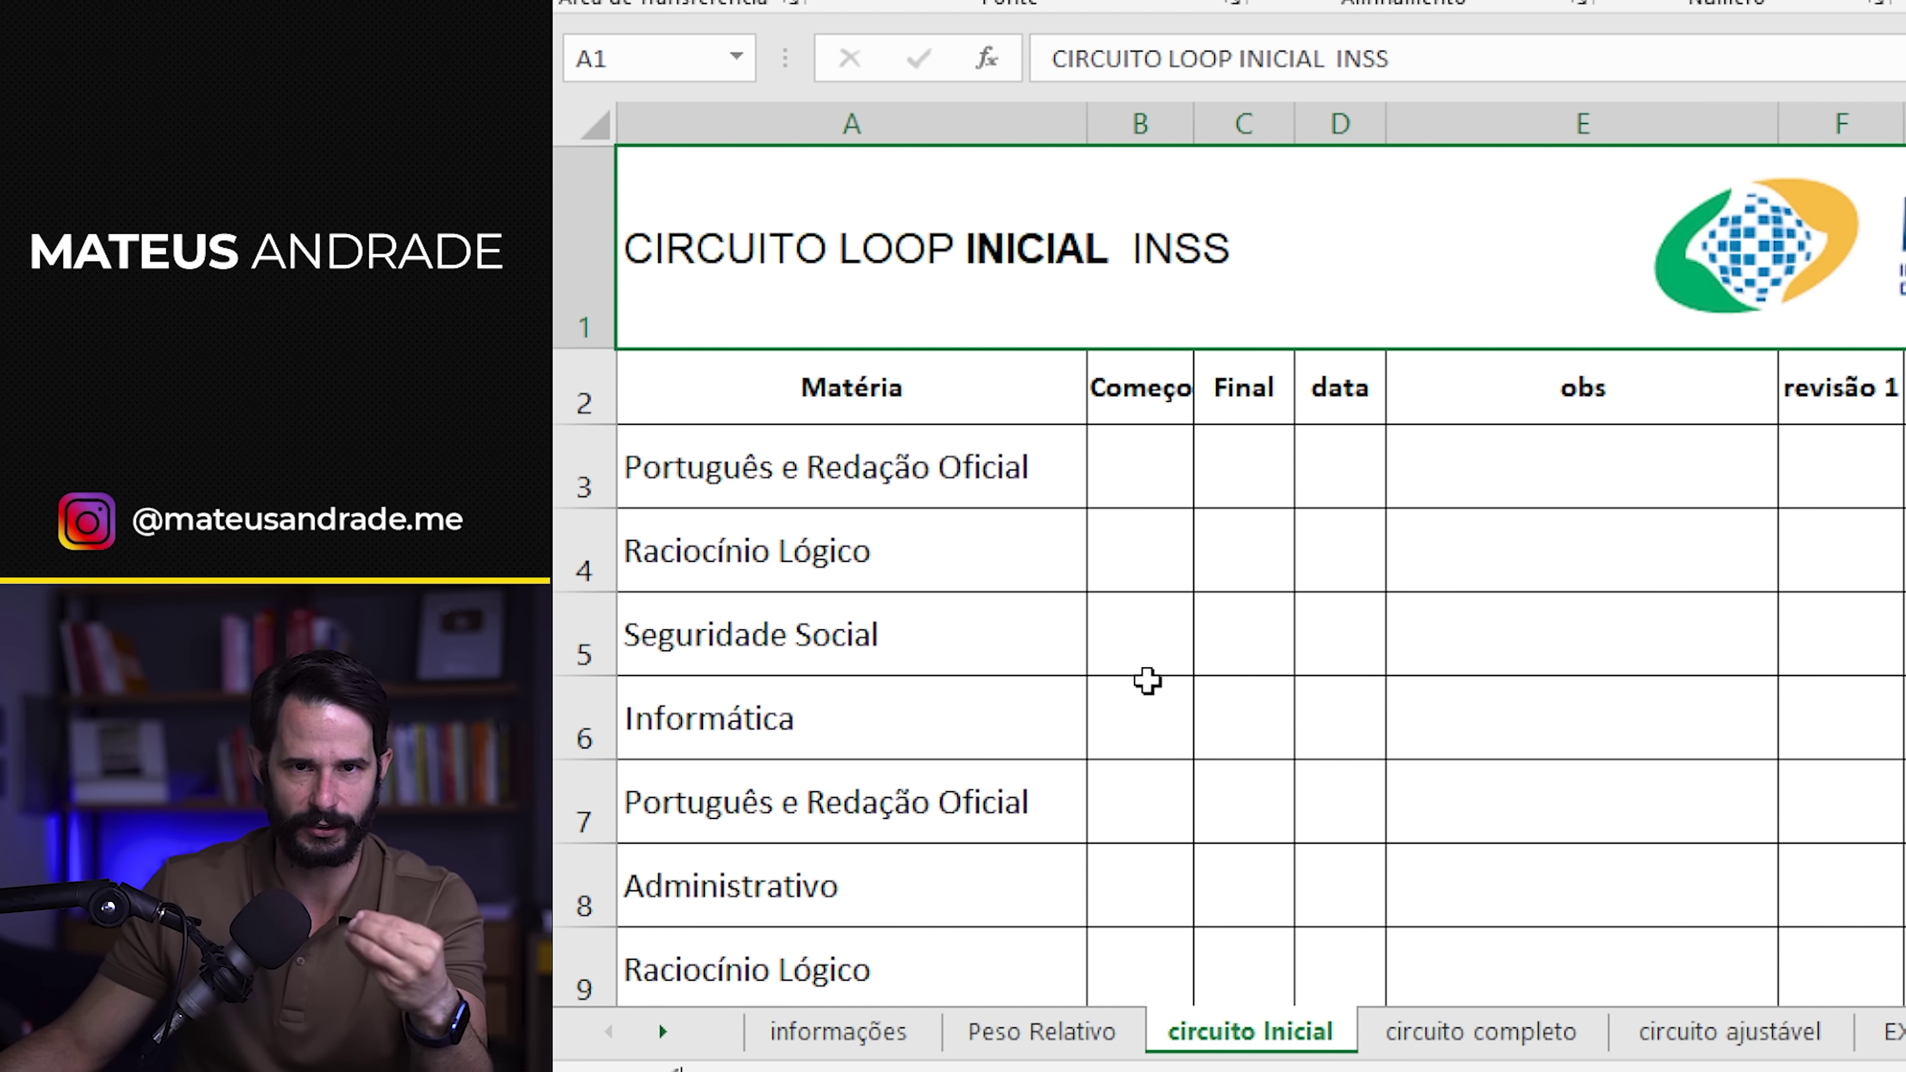
click(1043, 1035)
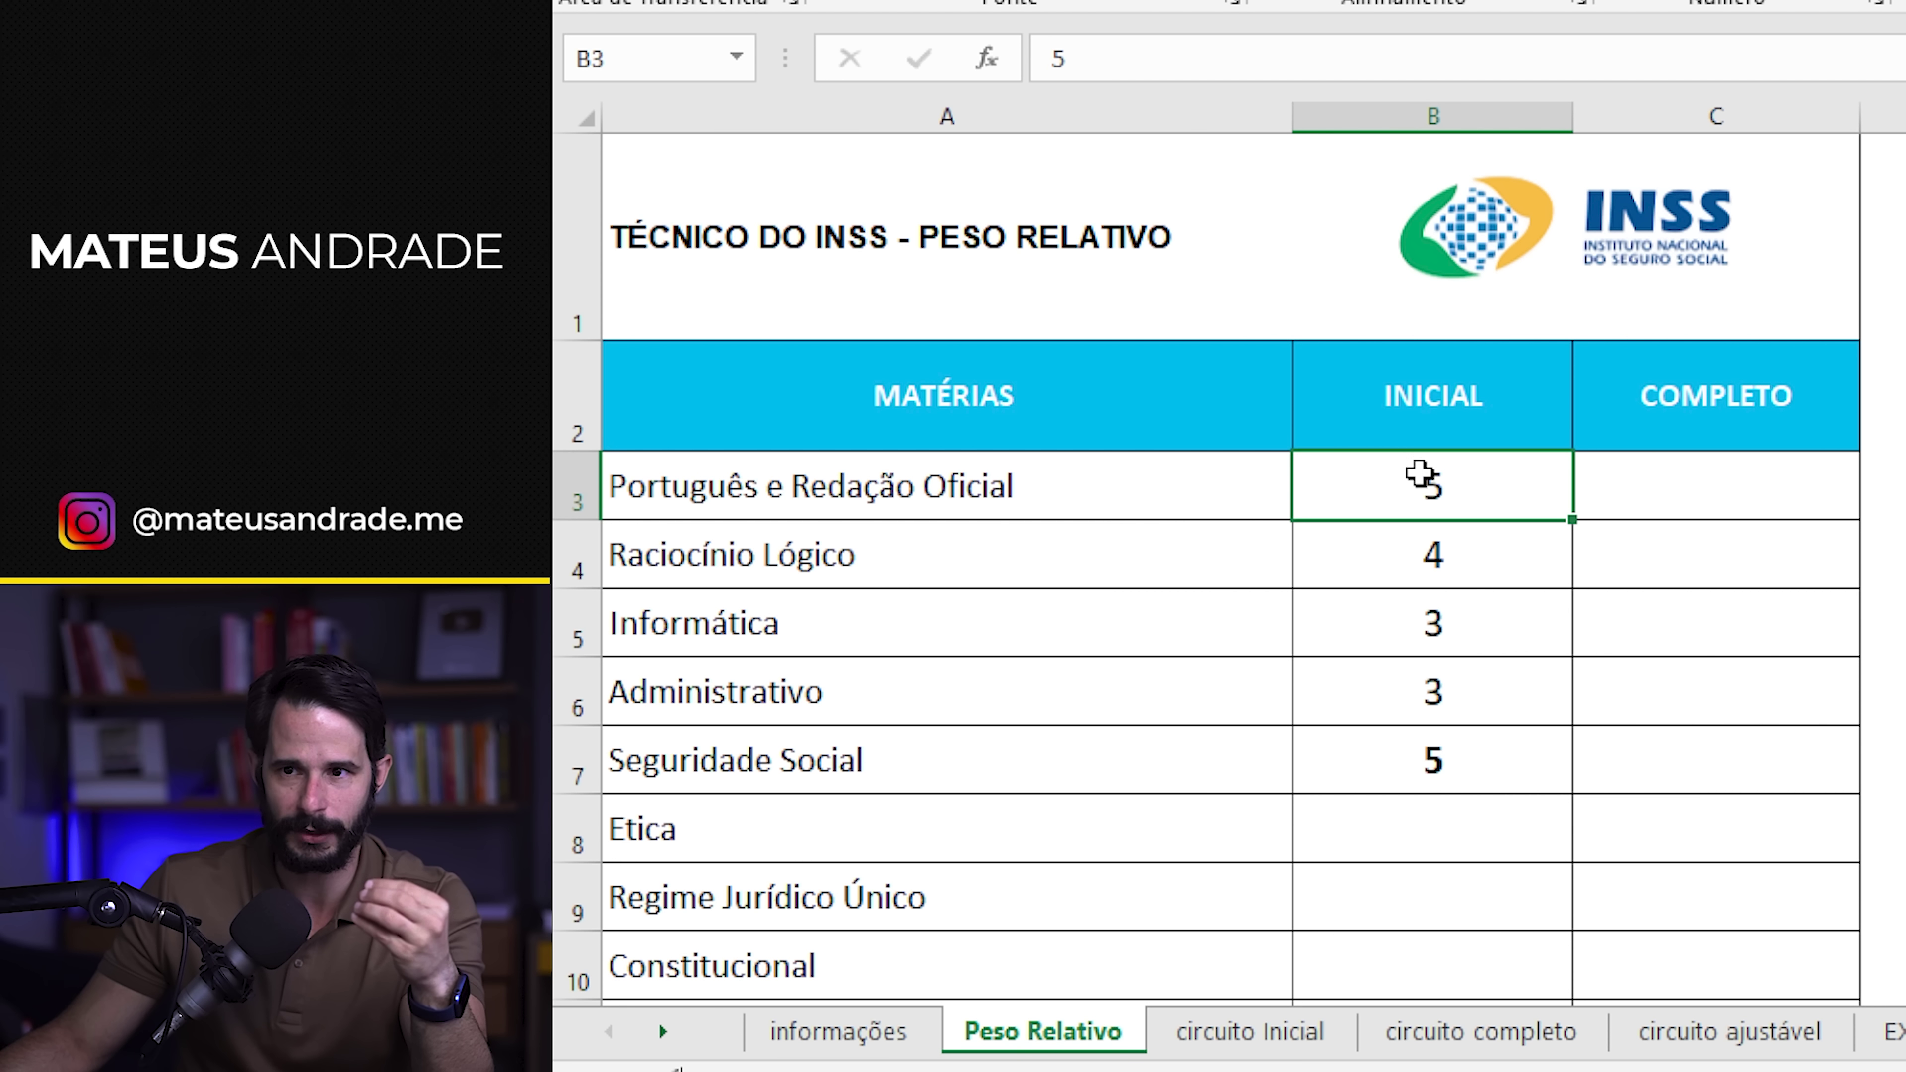
drag(1418, 477, 1441, 735)
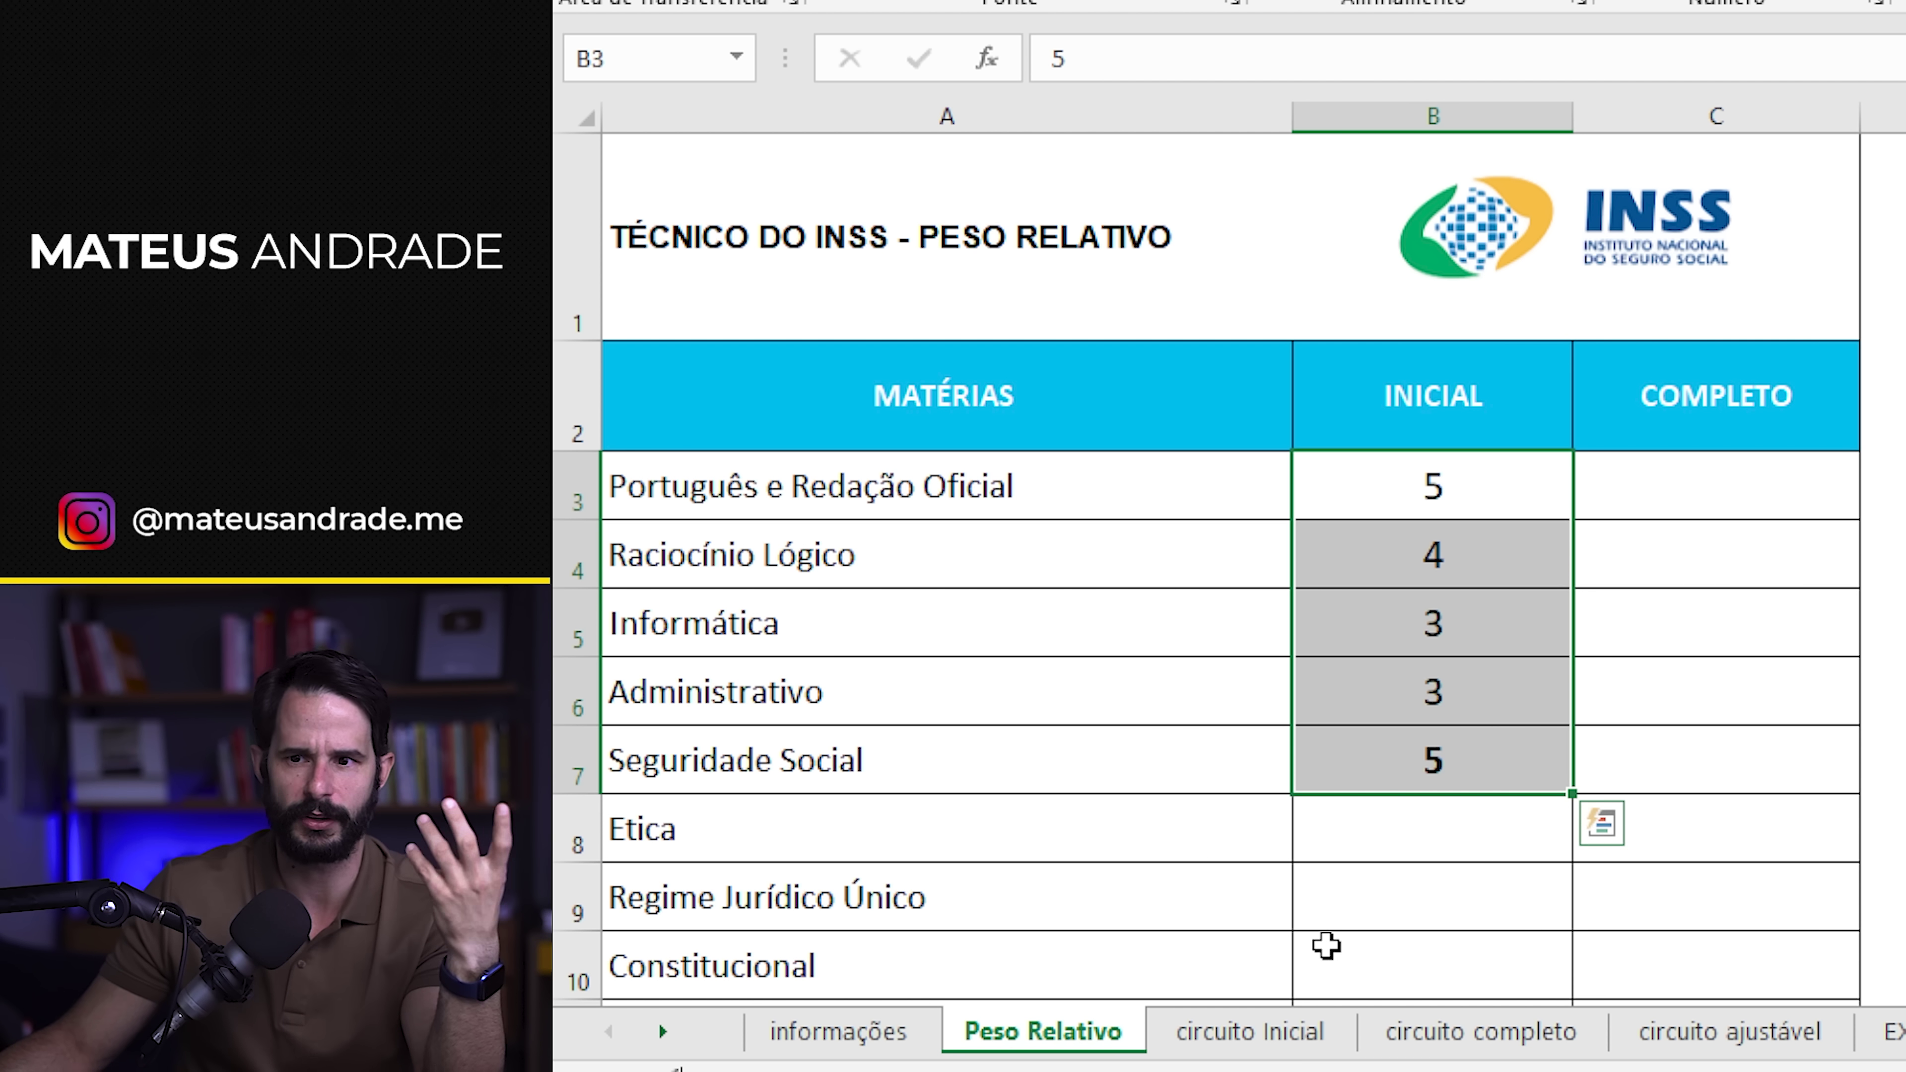
click(1289, 1033)
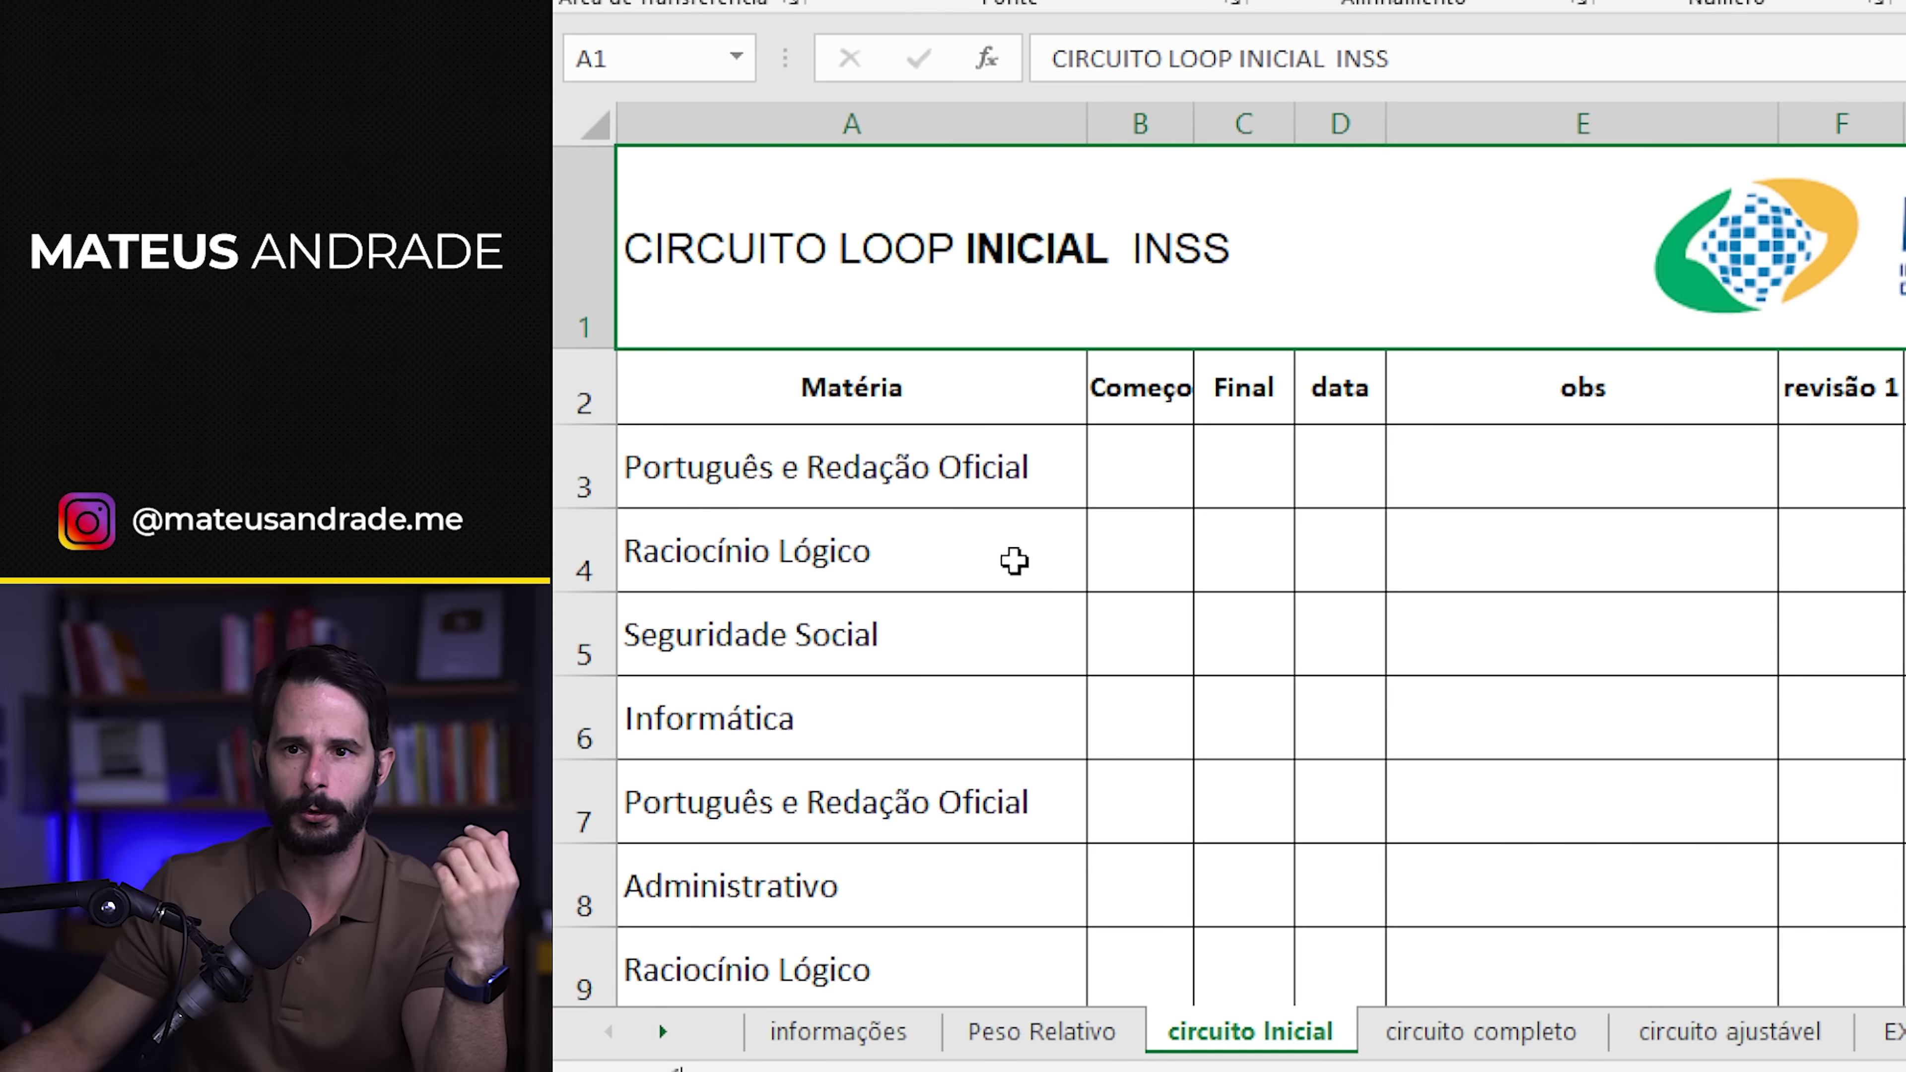
scroll(1012, 561, down, 2)
scroll(1012, 561, down, 2)
scroll(1012, 559, up, 4)
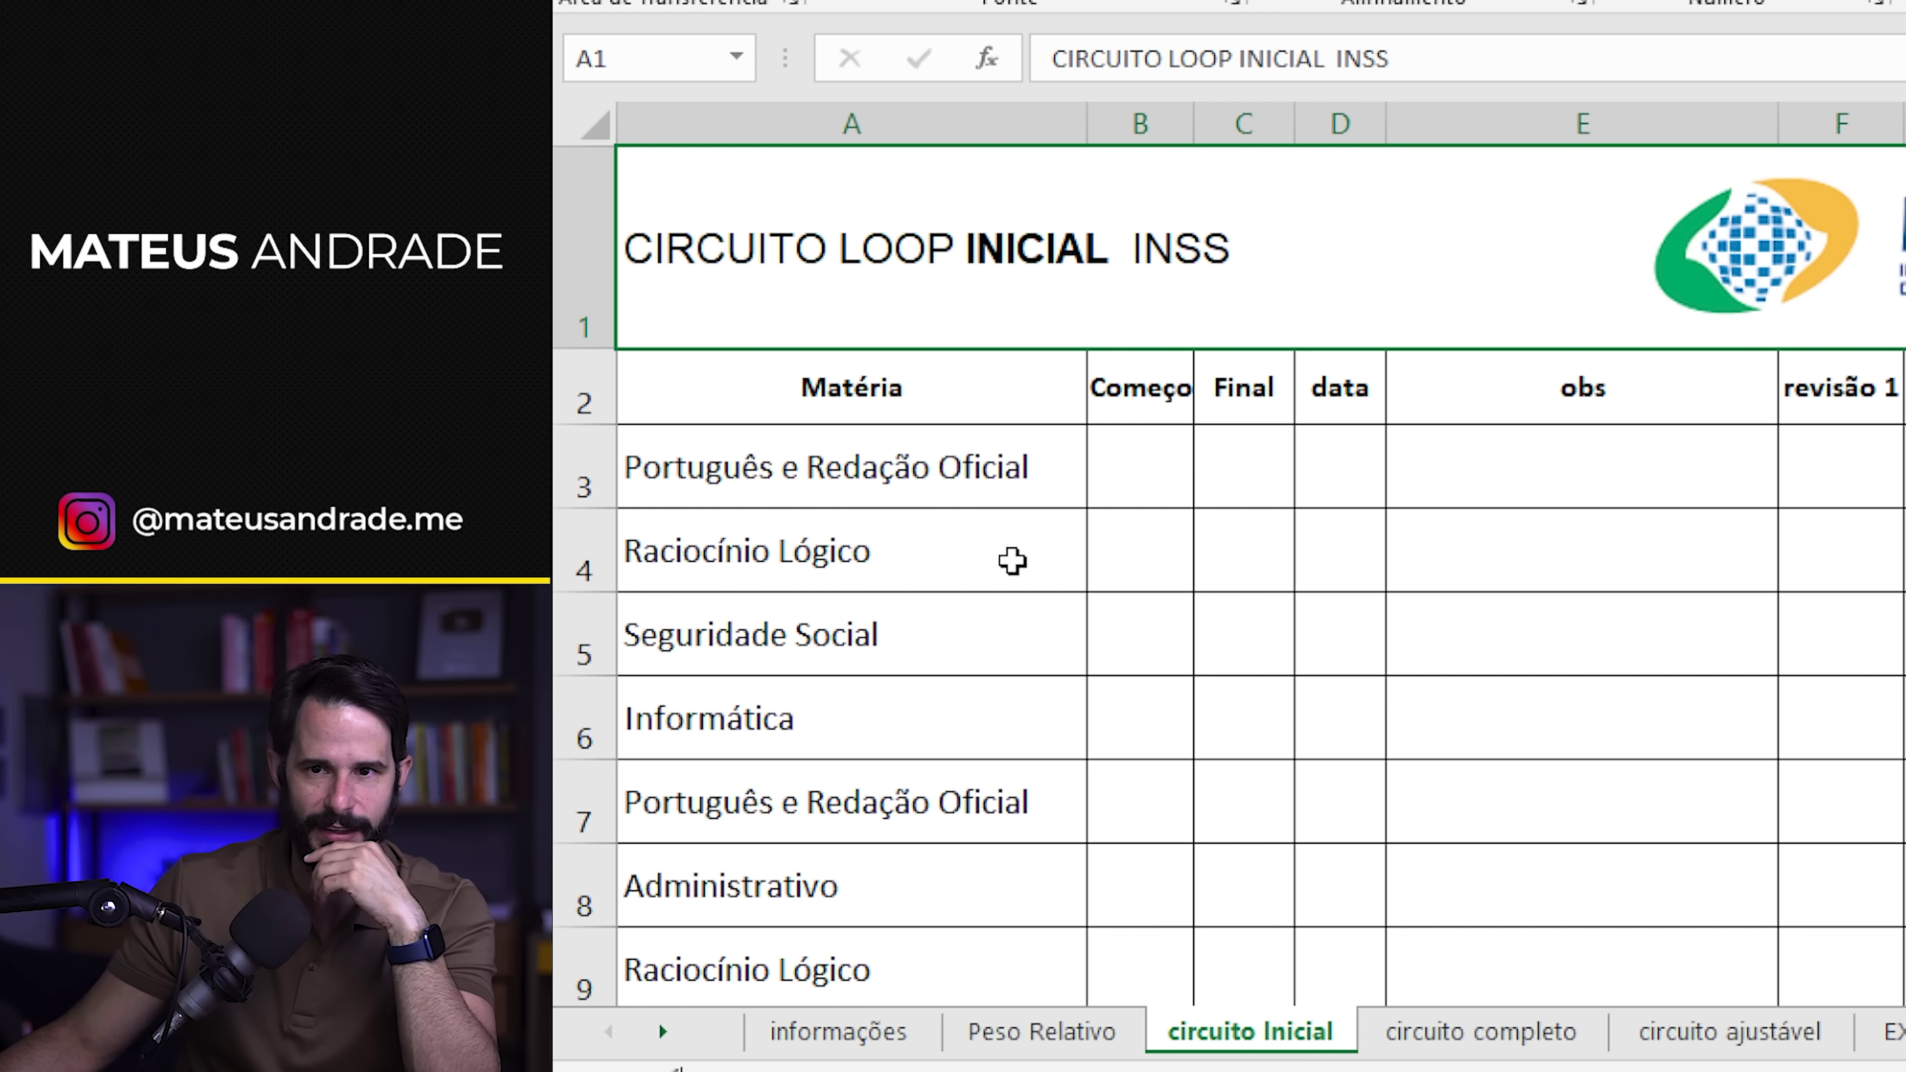
- Bold the first two Português e Redação Oficial entries, in A3 and A7 of the circuito Inicial sheet
click(953, 495)
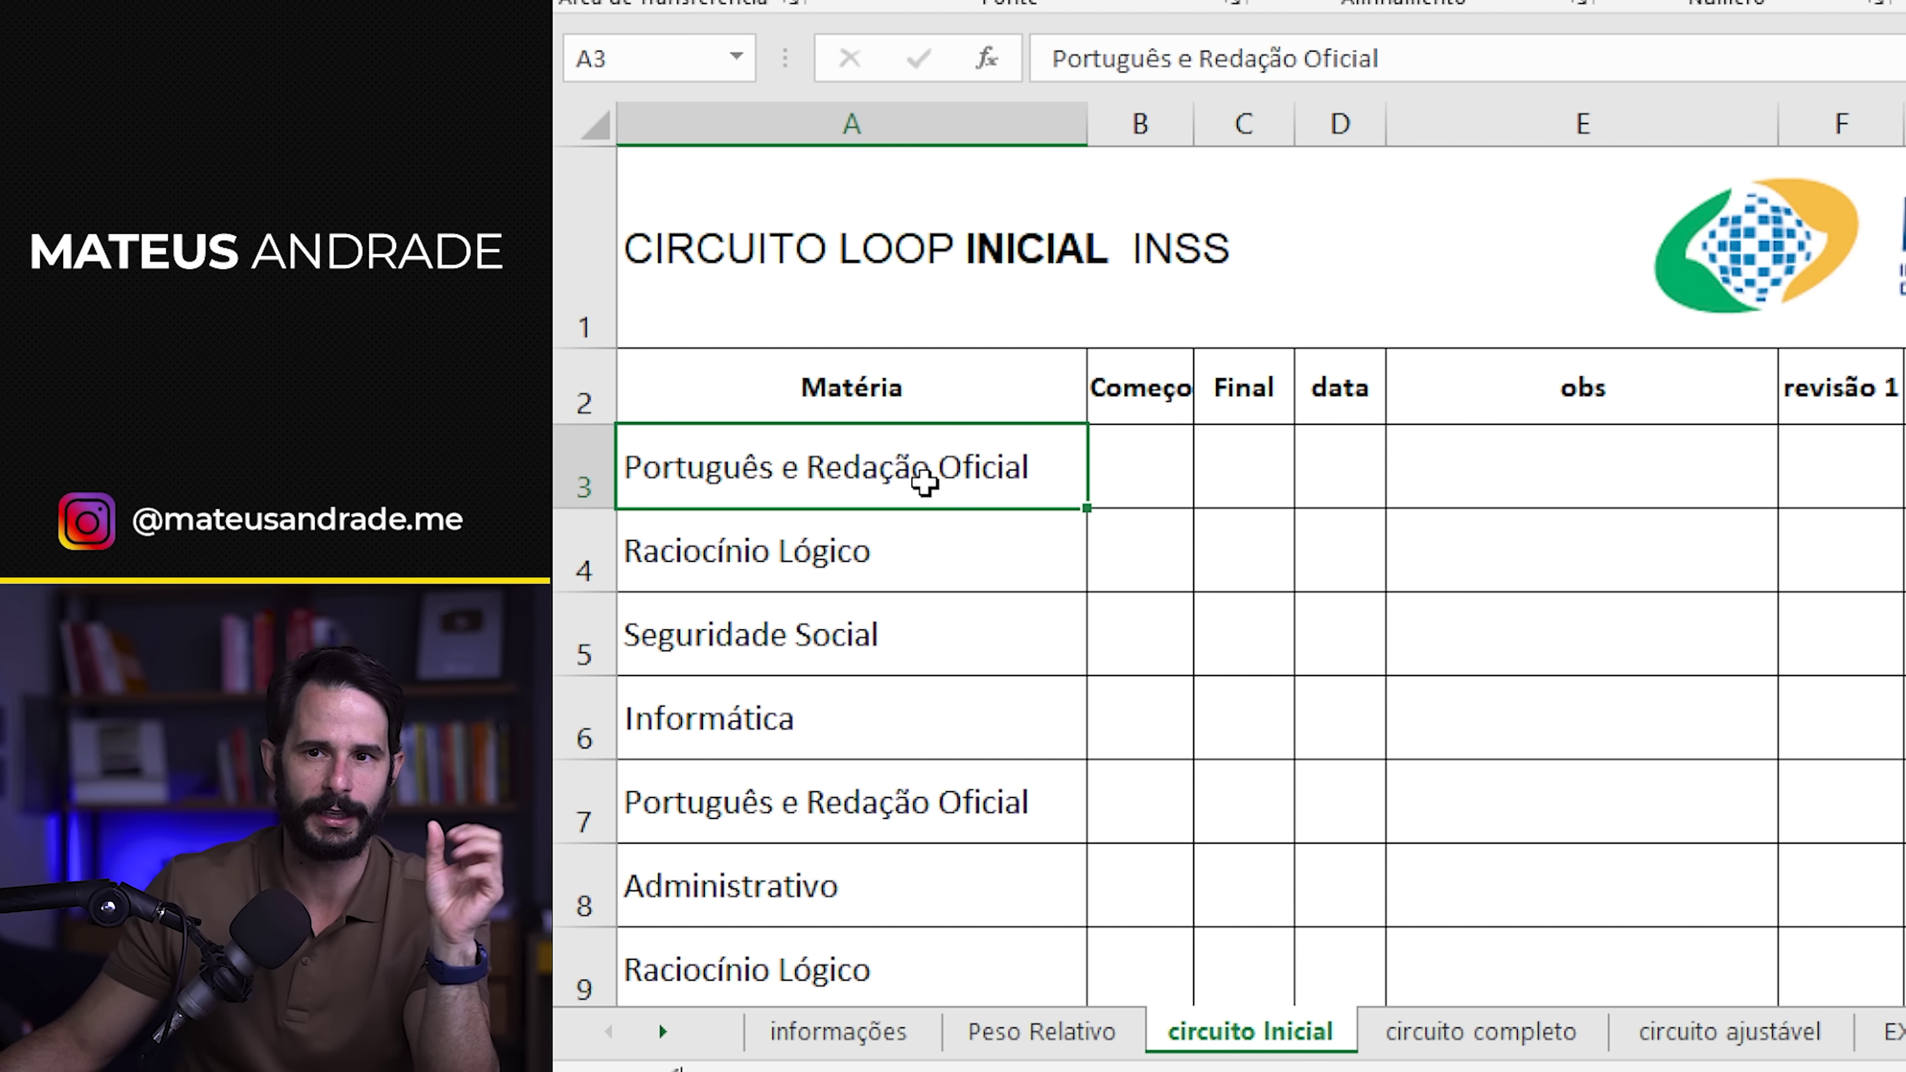
scroll(926, 482, down, 5)
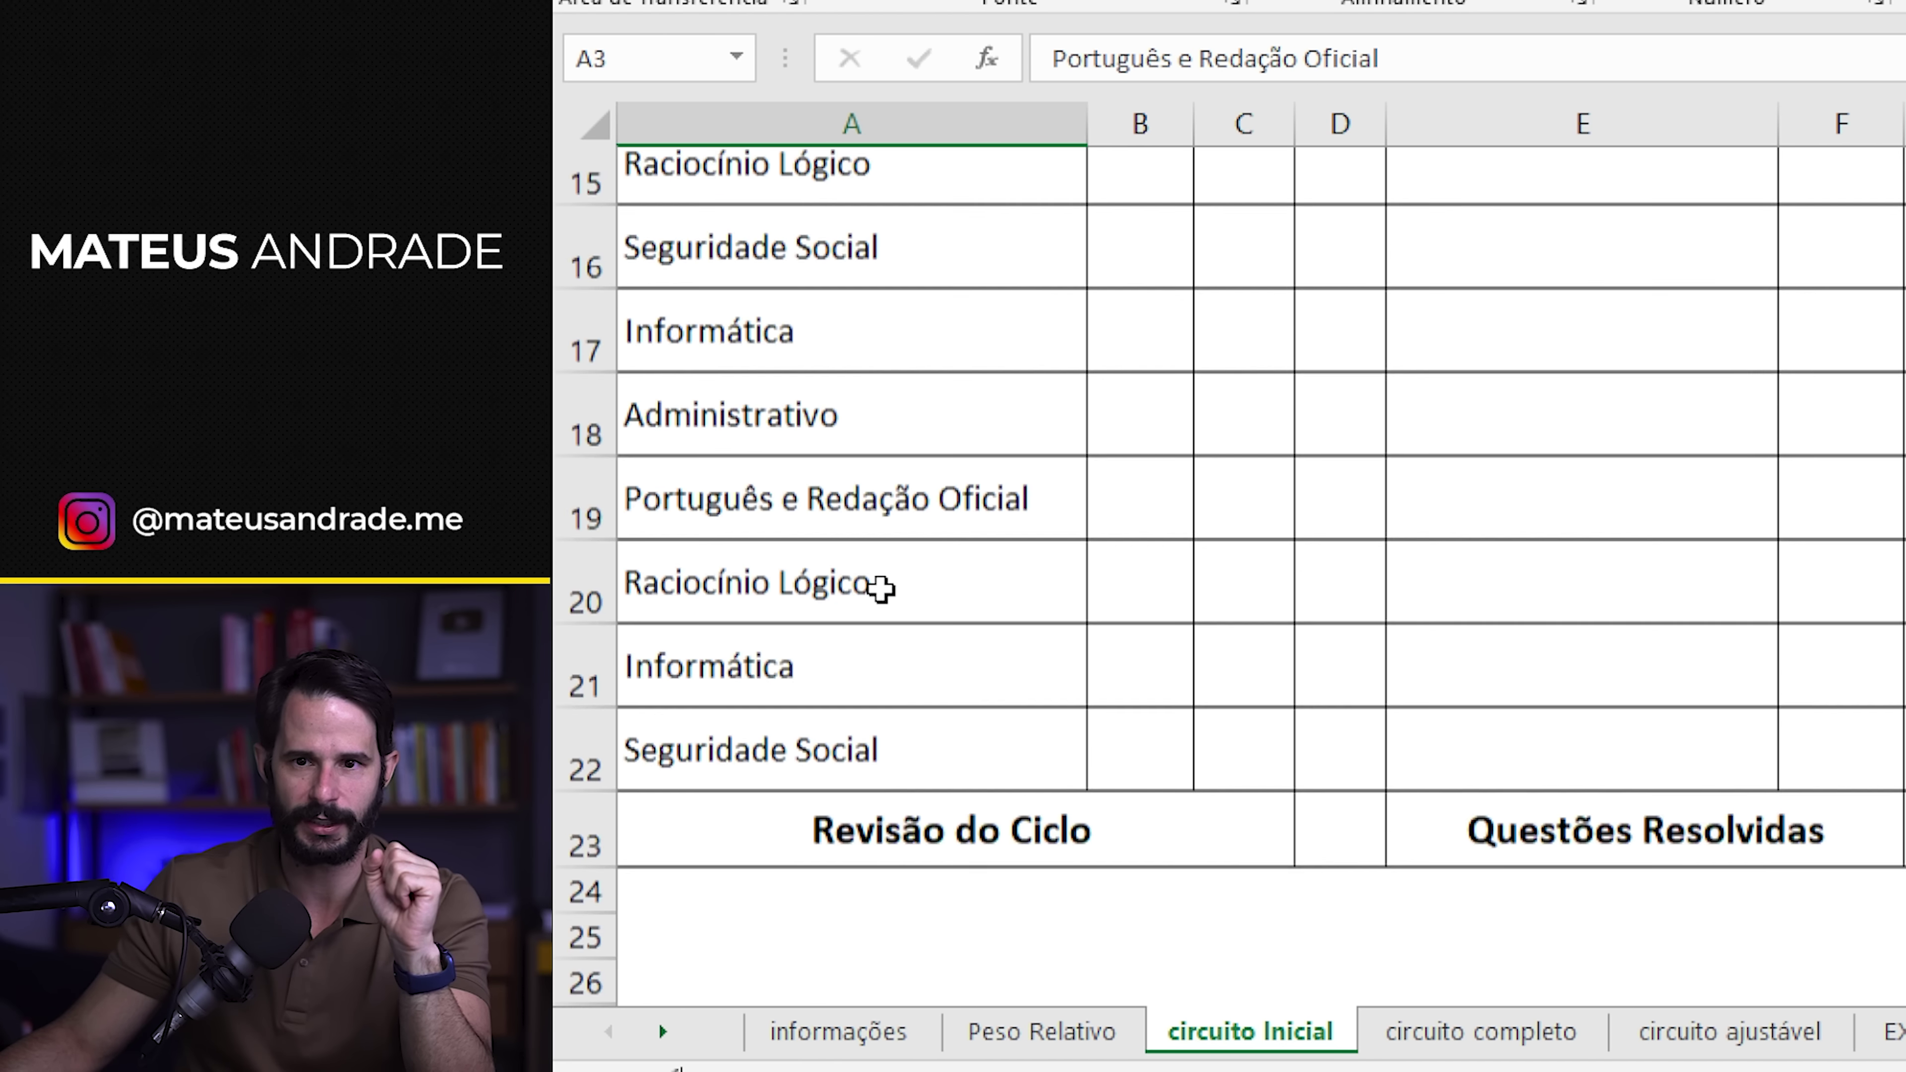
scroll(1009, 656, up, 5)
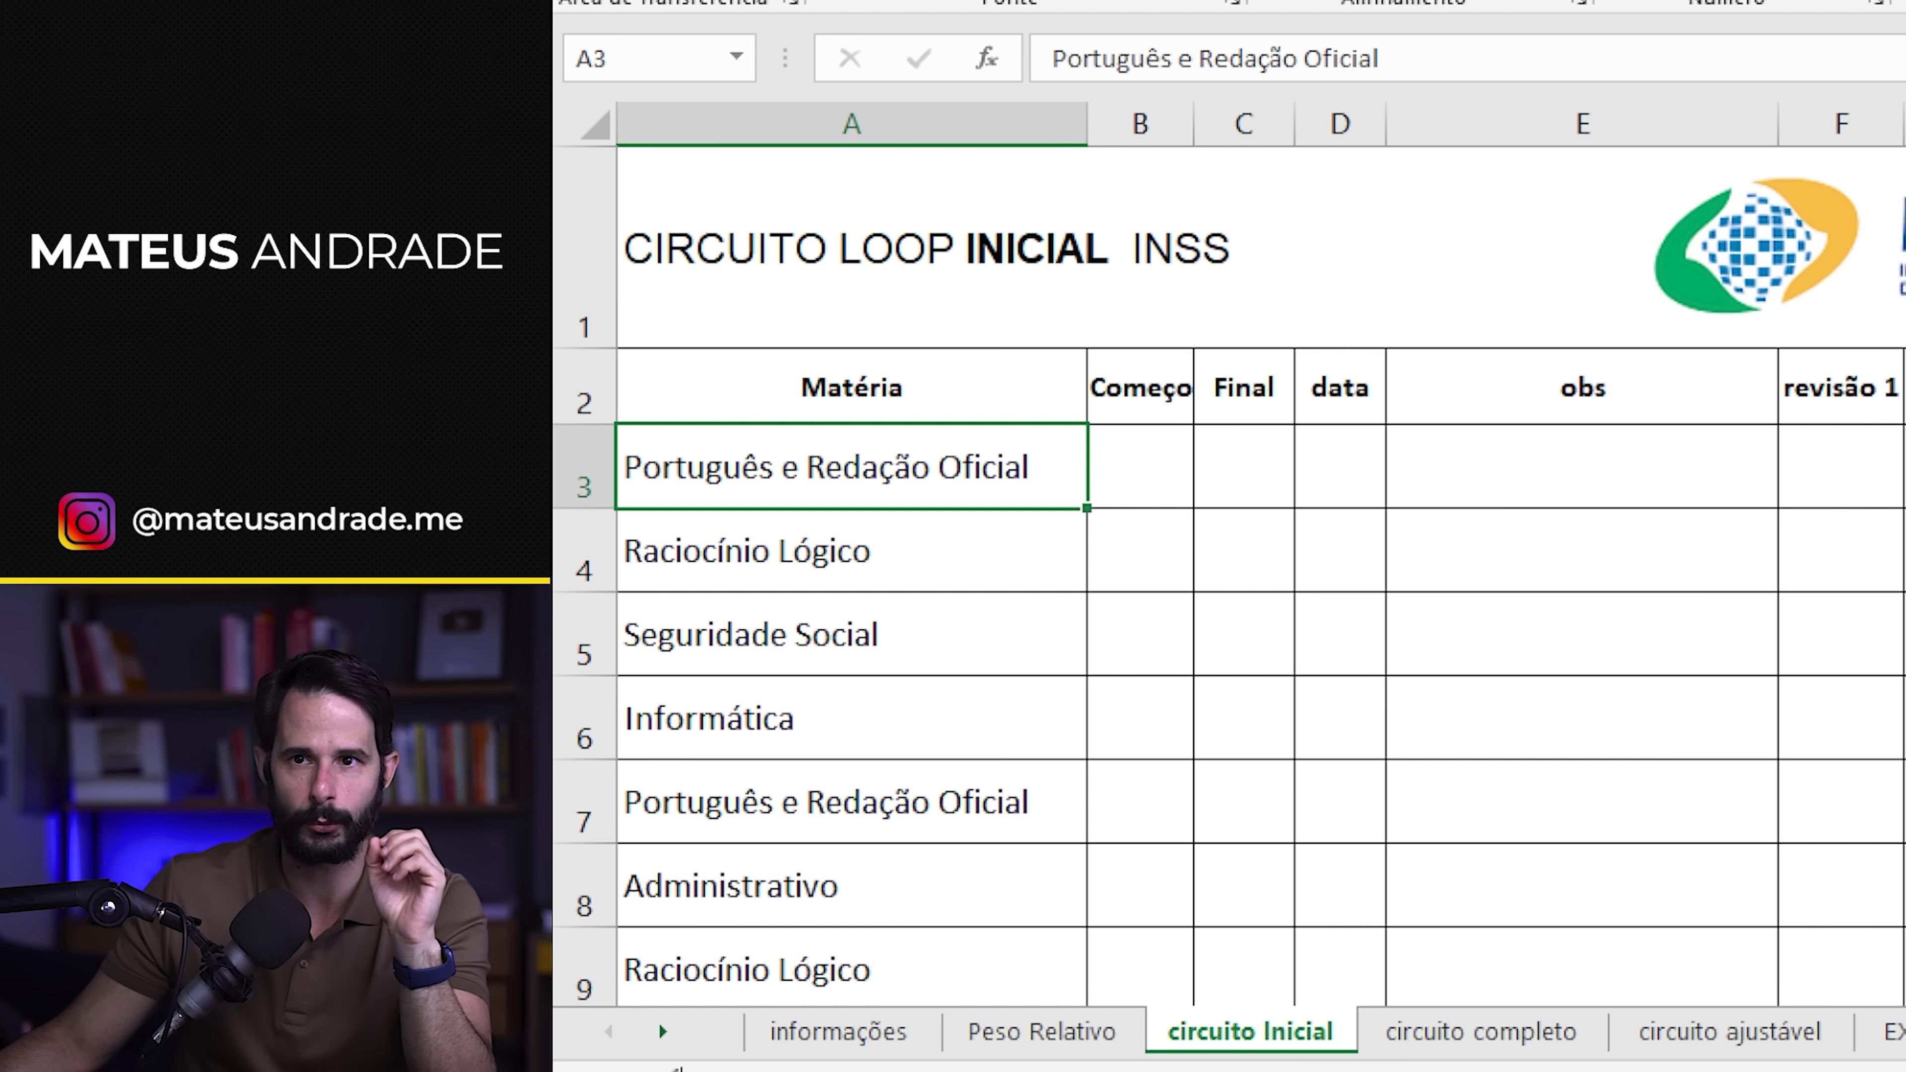
key(ctrl+n)
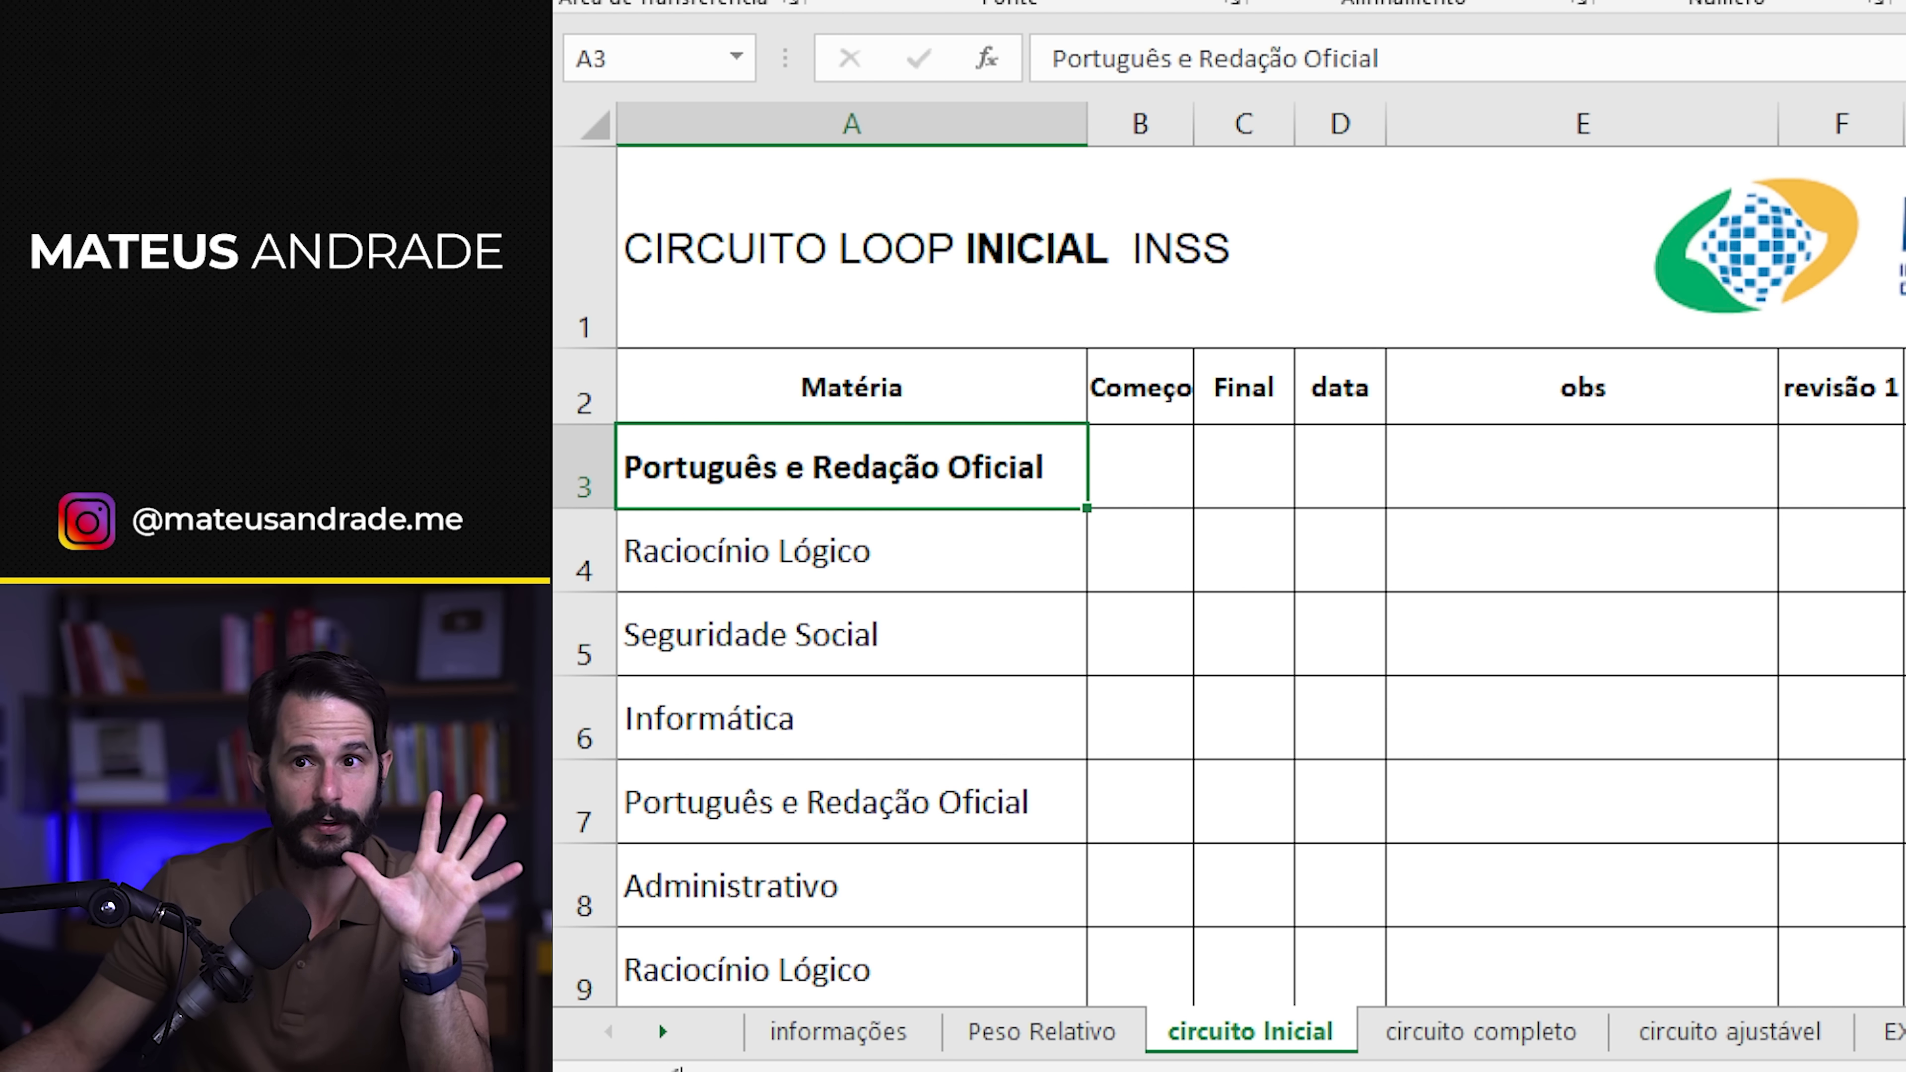
click(827, 814)
key(ctrl+n)
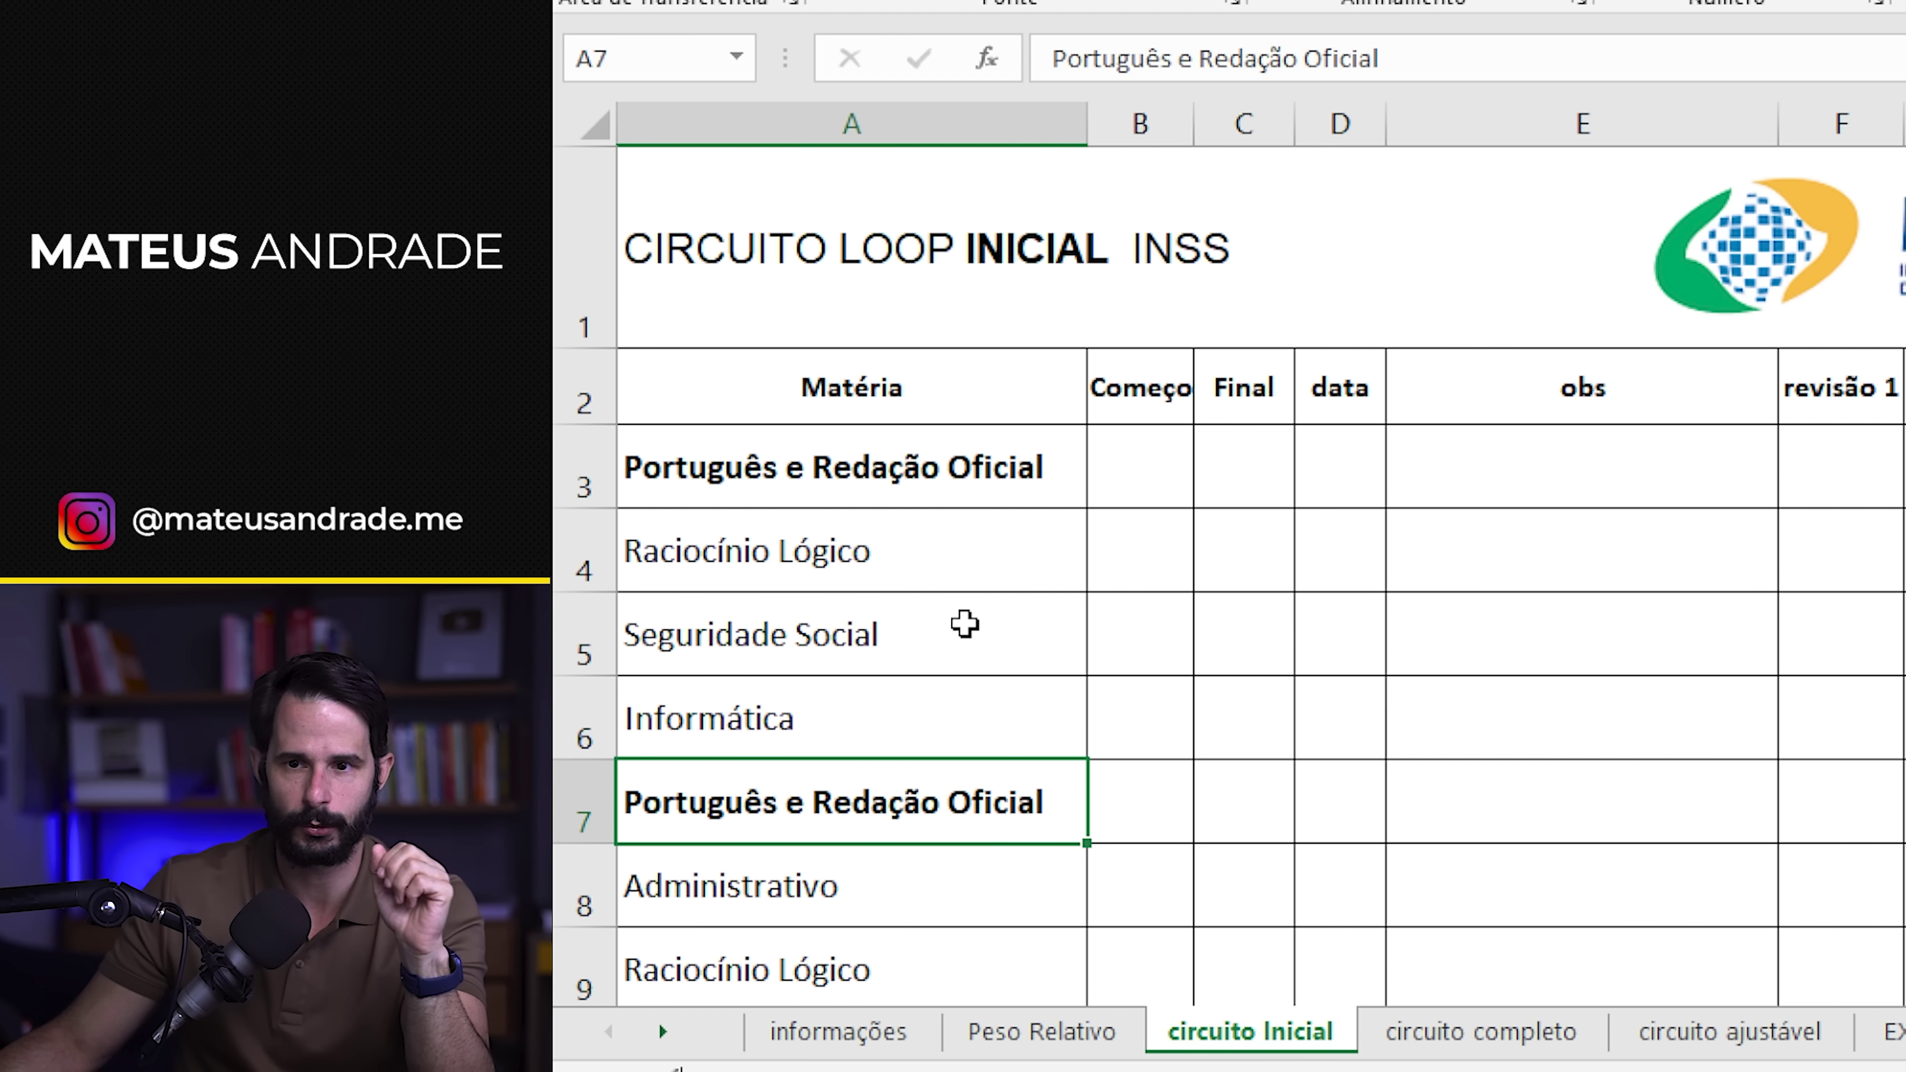
- Bold the remaining Português e Redação Oficial entries in A10, A14 and A19
scroll(966, 626, down, 2)
click(882, 463)
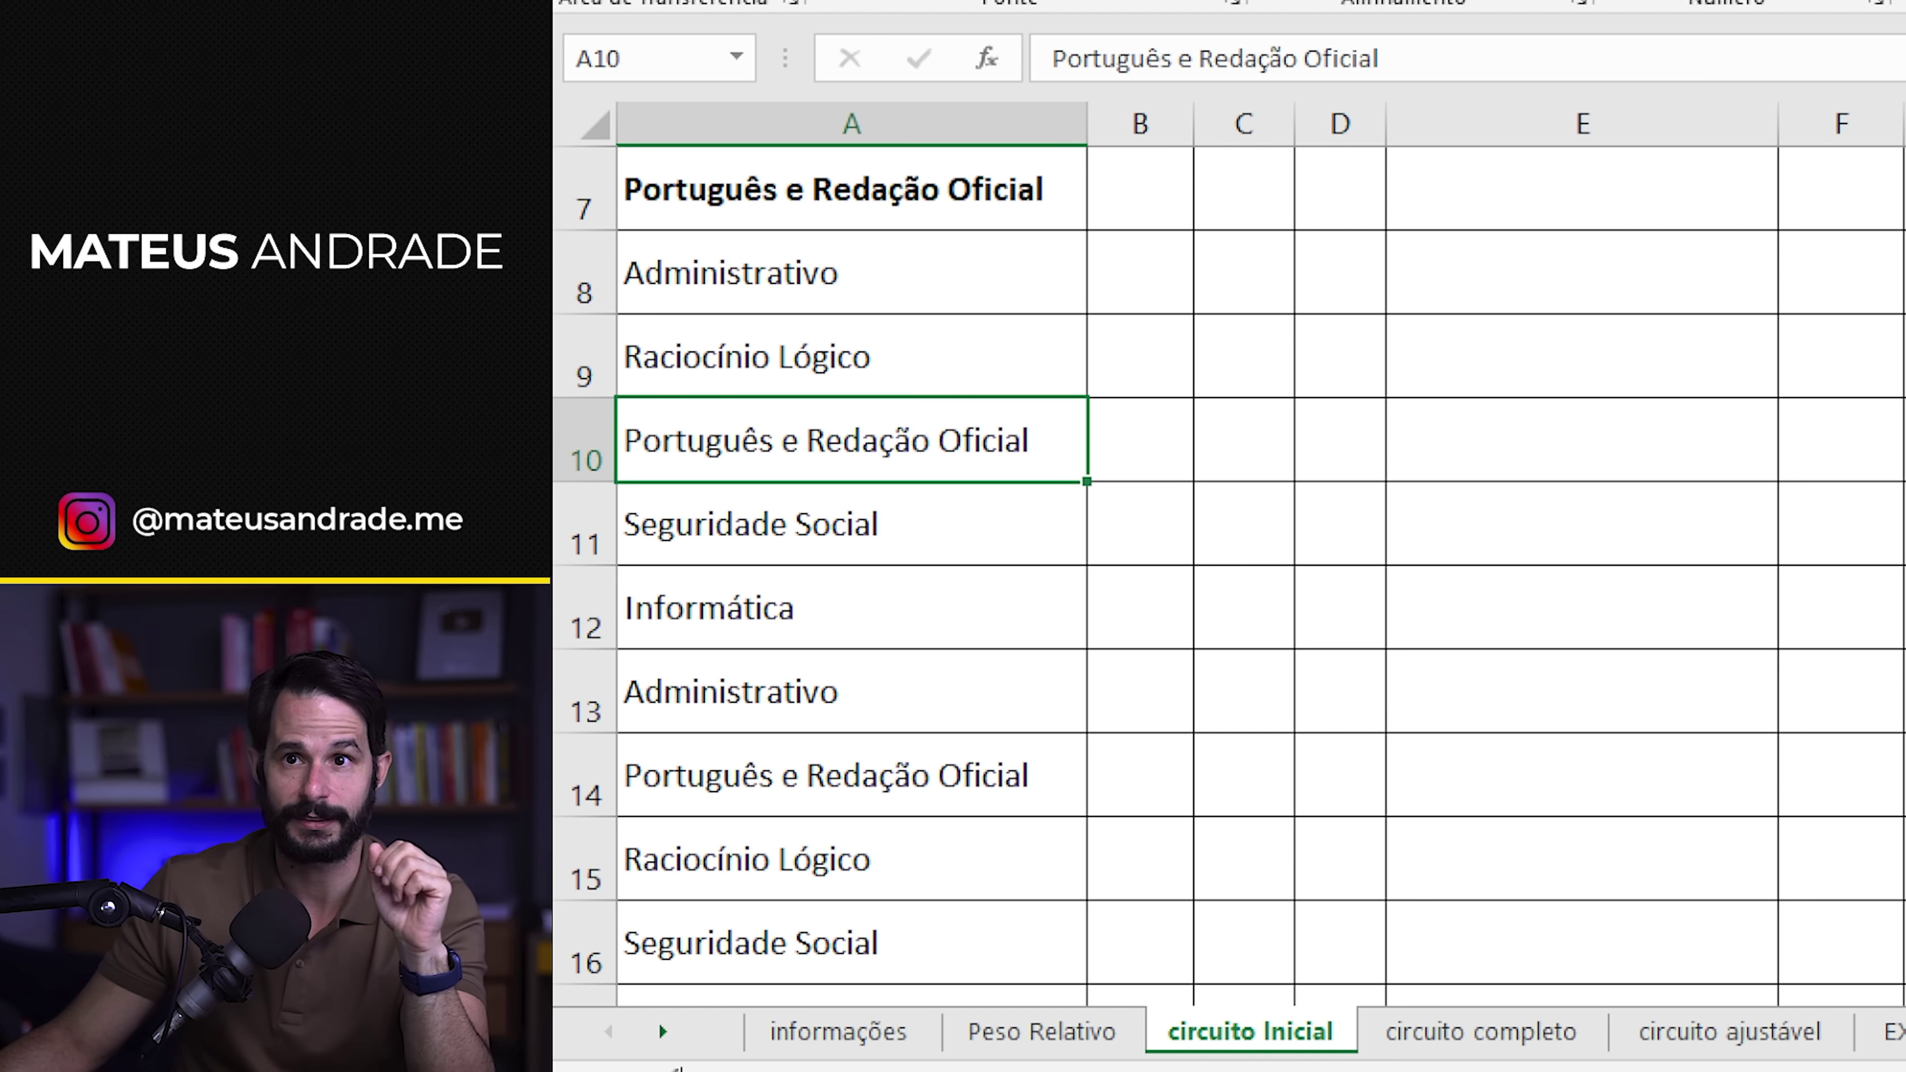
key(ctrl+n)
click(902, 760)
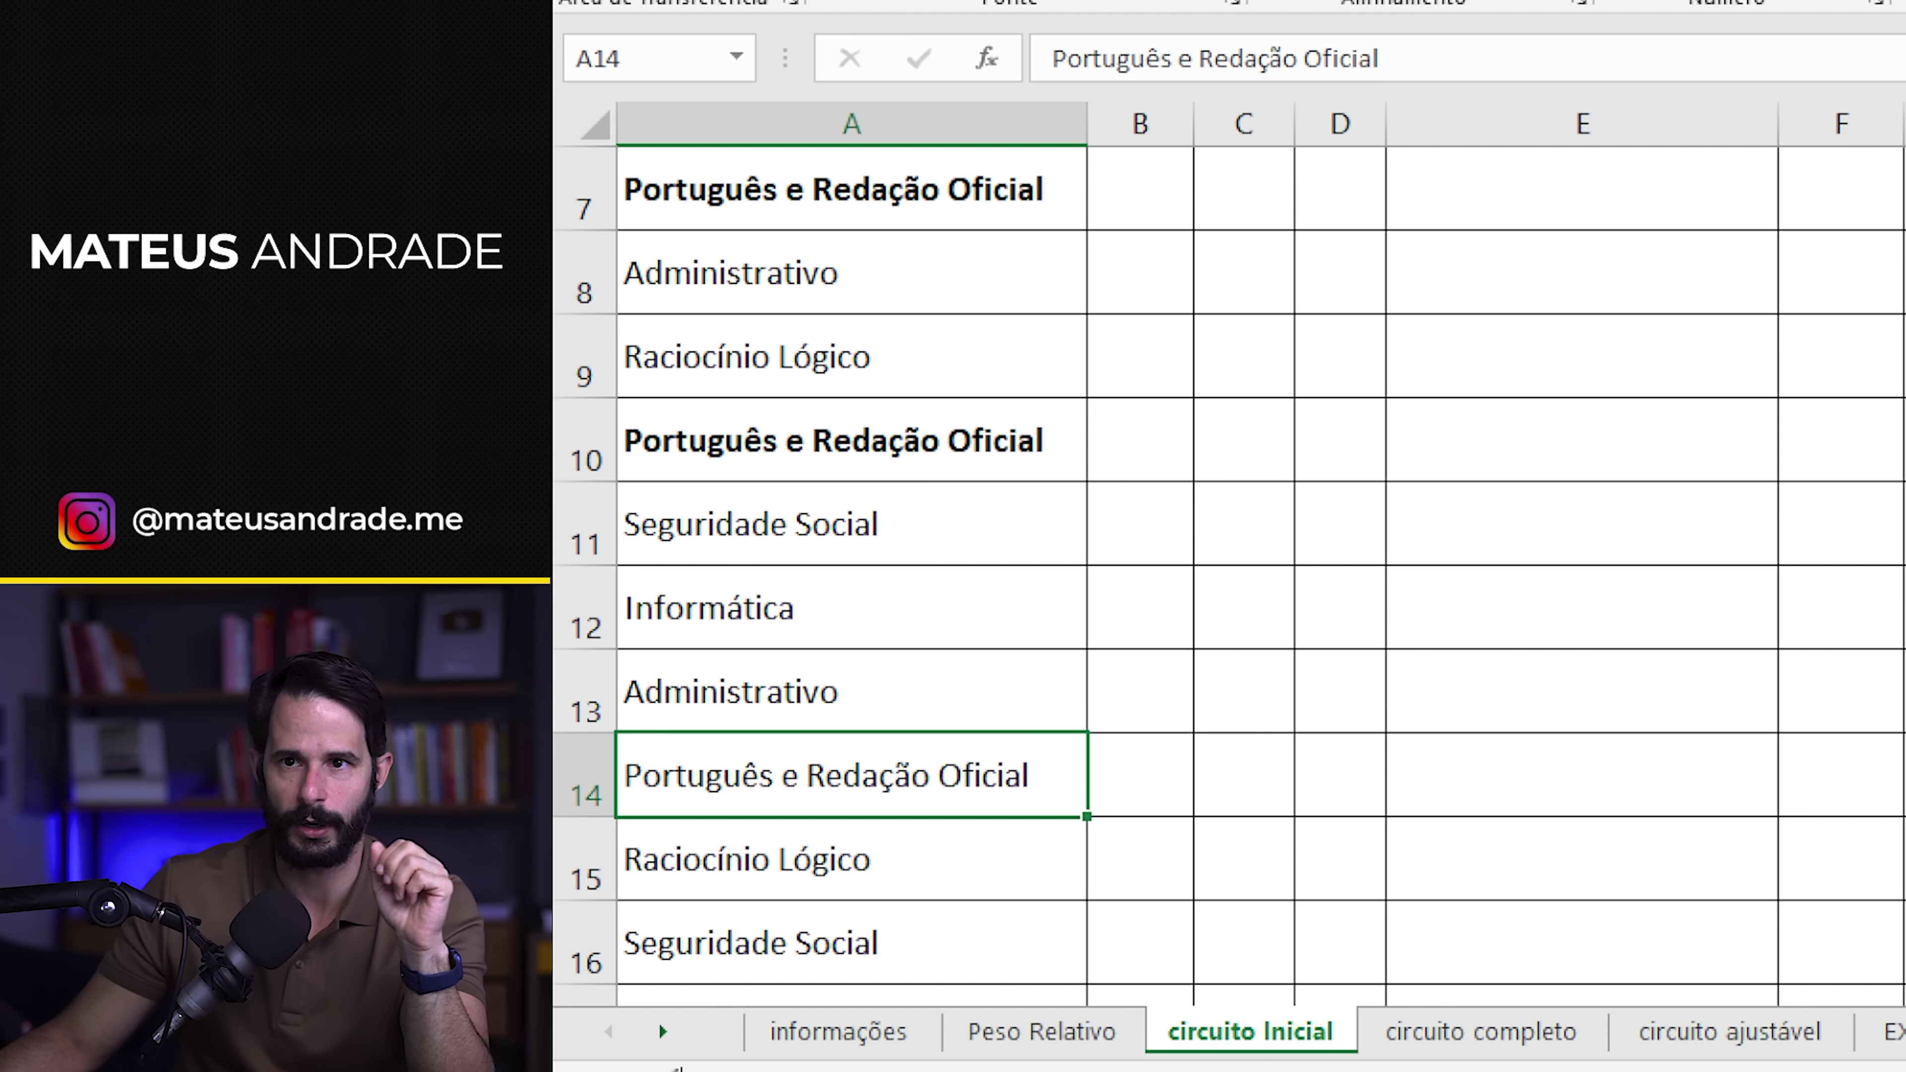
key(ctrl+n)
scroll(958, 429, down, 3)
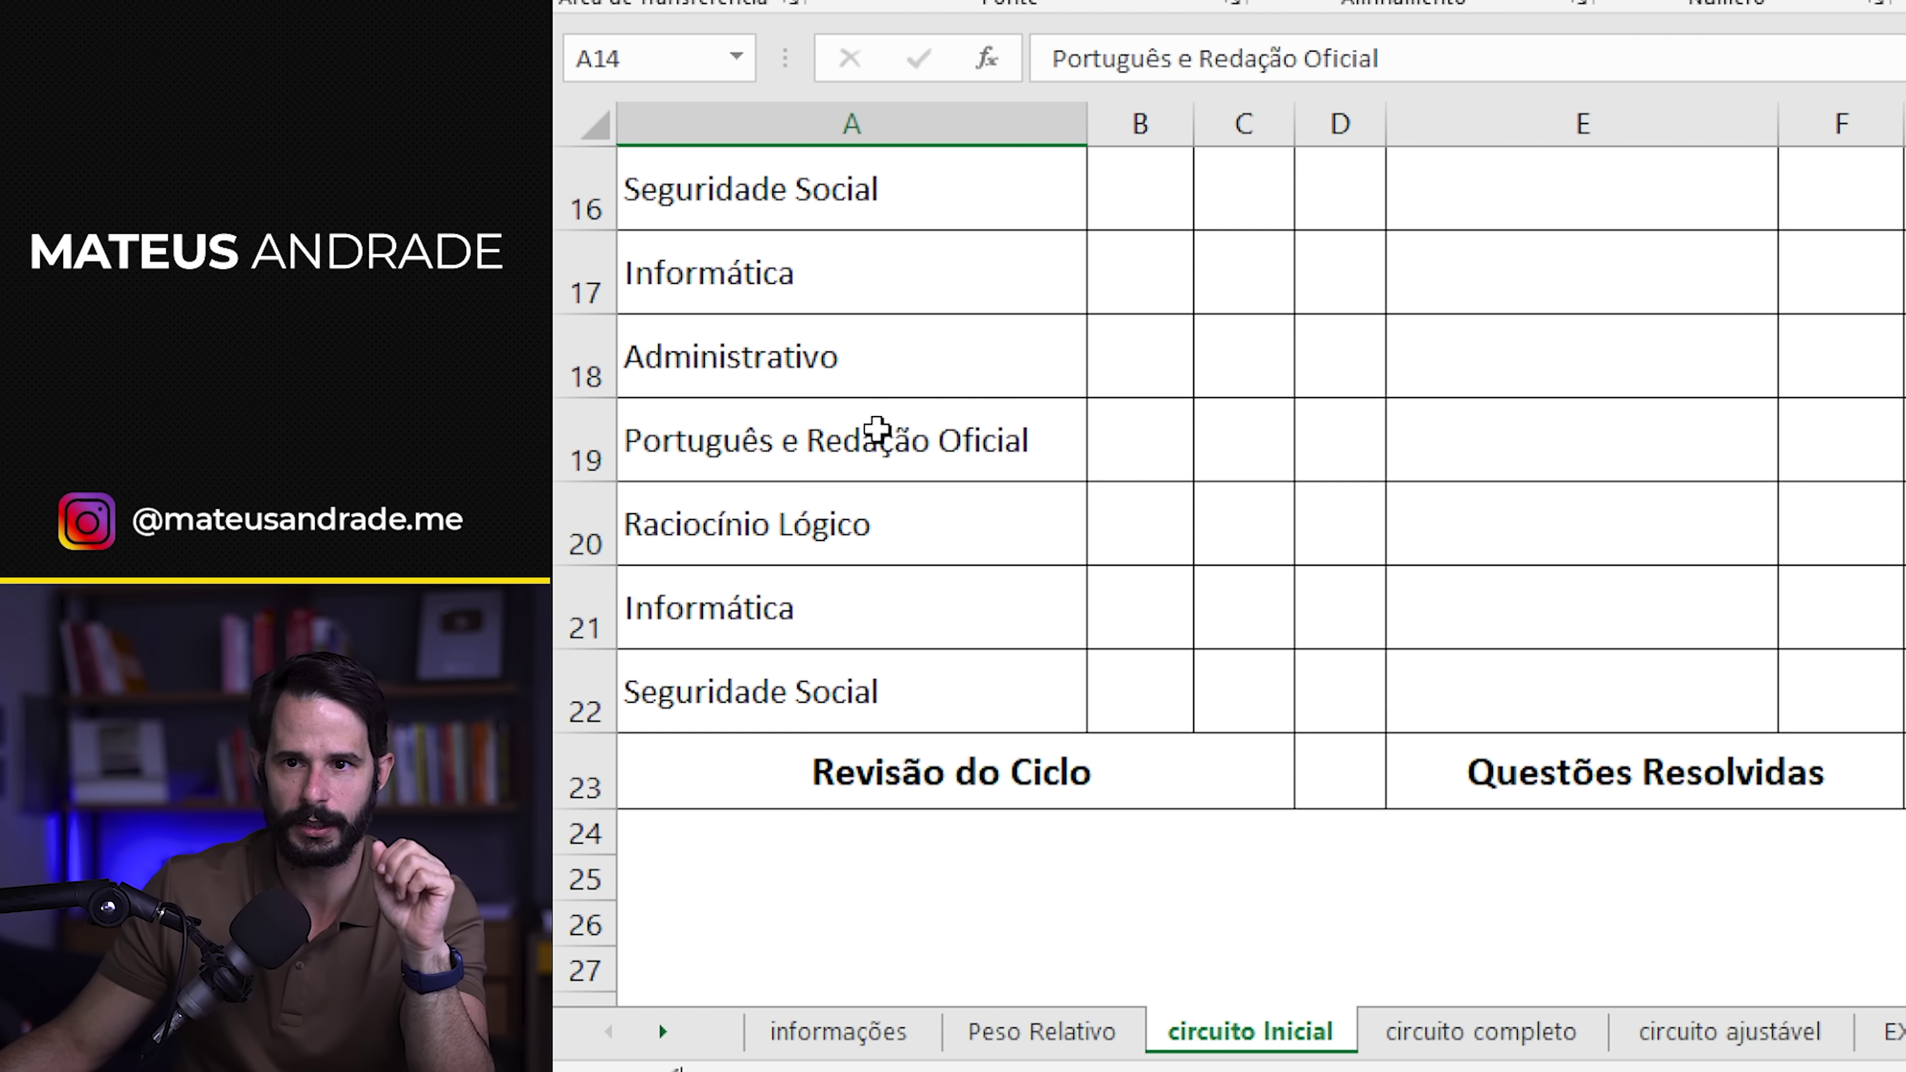
click(877, 434)
key(ctrl+n)
- Examine which subjects fall between the bold Português e Redação Oficial entries, from row 3 down to row 14
scroll(1132, 567, up, 5)
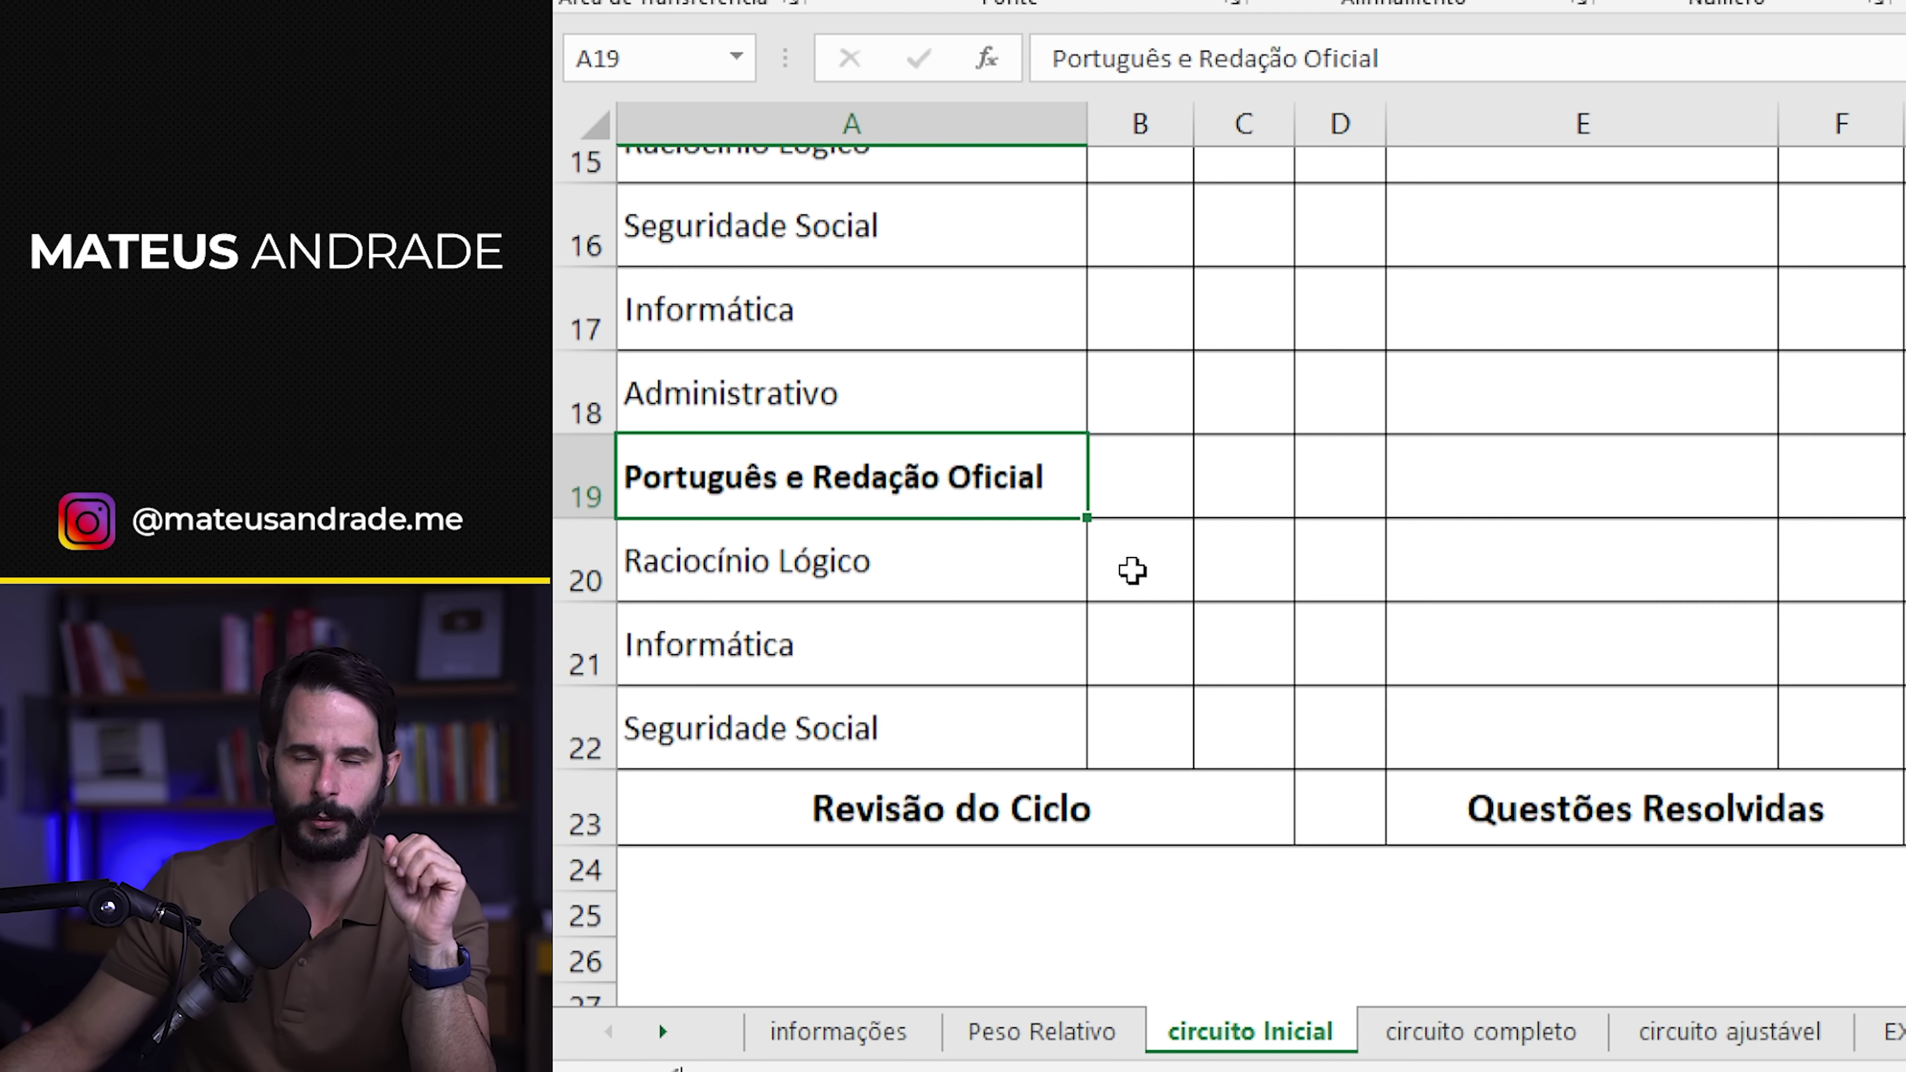
click(800, 466)
click(803, 557)
drag(803, 557, 796, 710)
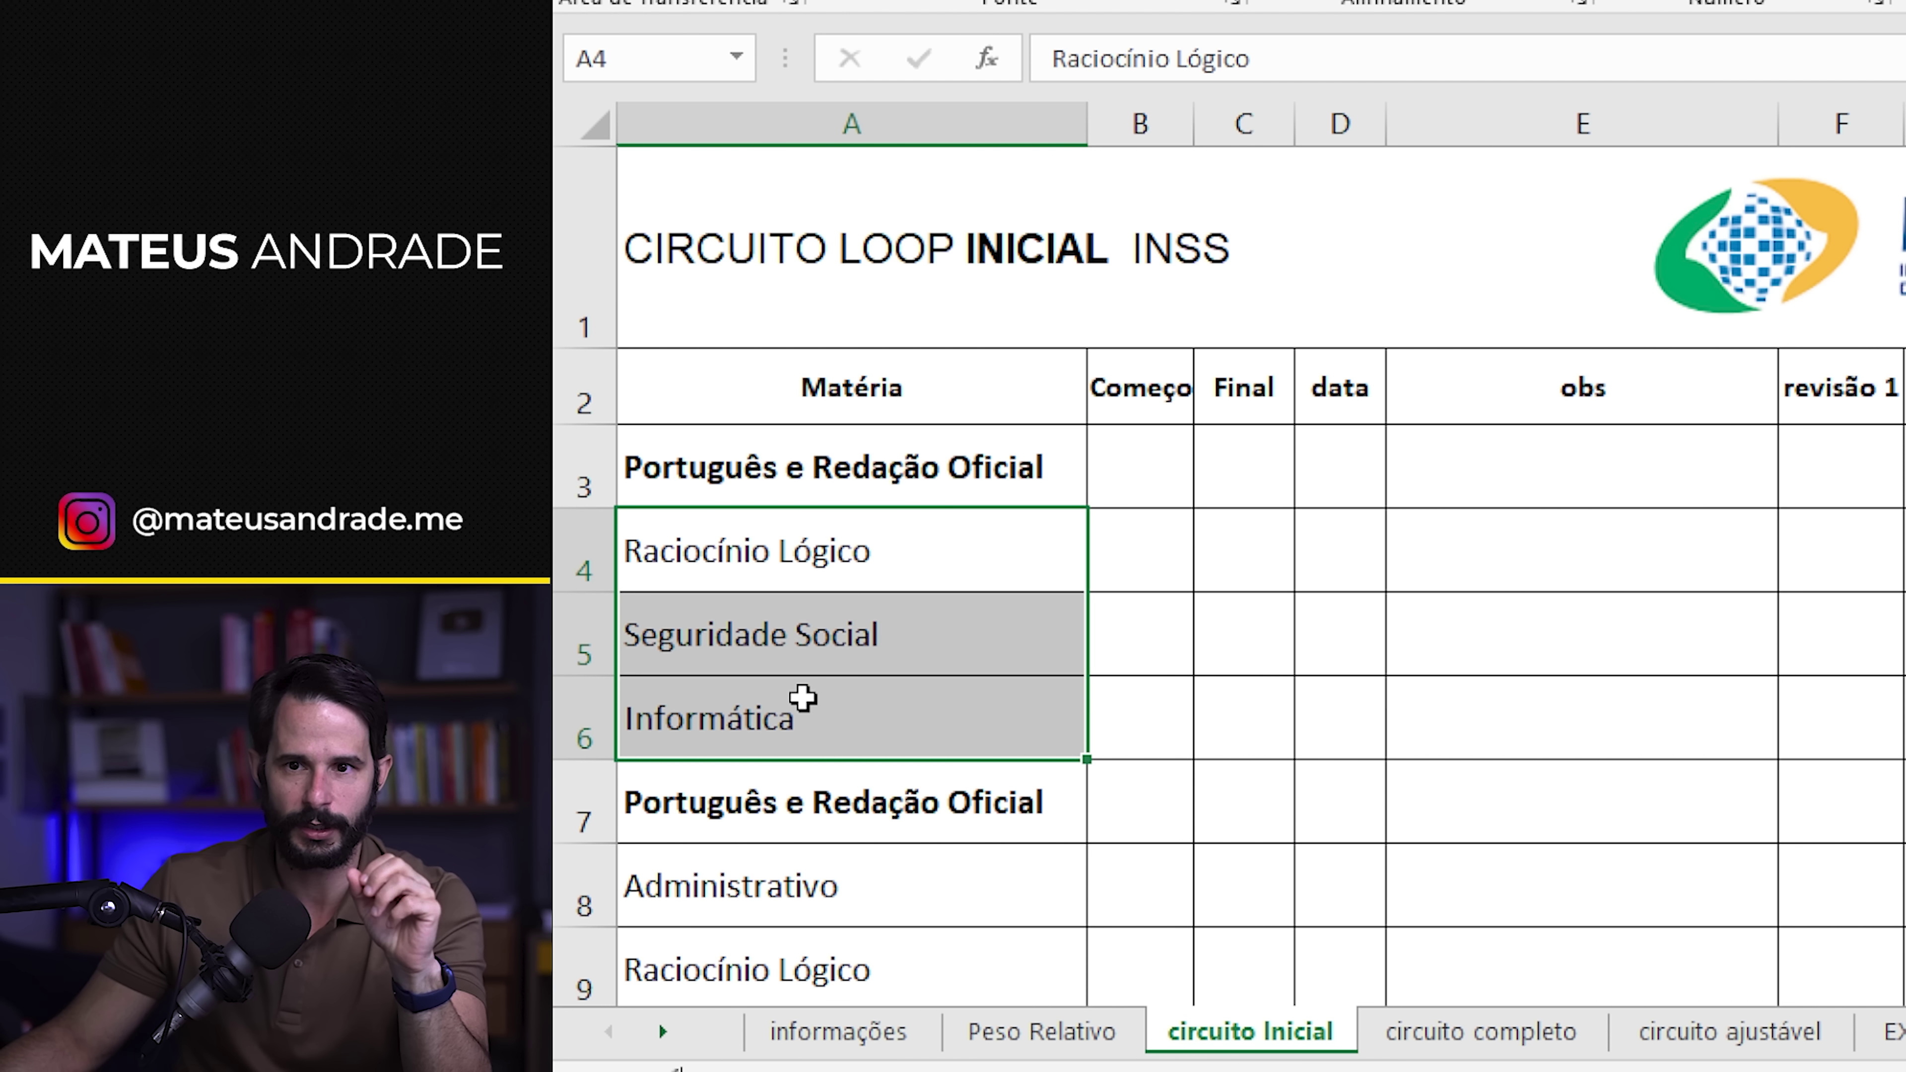
scroll(792, 647, down, 3)
click(800, 443)
drag(839, 528, 855, 587)
click(877, 672)
scroll(878, 671, down, 3)
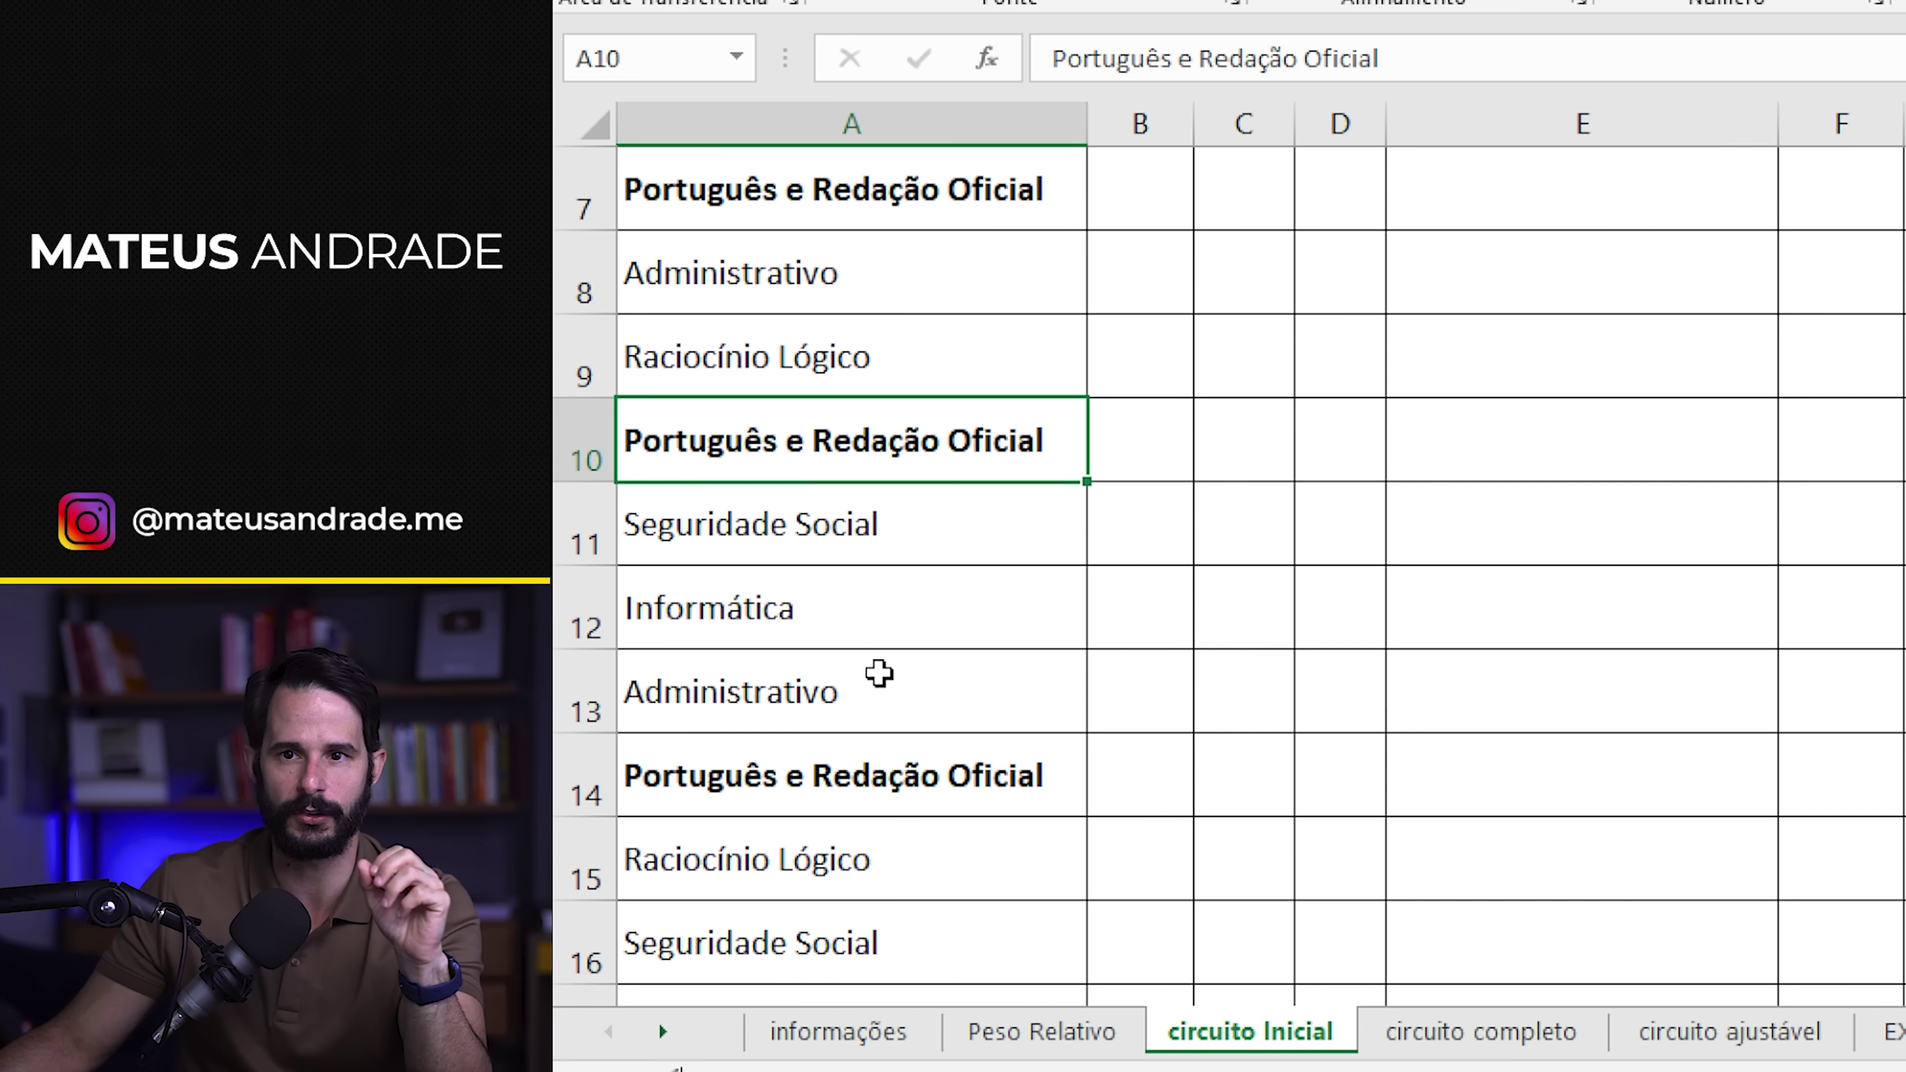
drag(745, 511, 781, 661)
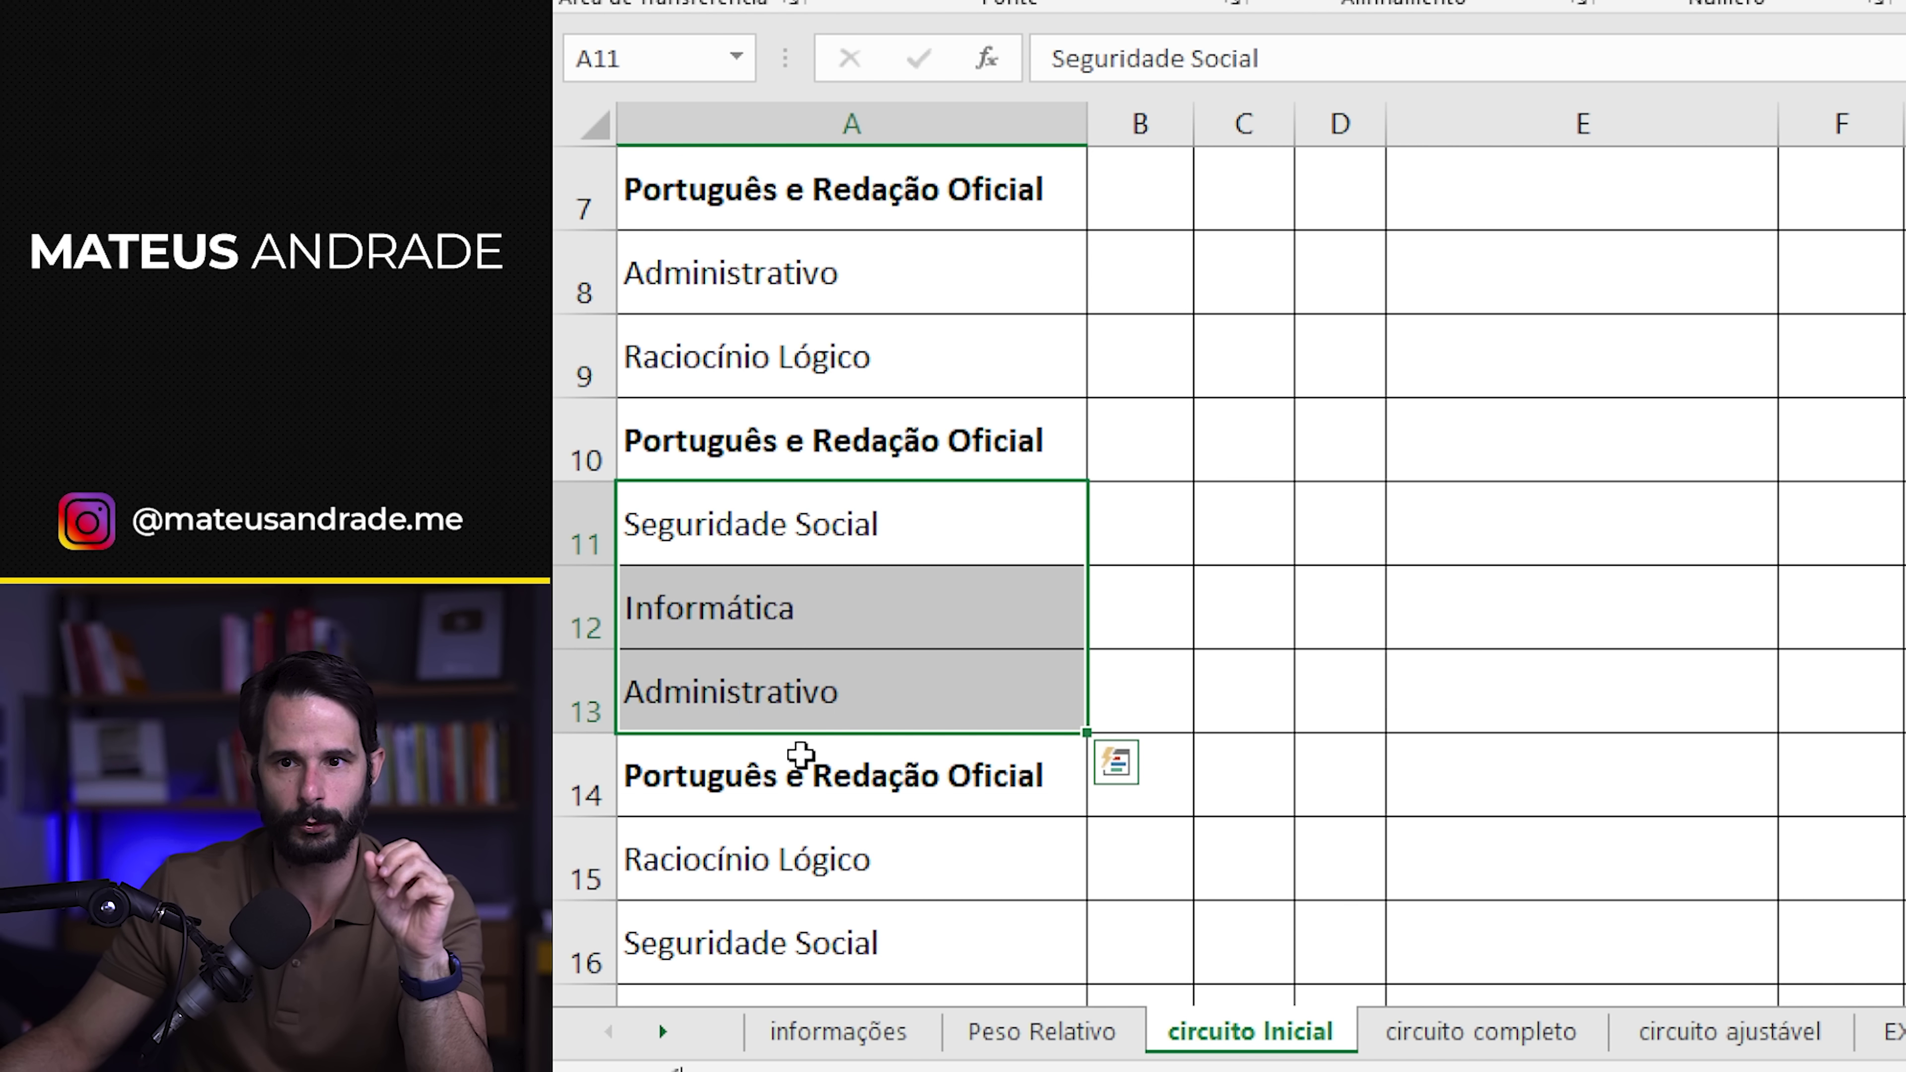
click(800, 766)
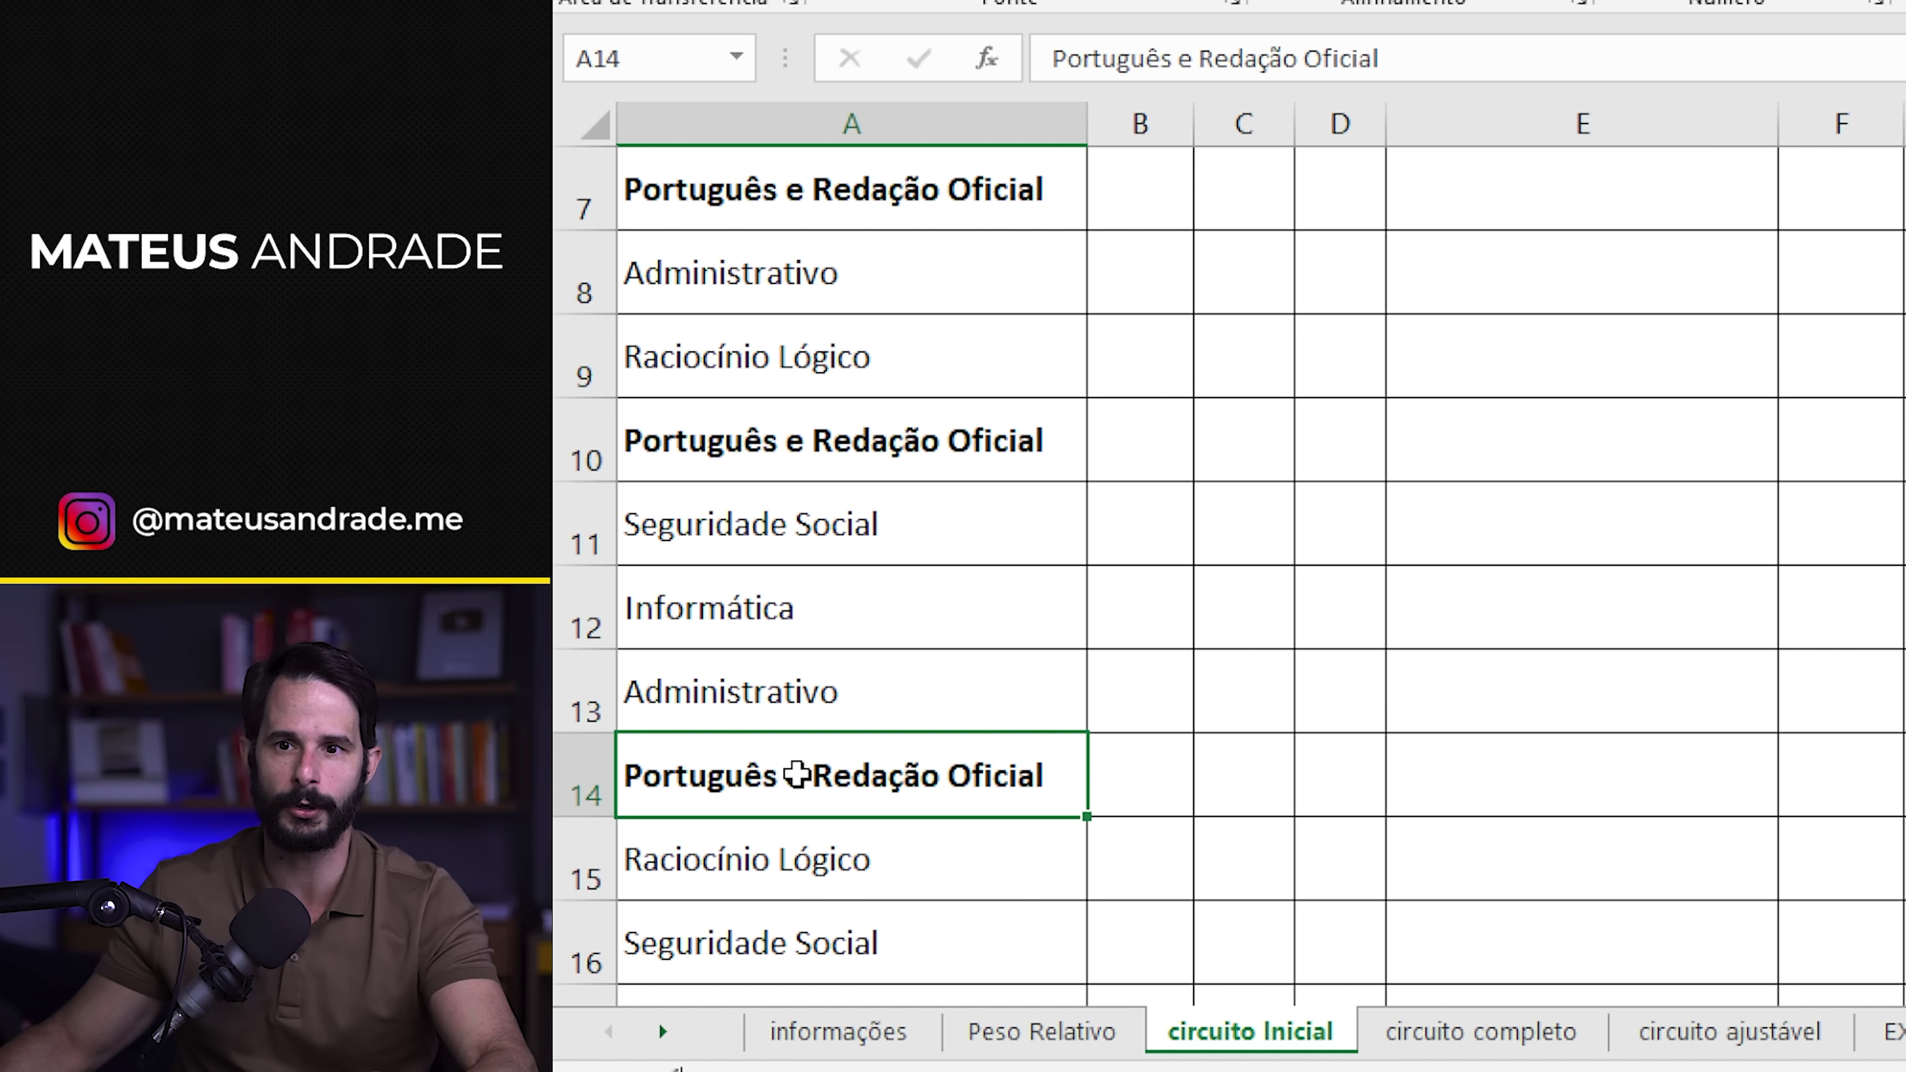
- Enter 10:38 as the Começo time of the first Português e Redação Oficial session in row 3
scroll(859, 515, up, 2)
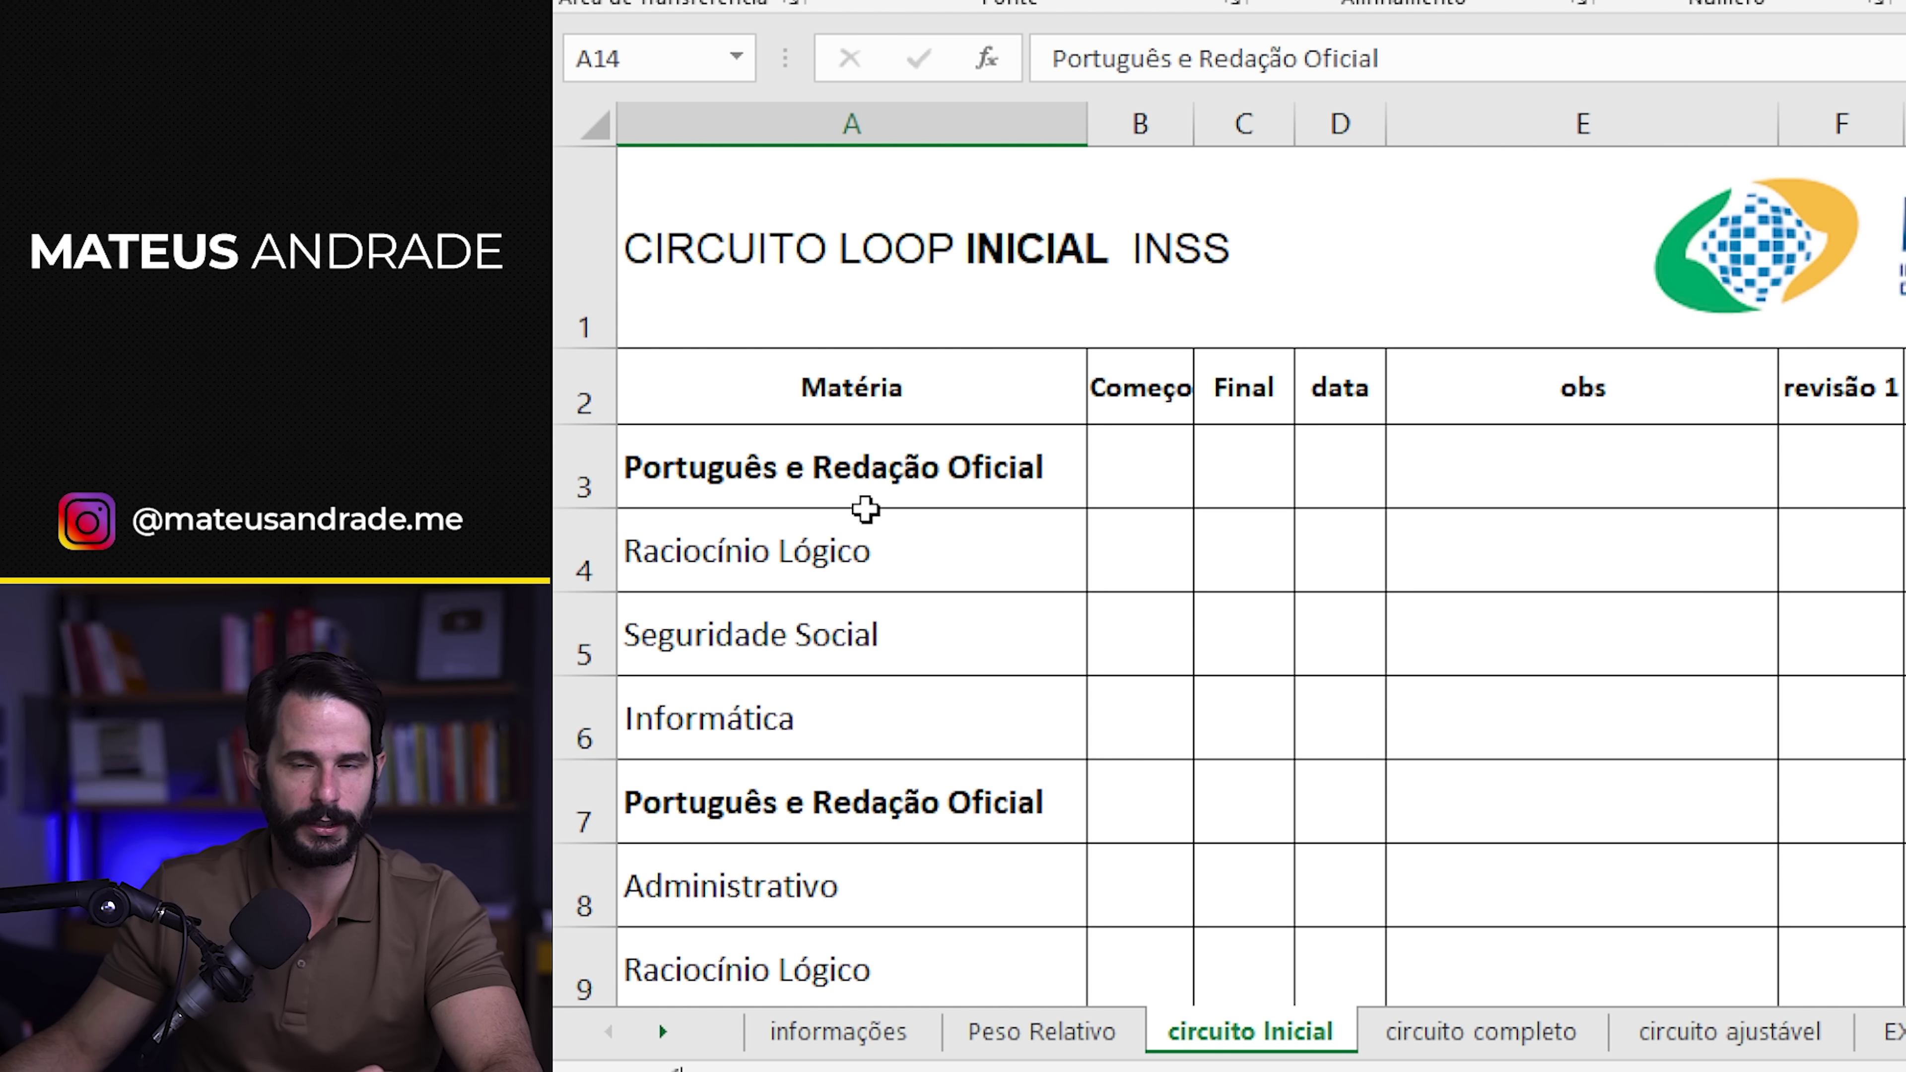
click(943, 461)
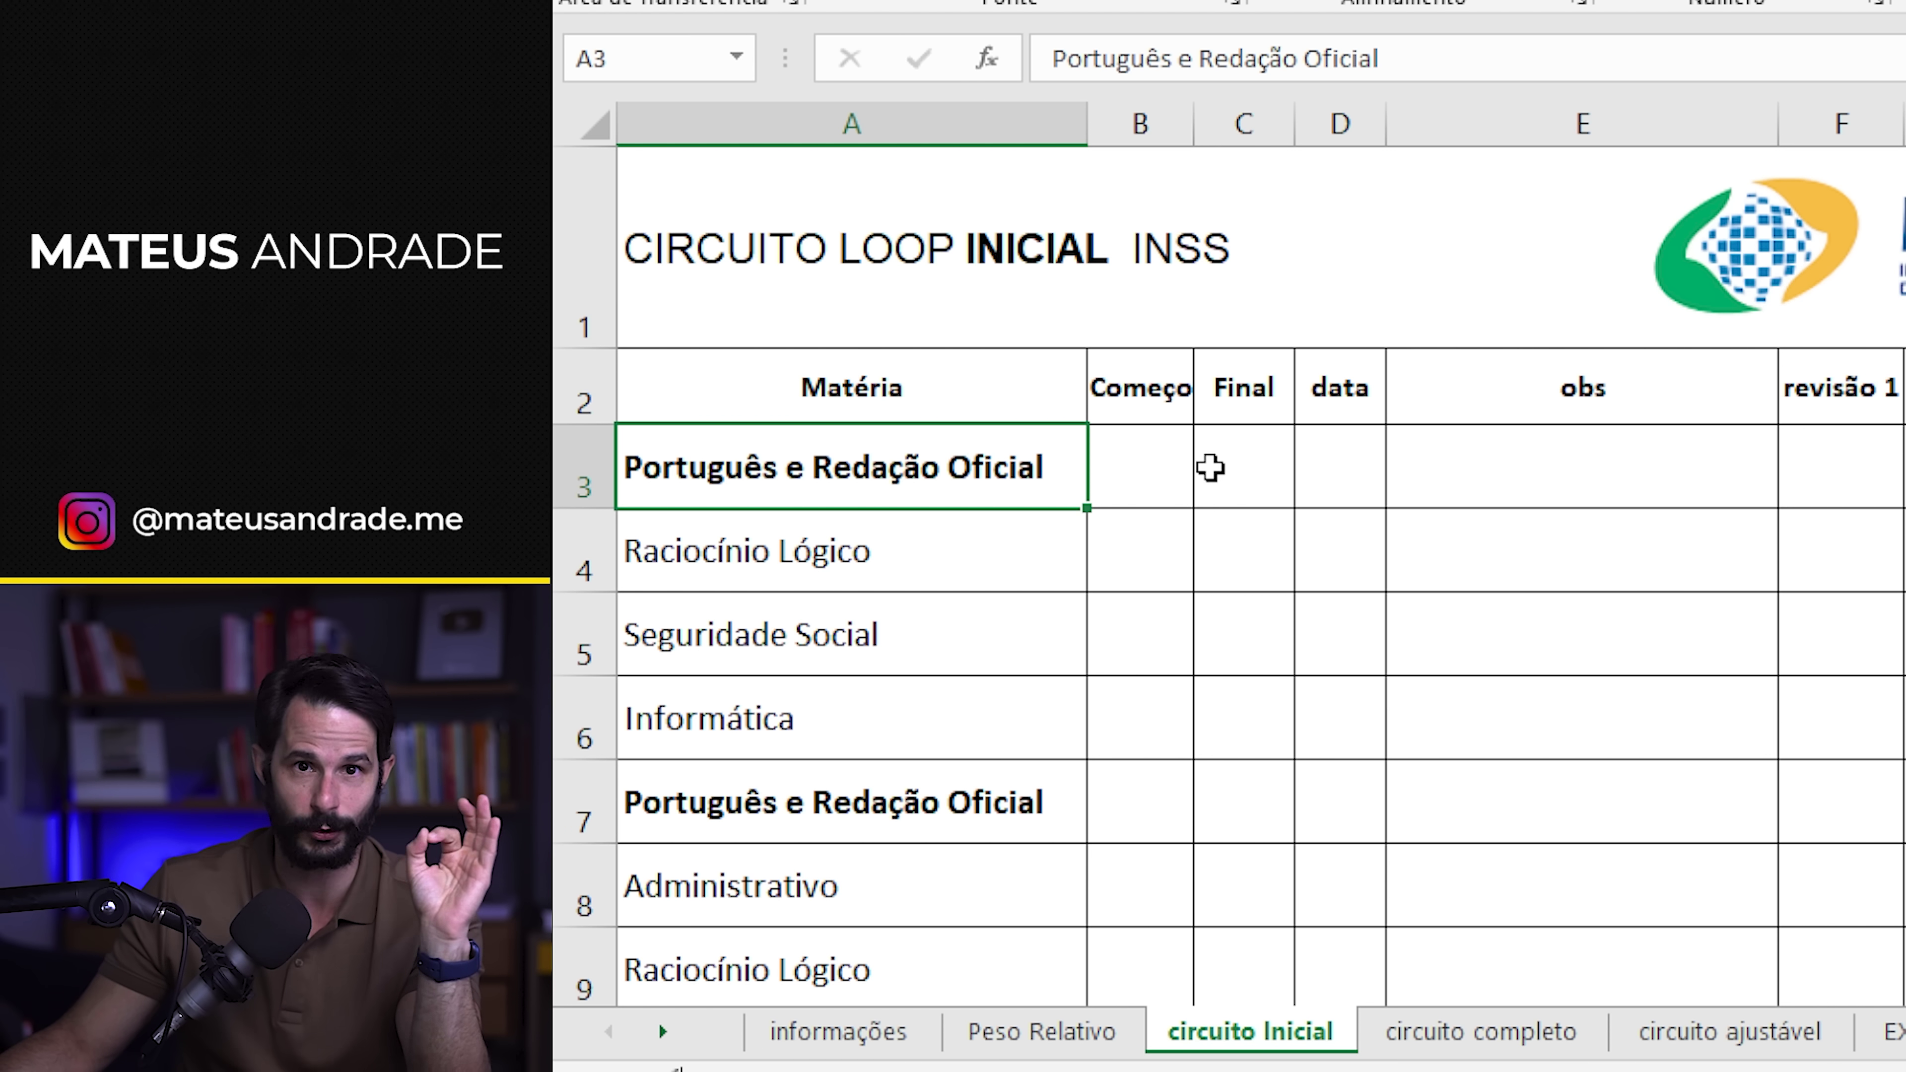
click(1171, 454)
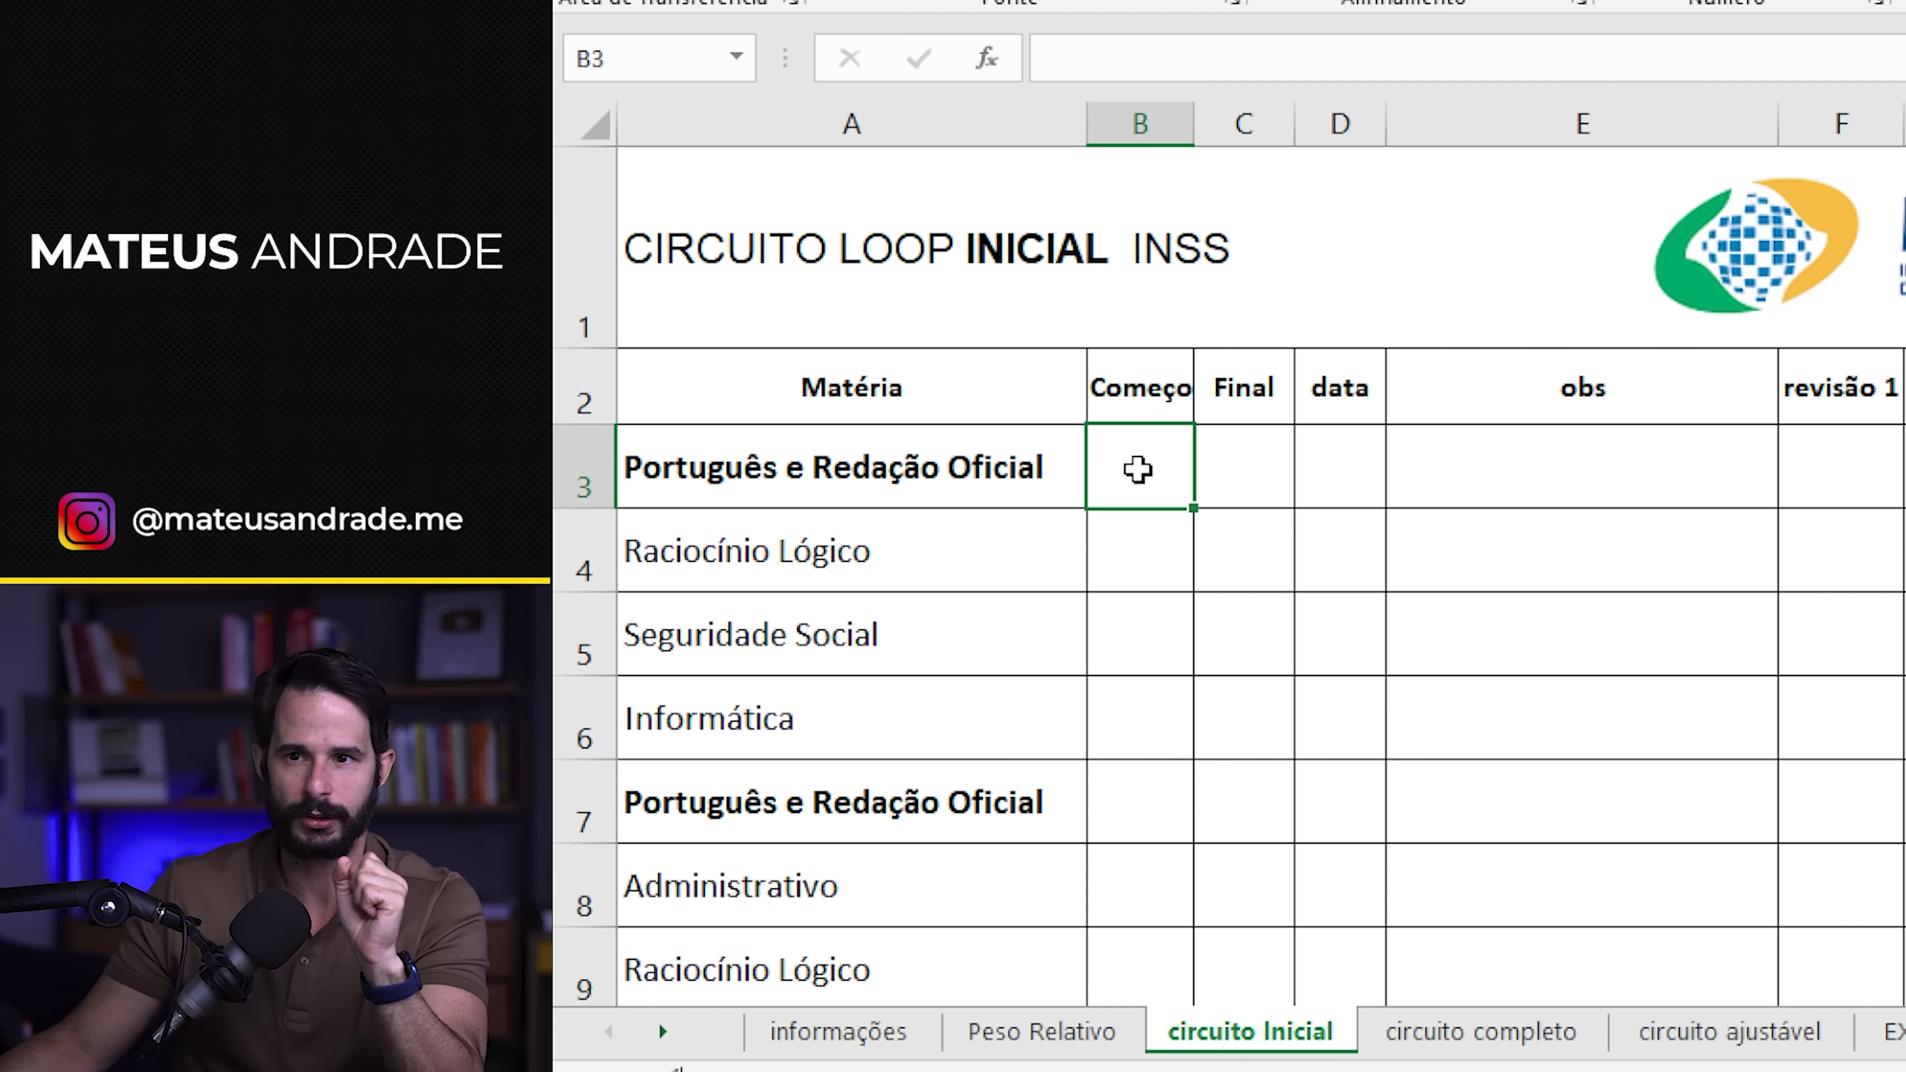
text(10)
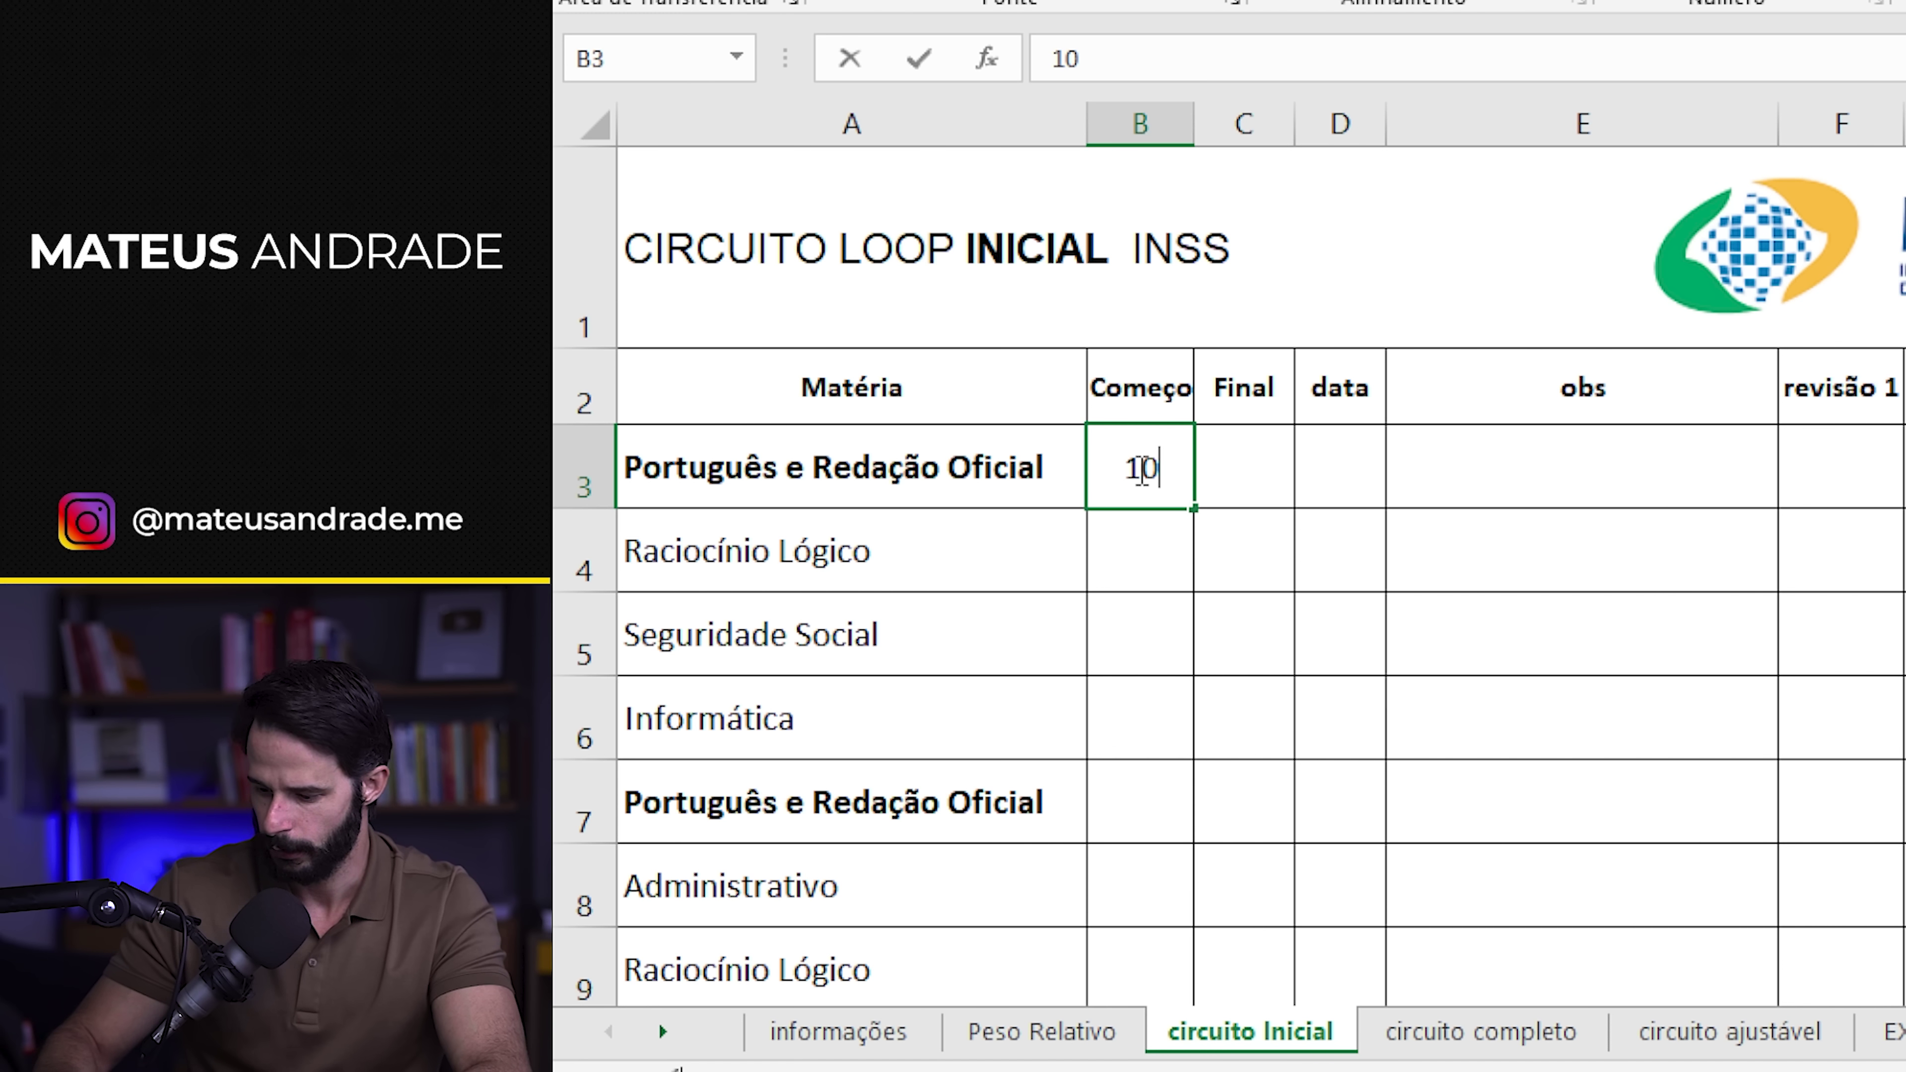
text(:38)
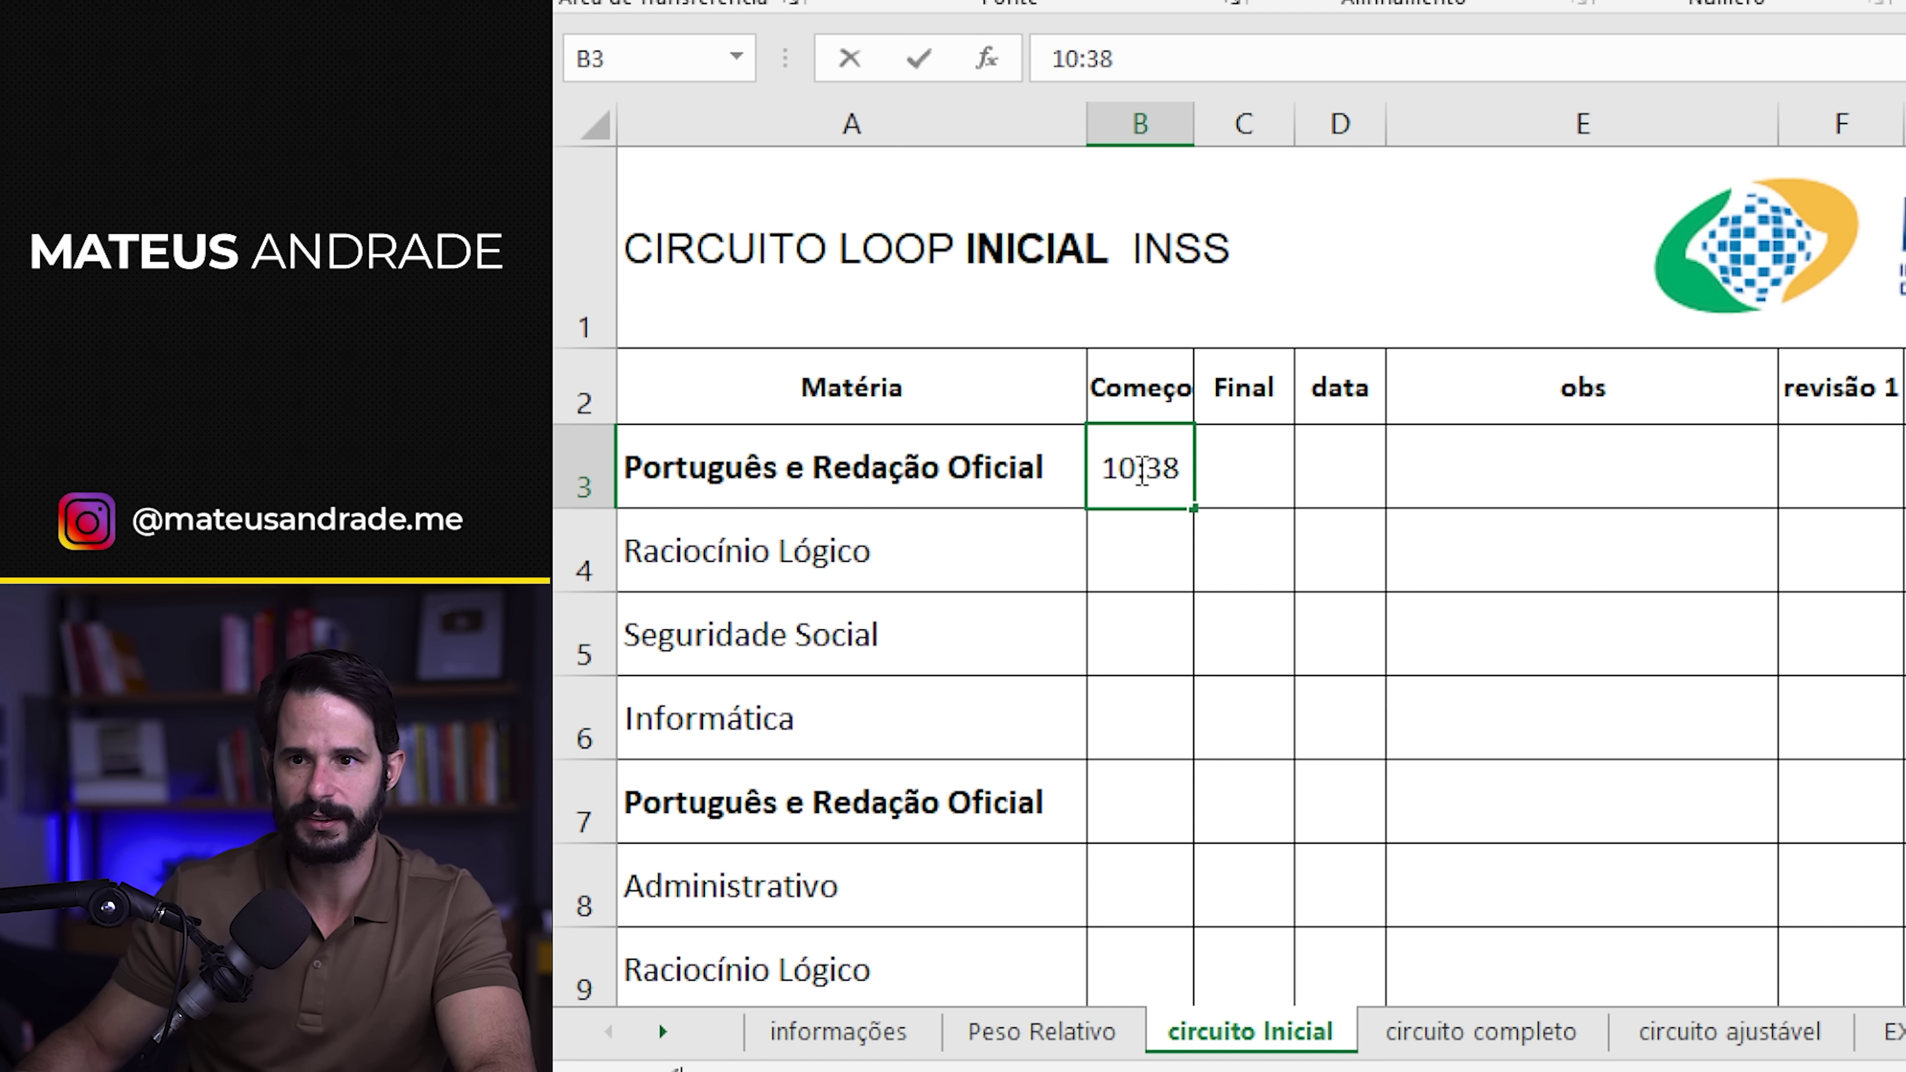
key(Return)
click(1139, 469)
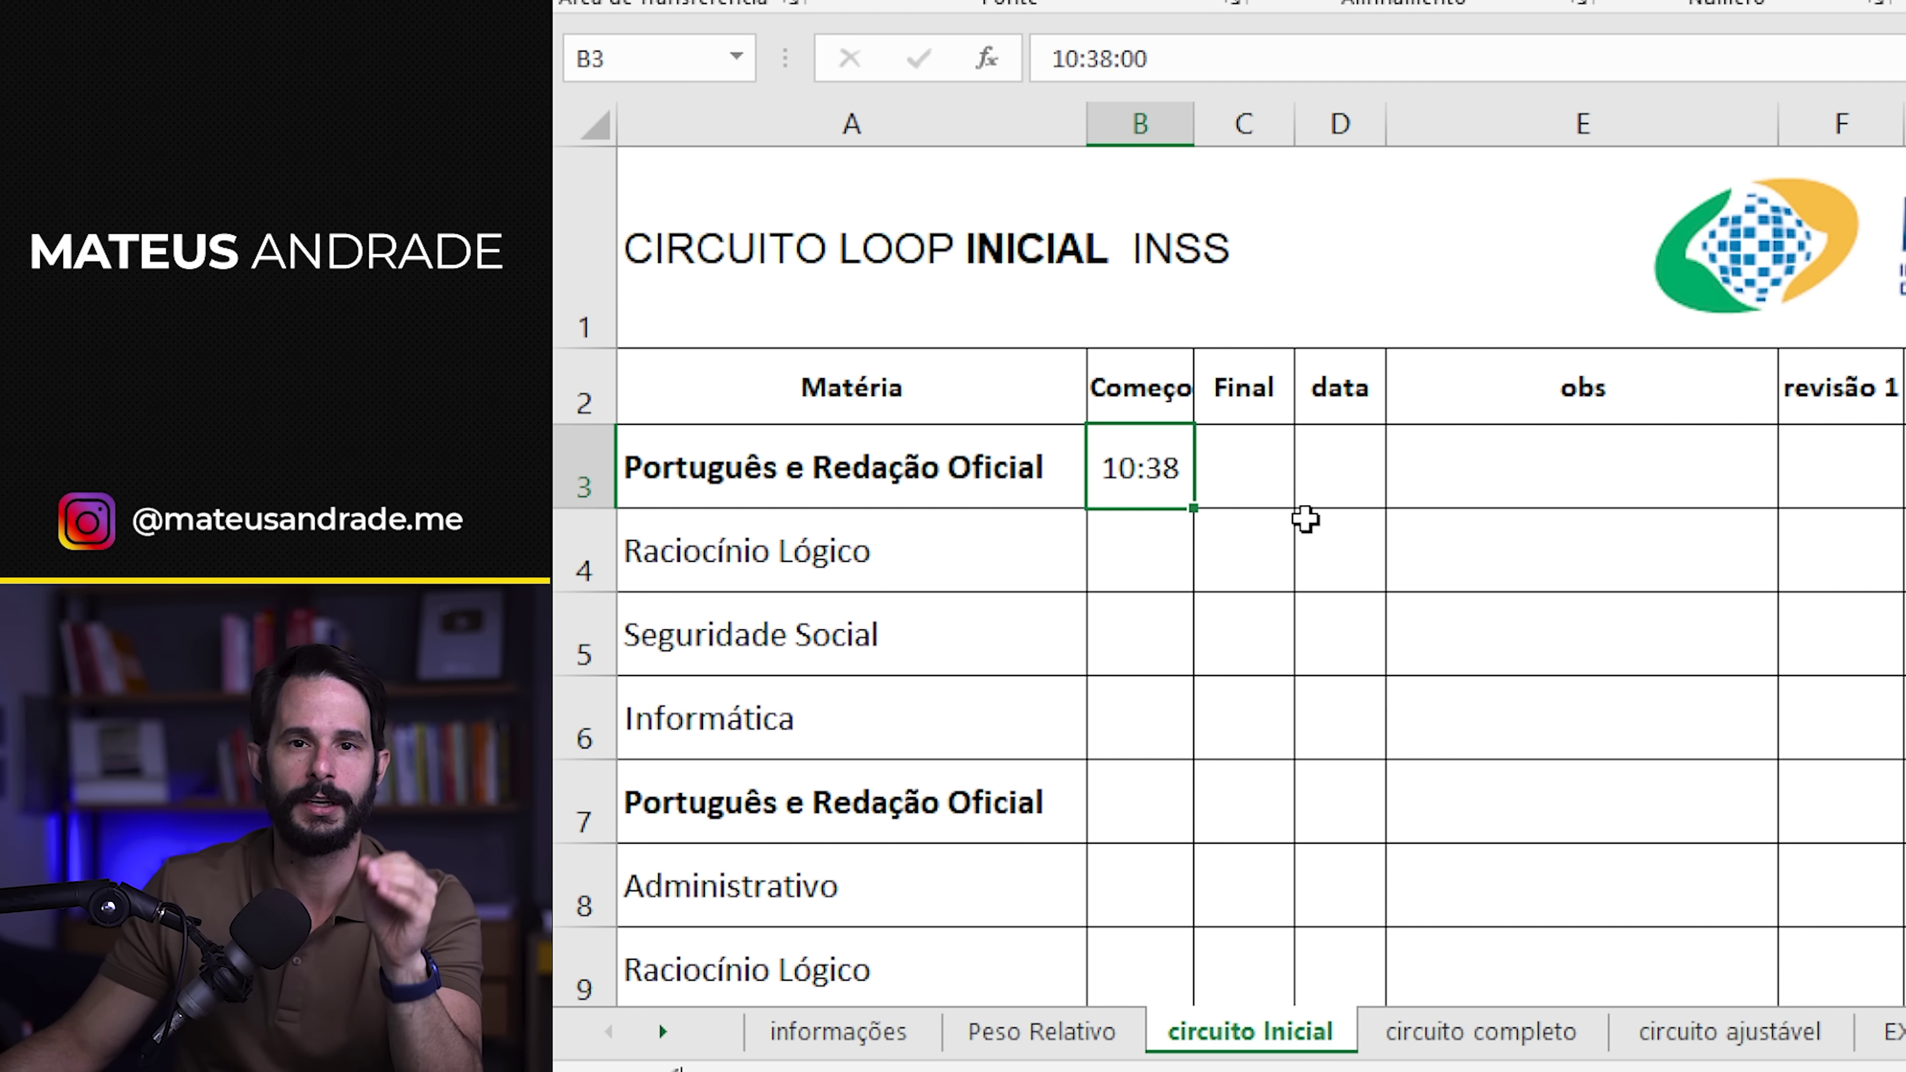
- Note the session durations beside the circuit table, with 50 in J3 and 90 in J4
click(814, 462)
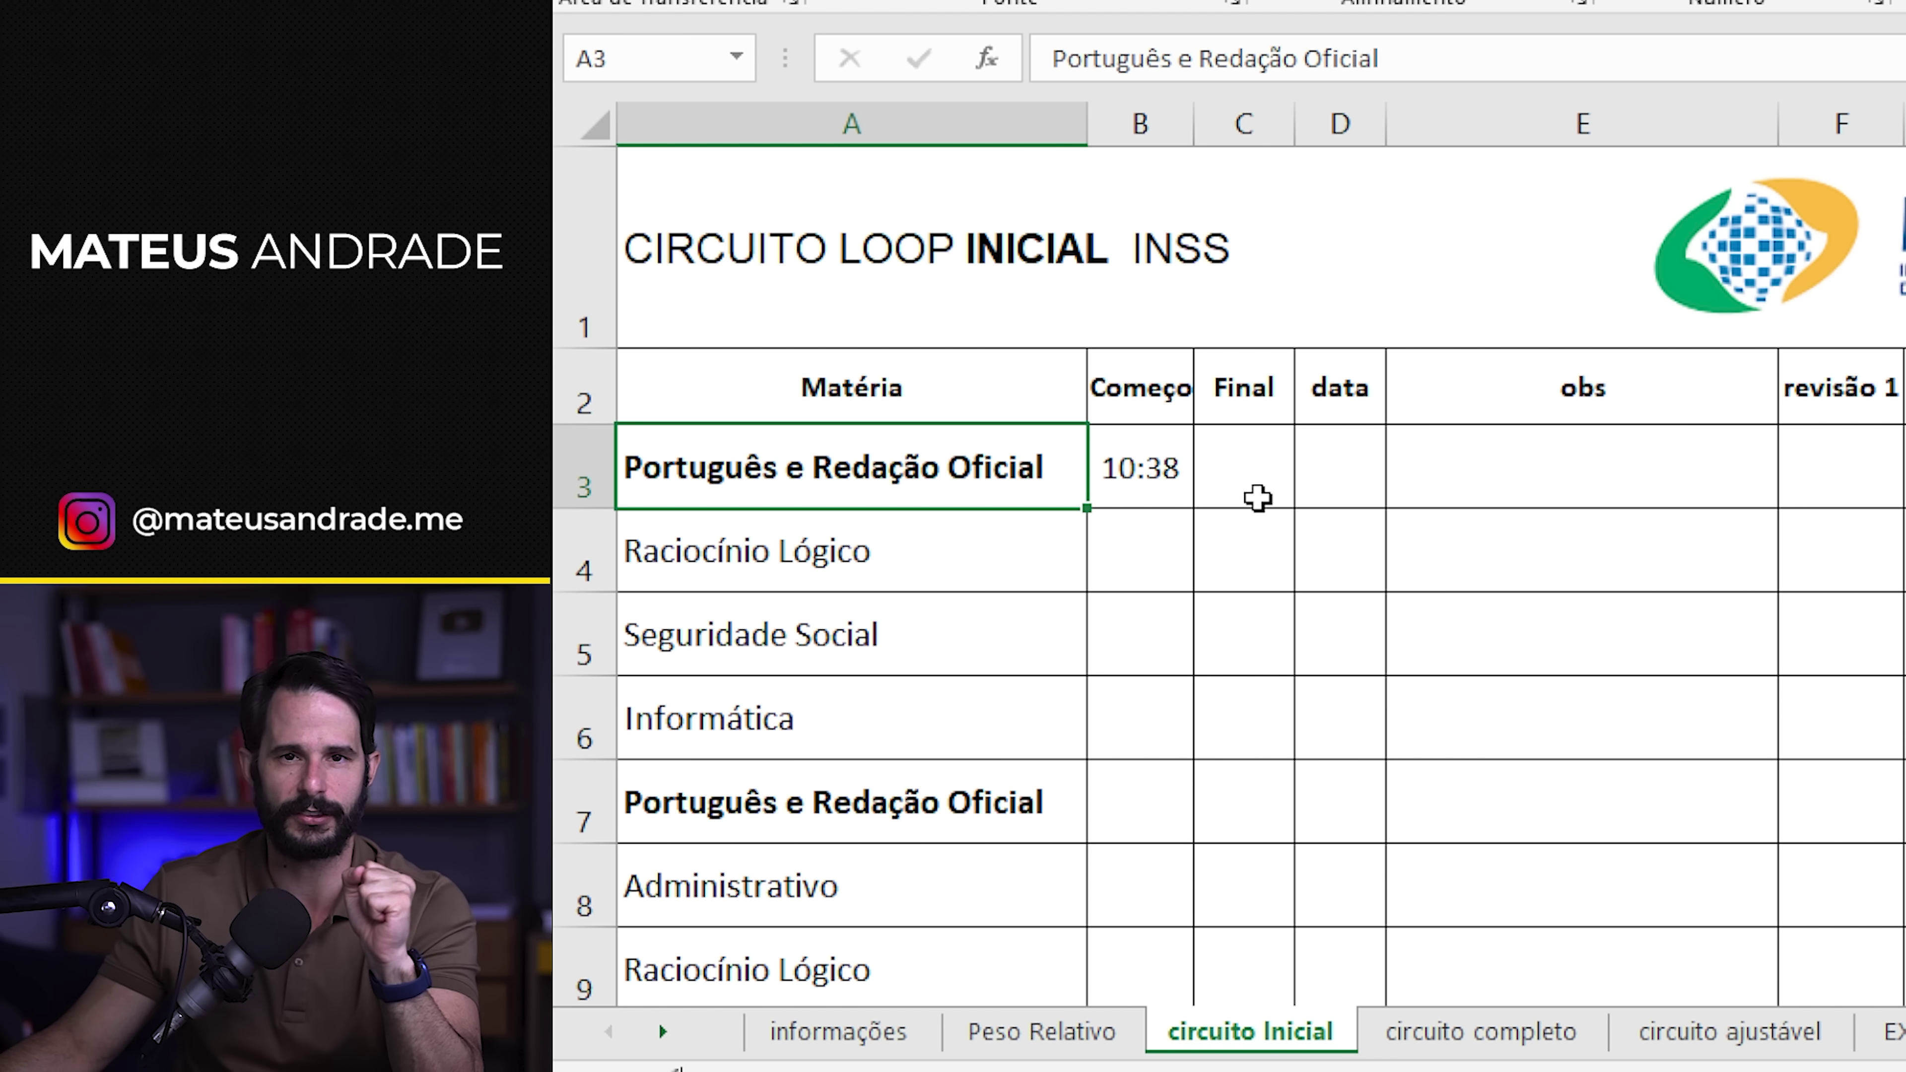
click(1168, 472)
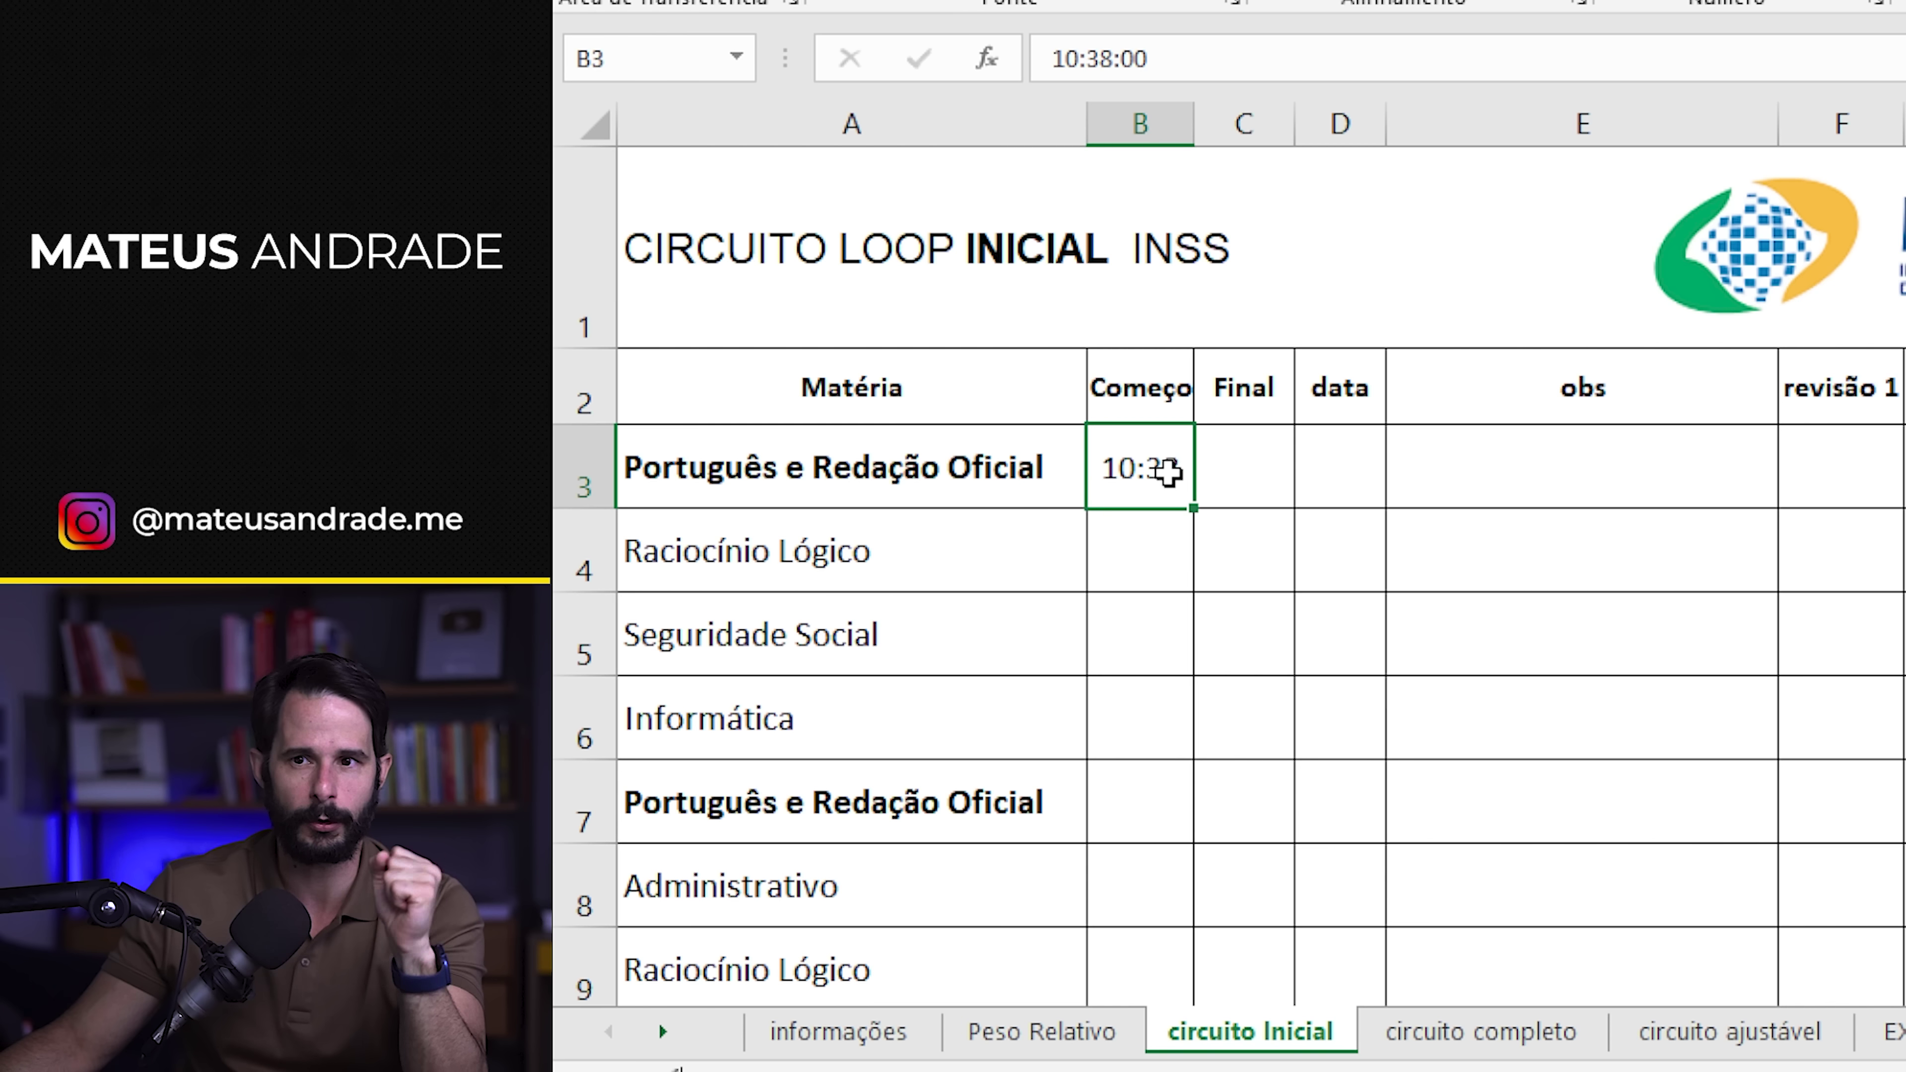
click(1538, 498)
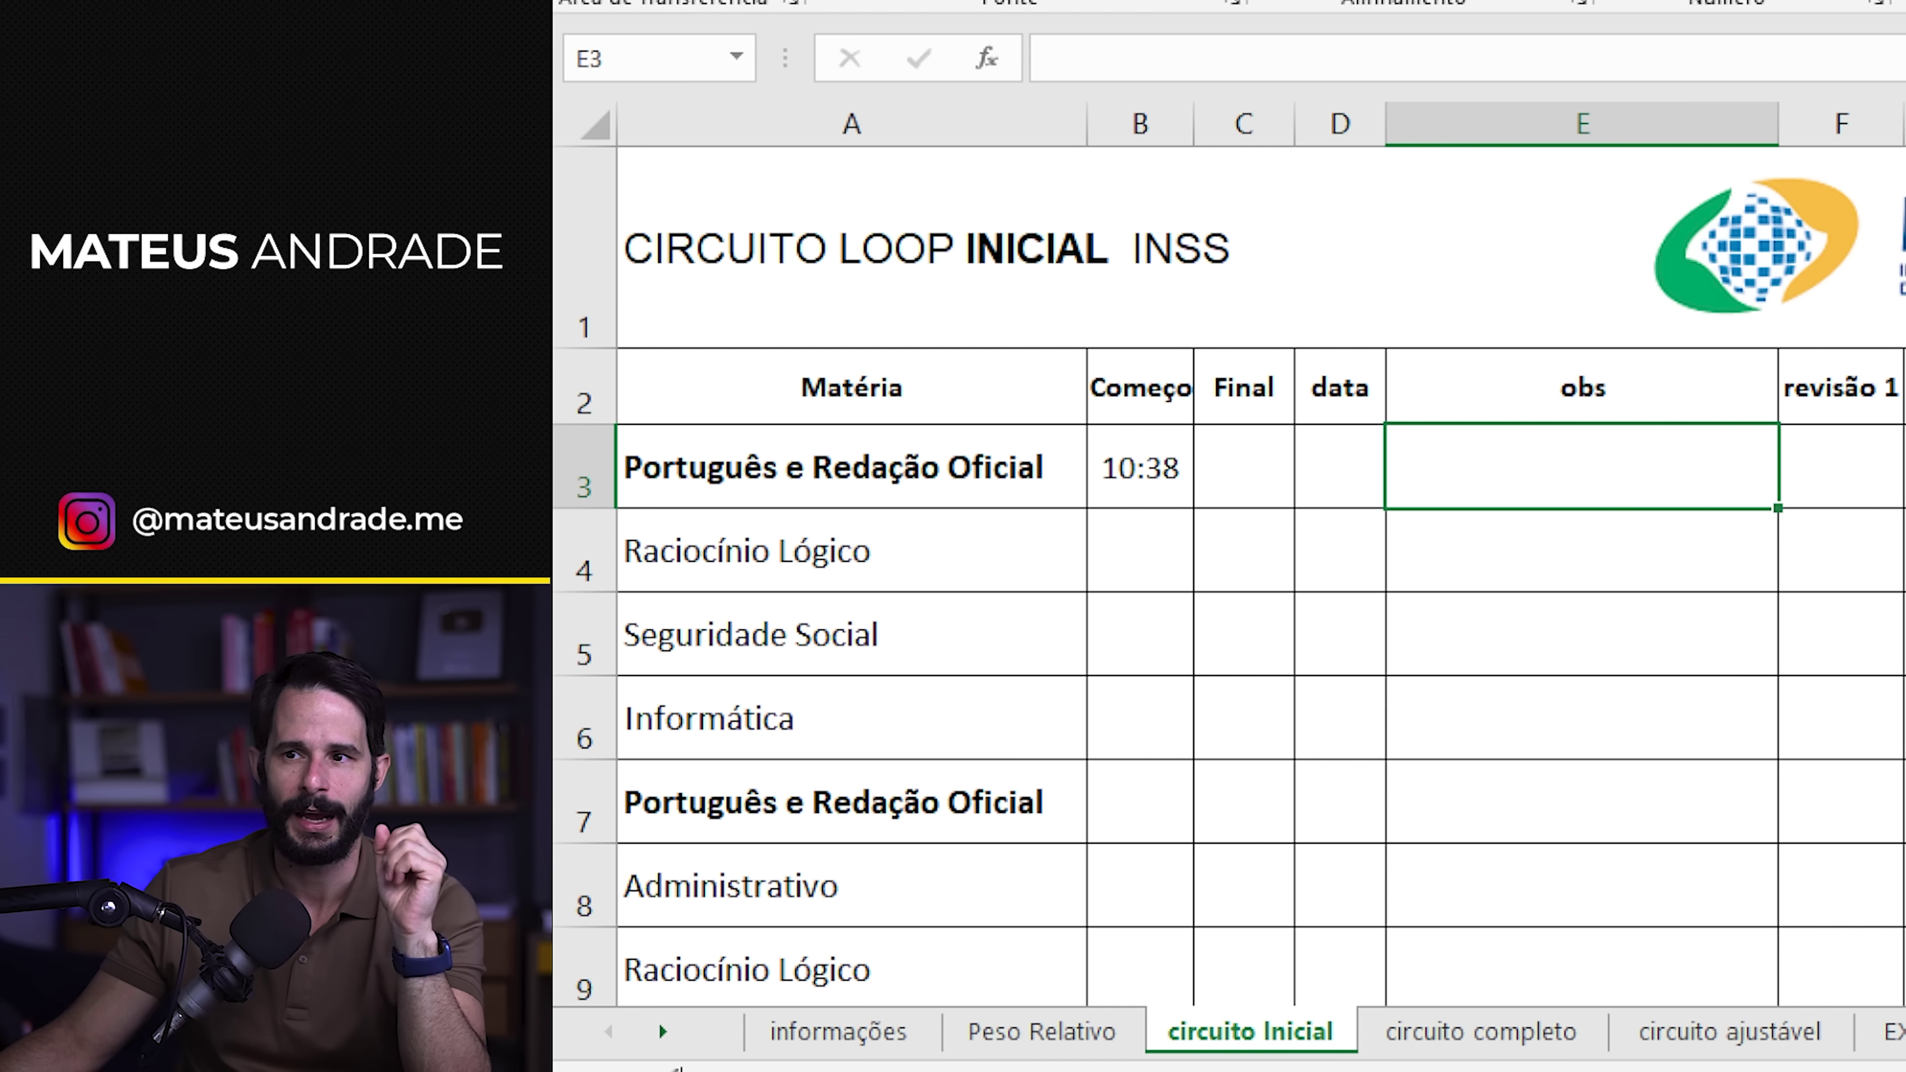
click(1899, 387)
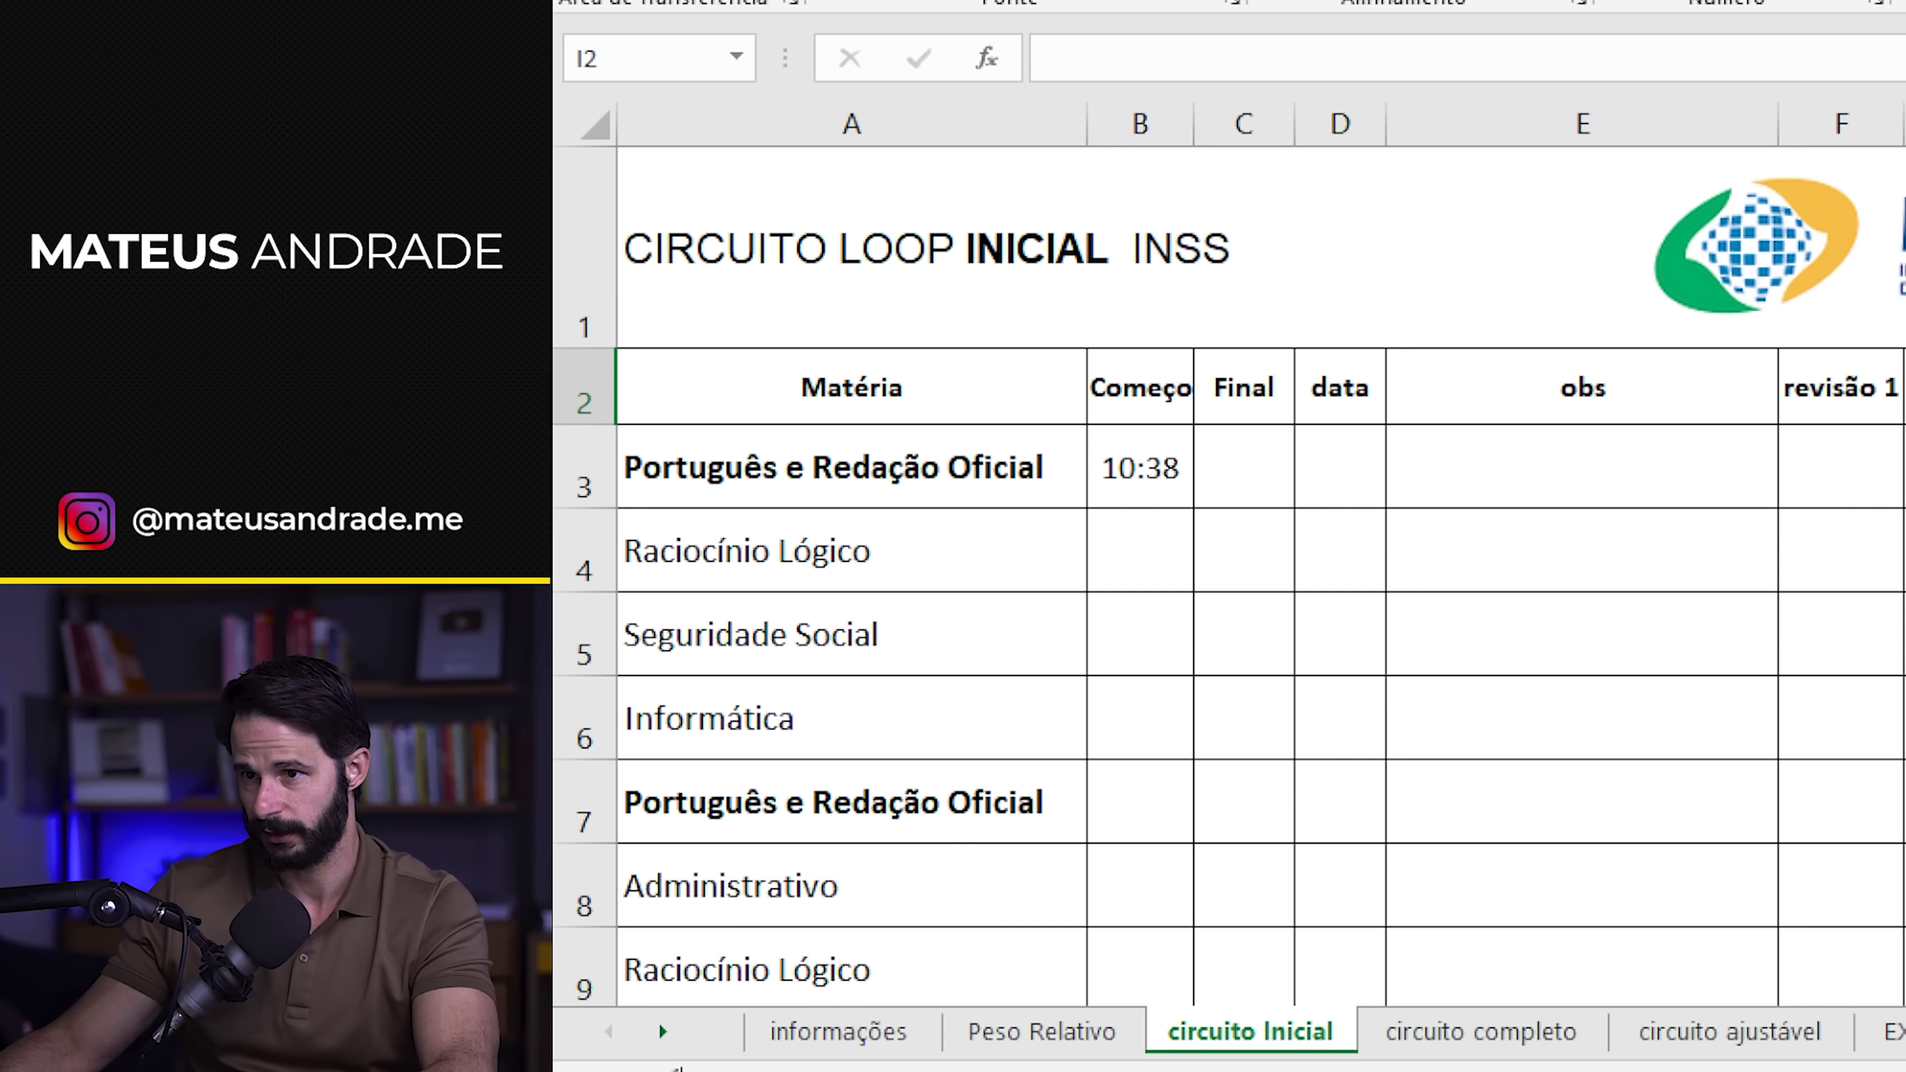
click(1899, 467)
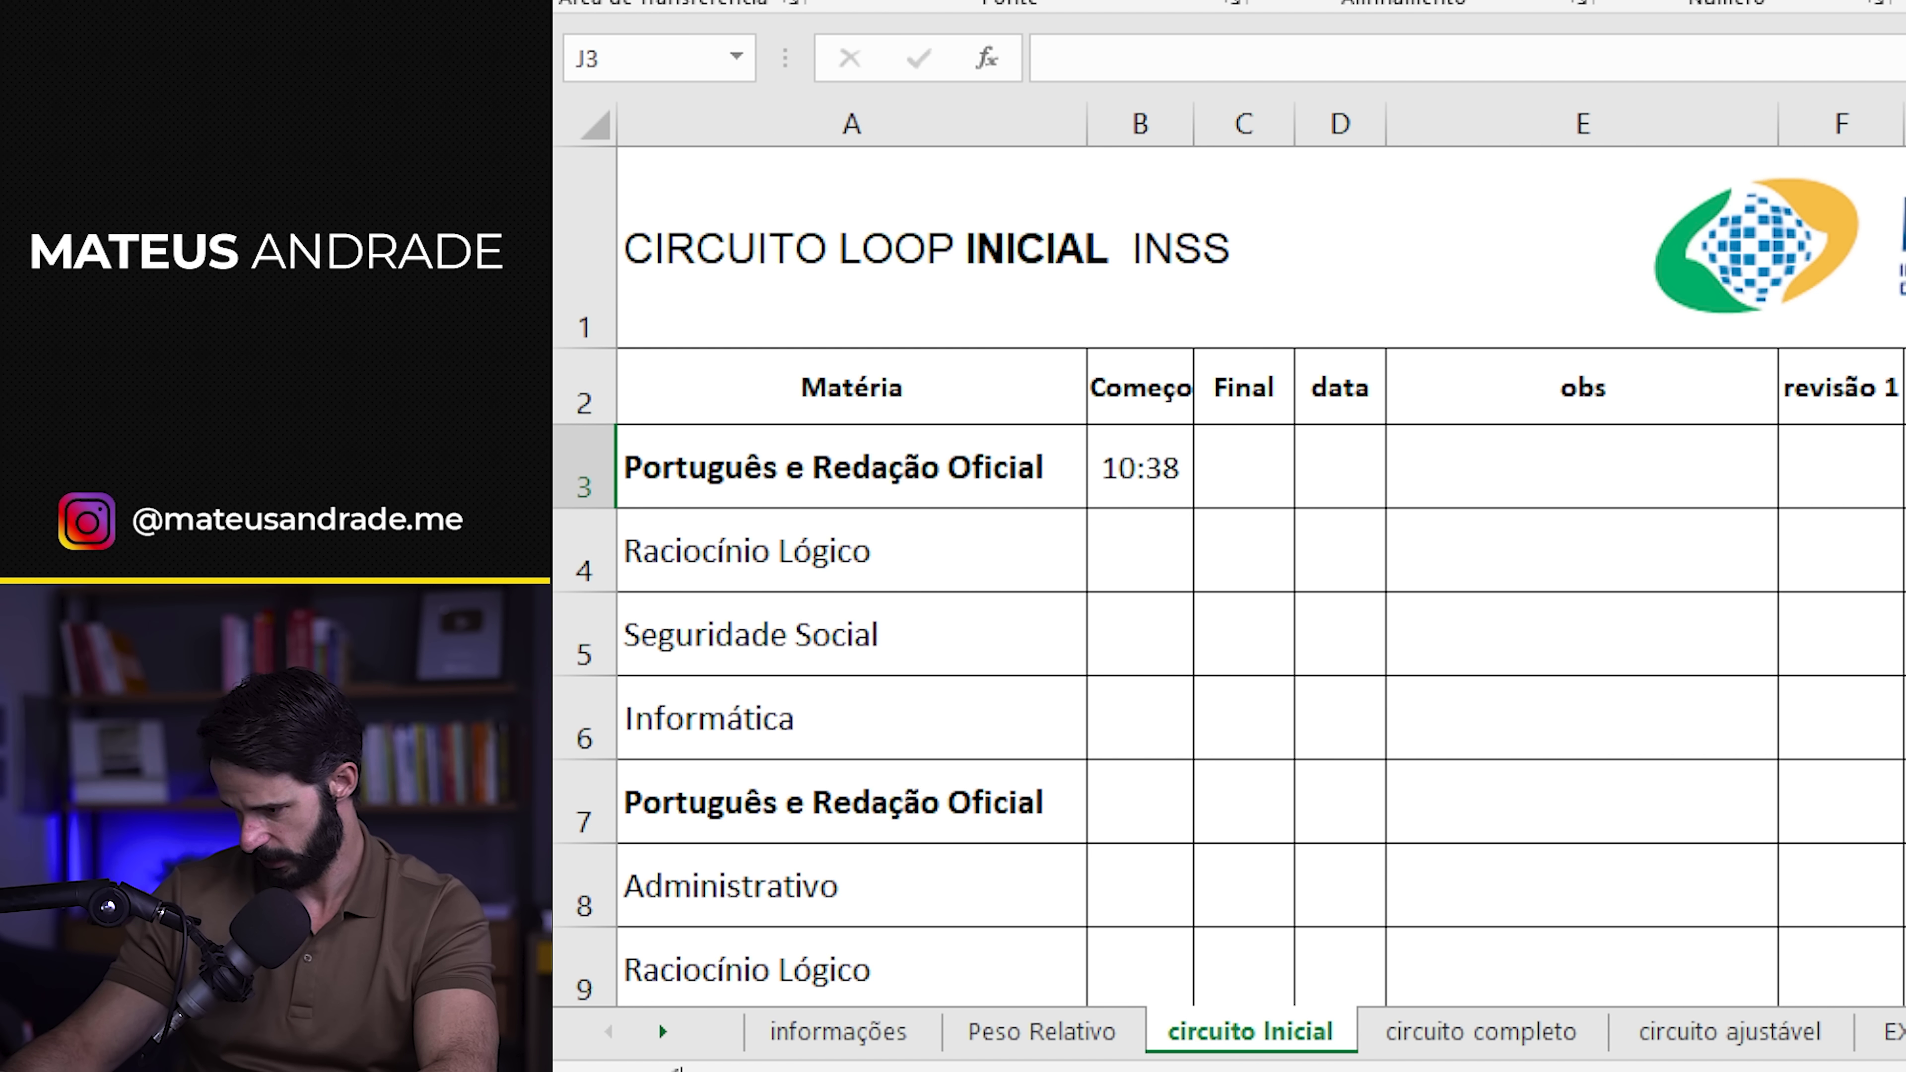
text(50)
key(Return)
text(90)
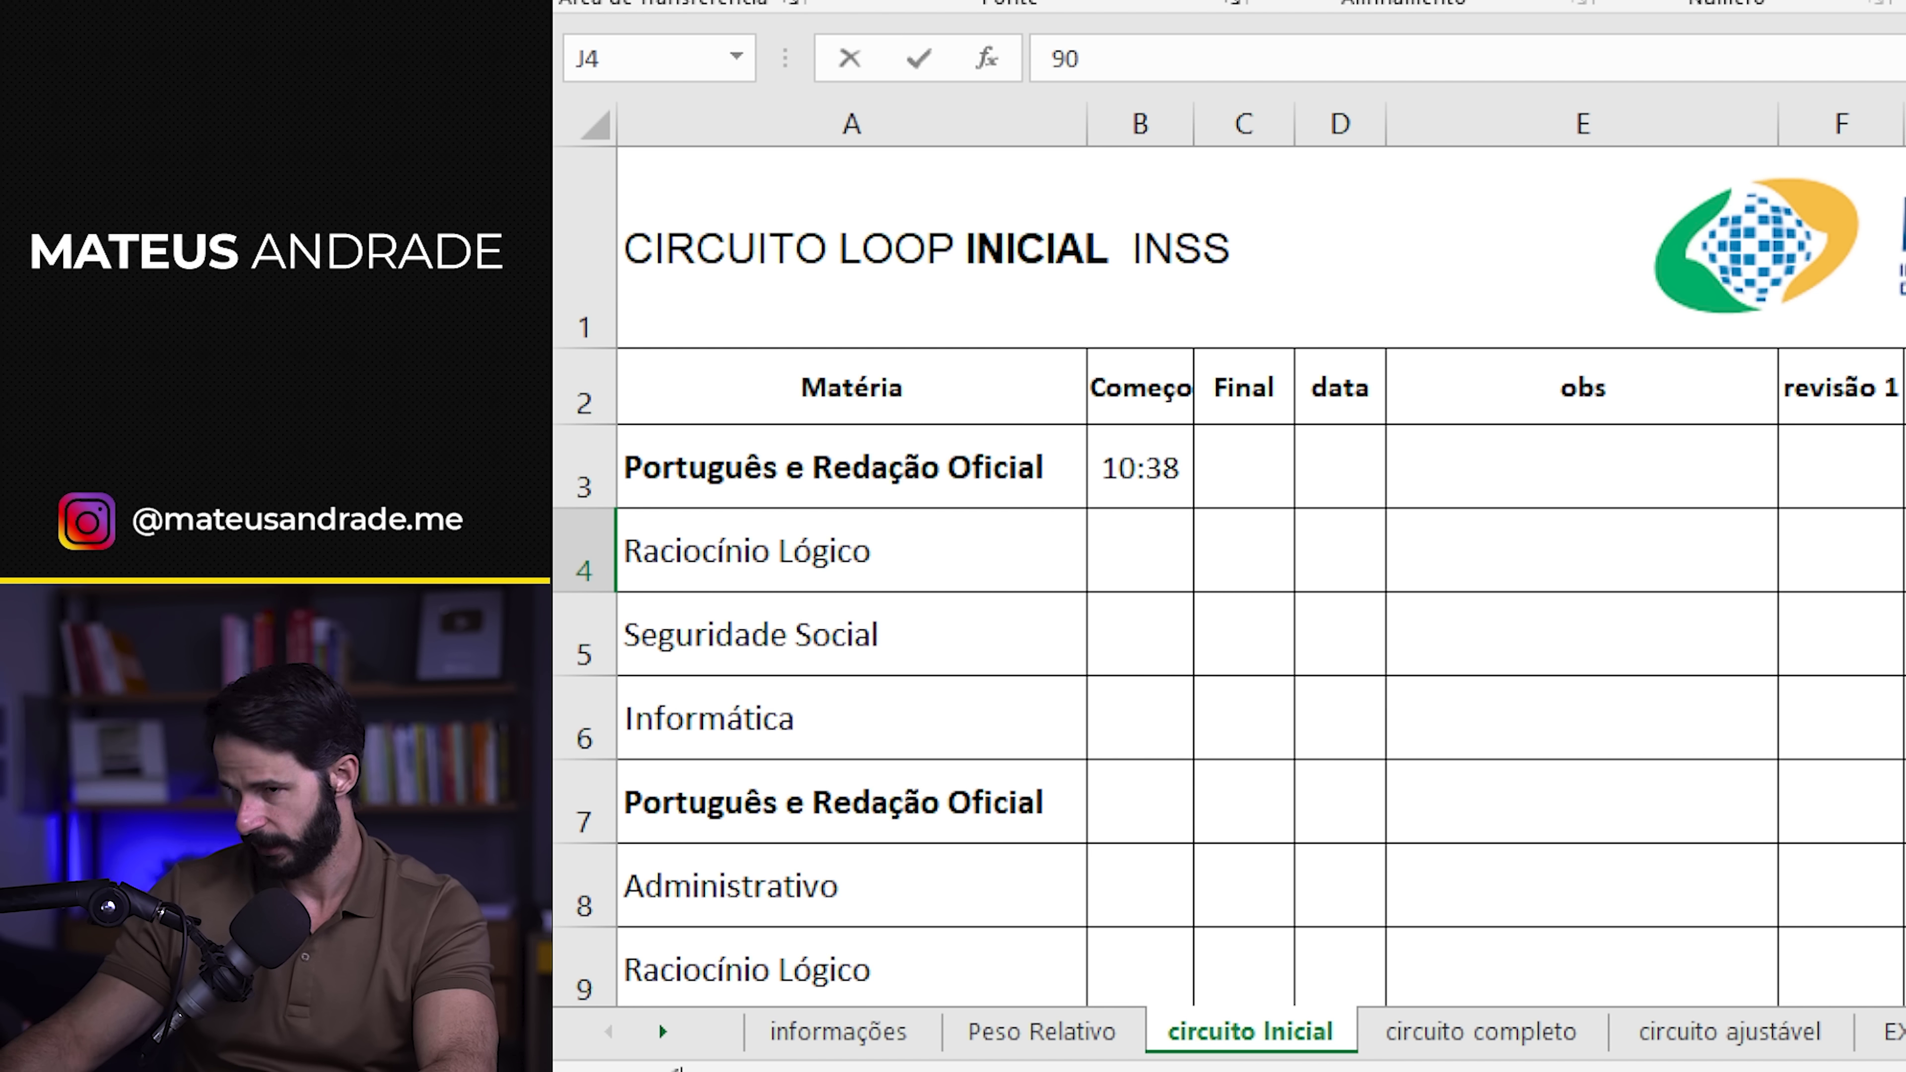
- Label the two durations with their unit, entering MINUTO in K3 and MINUTOS in K4
click(1899, 467)
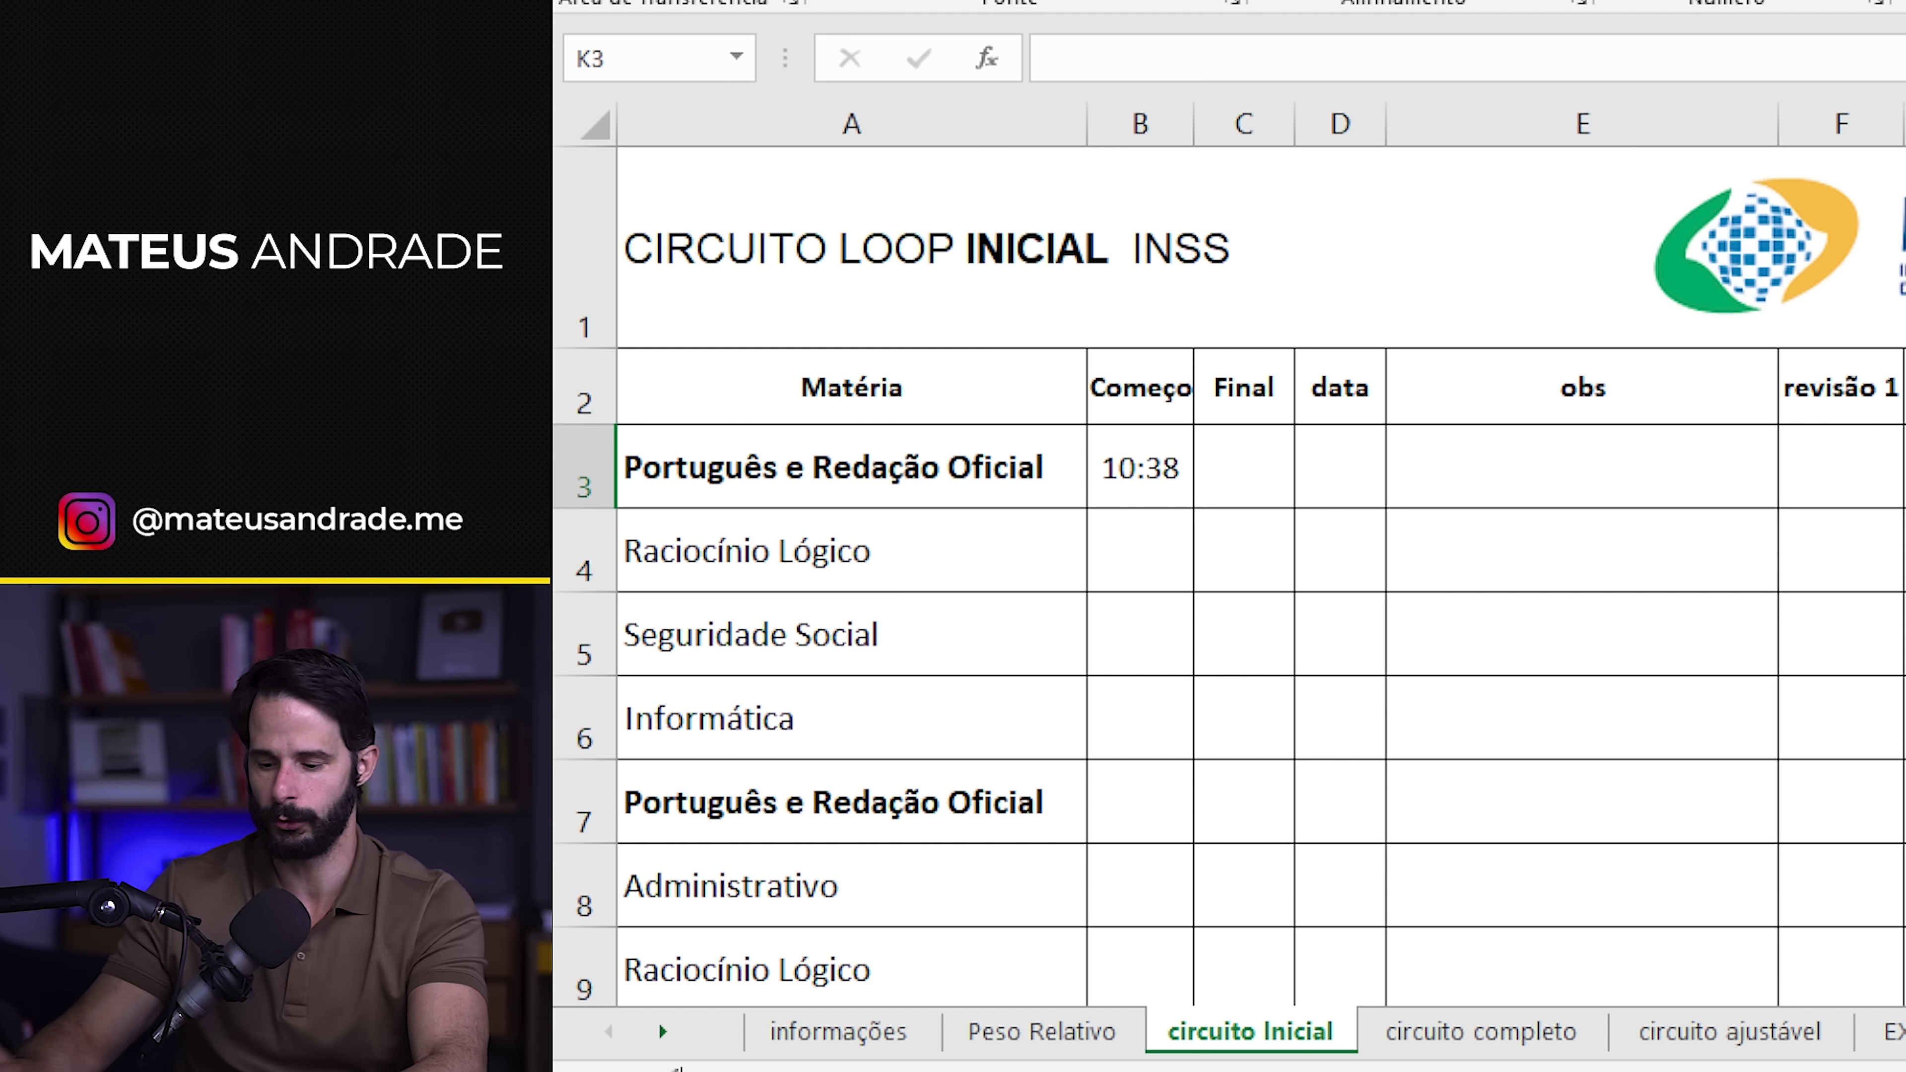
text(MINUTO)
key(Return)
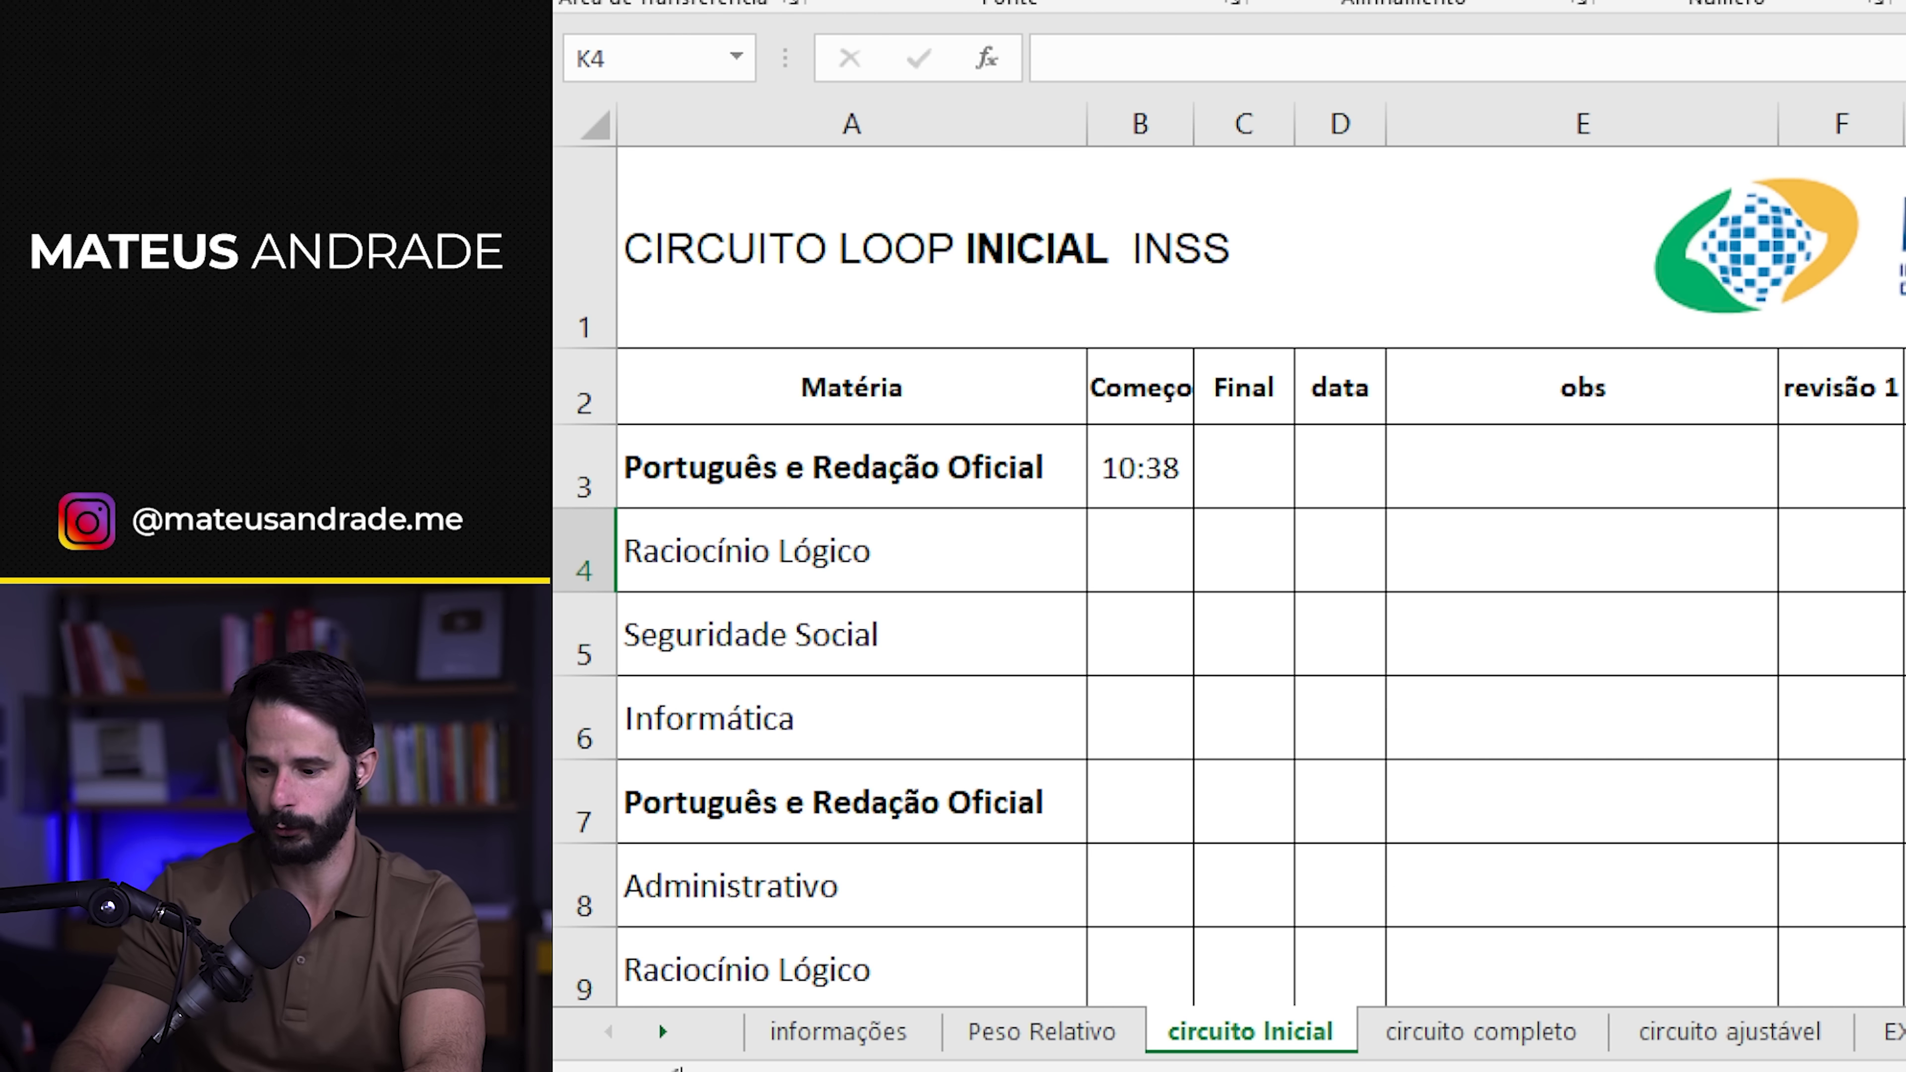
text(MINUTOS)
key(Return)
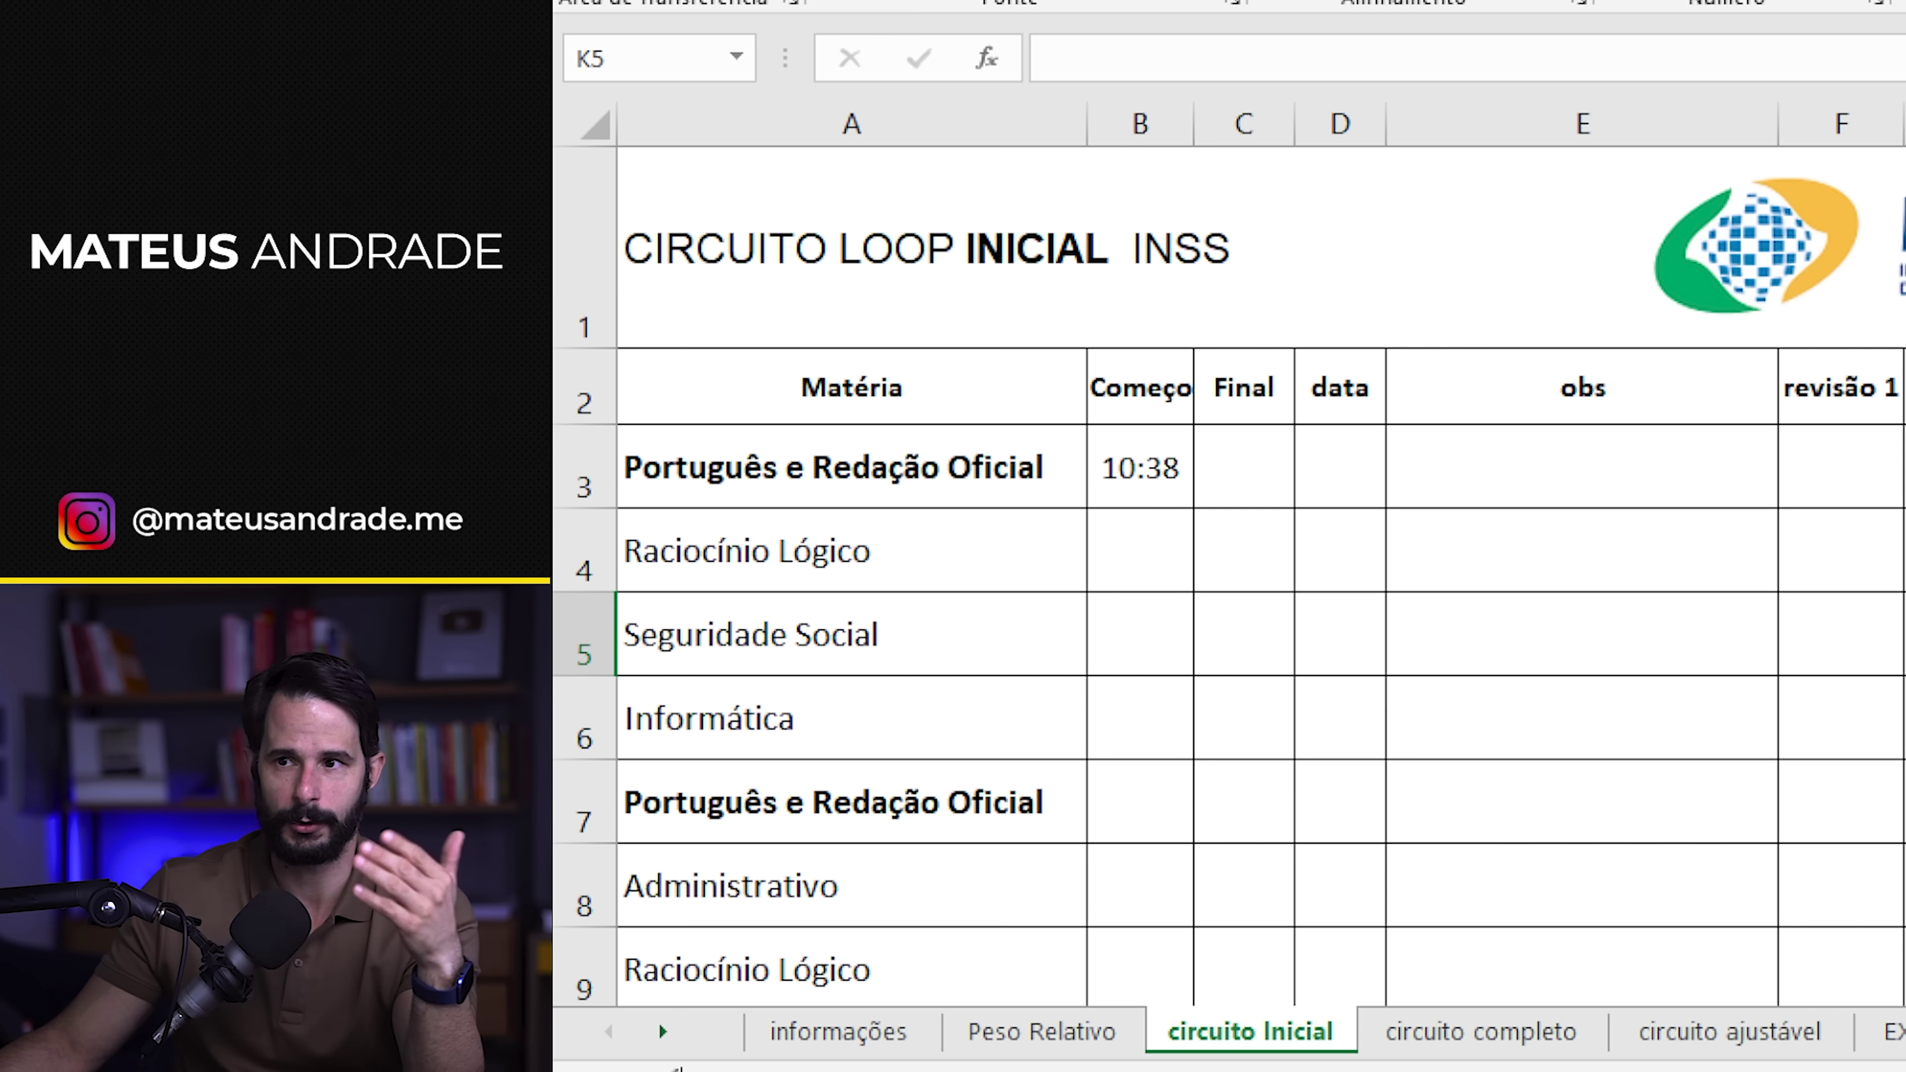
drag(1887, 467, 1903, 551)
click(1903, 718)
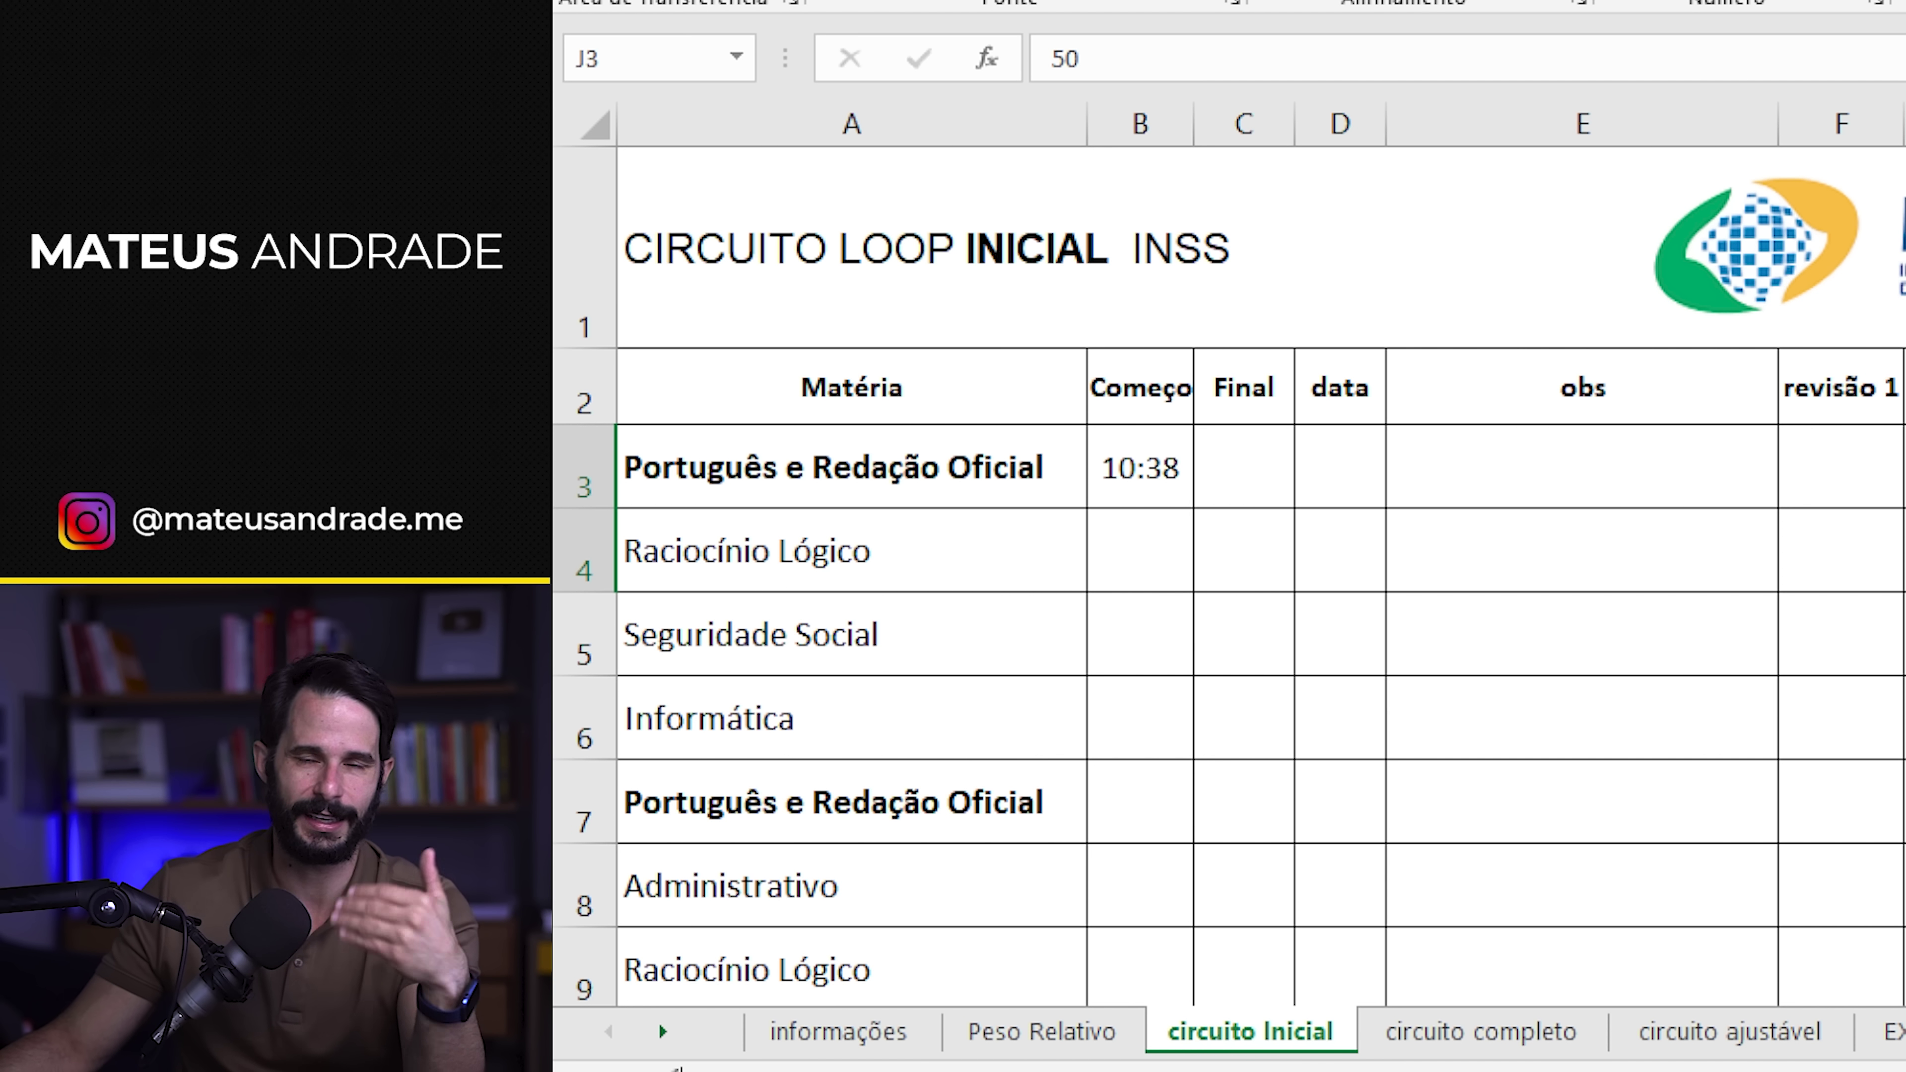
- Enter 11:42 as the Final time of the first Português e Redação Oficial session in row 3
click(1254, 464)
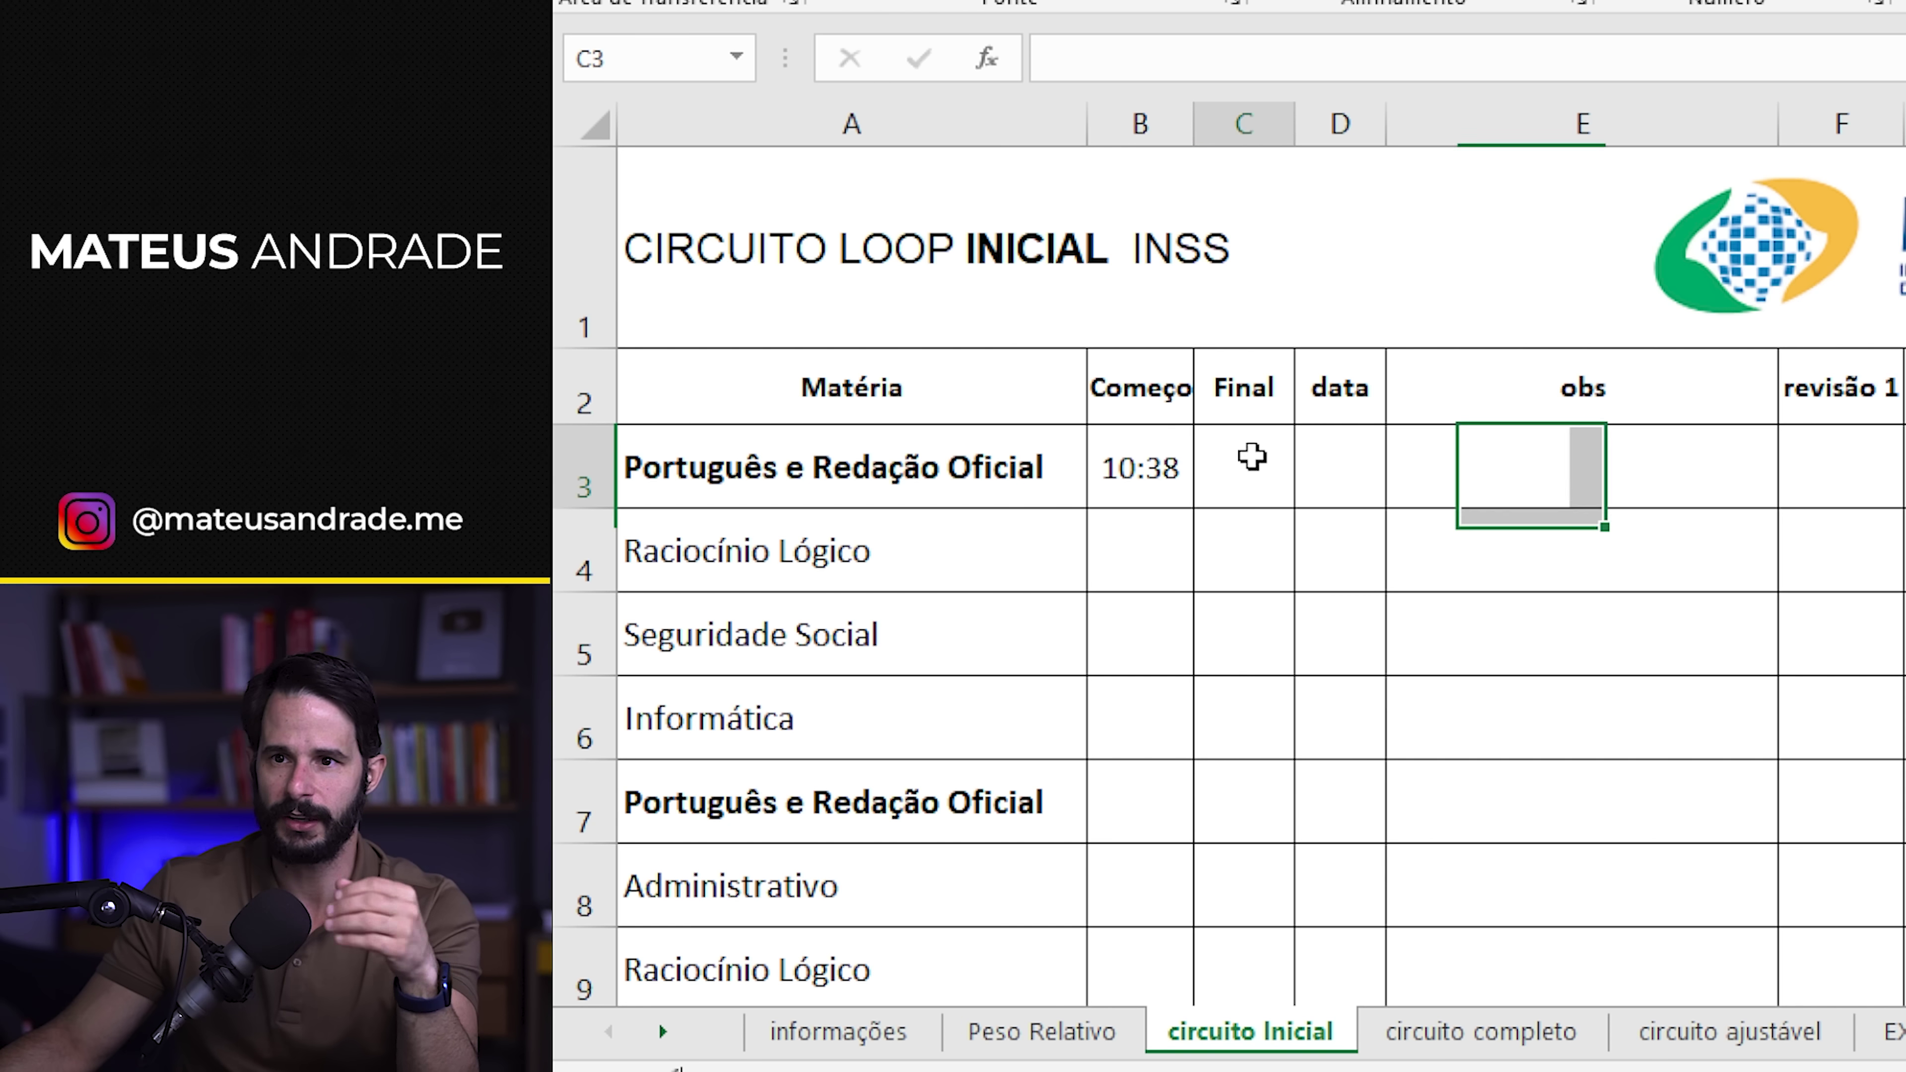
text(11)
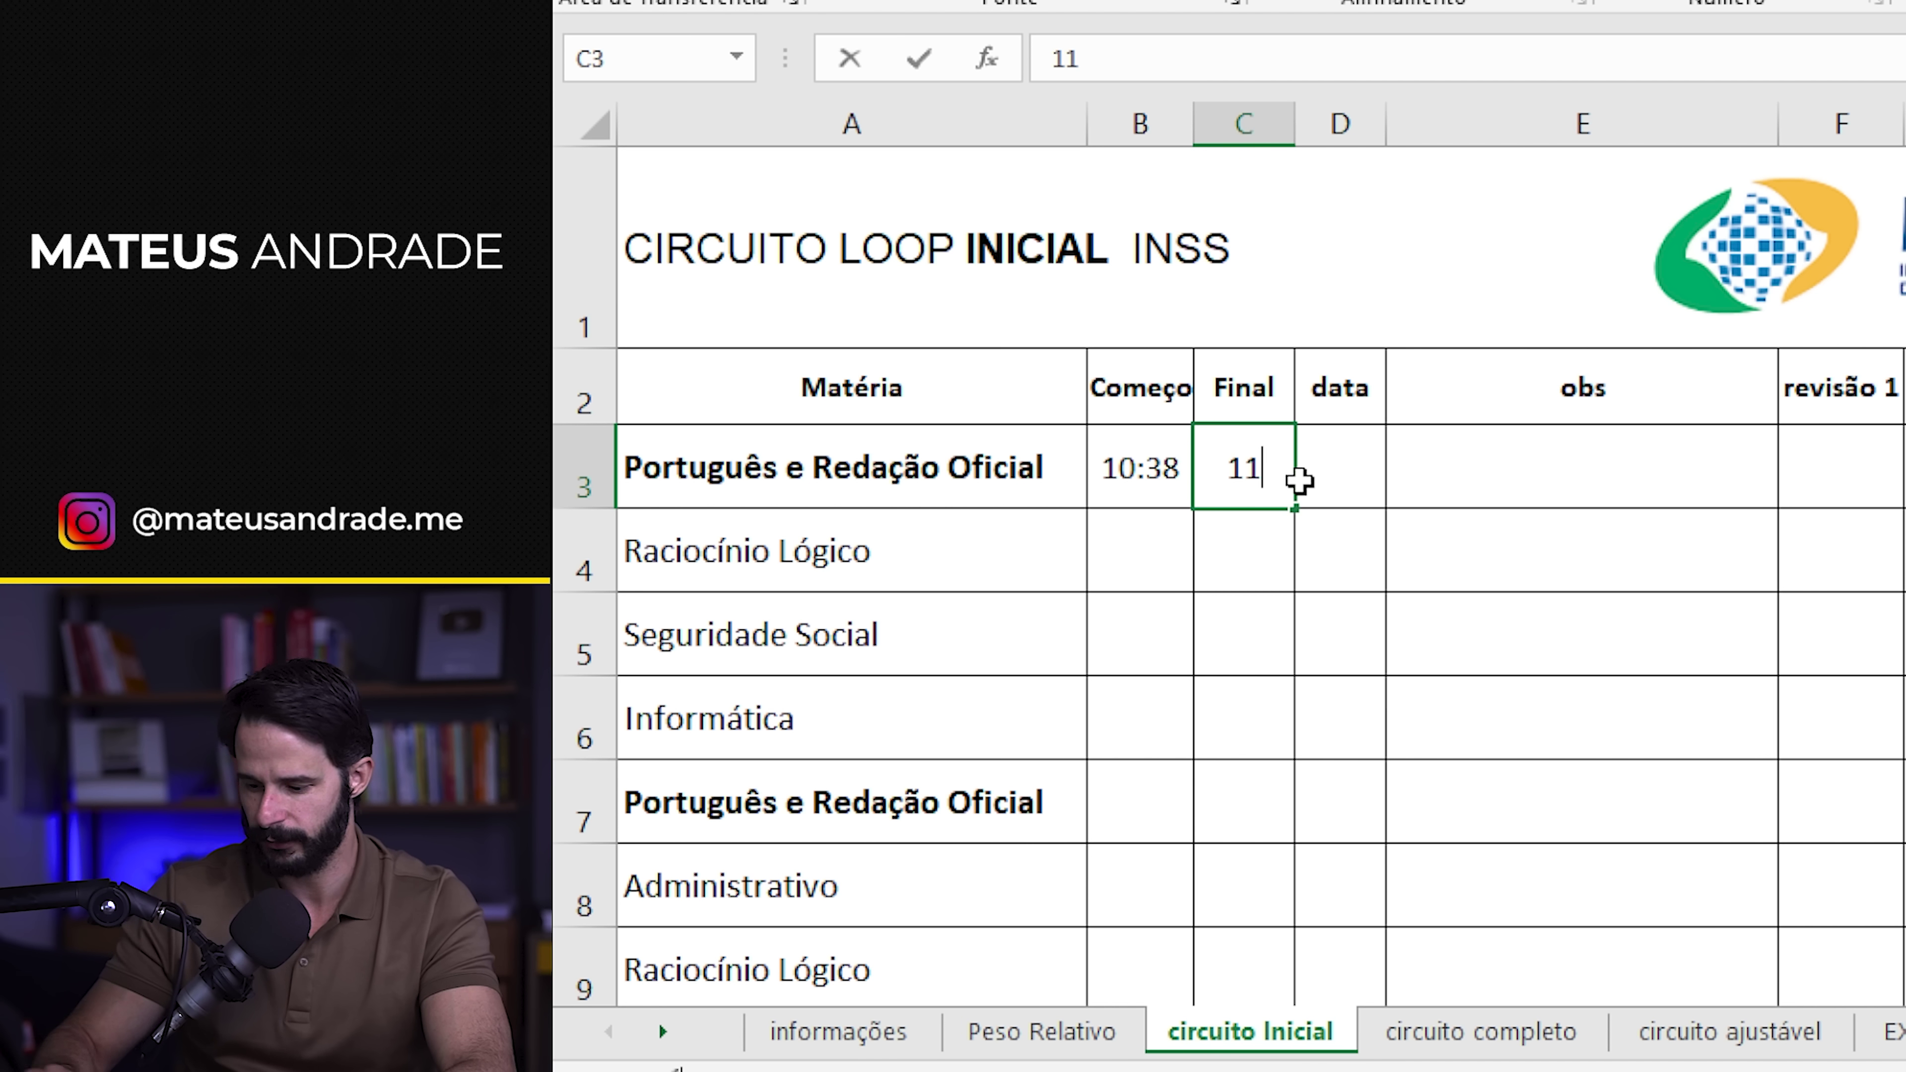
text(:4)
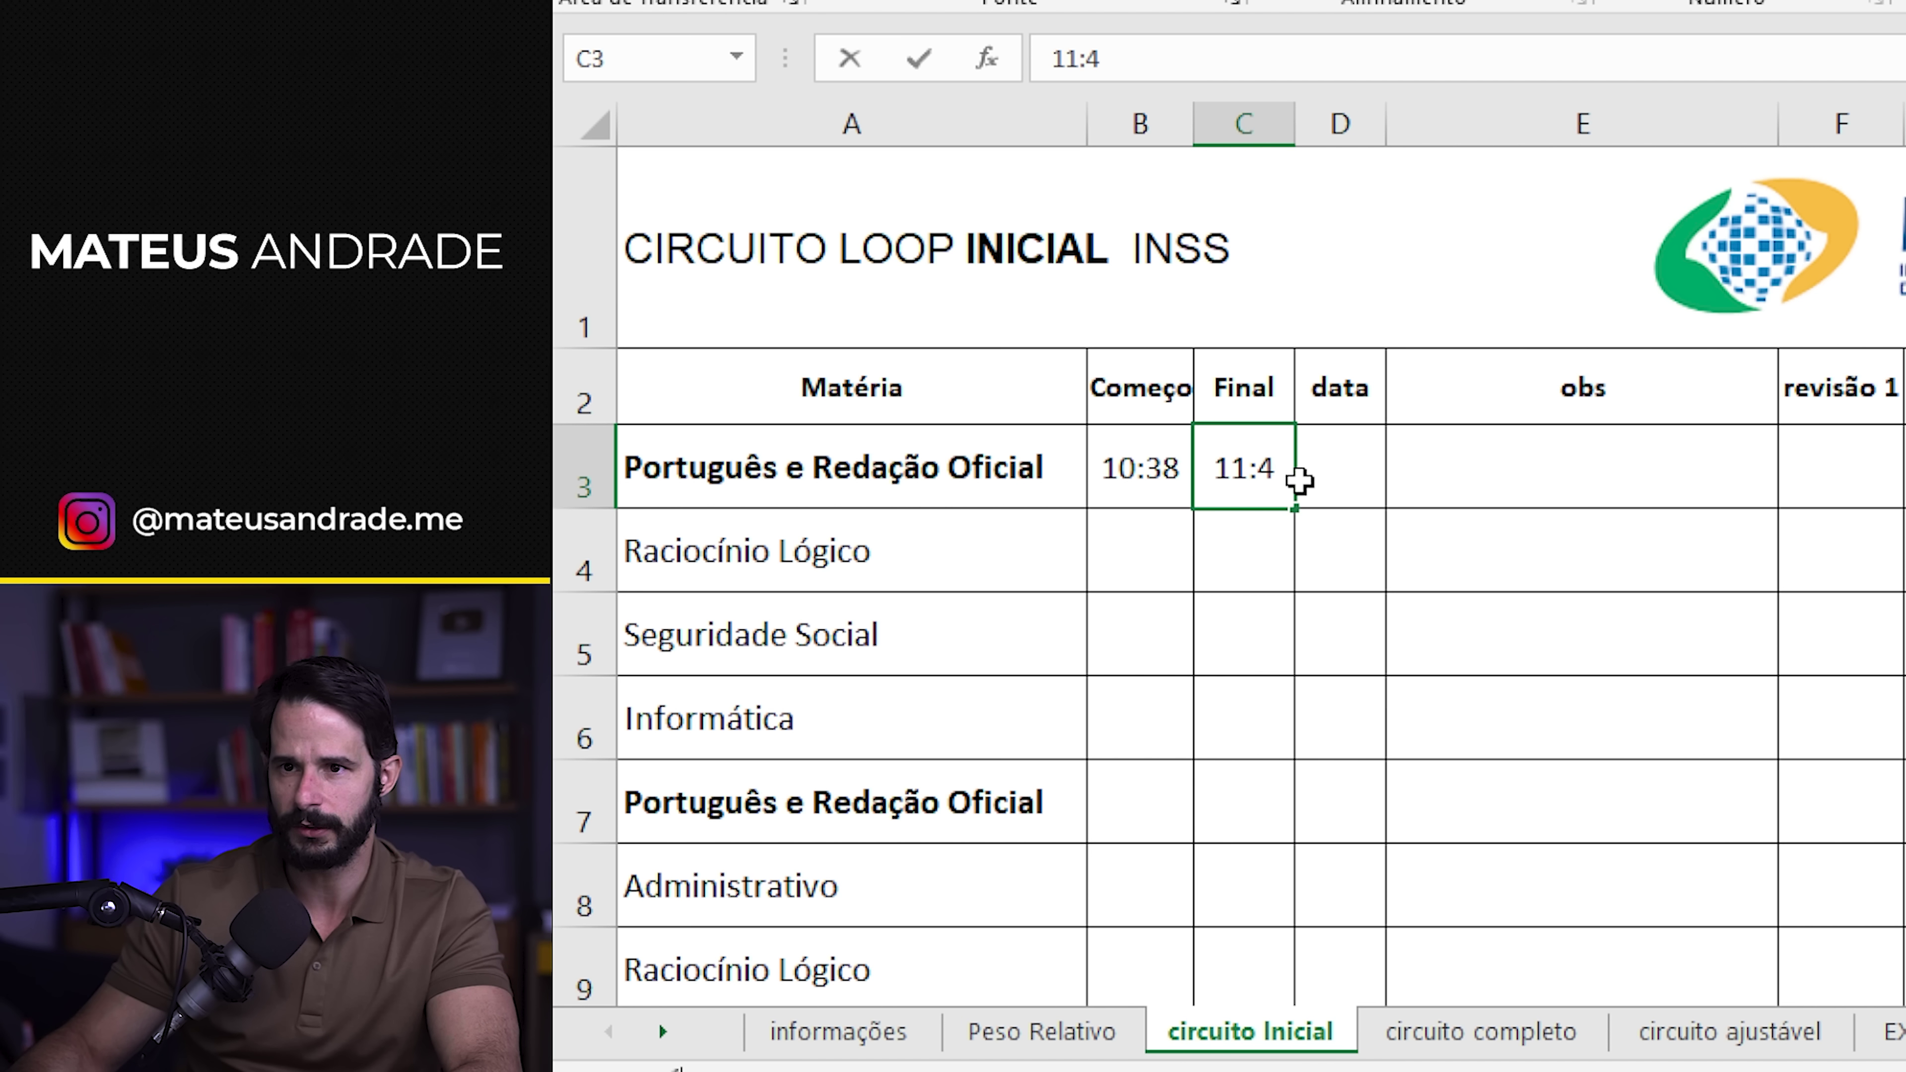
text(2)
key(Return)
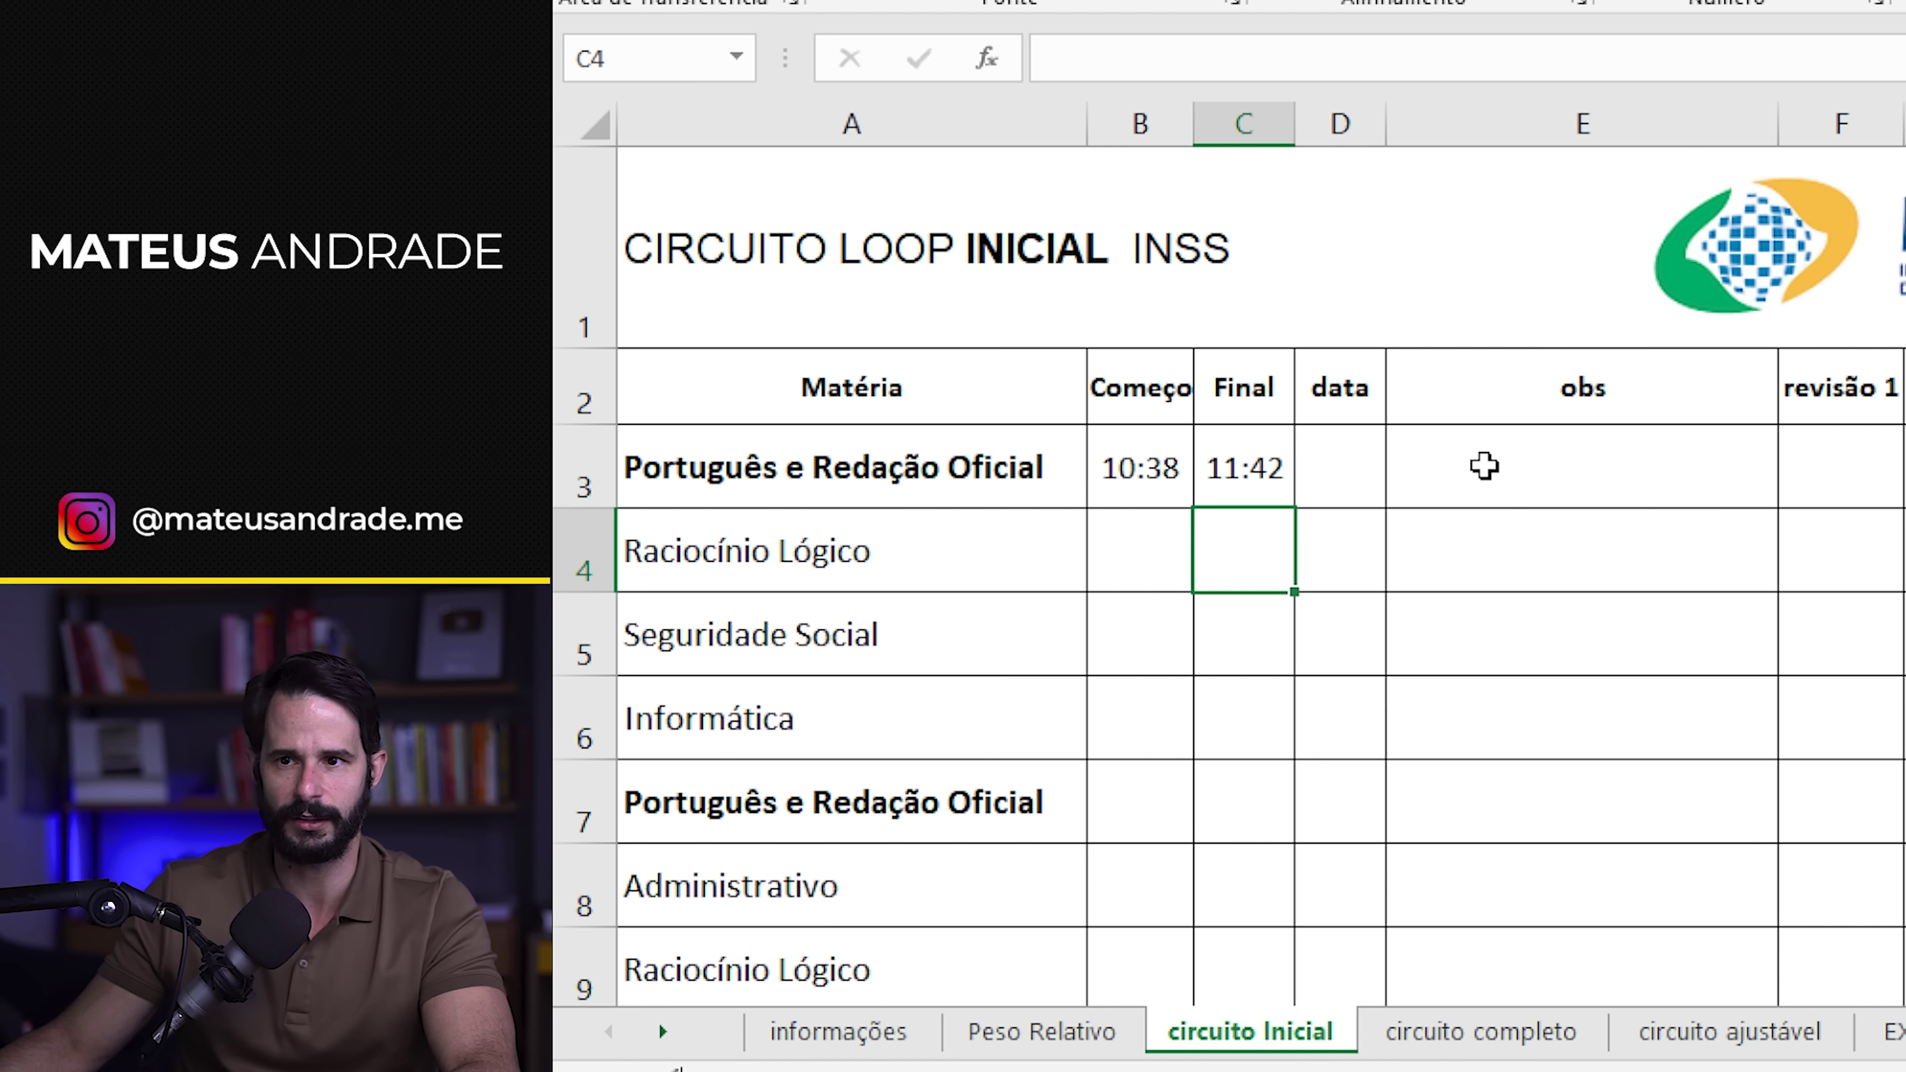
- Enter 15/06 as the data of the first Português e Redação Oficial session in row 3
click(1341, 444)
text(1)
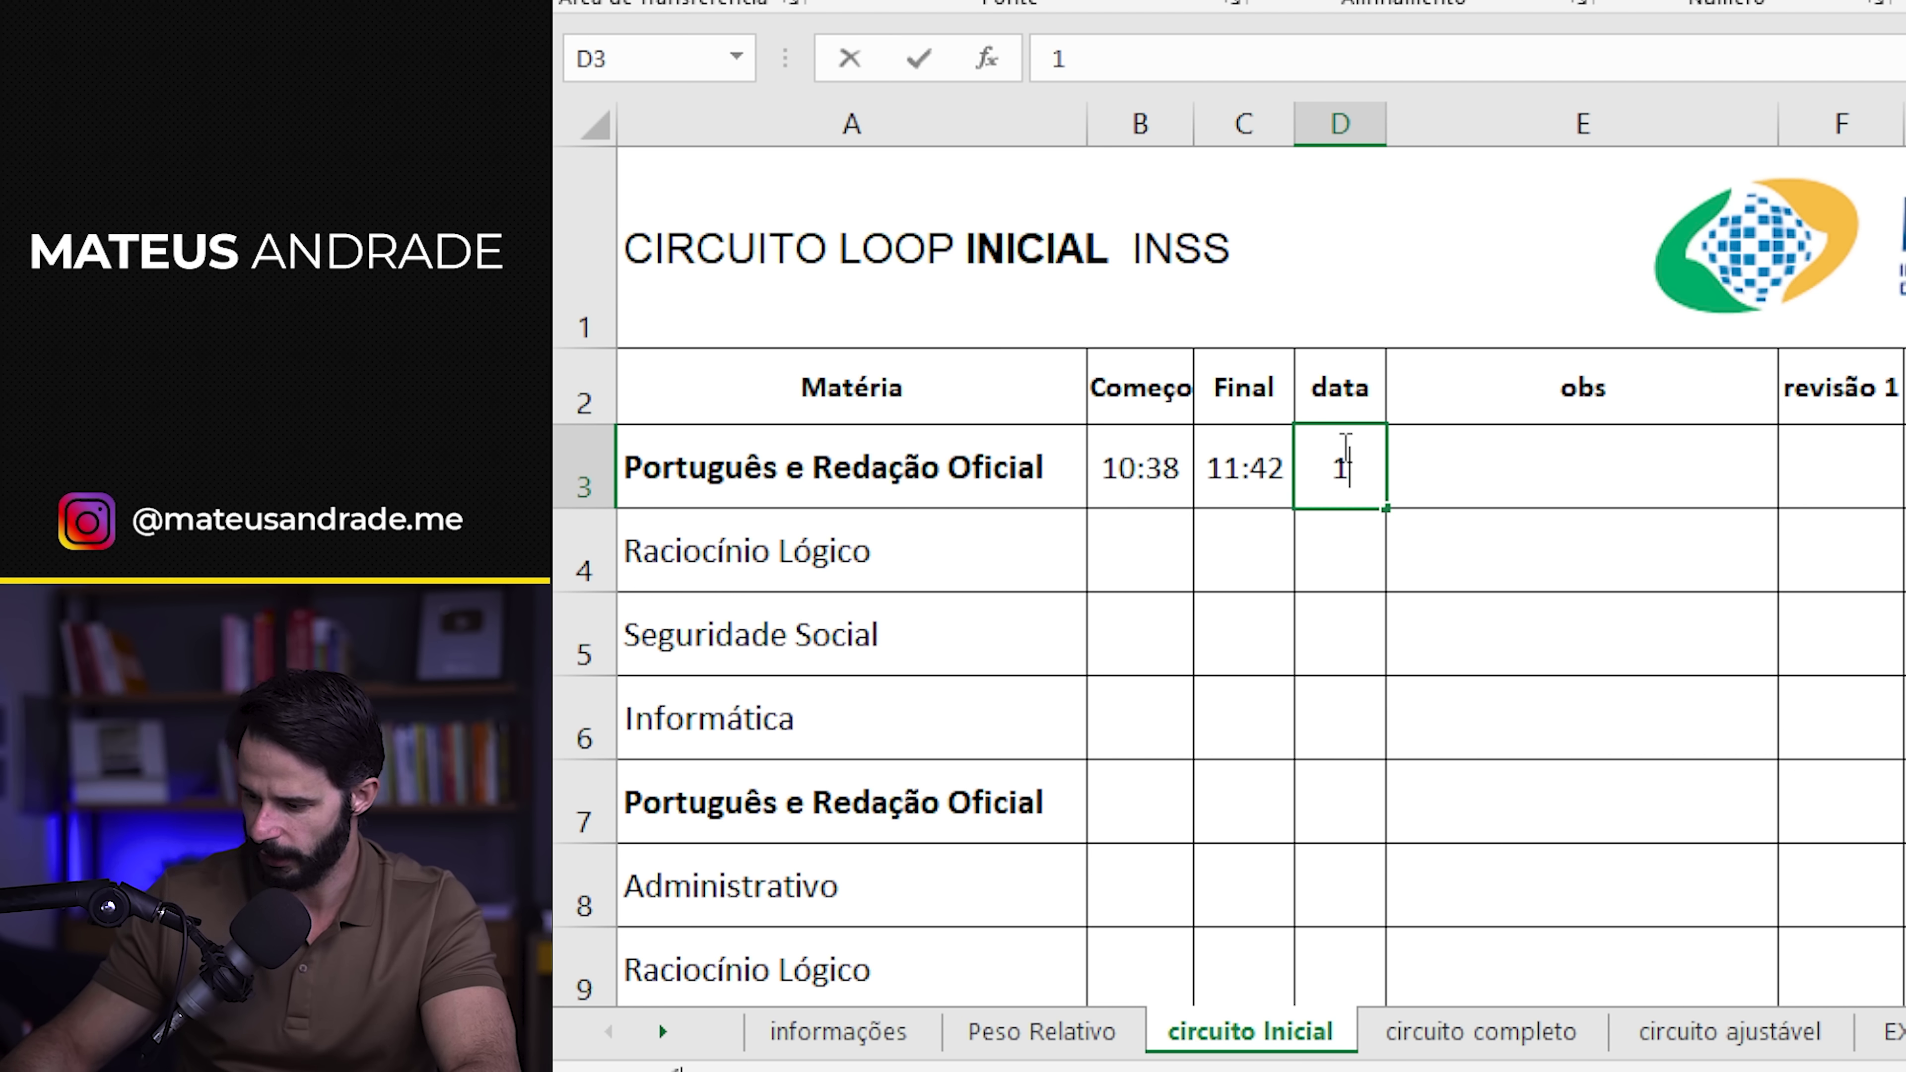
text(5/06)
key(Return)
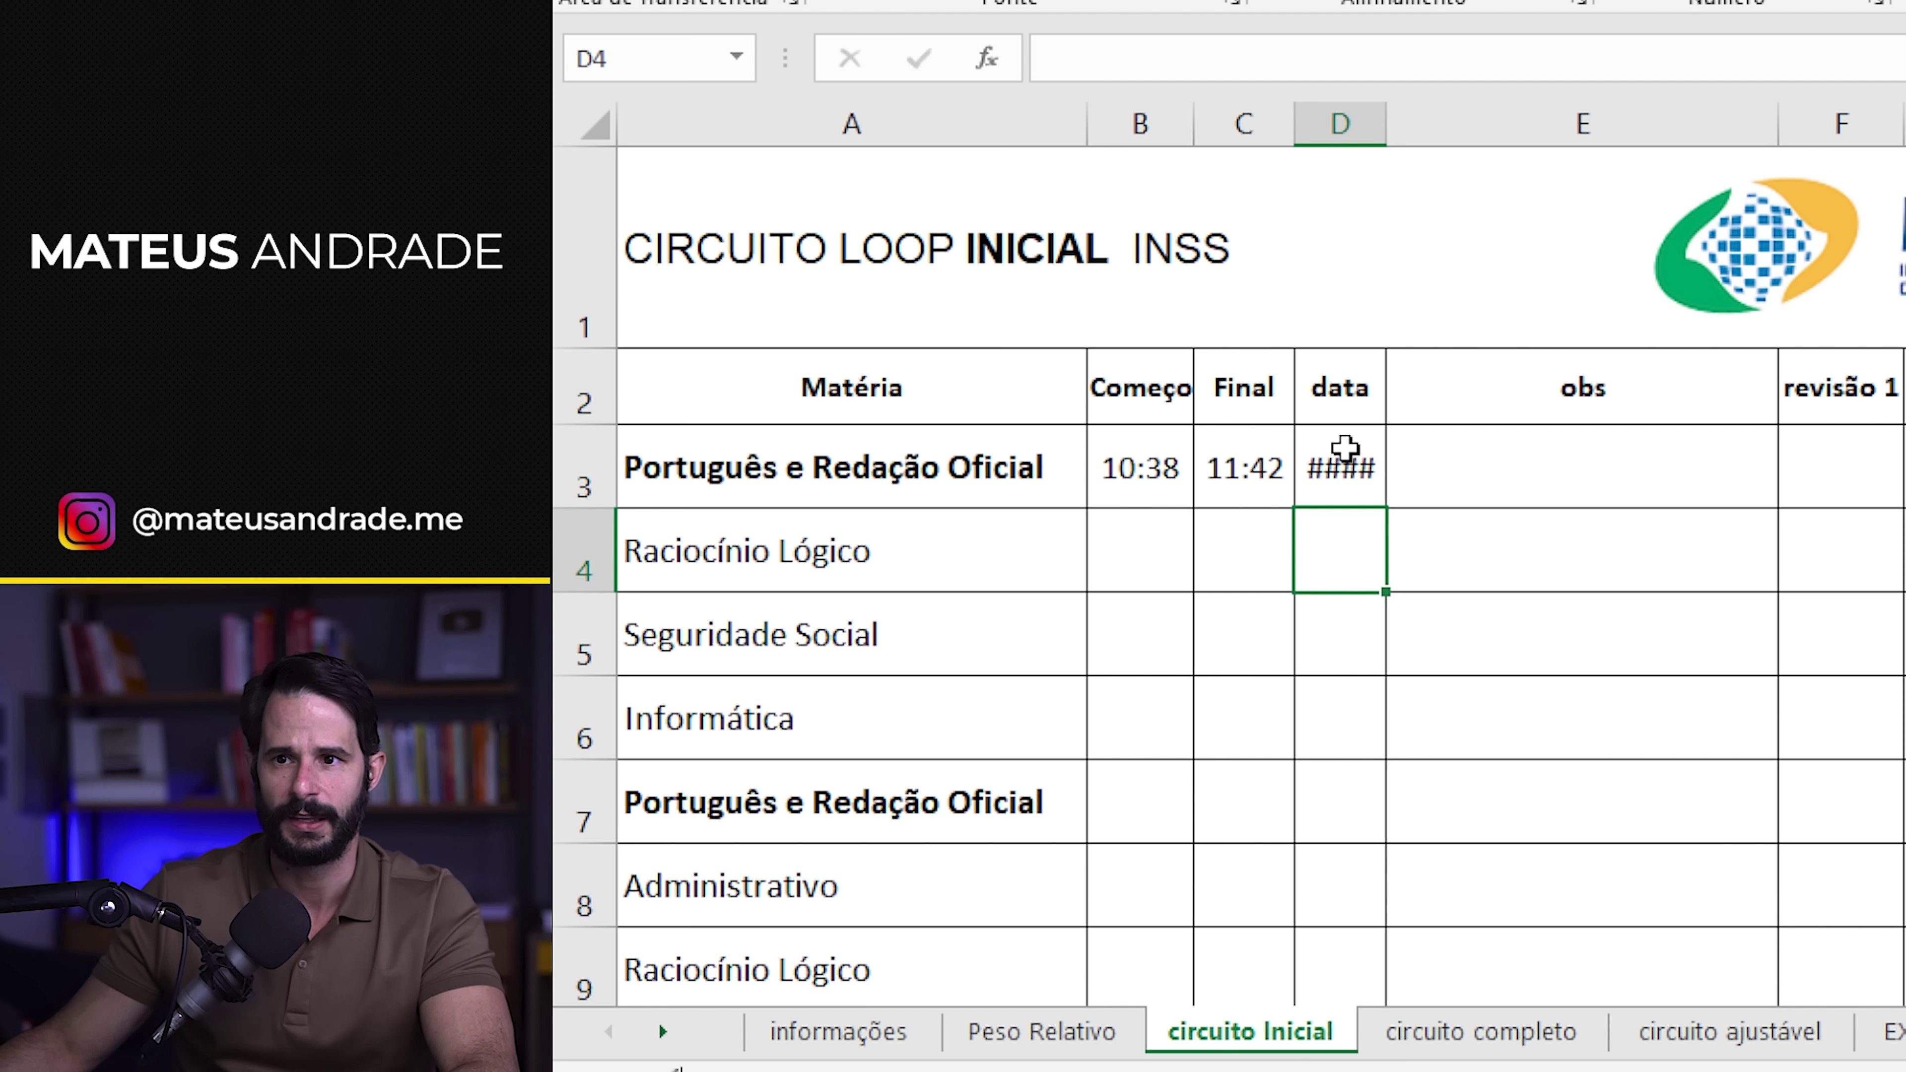
- Show the row 3 session's date as 15/jun and enter AULA 3 - MODULO 1 in its obs cell
click(1360, 447)
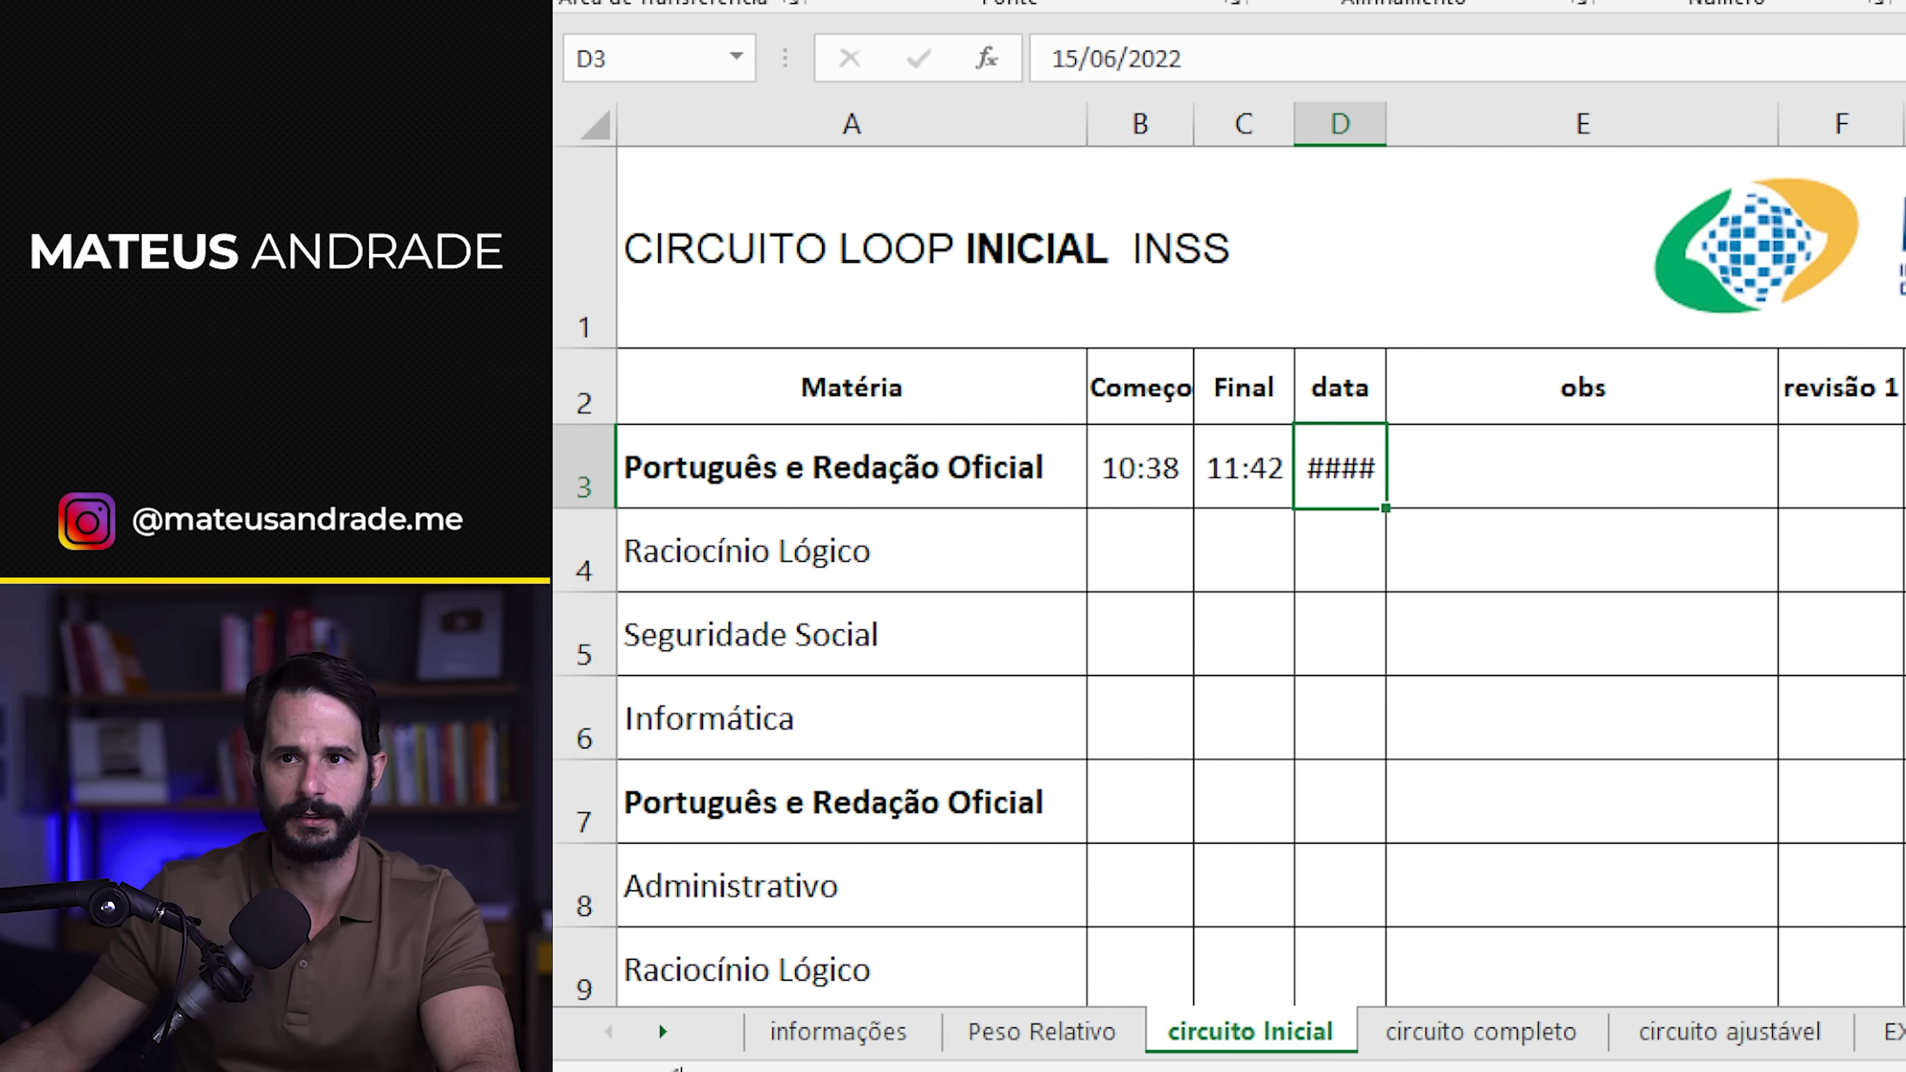
click(1506, 472)
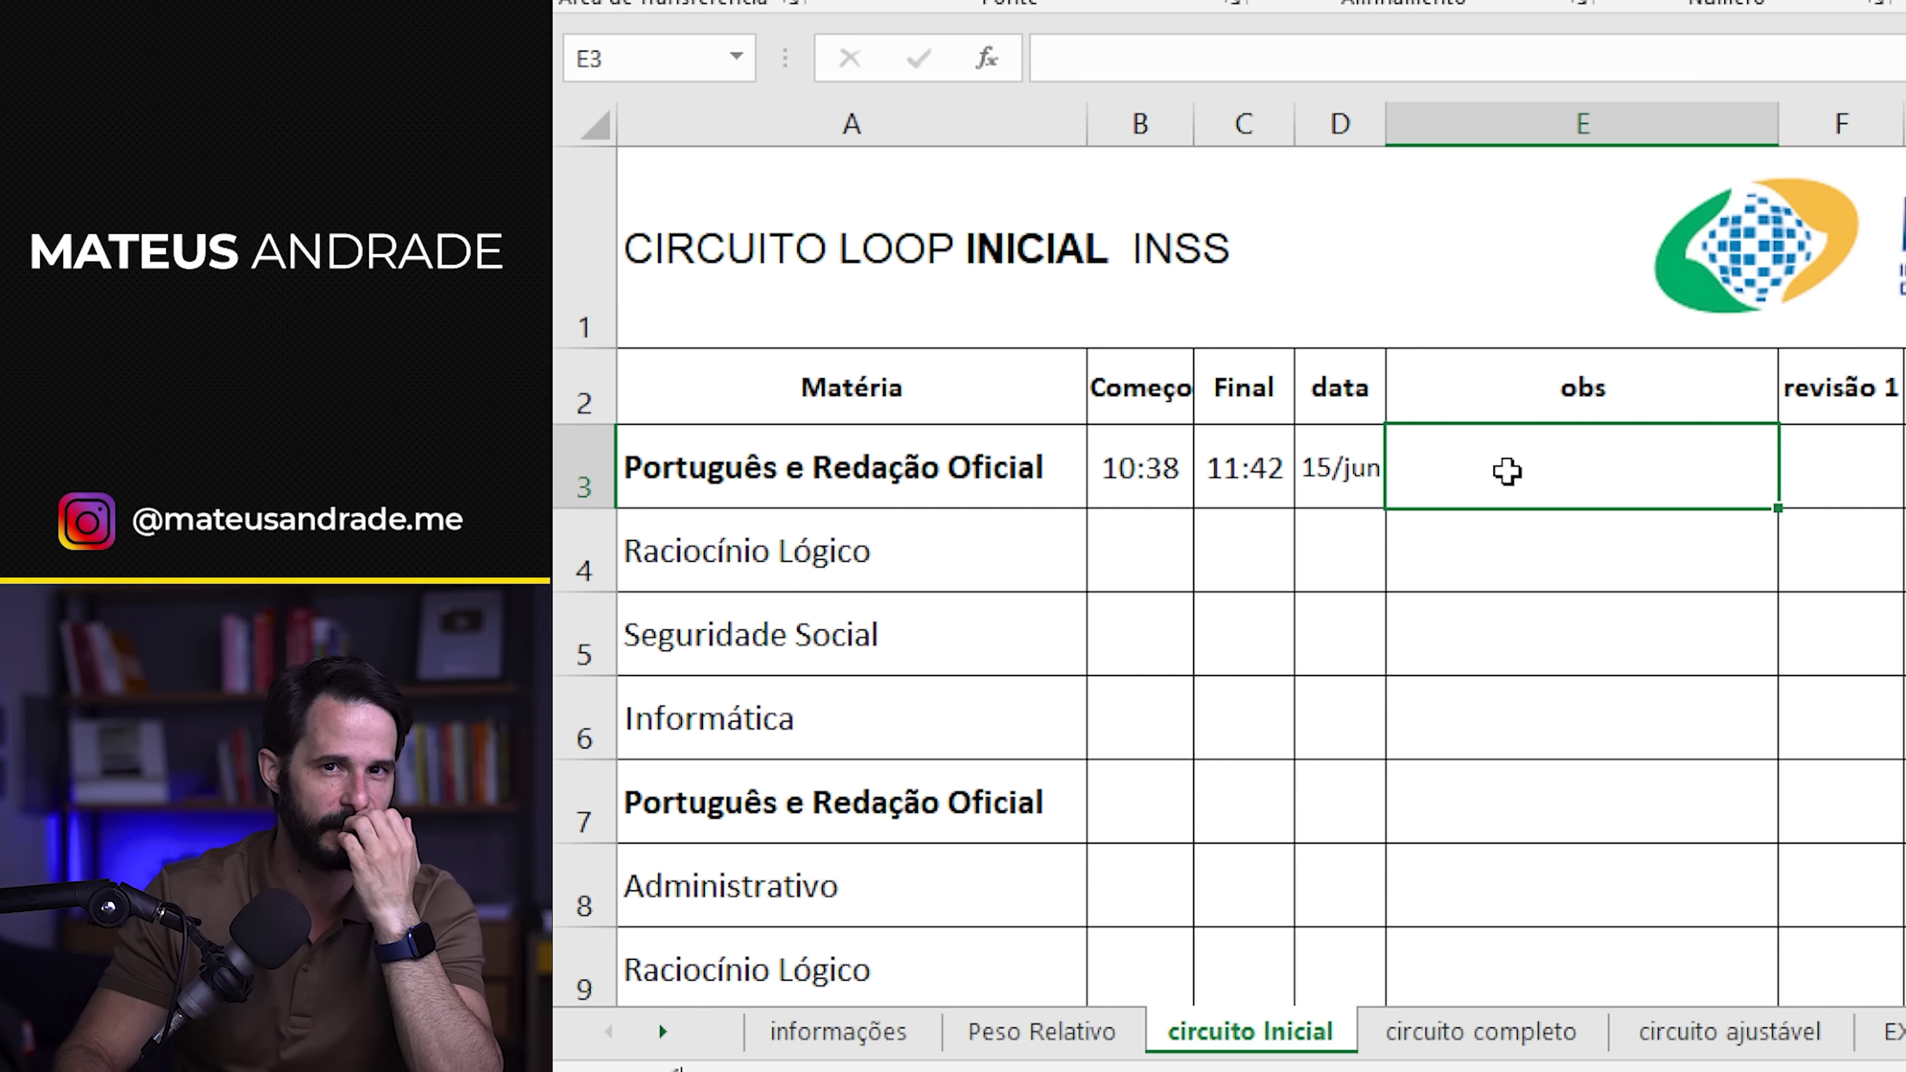
text(AULA )
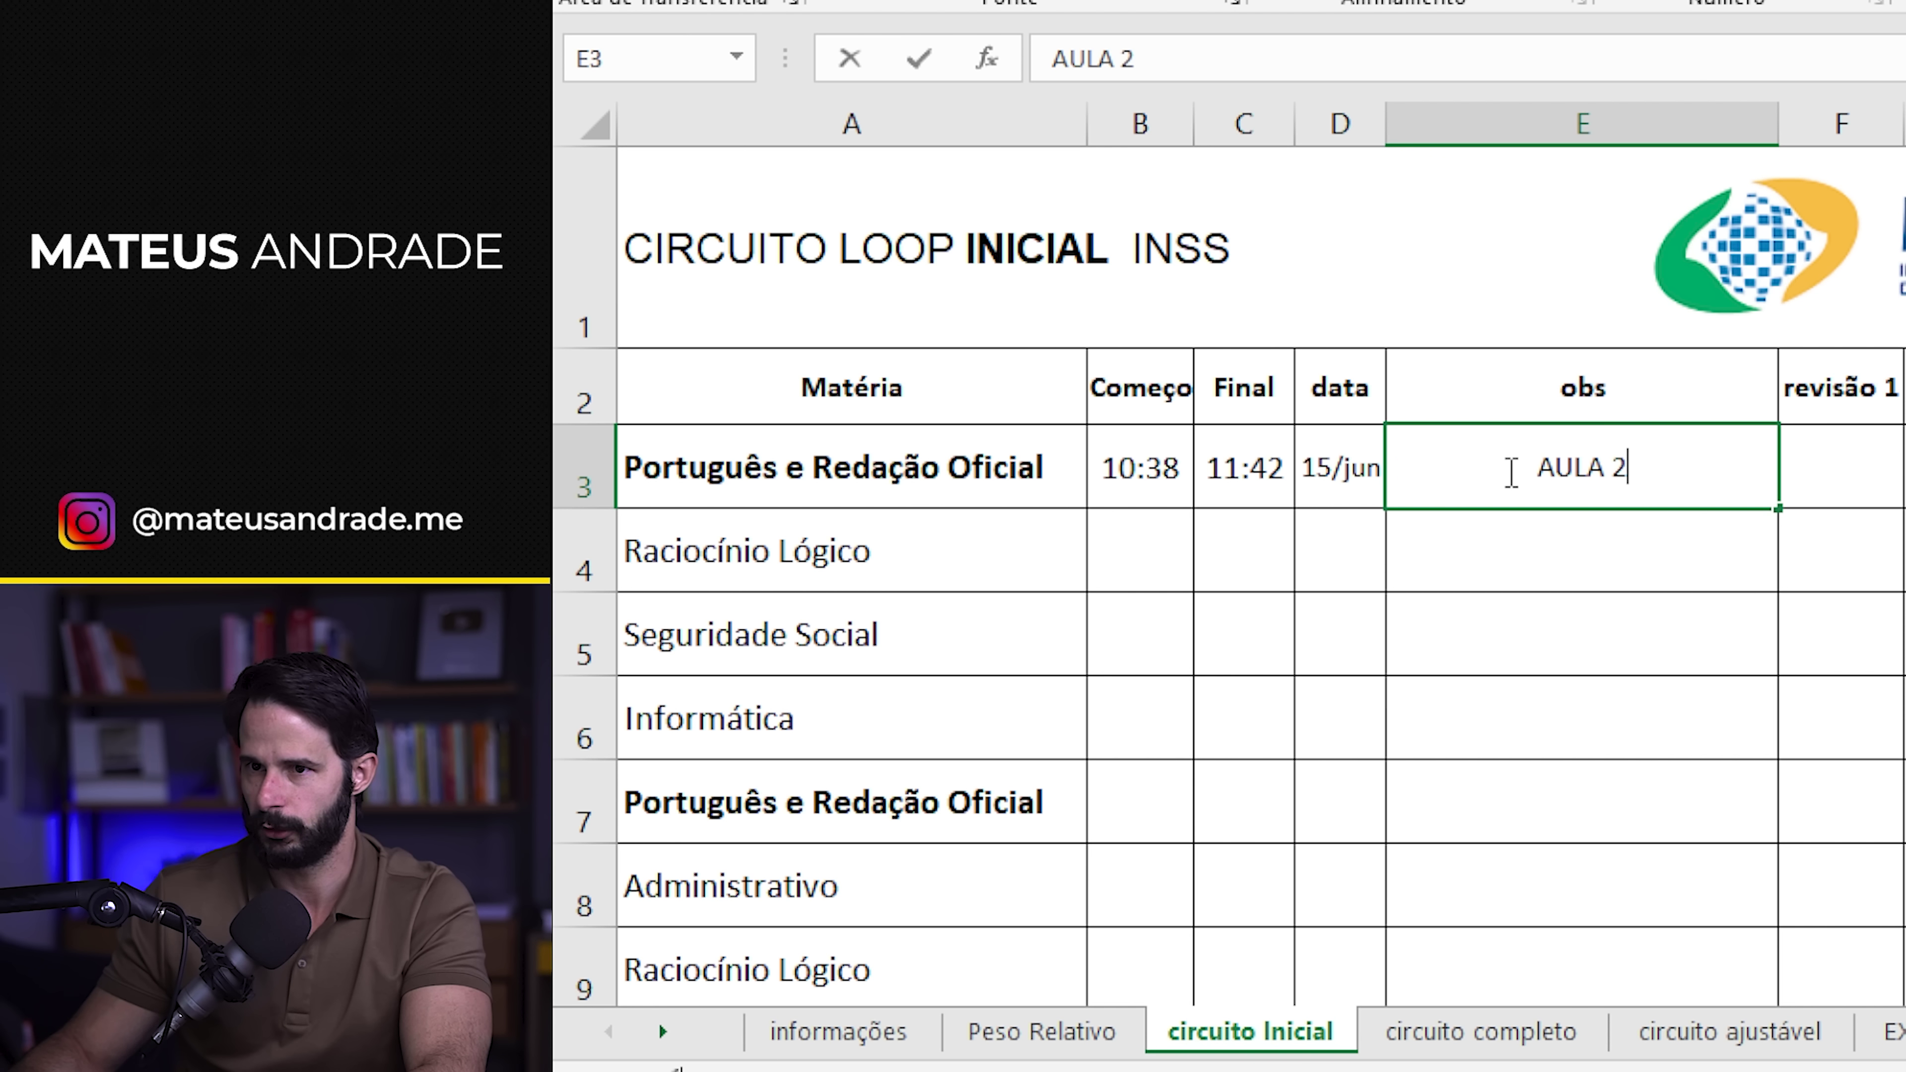
text(2)
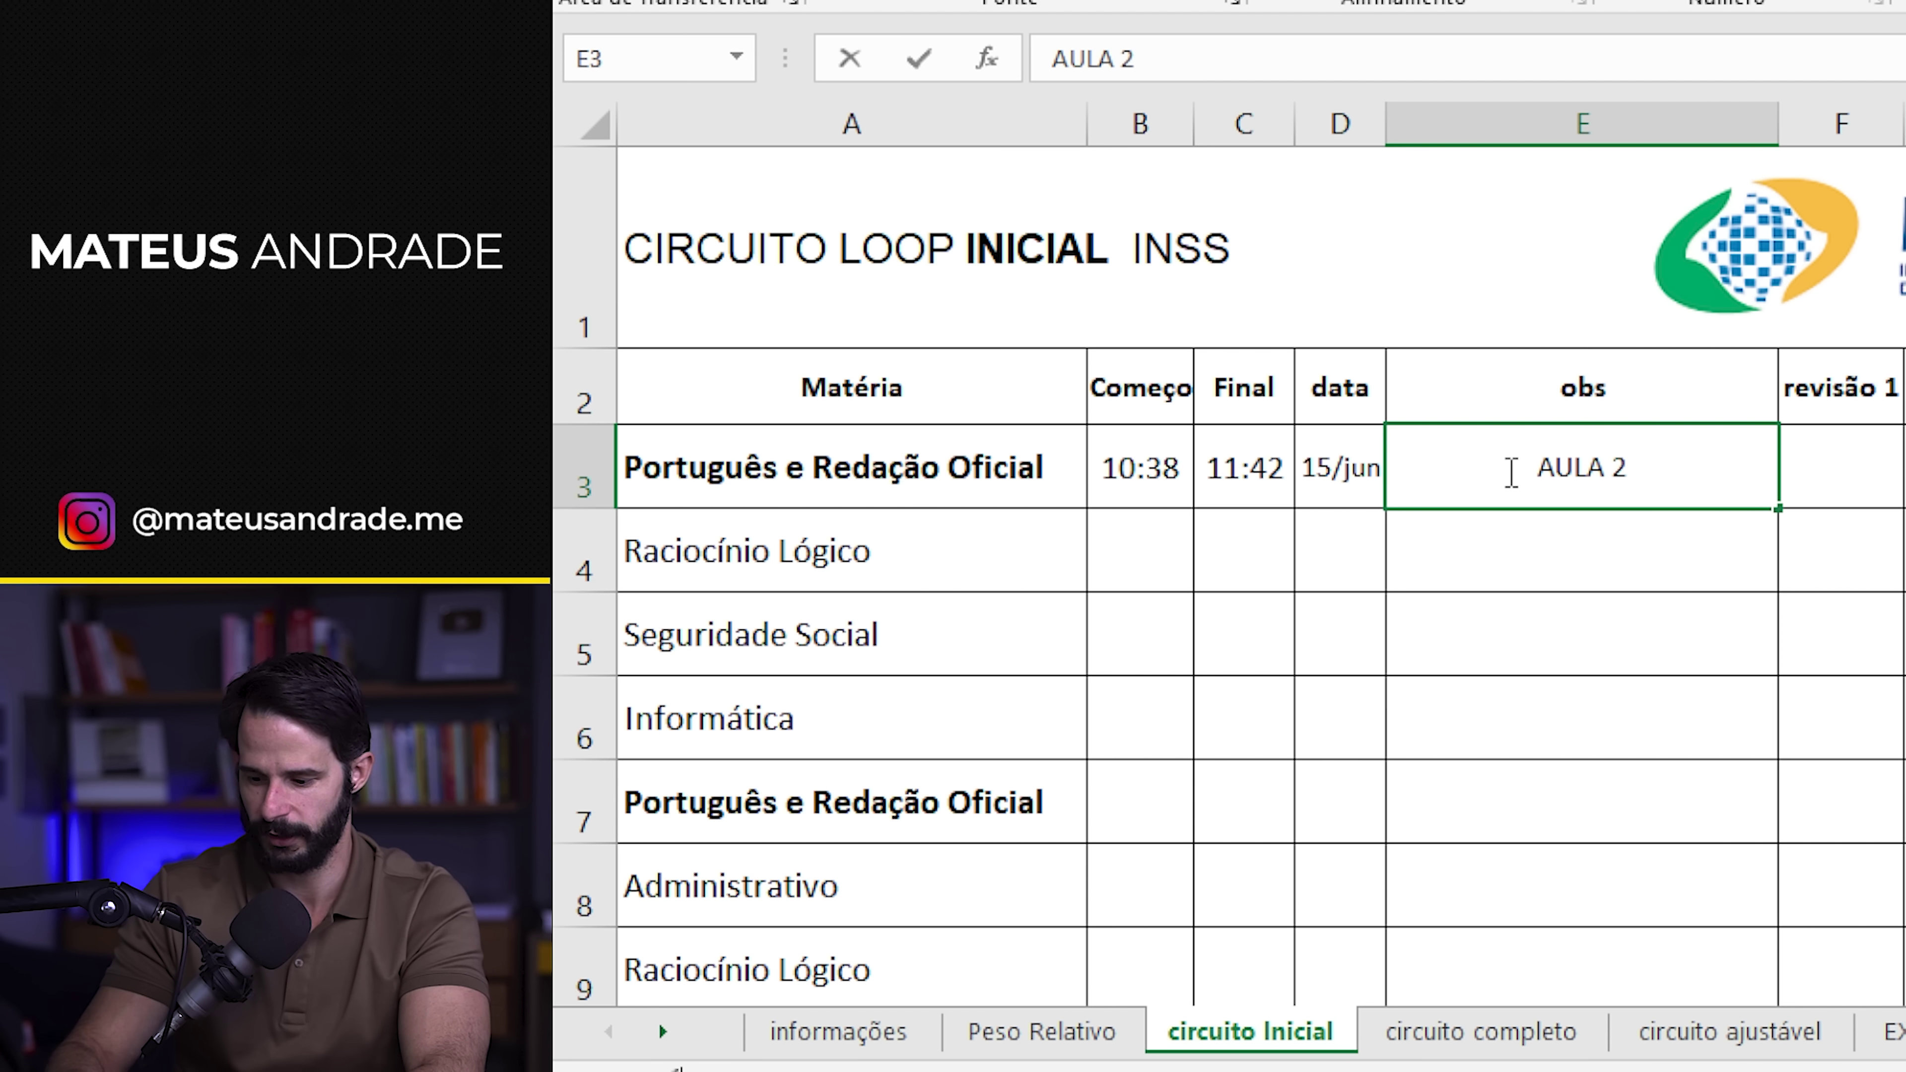
text( -)
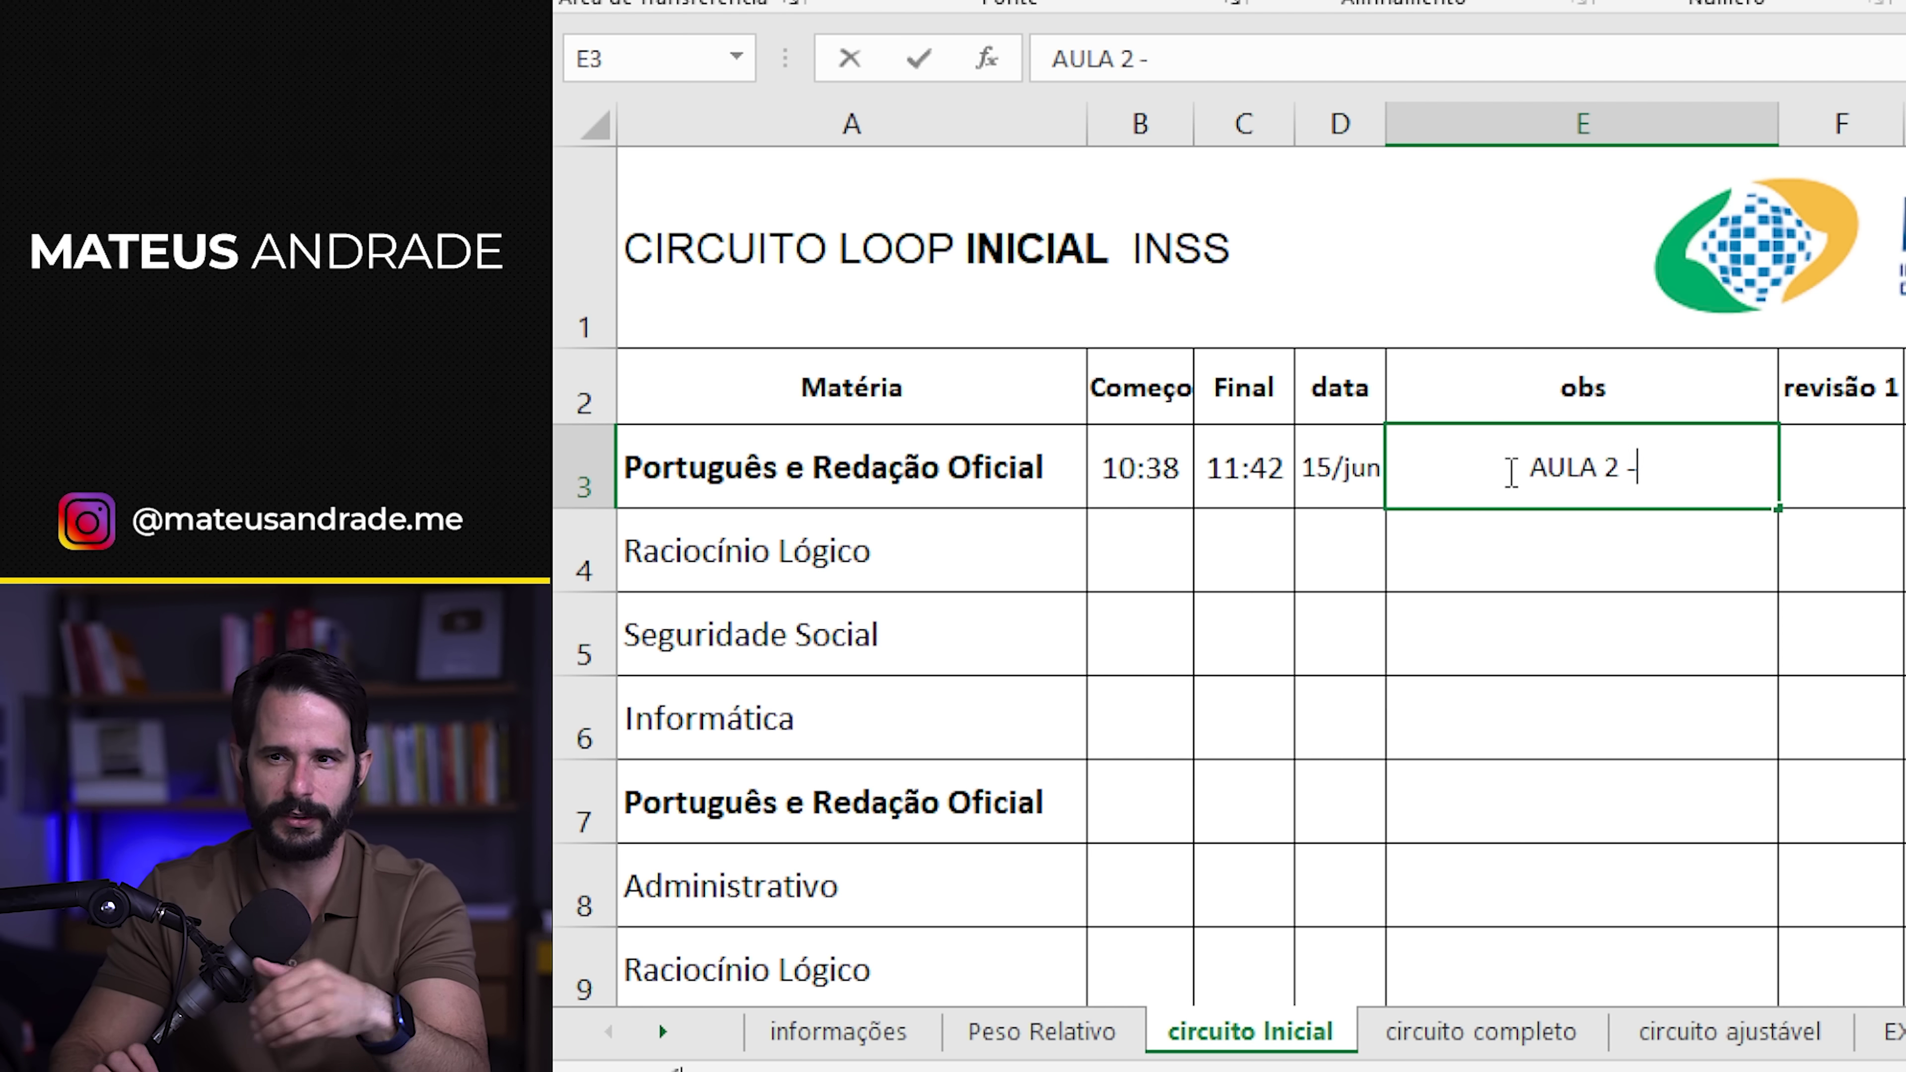
key(BackSpace)
key(BackSpace)
key(BackSpace)
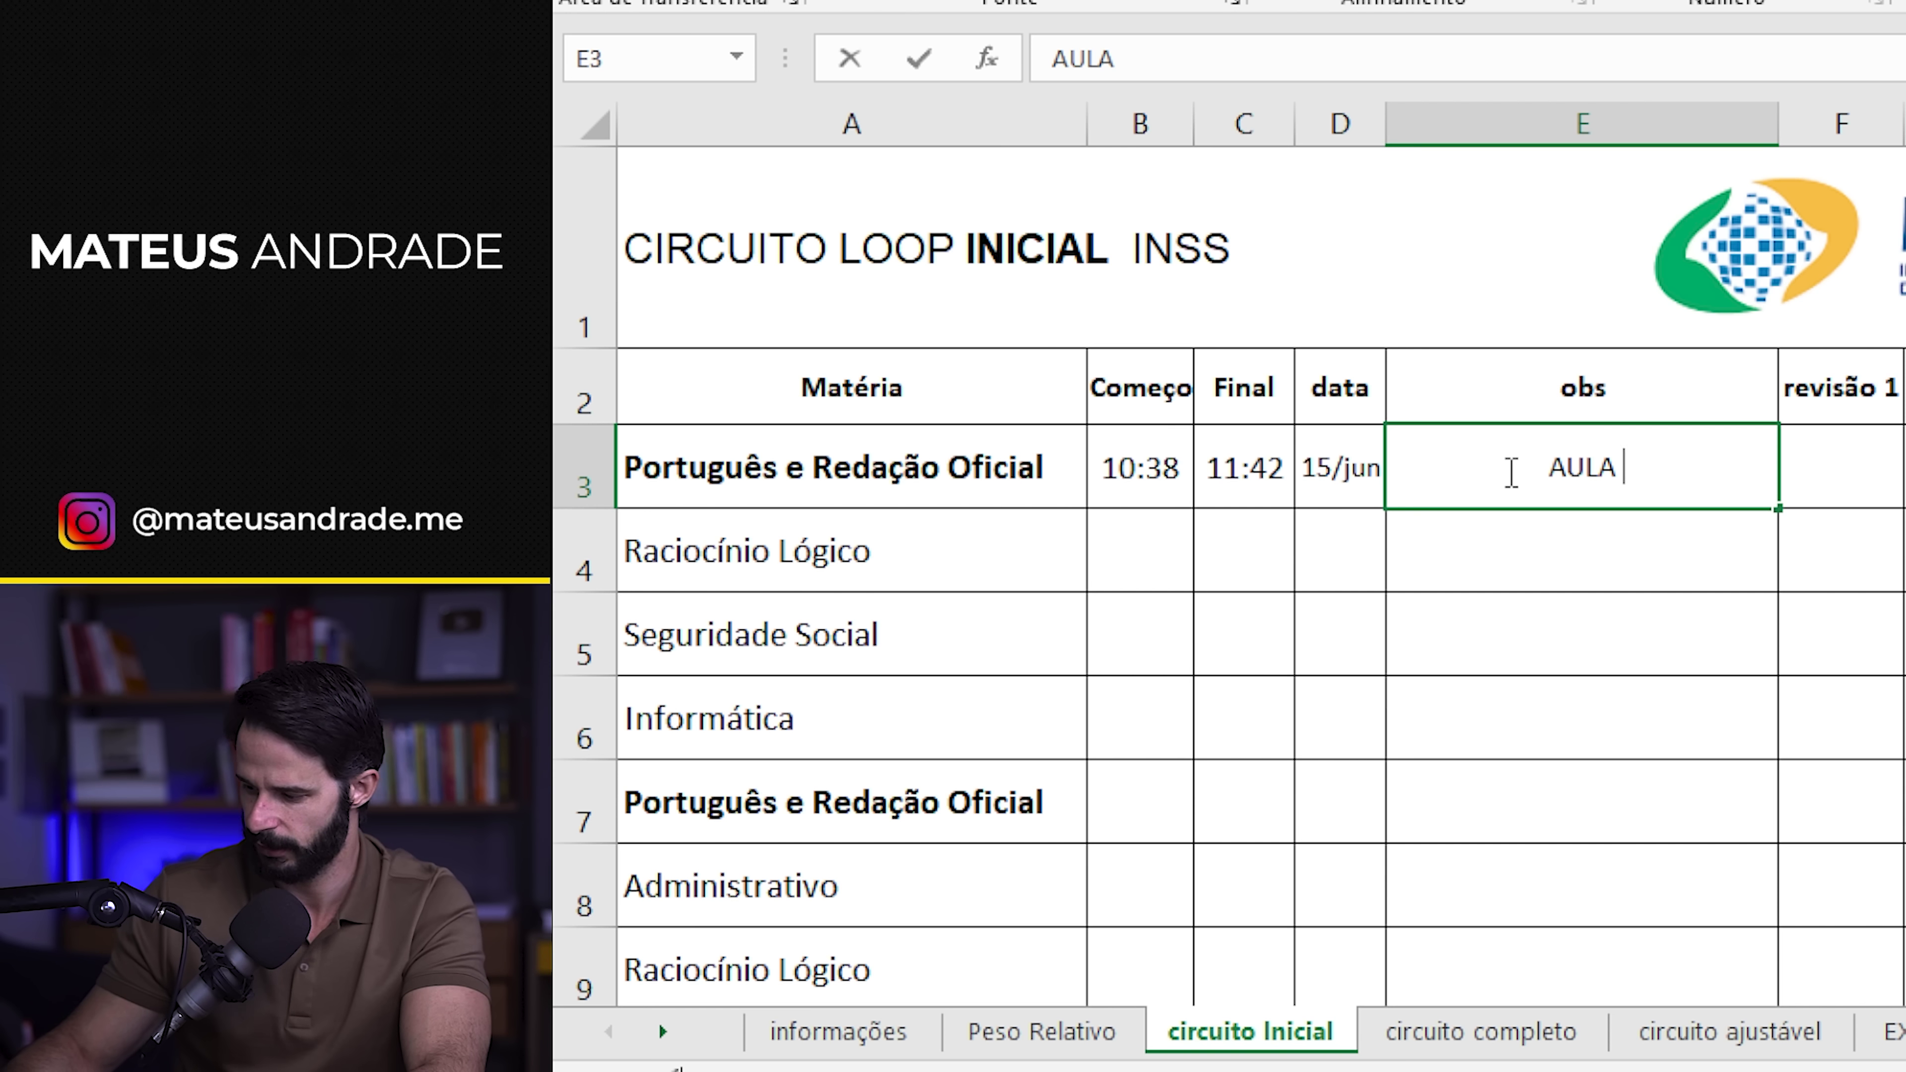
text(3 - M)
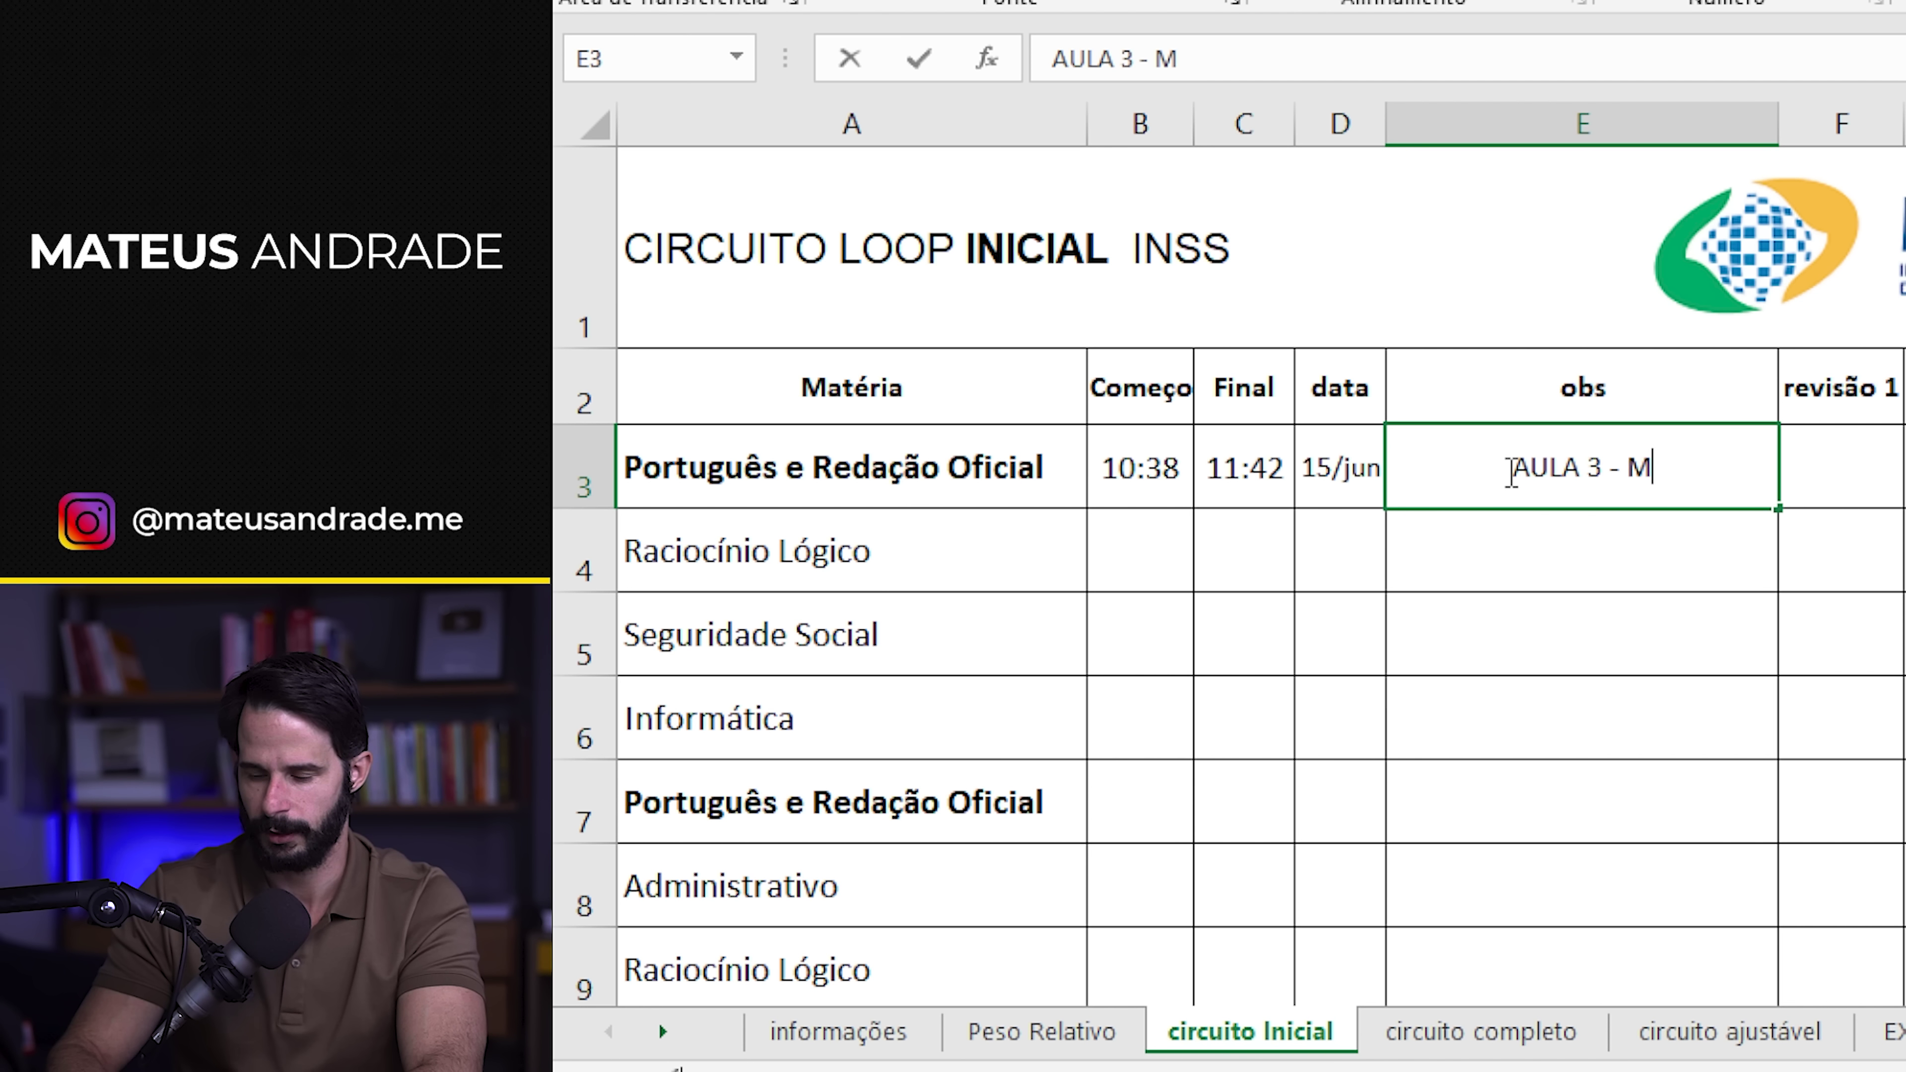
text(ODUOLO)
key(BackSpace)
key(BackSpace)
key(BackSpace)
text(L)
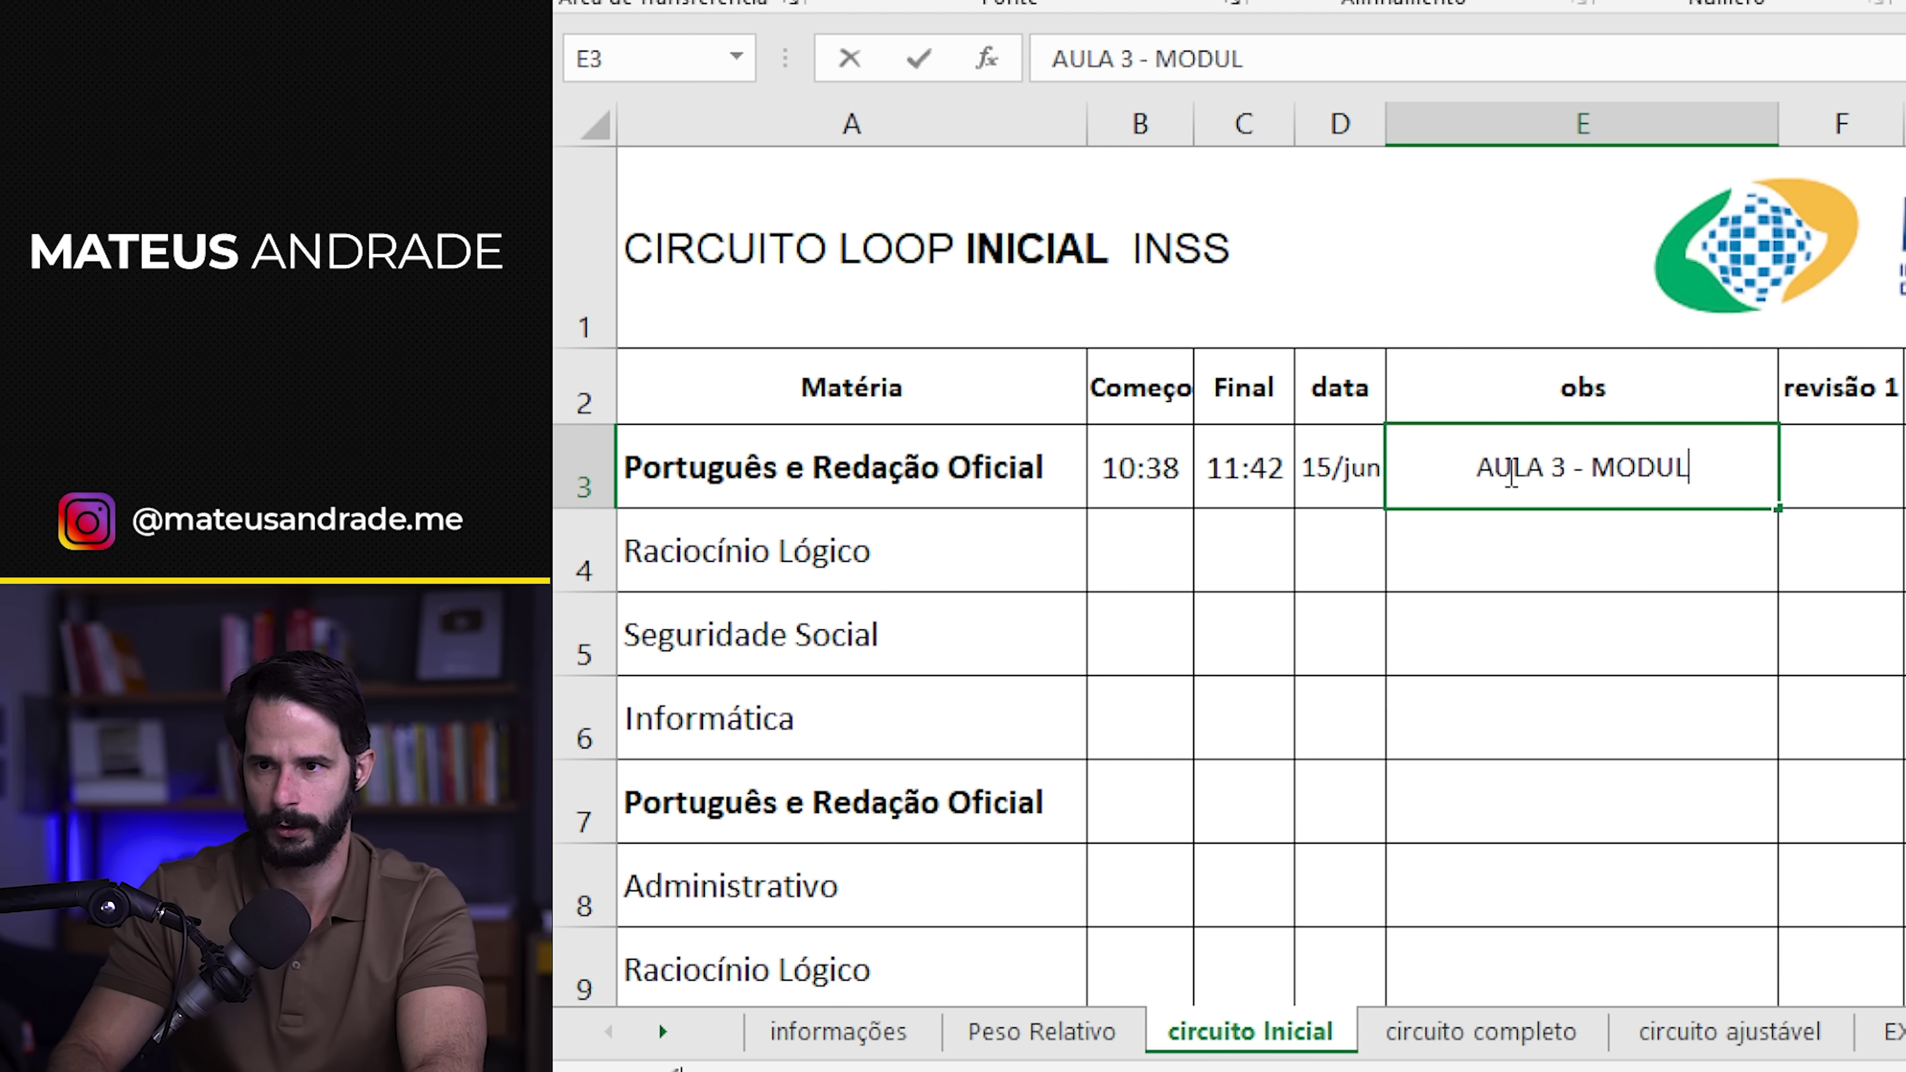
text(O 1)
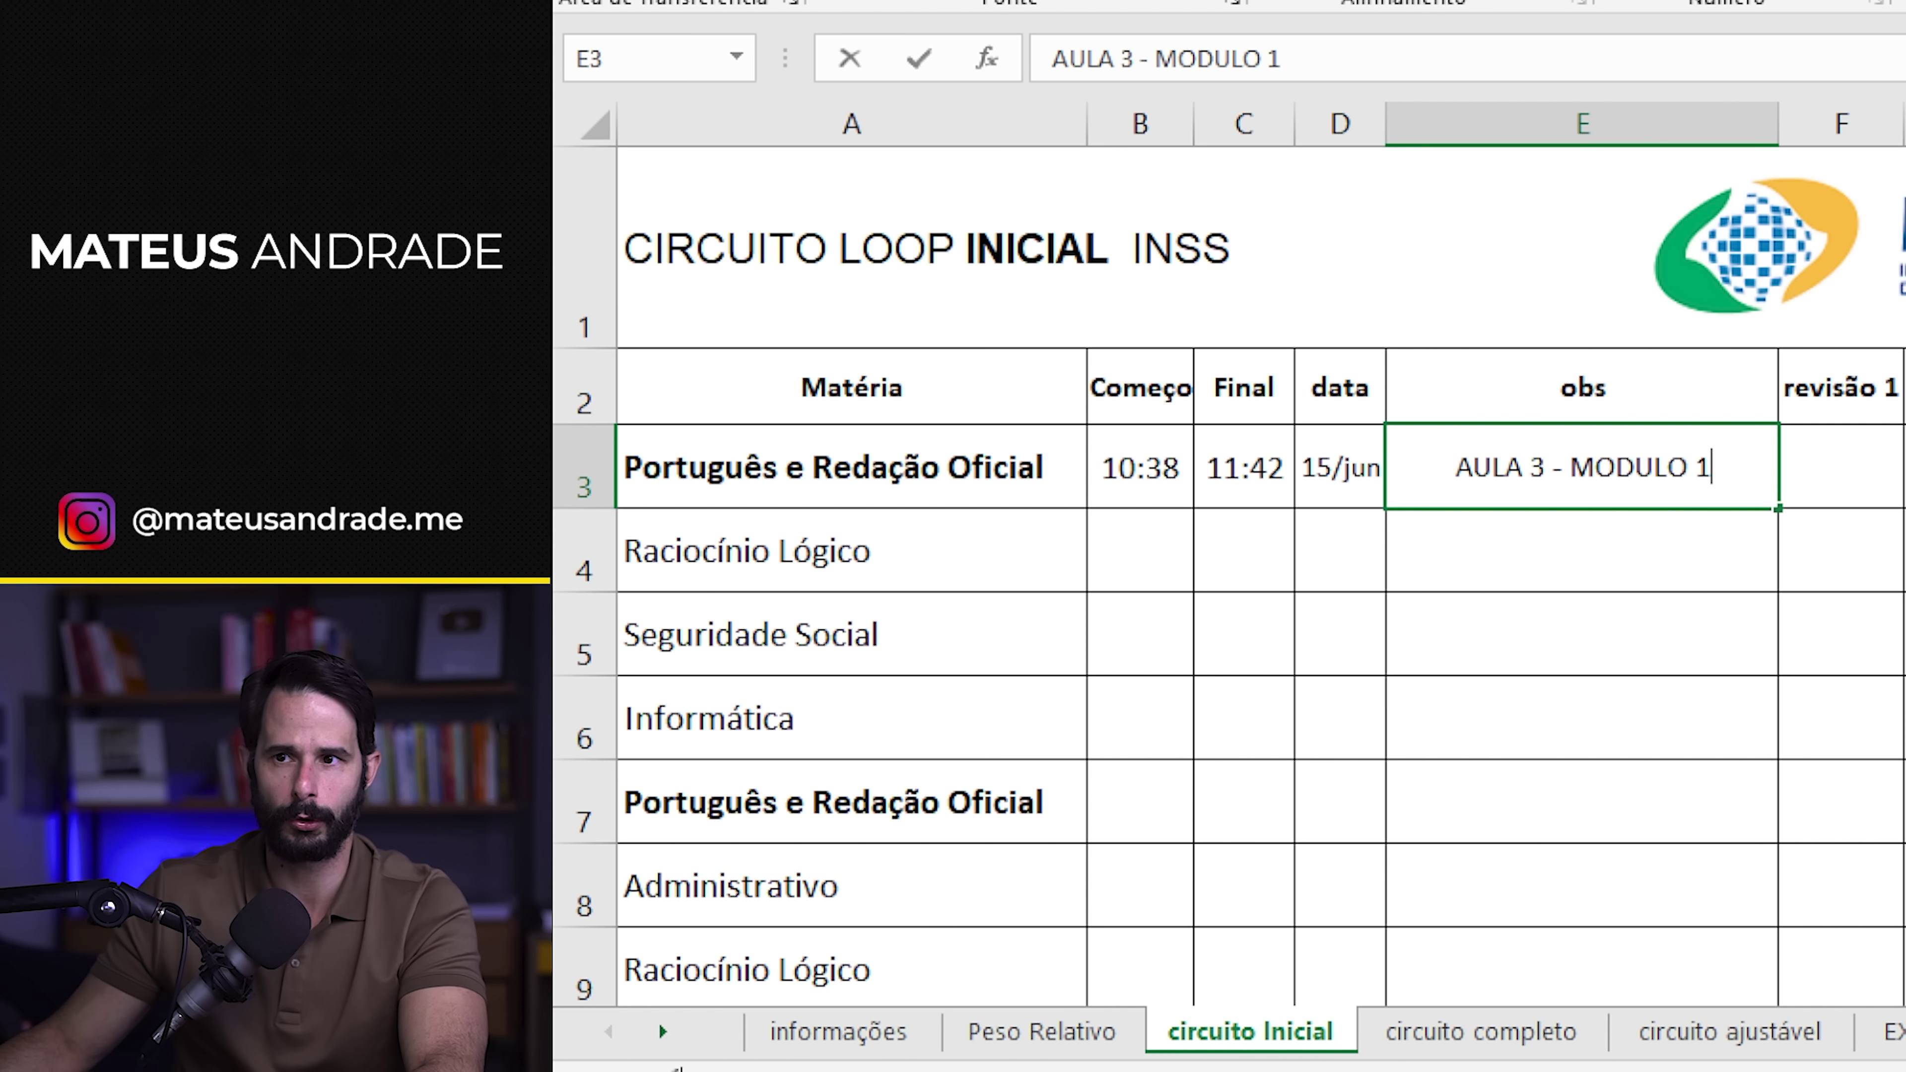
click(1824, 467)
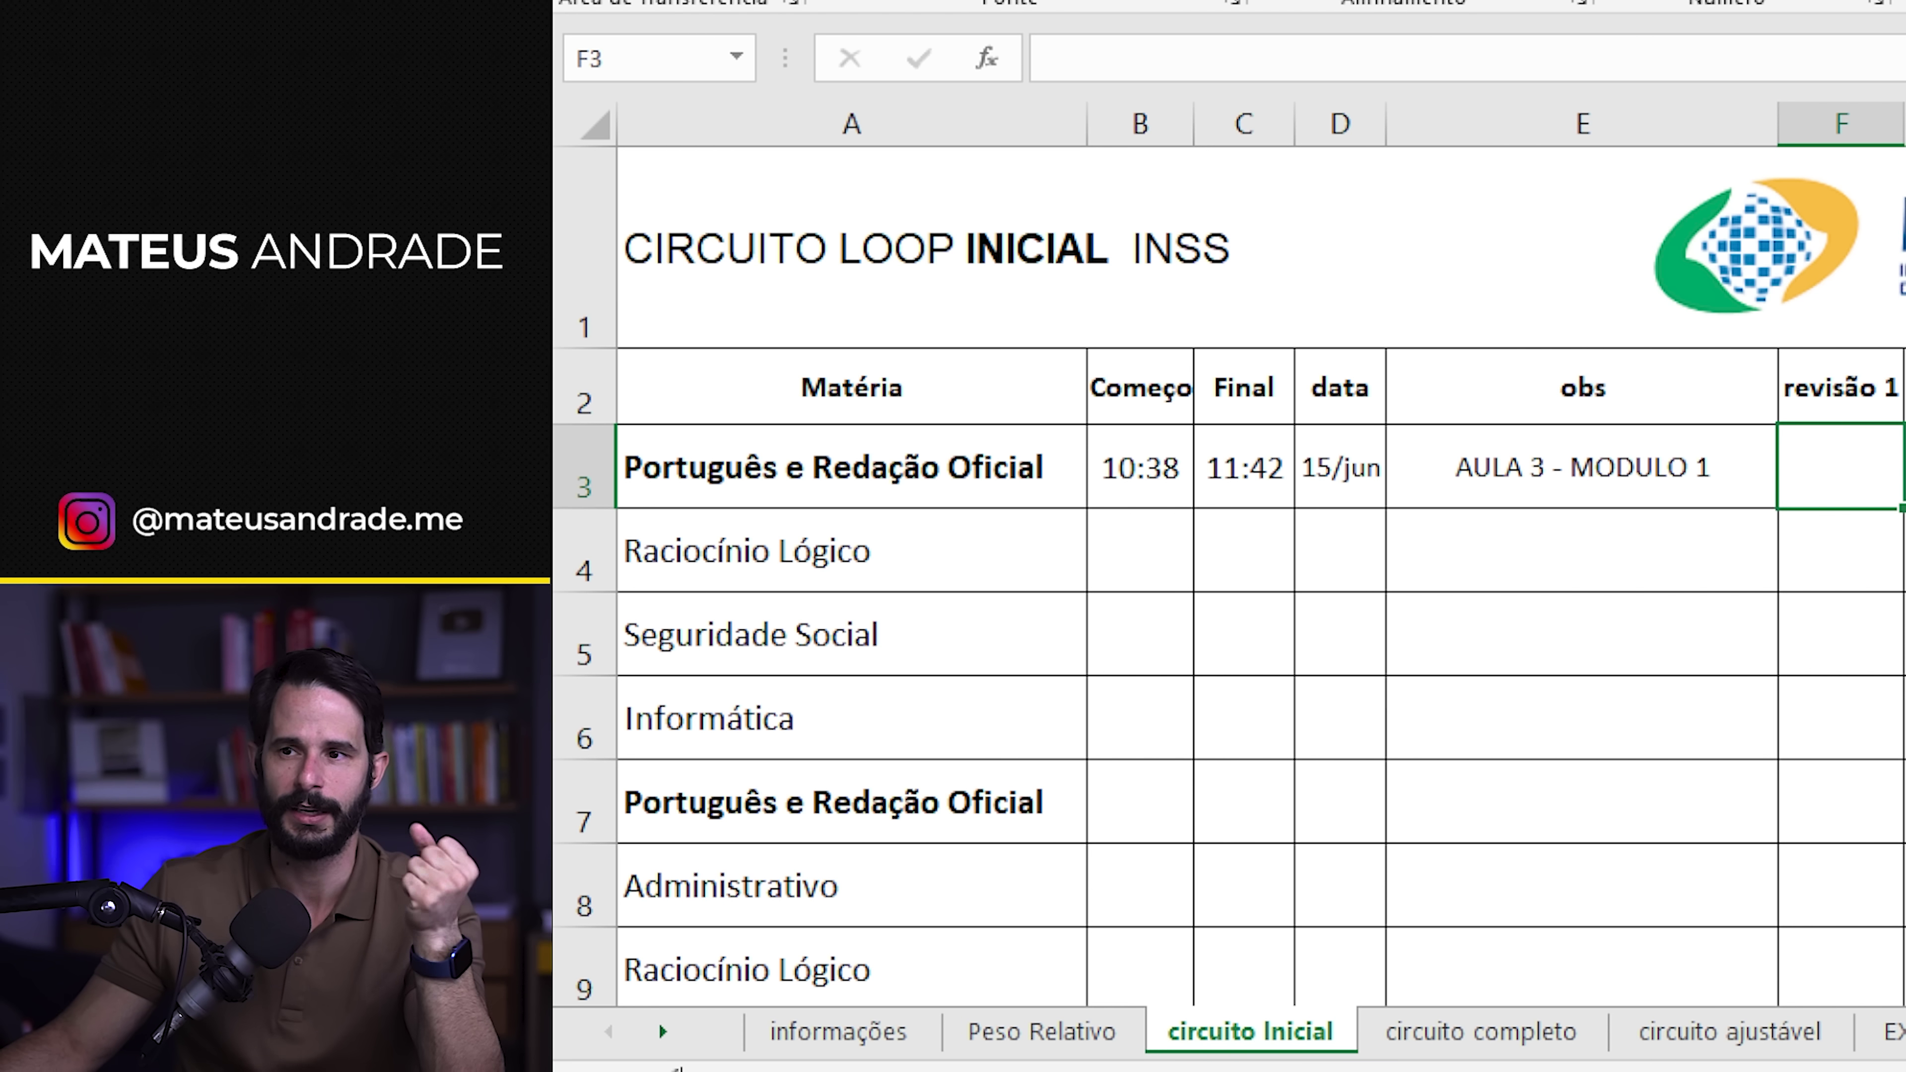
- Examine the review cells of the first session and the Revisão do Ciclo and Questões Resolvidas row closing the circuit
click(900, 300)
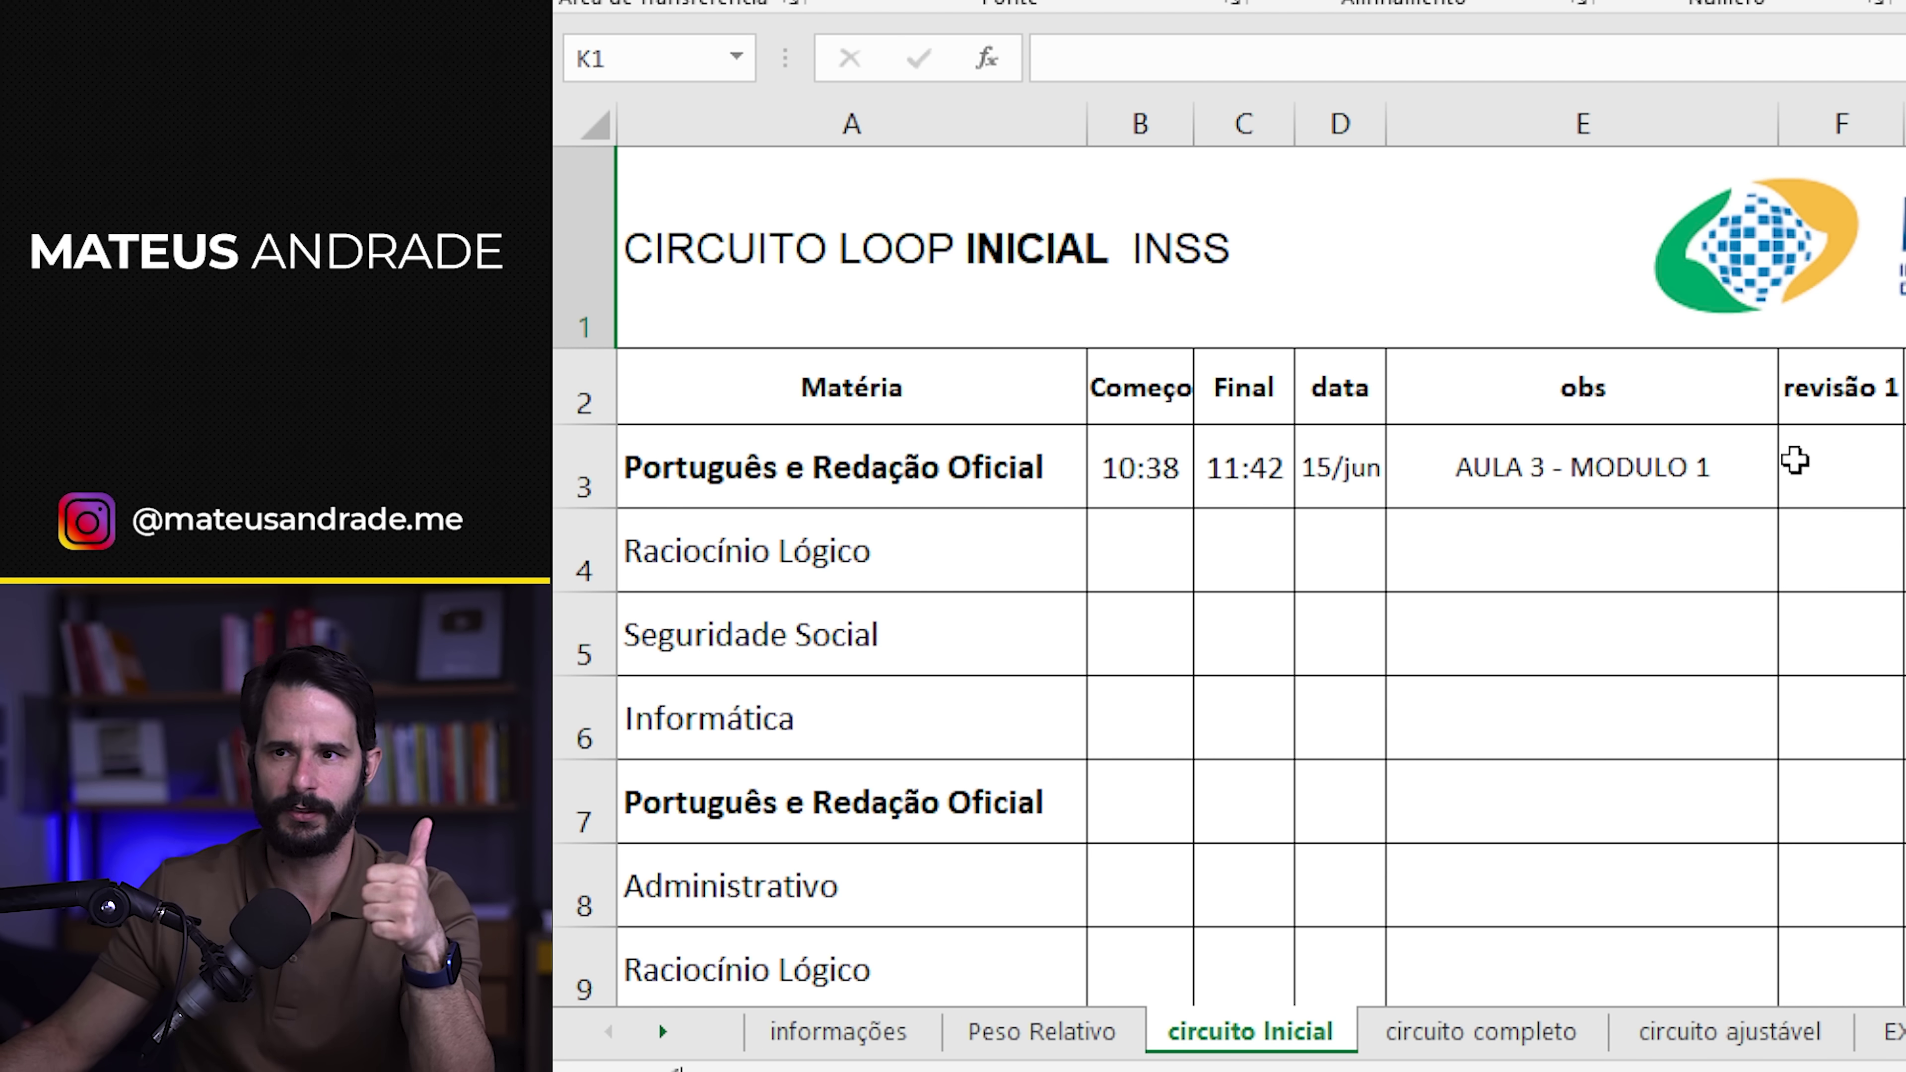
click(1836, 477)
key(Right)
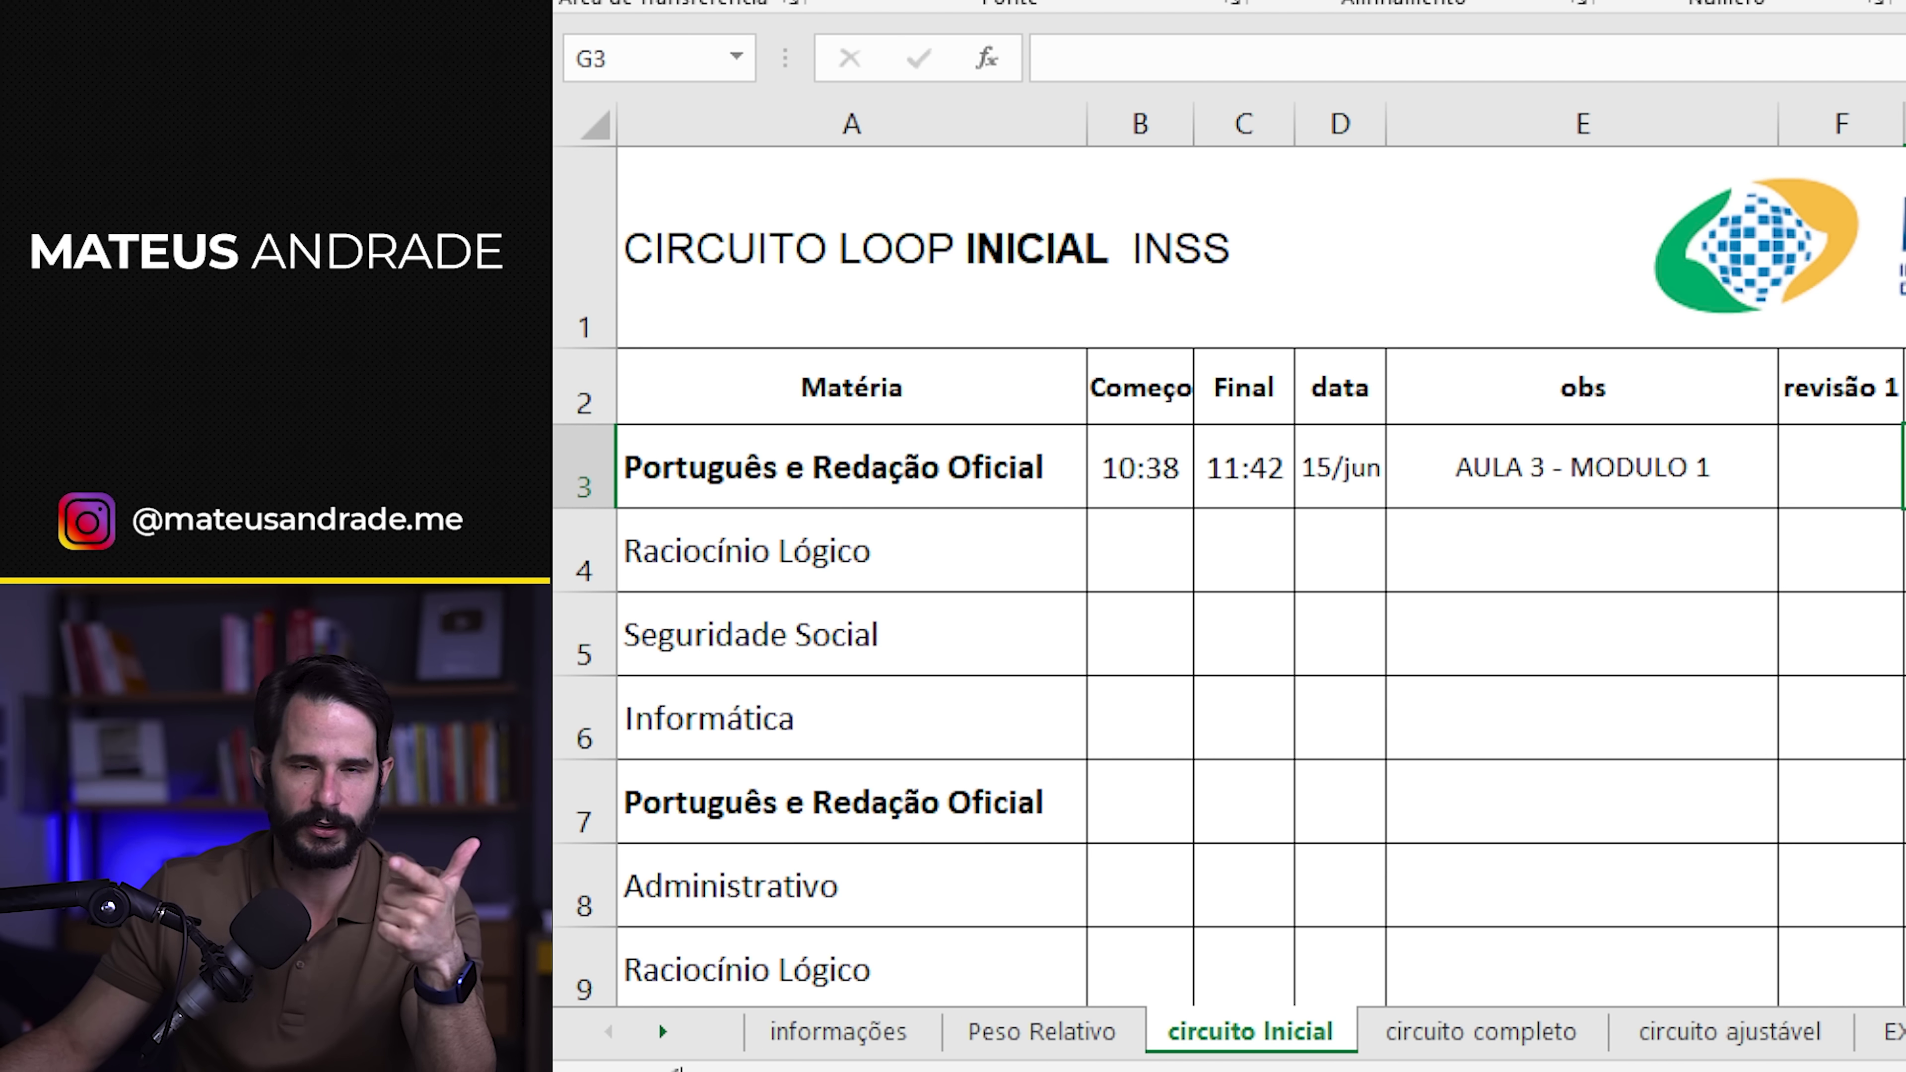
scroll(1626, 597, down, 6)
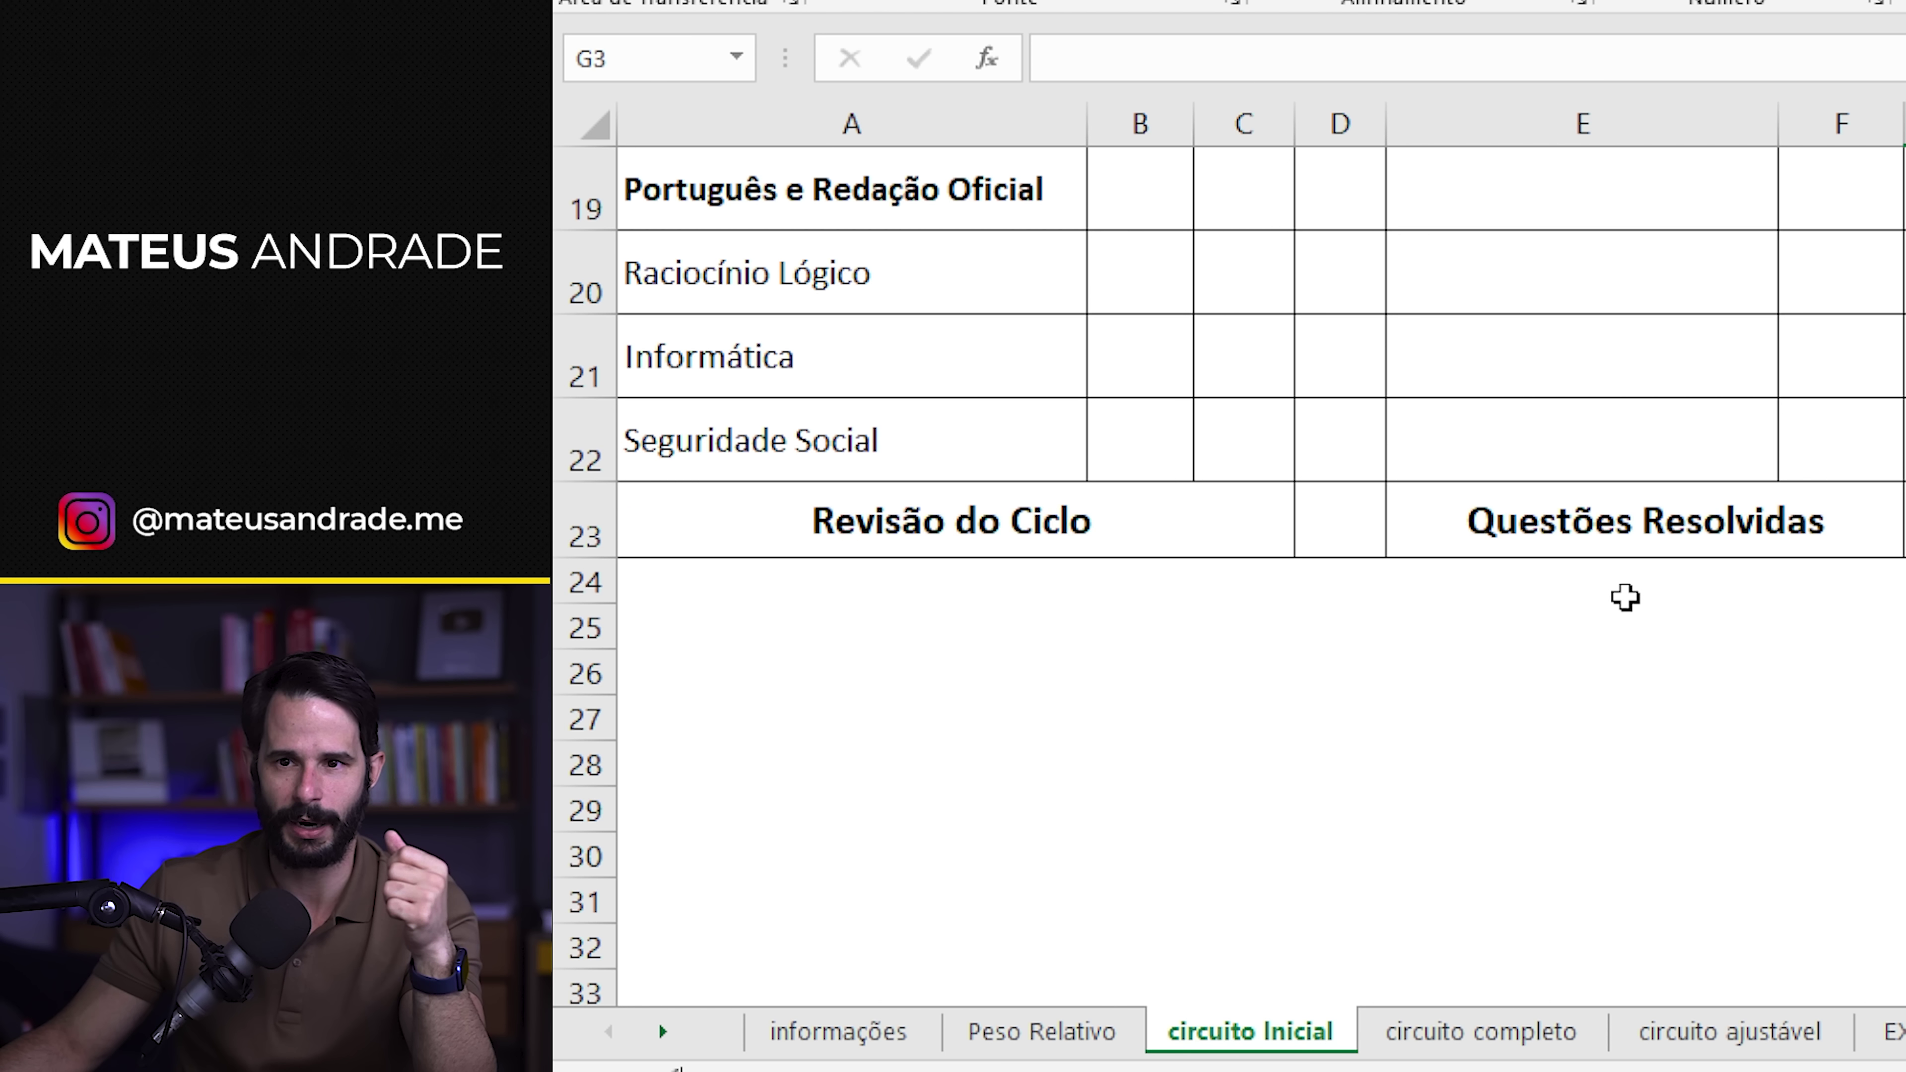
click(978, 522)
click(1389, 530)
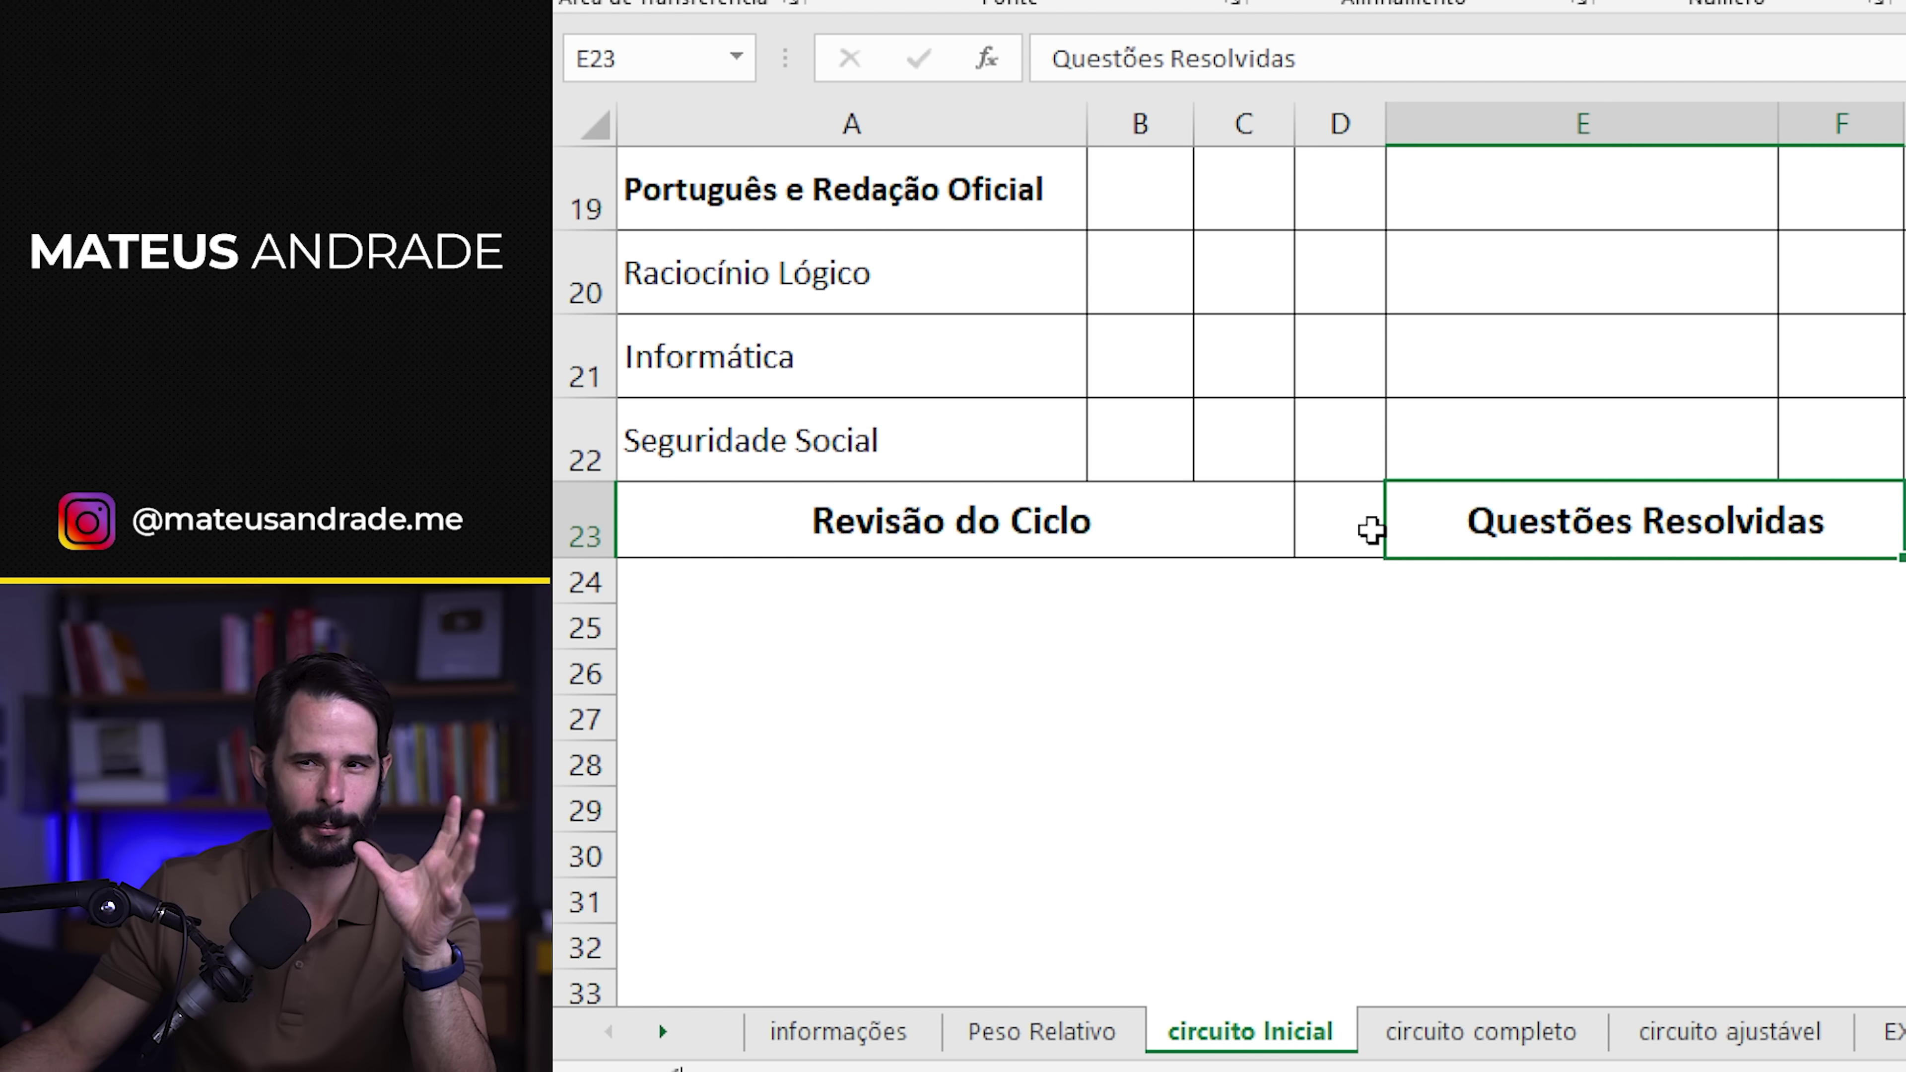
click(1370, 528)
scroll(1476, 647, up, 6)
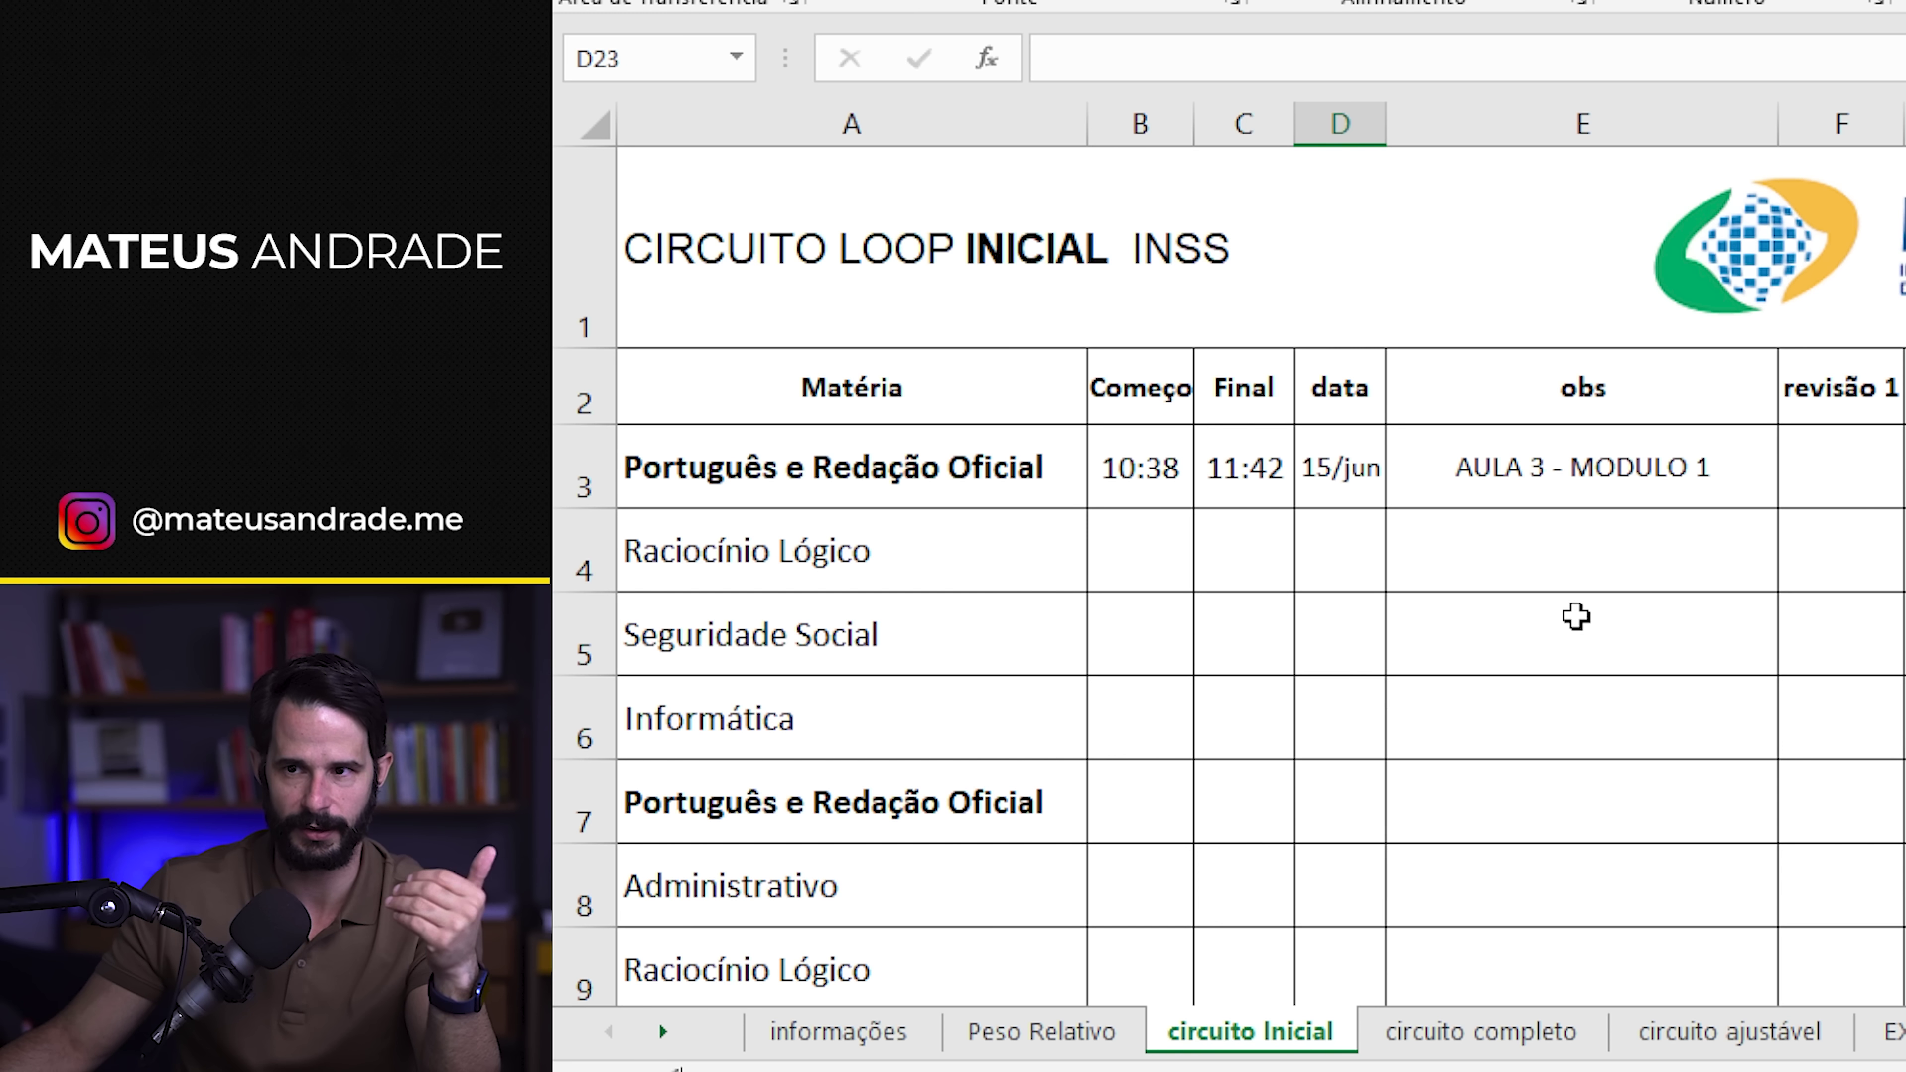
click(1803, 455)
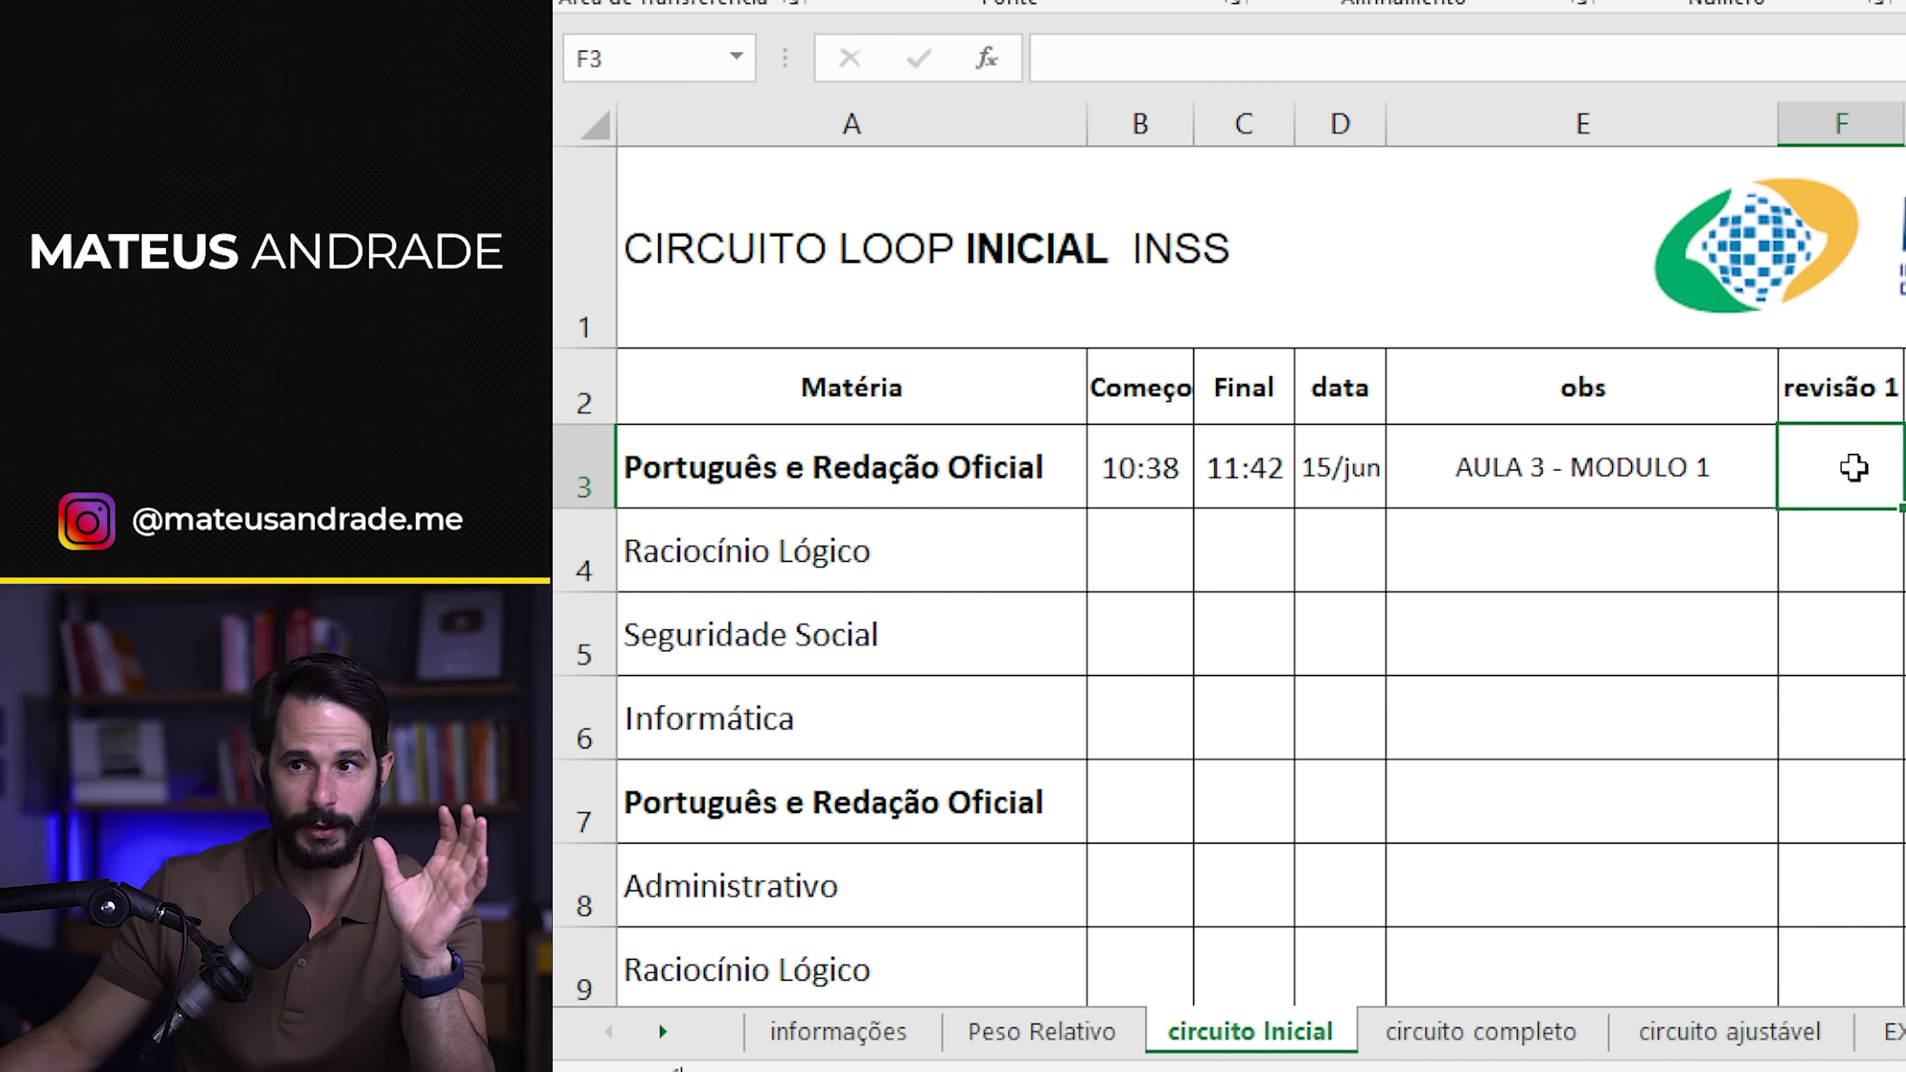
drag(1854, 470, 1905, 471)
click(1905, 634)
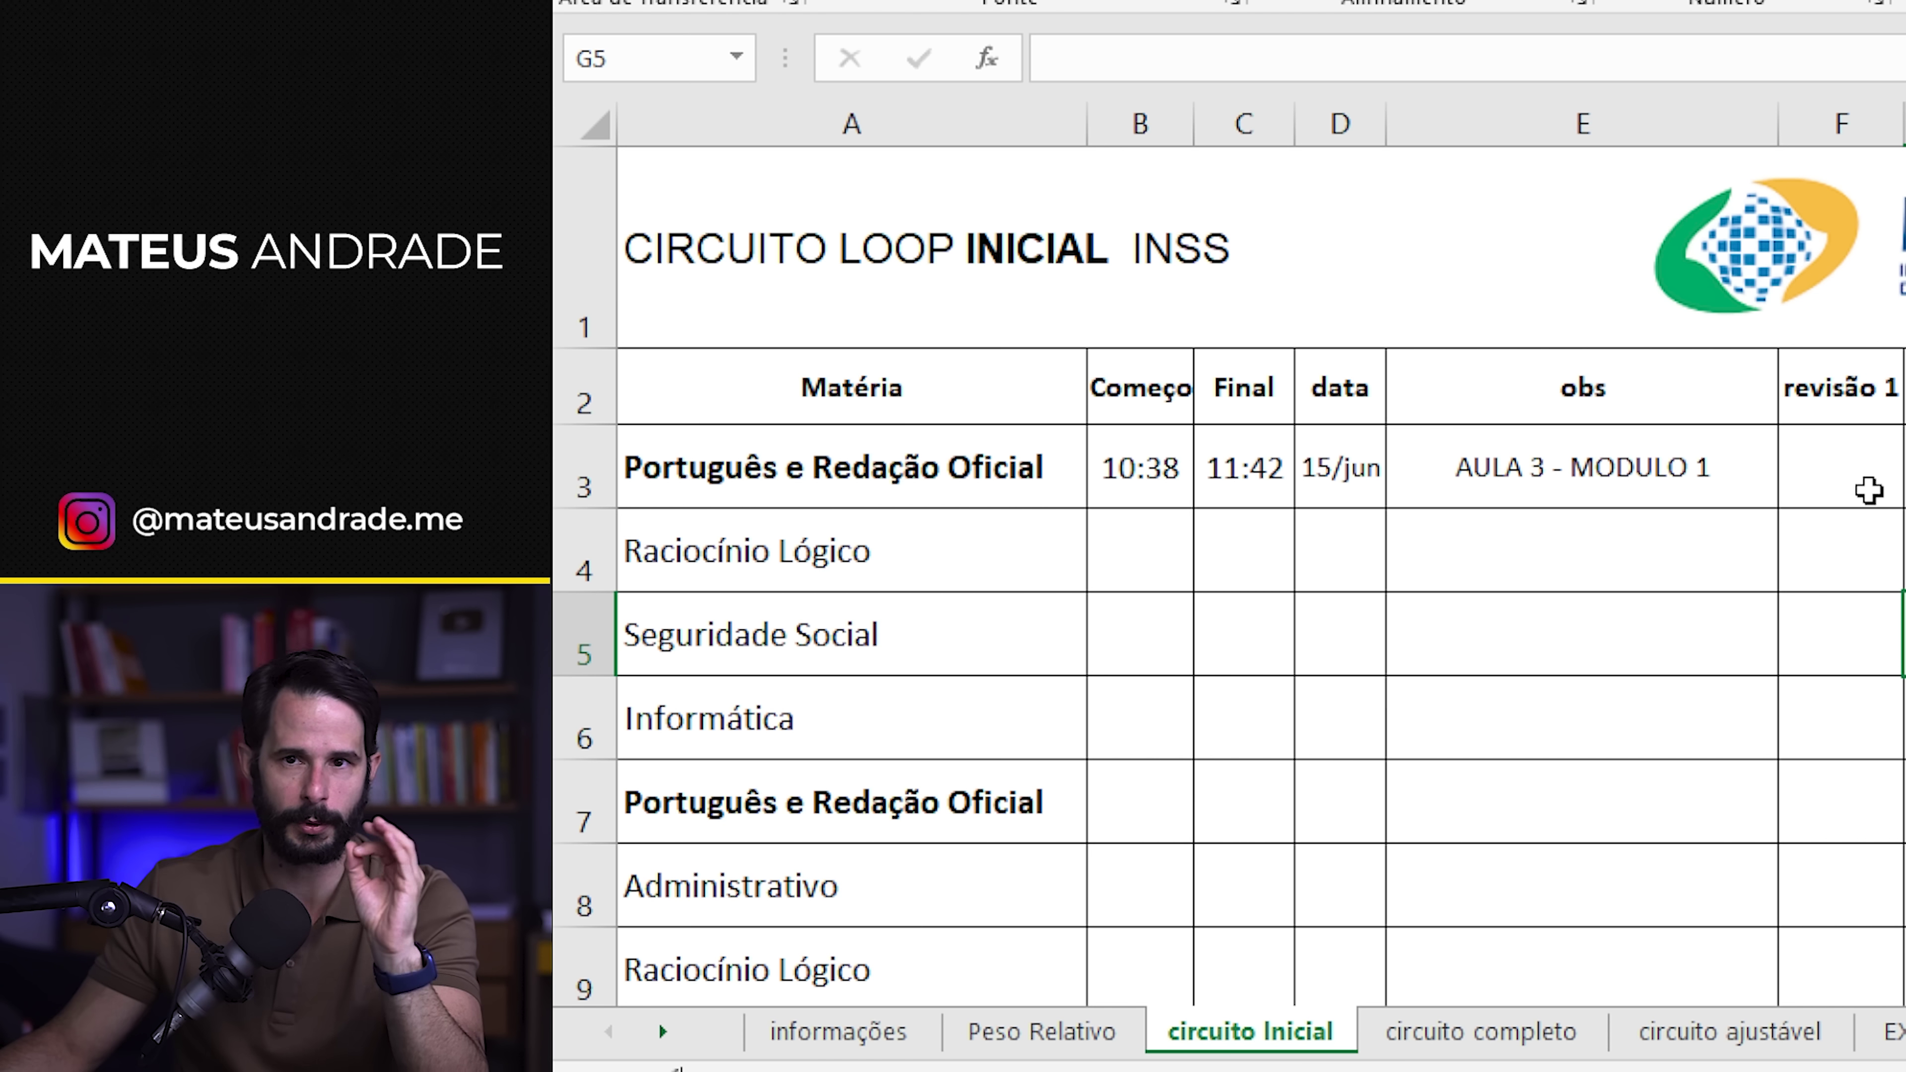
- Mark the first Português e Redação Oficial session as reviewed by entering OK in revisão 1 (F3) and in G3
click(1839, 465)
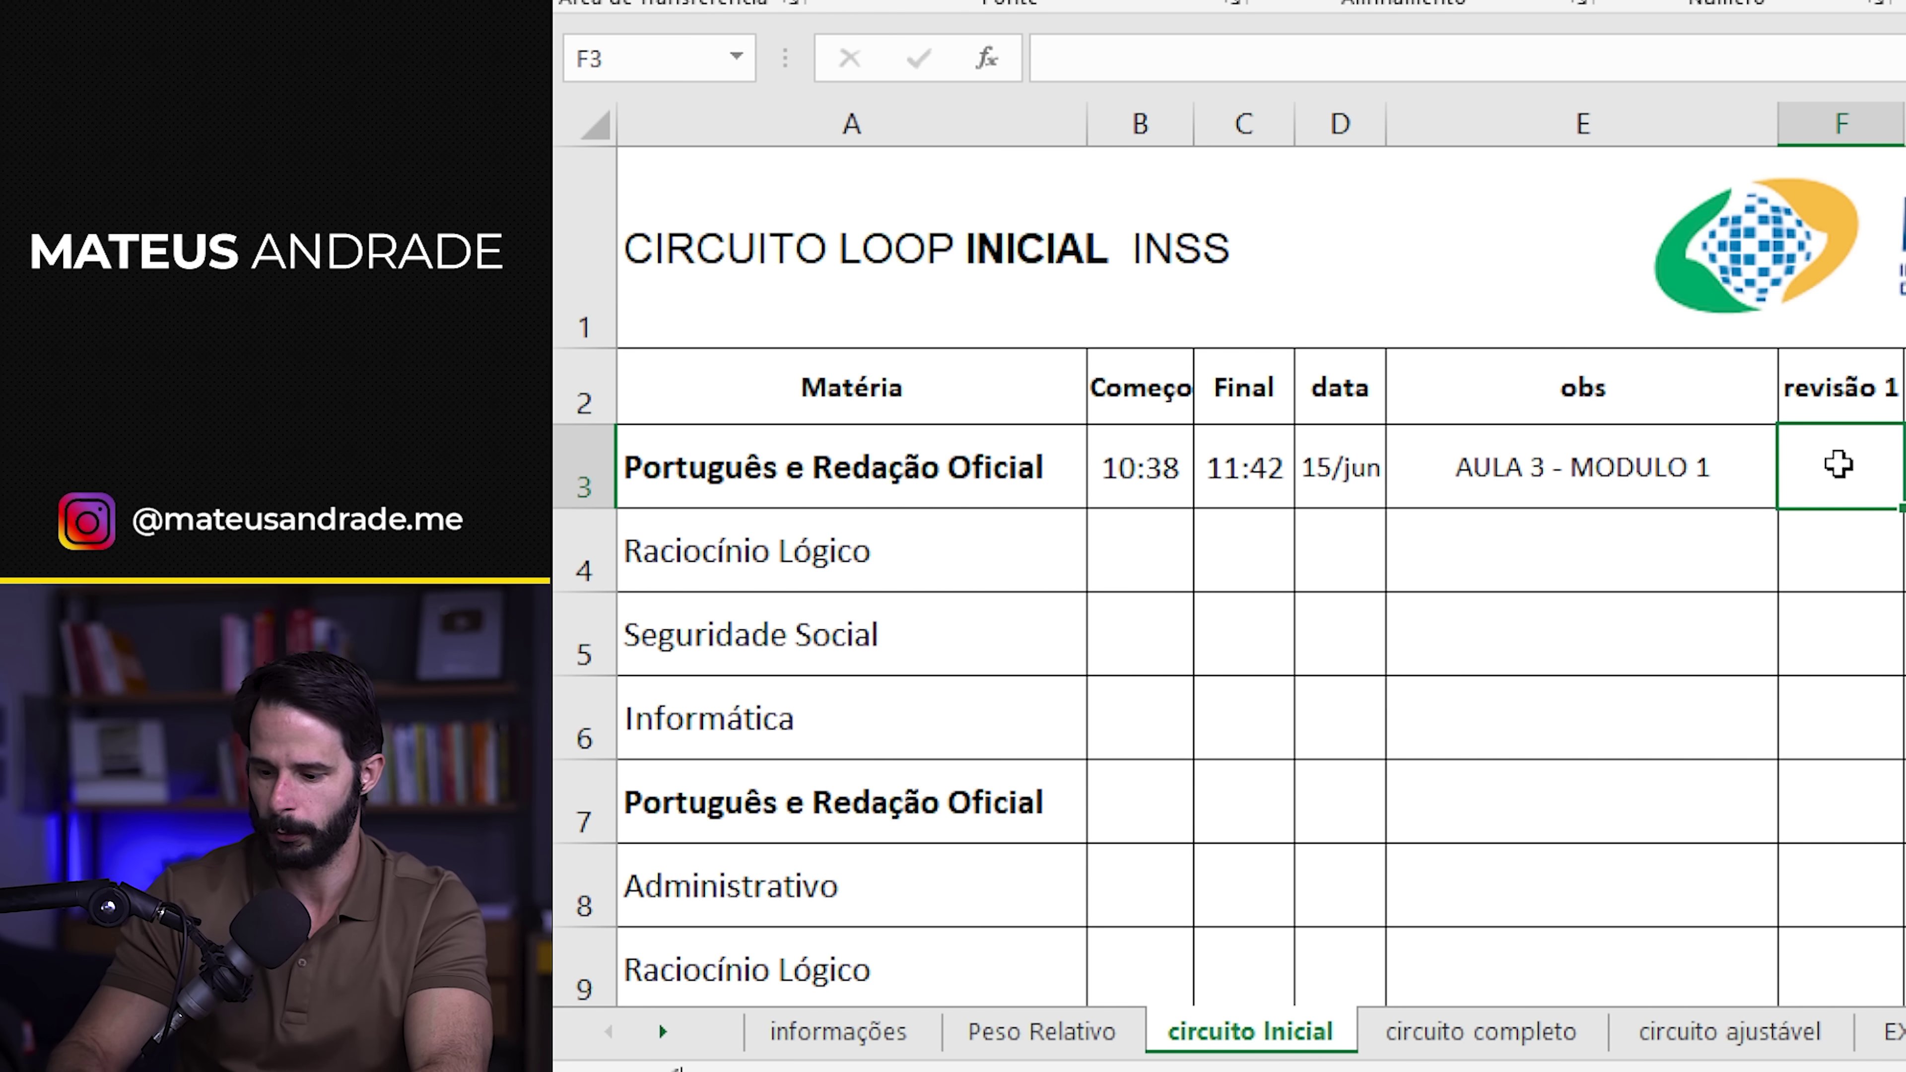
text(OK)
key(BackSpace)
key(BackSpace)
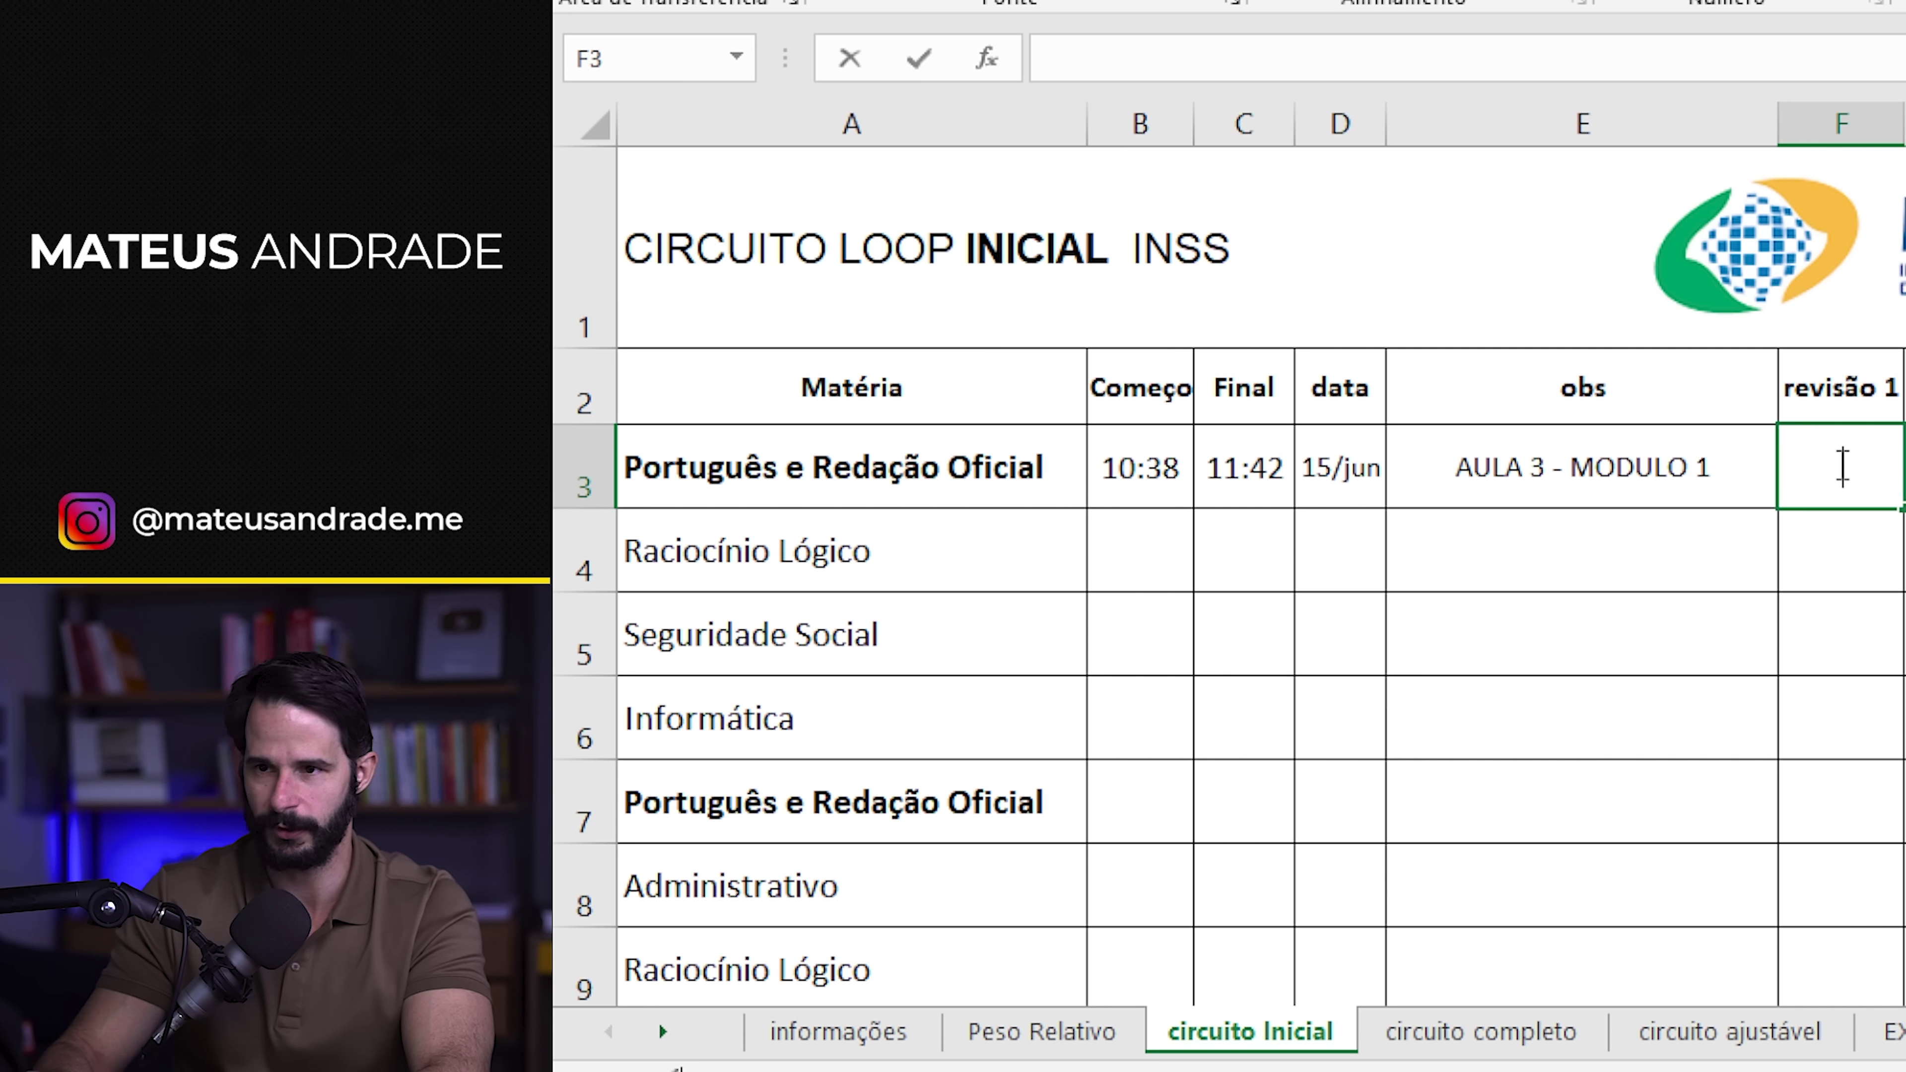
text(OK)
key(Return)
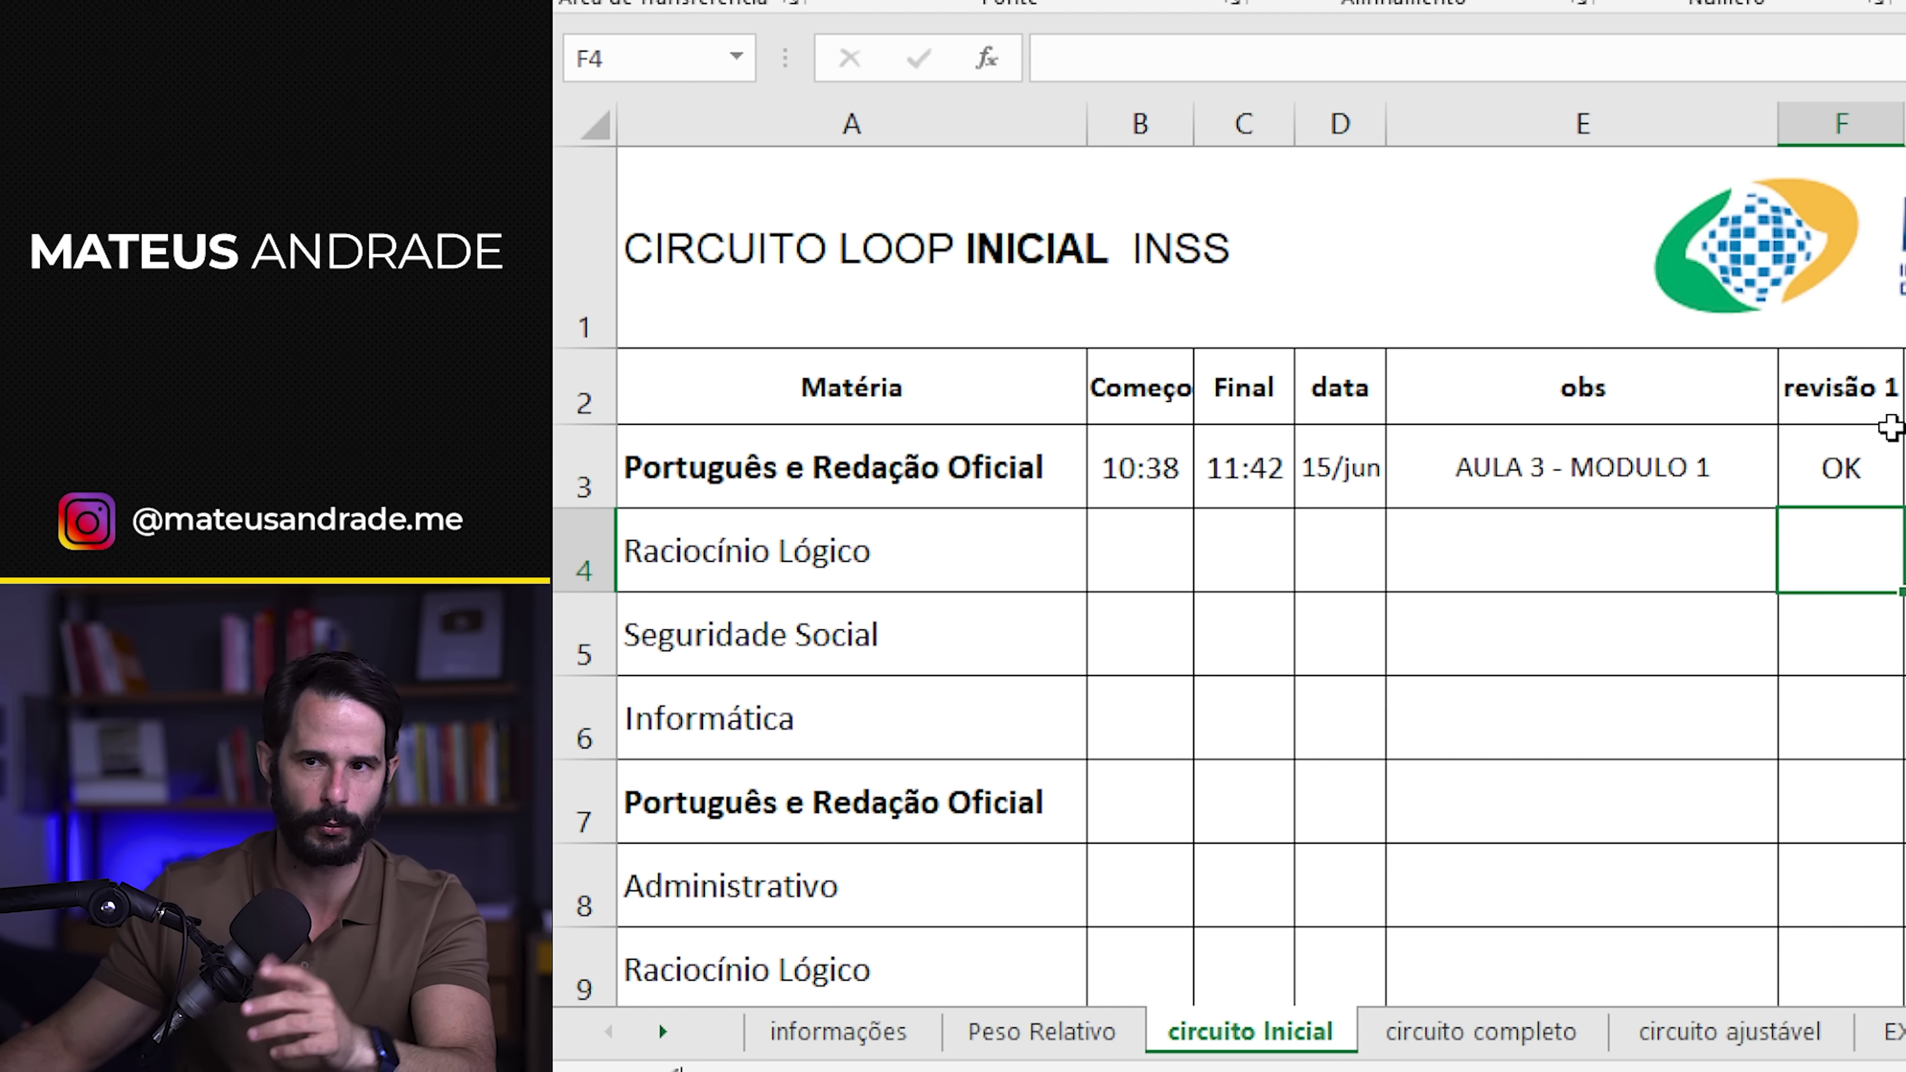
key(Up)
key(Right)
text(OK)
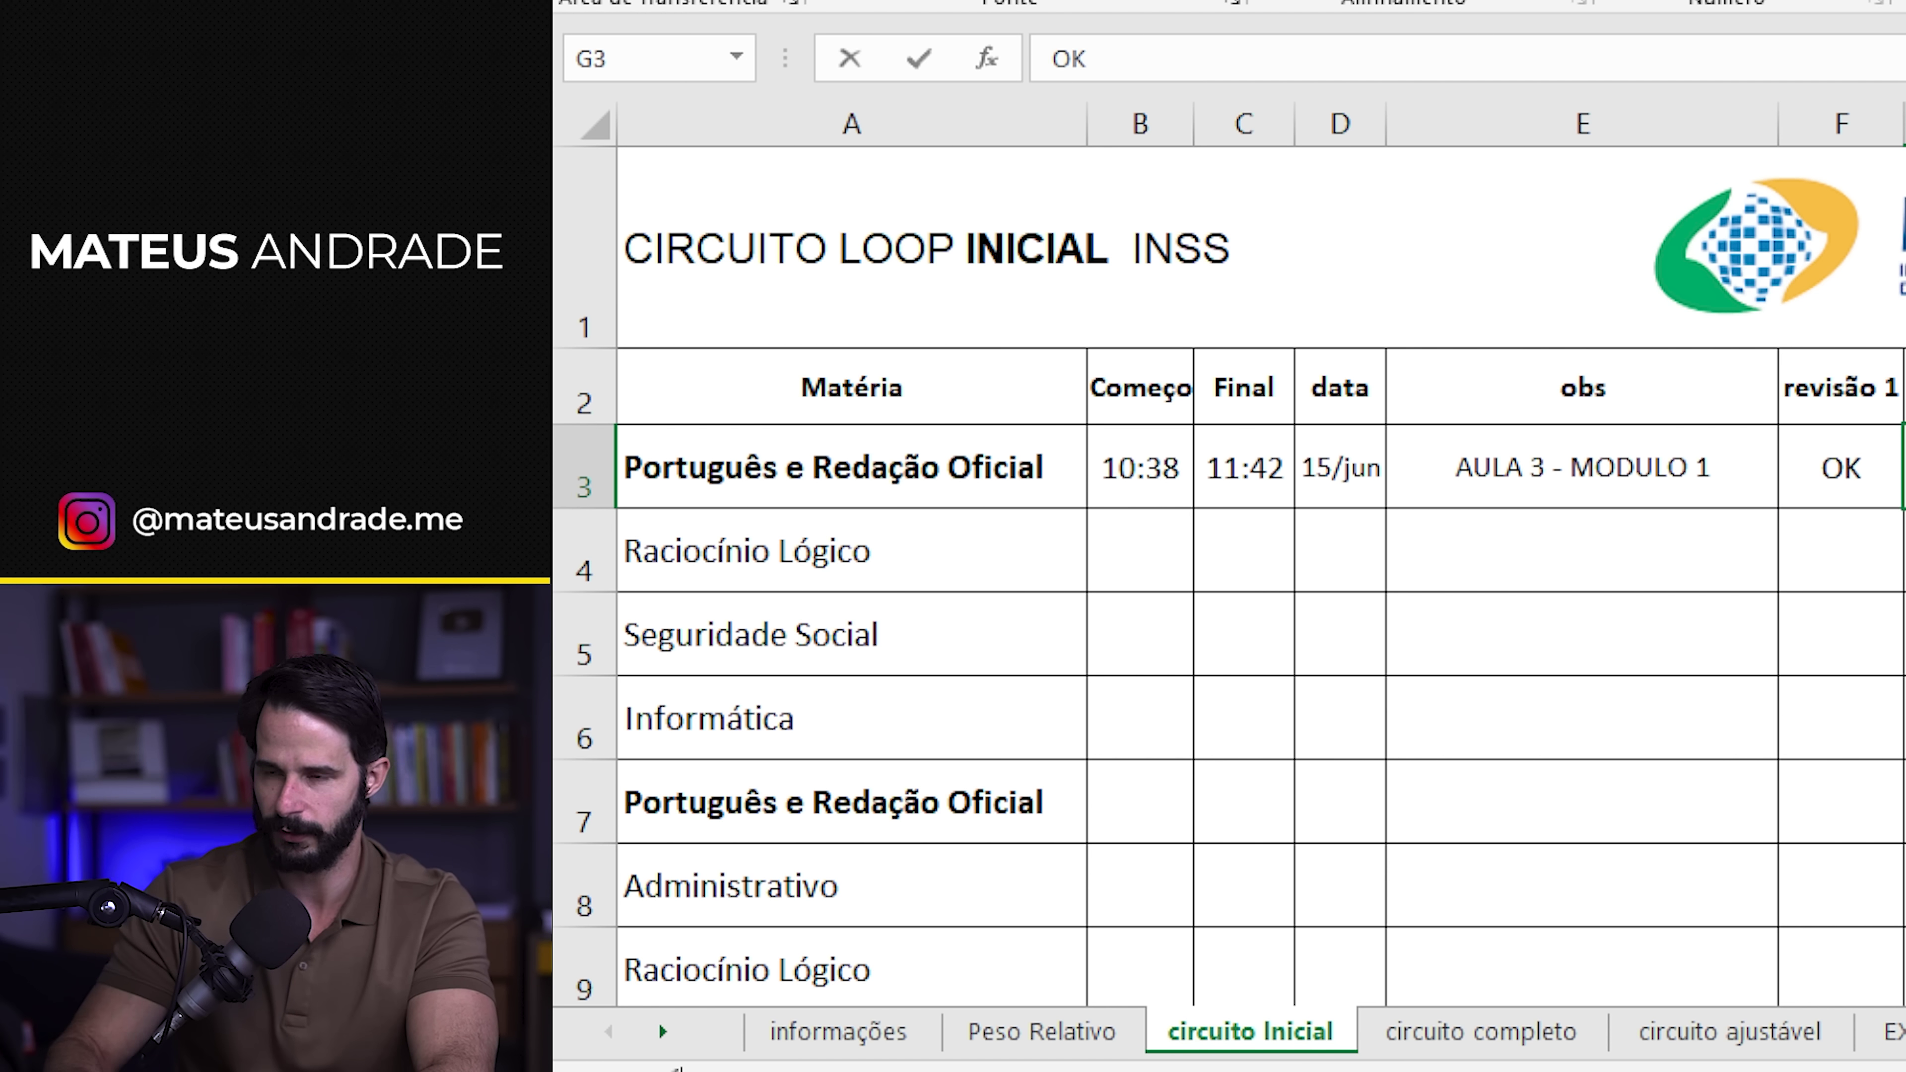
key(Return)
- Enter 4 in H3 for the first Português e Redação Oficial session
key(Up)
key(Right)
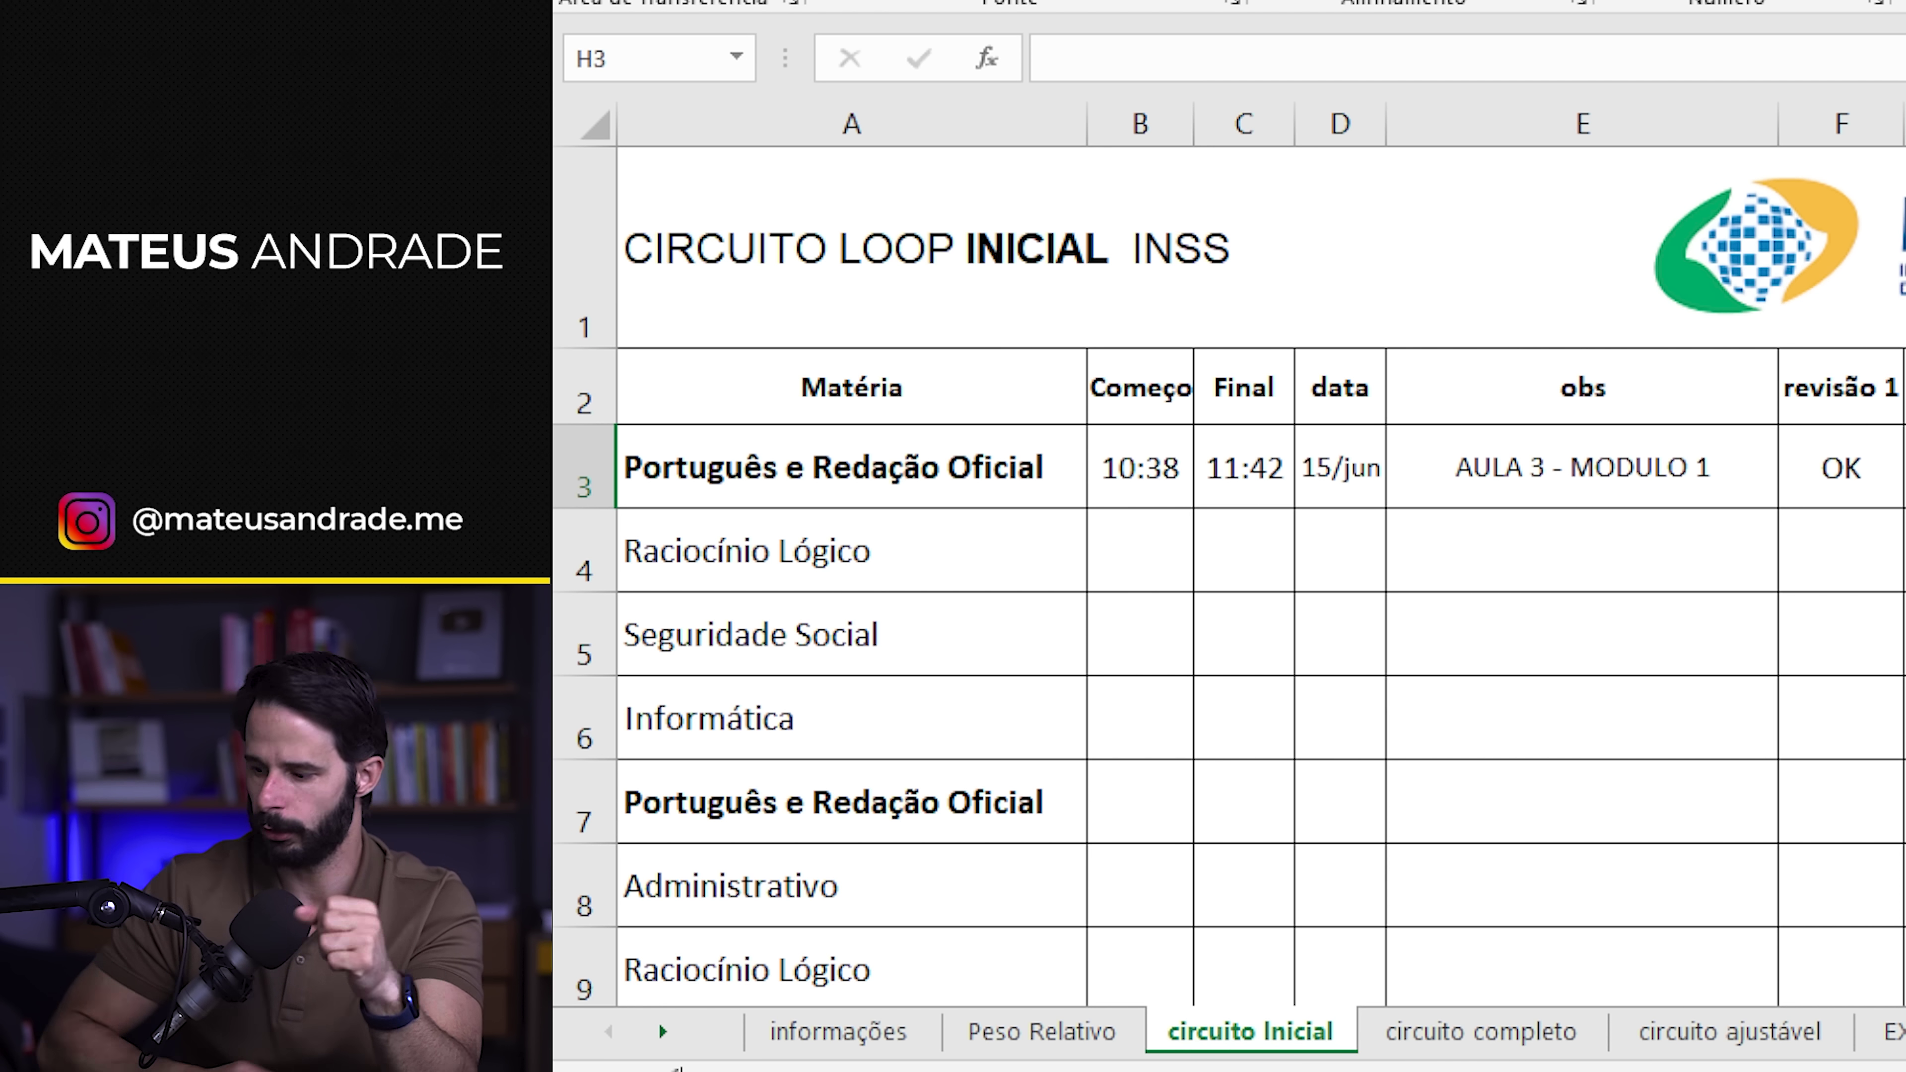
text(4)
key(Return)
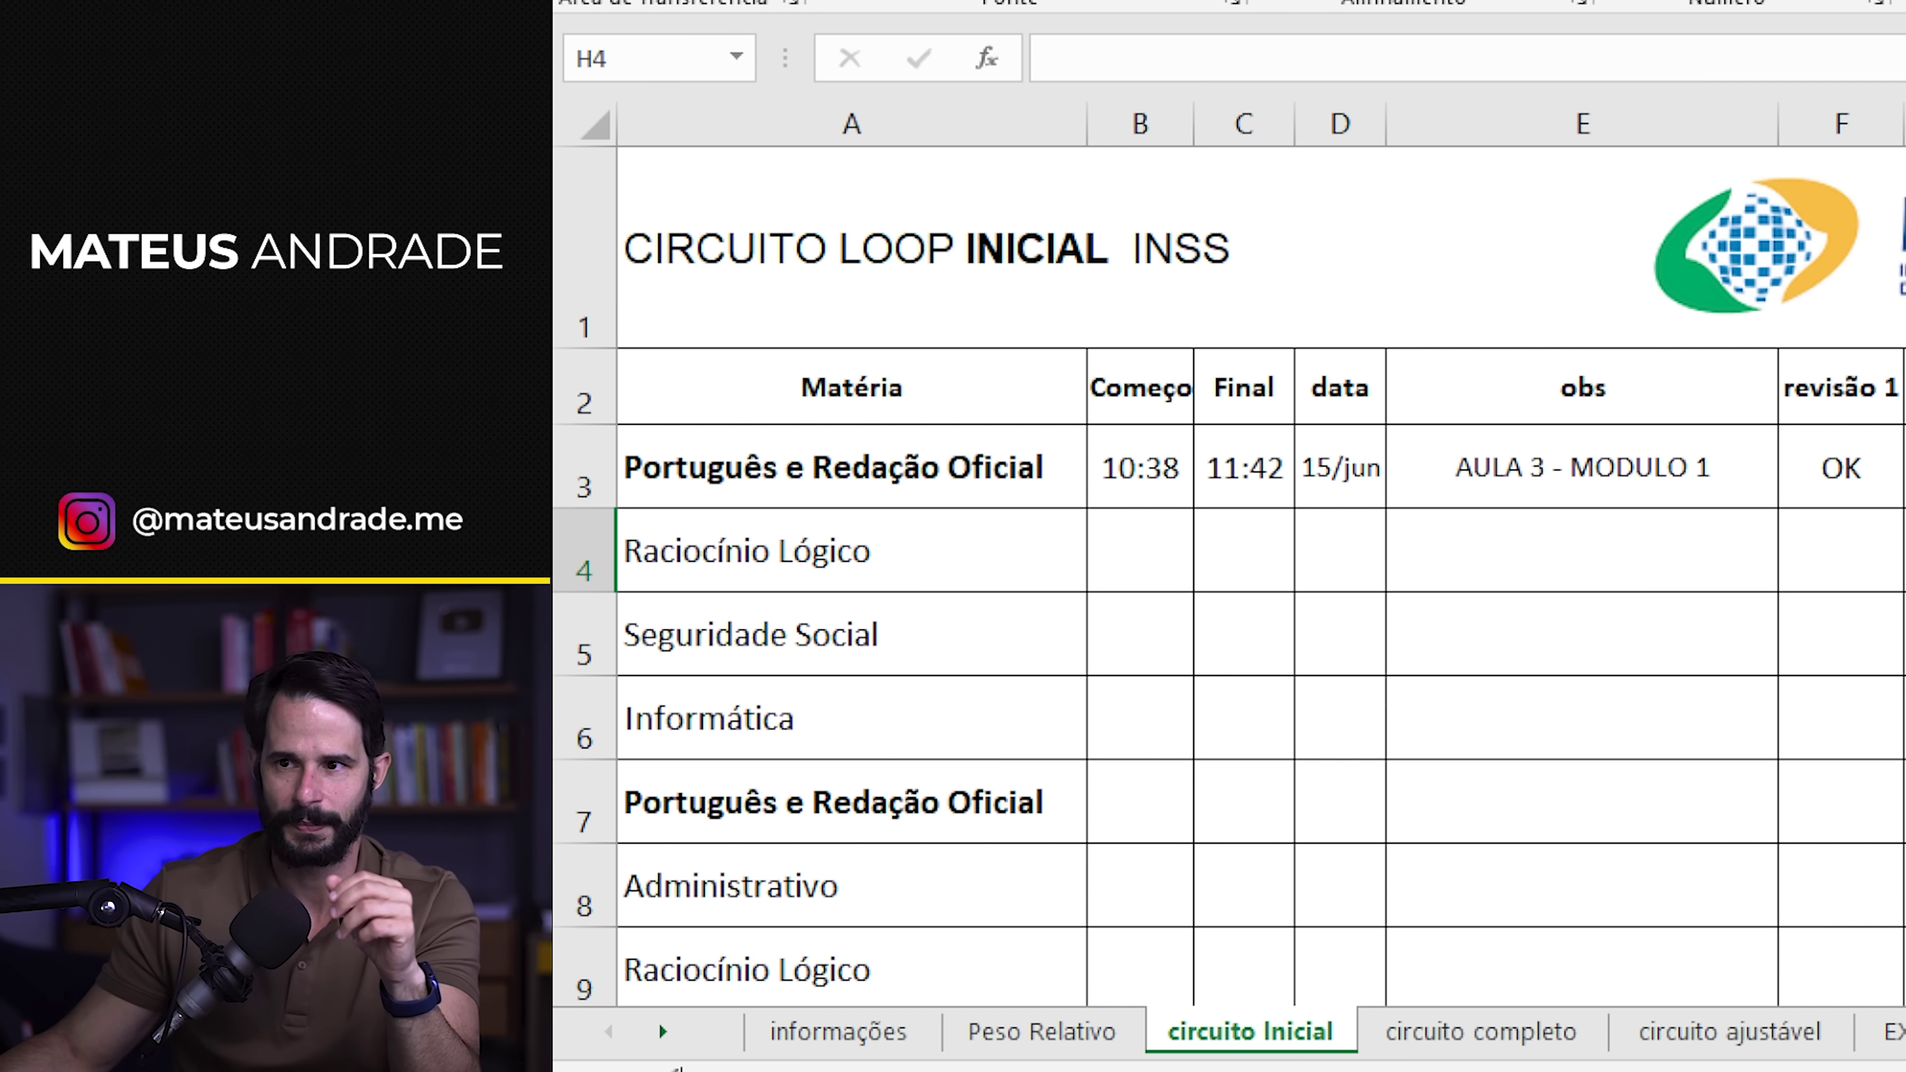
key(Up)
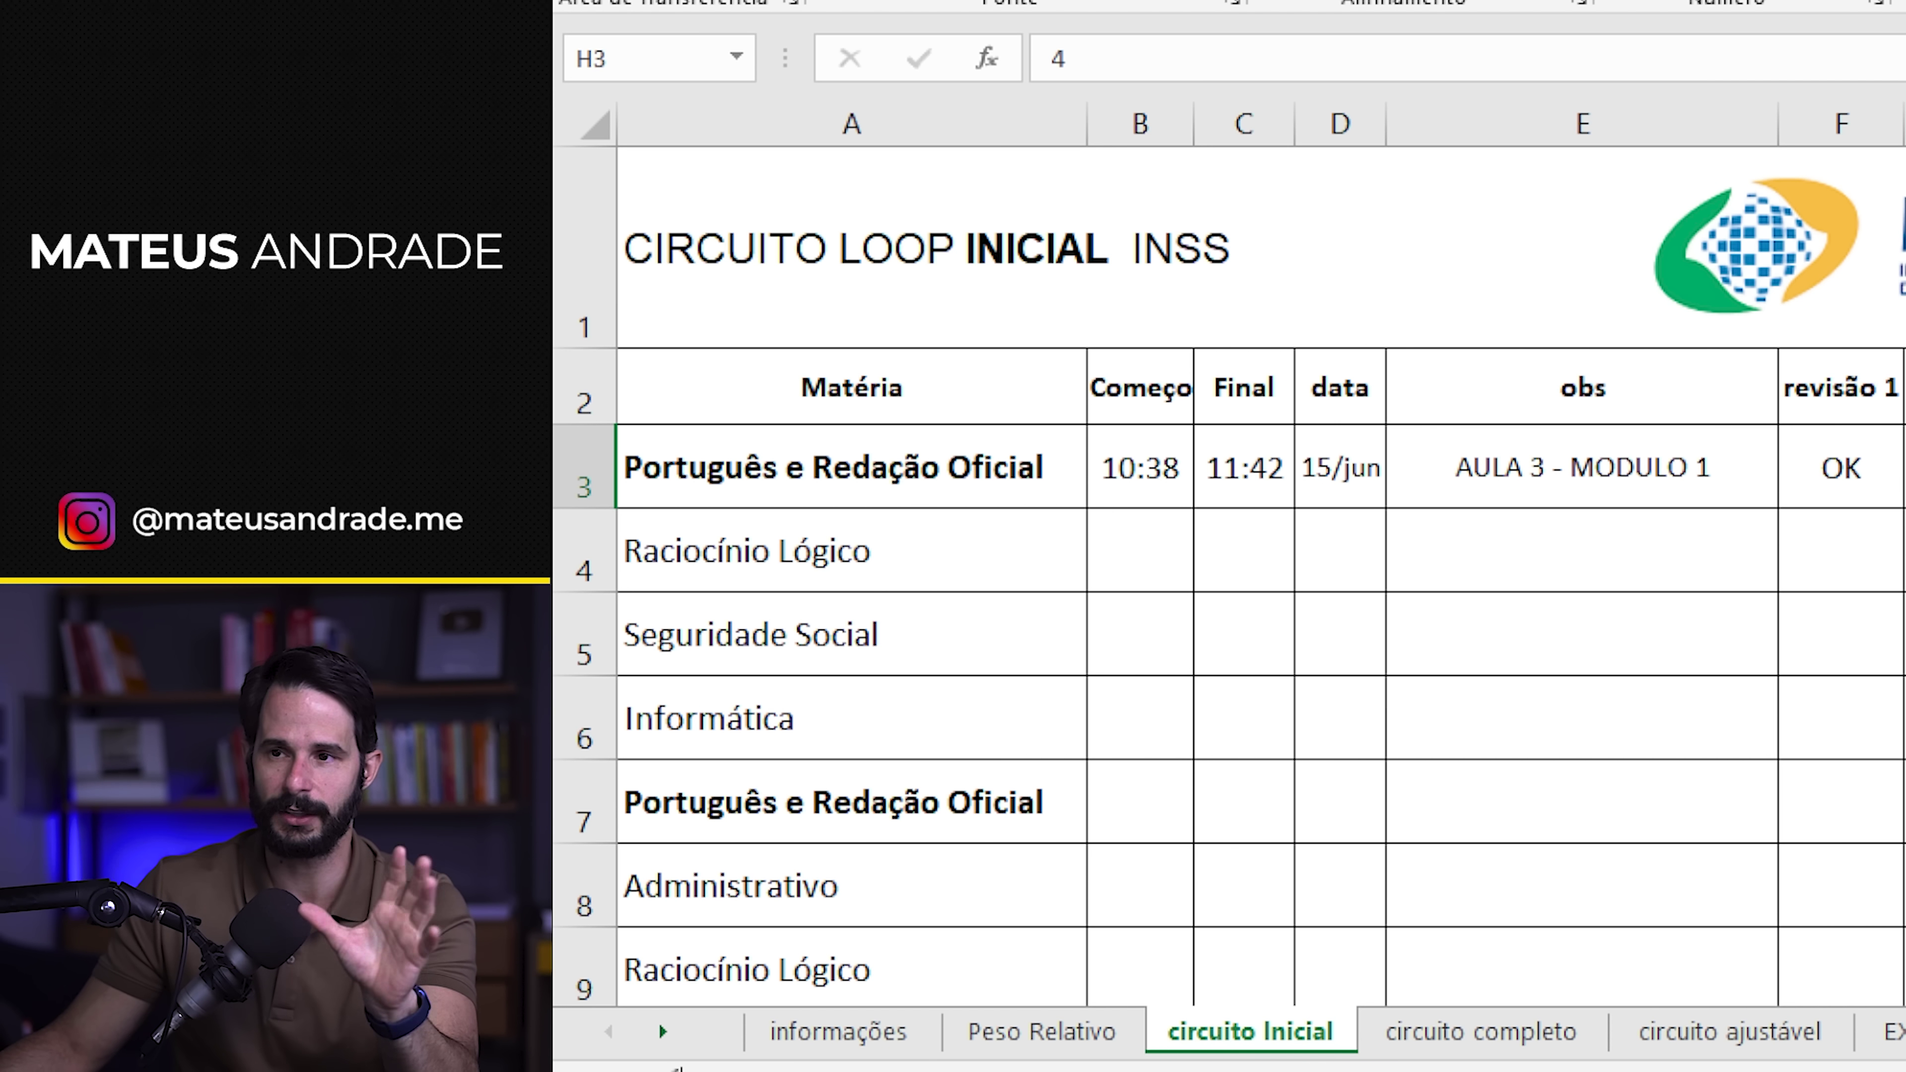
key(Down)
key(Up)
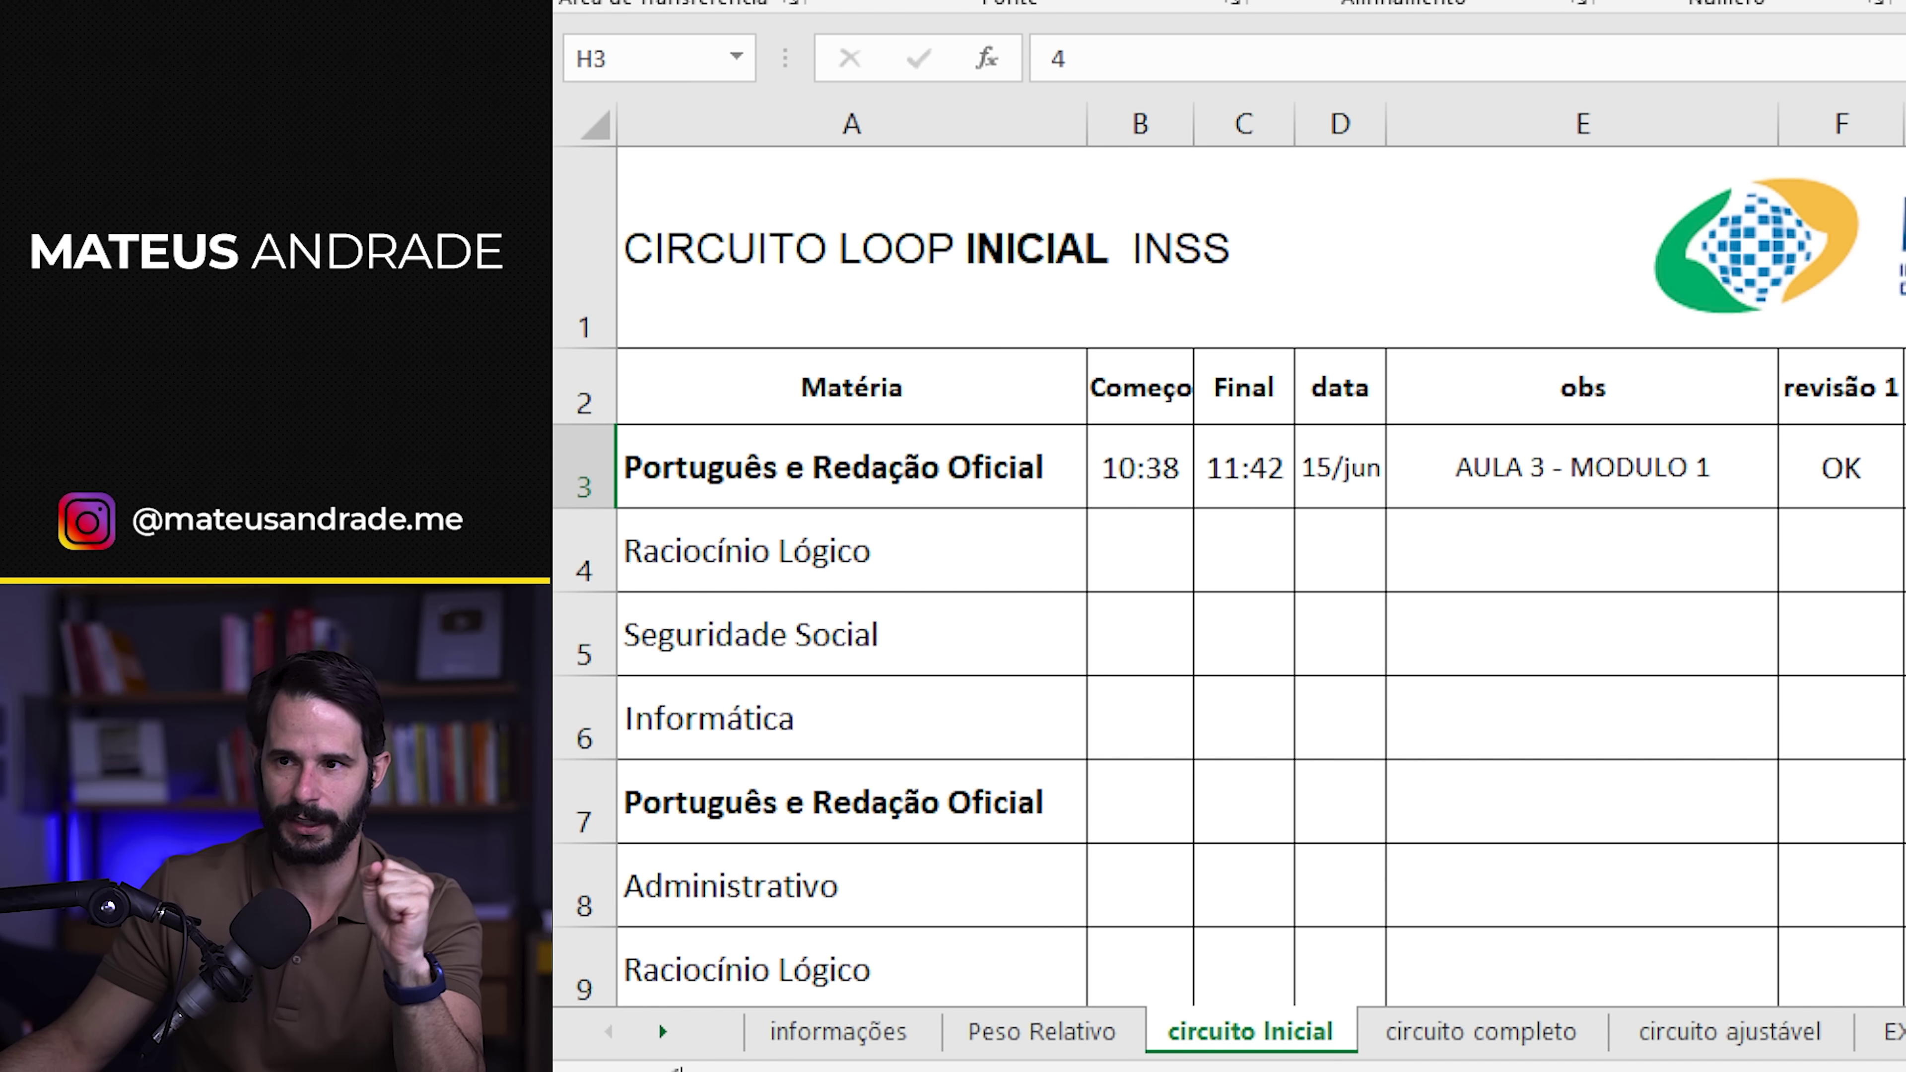
click(1154, 557)
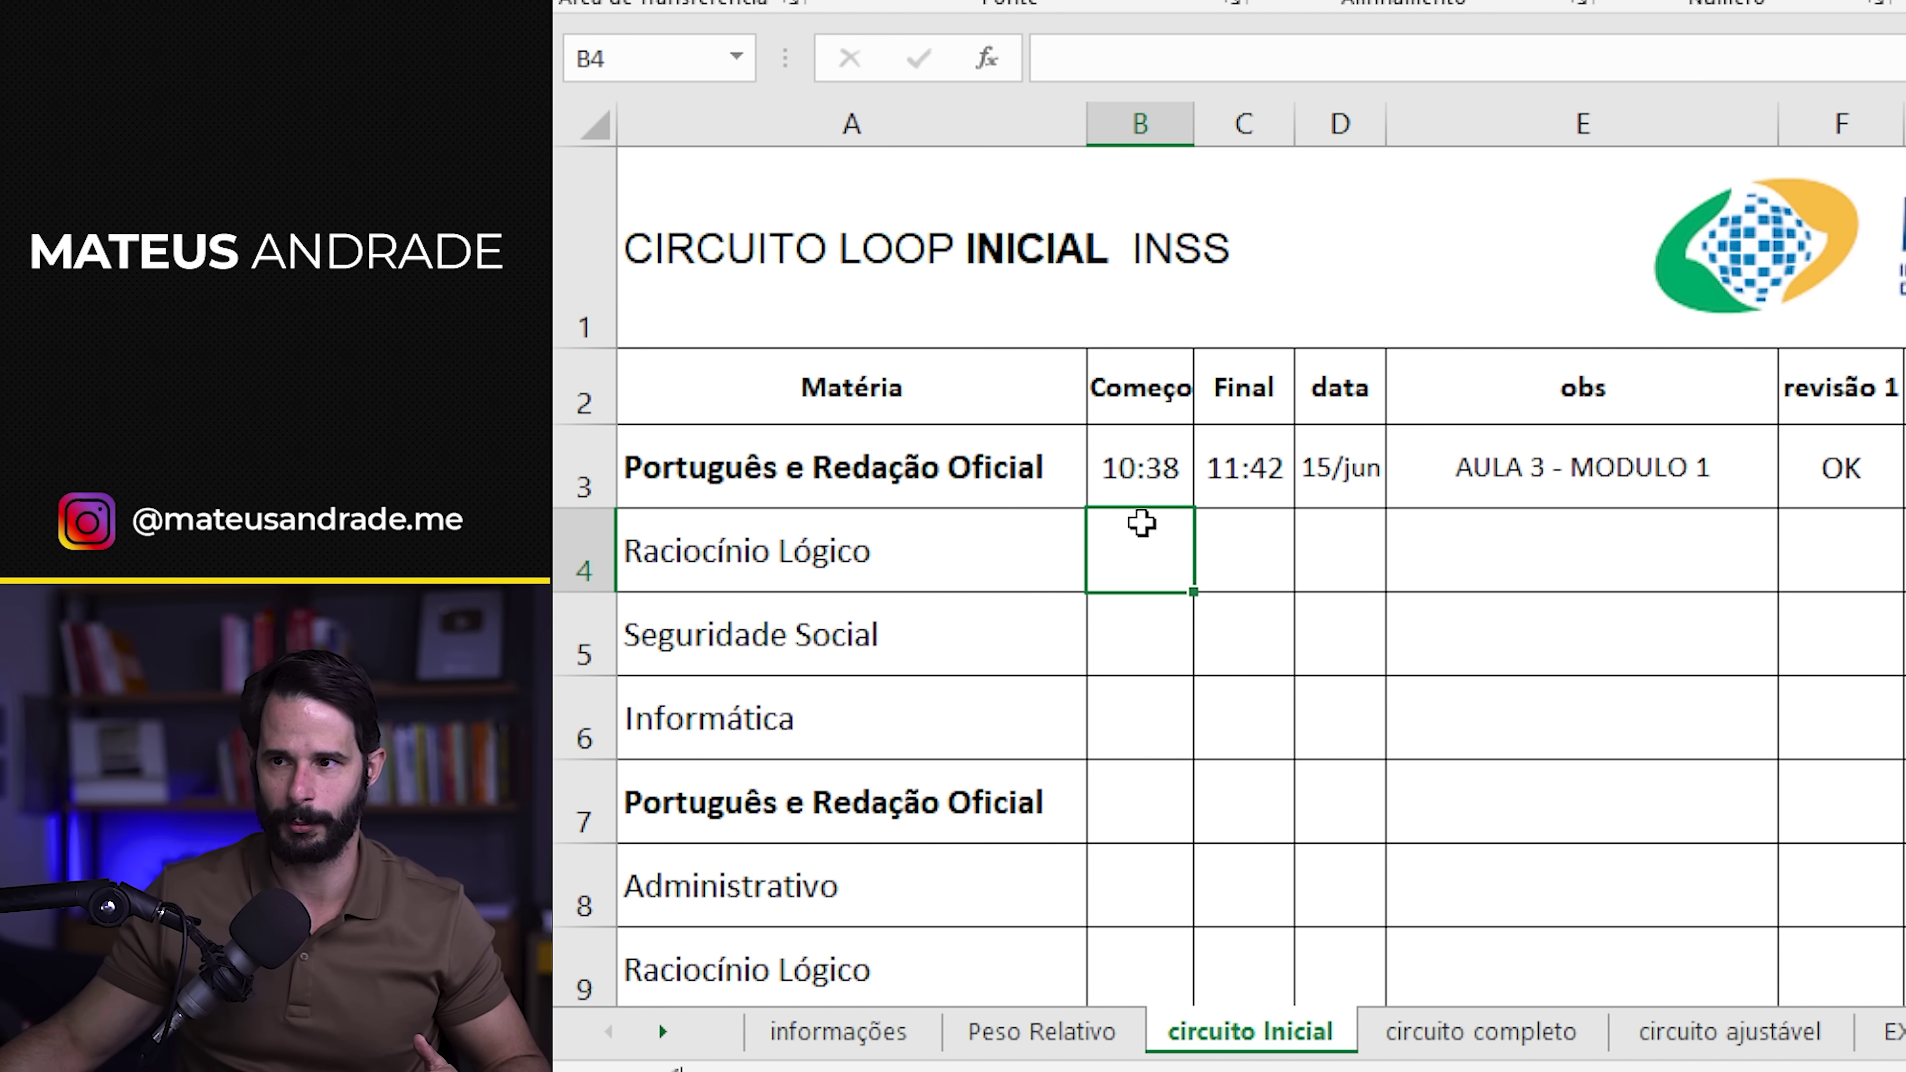
click(1223, 454)
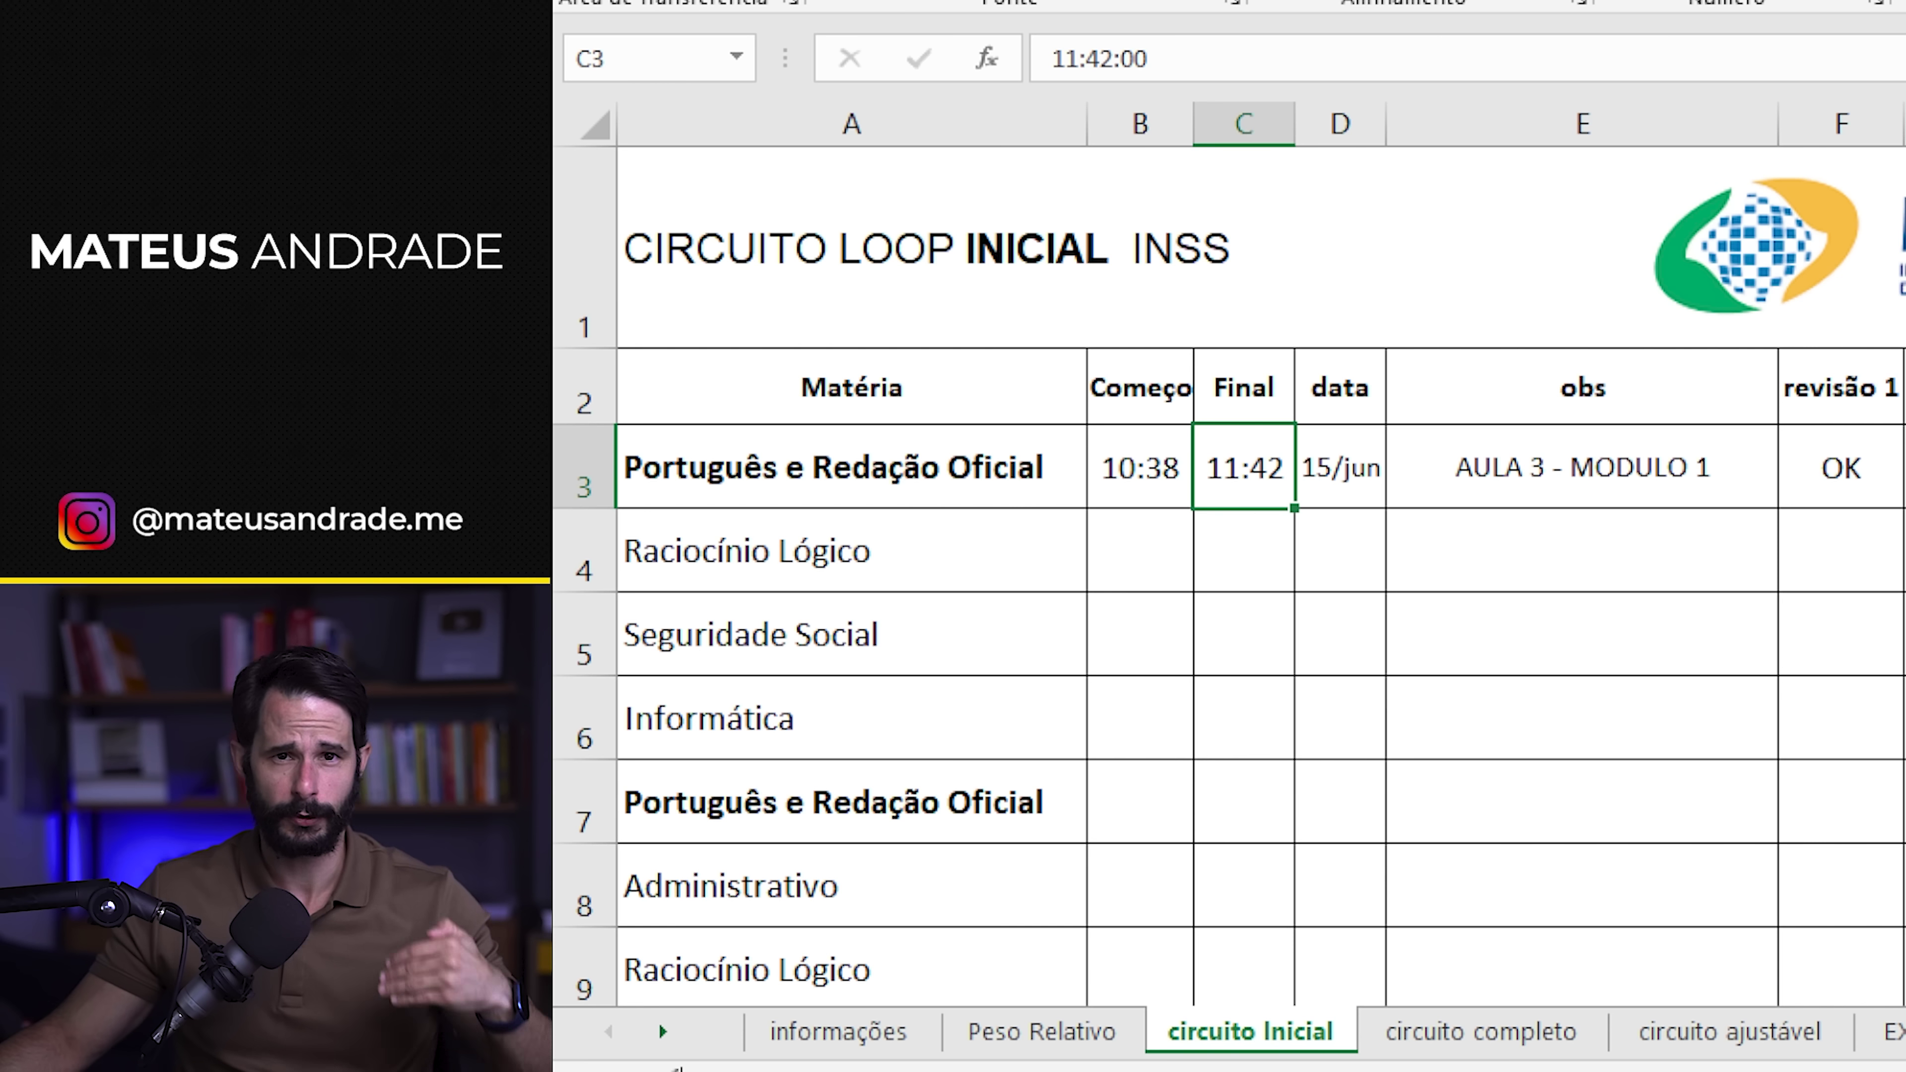
click(833, 557)
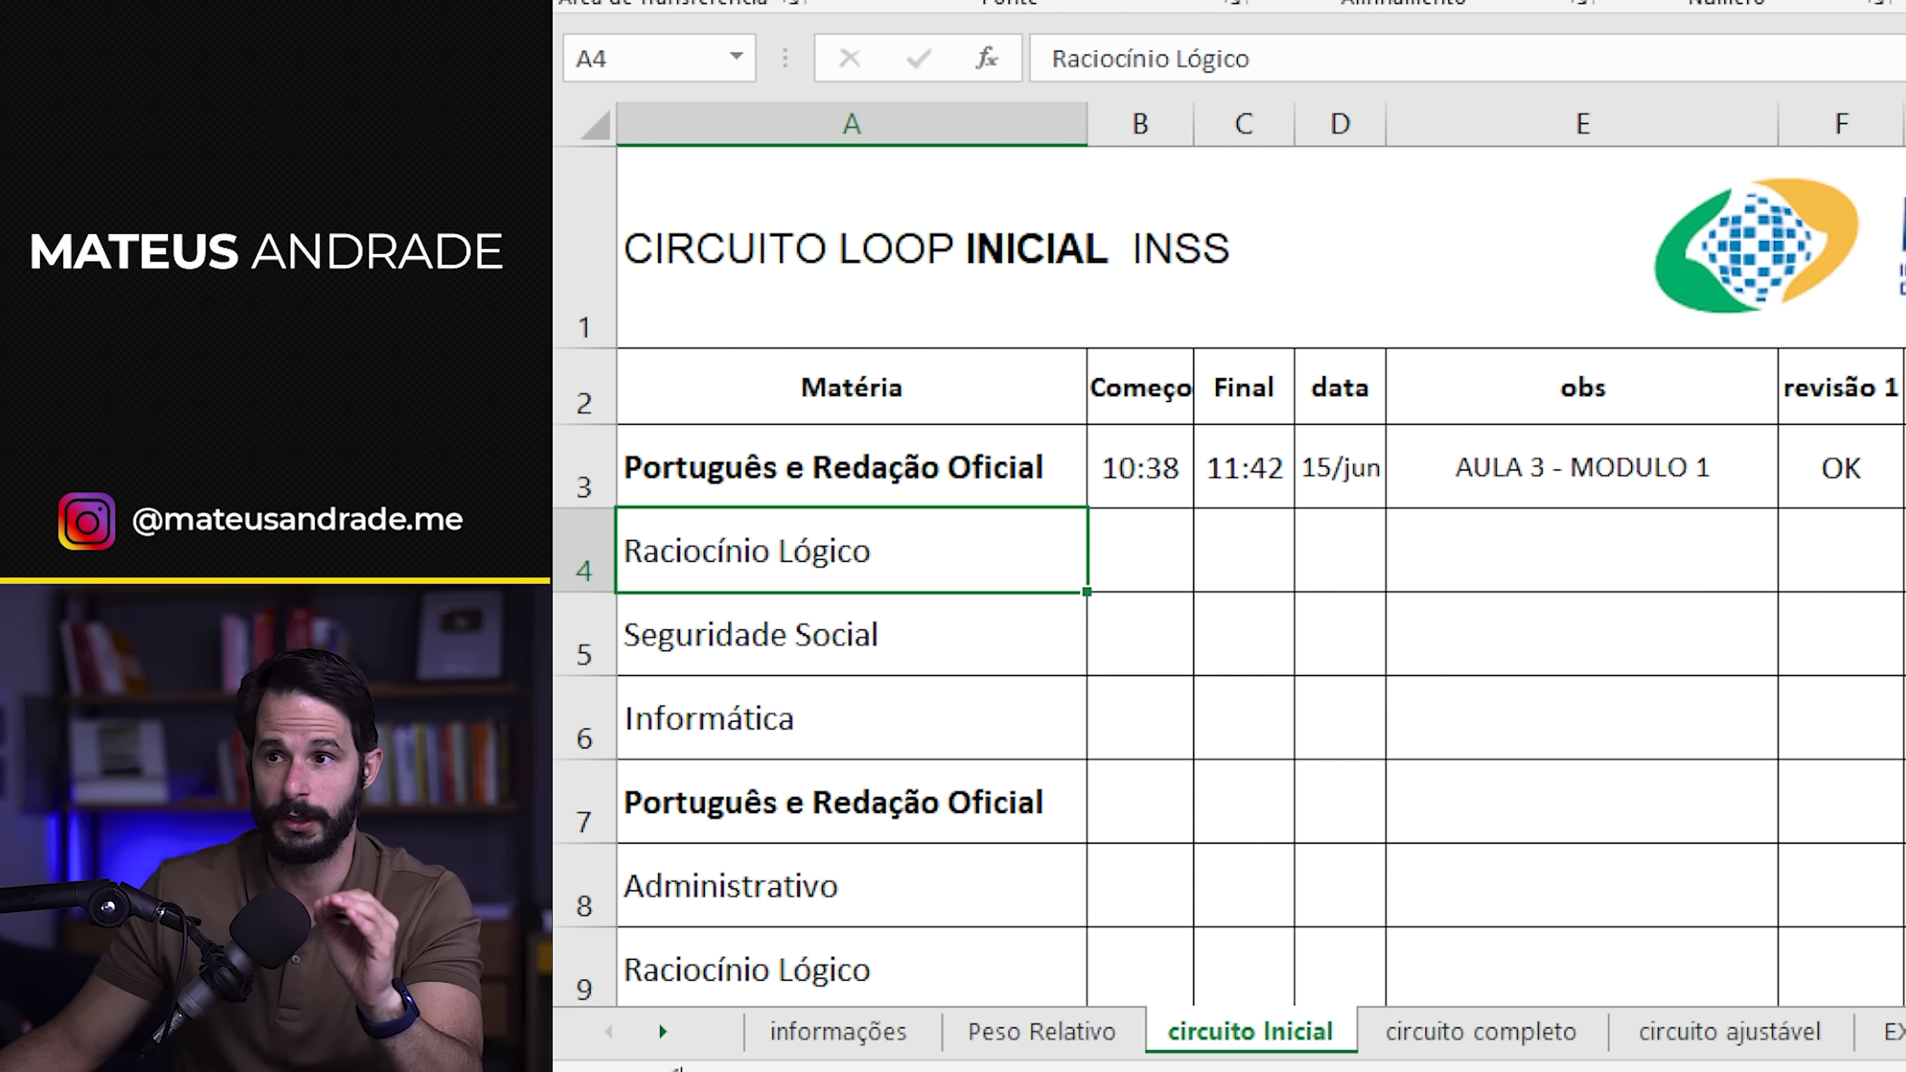
- Add the note 15 MINUTOS in K2, above the session durations beside the circuit table
click(1903, 248)
click(1902, 386)
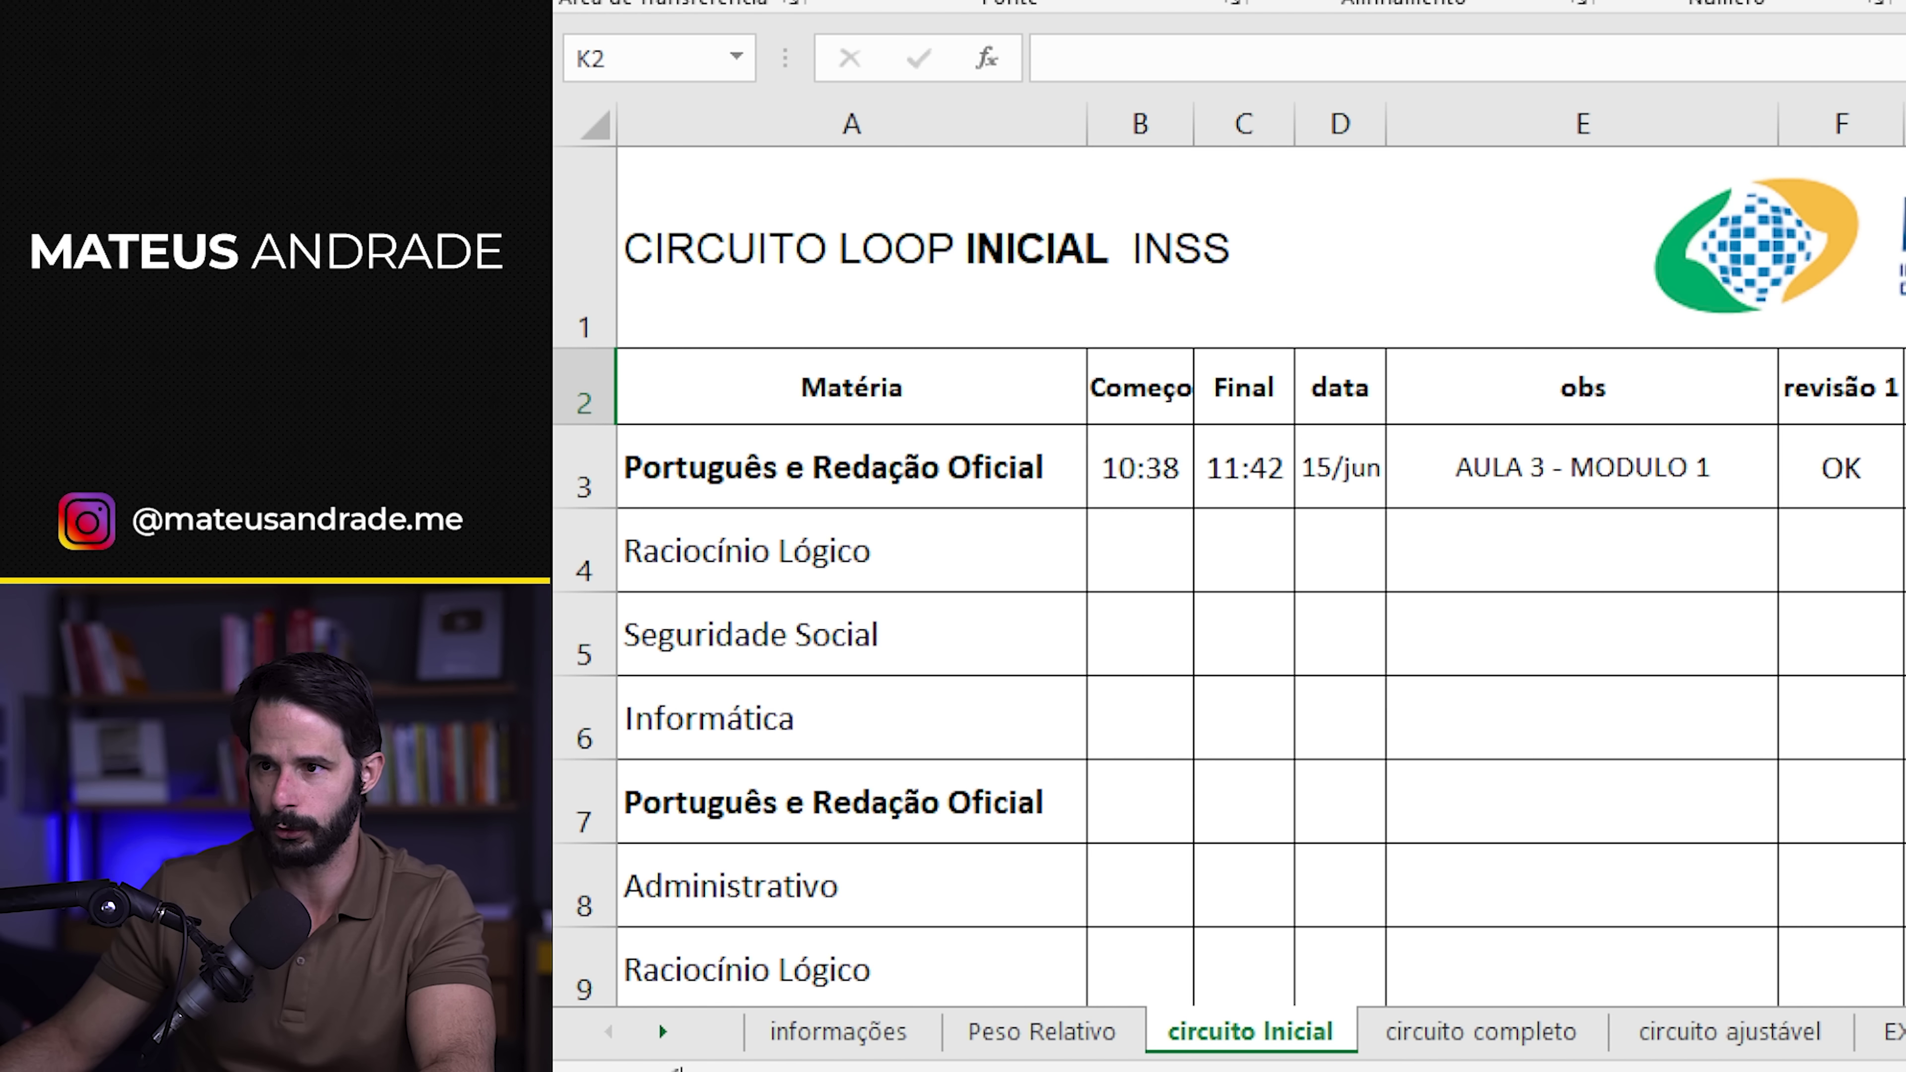
text(15 MINUT)
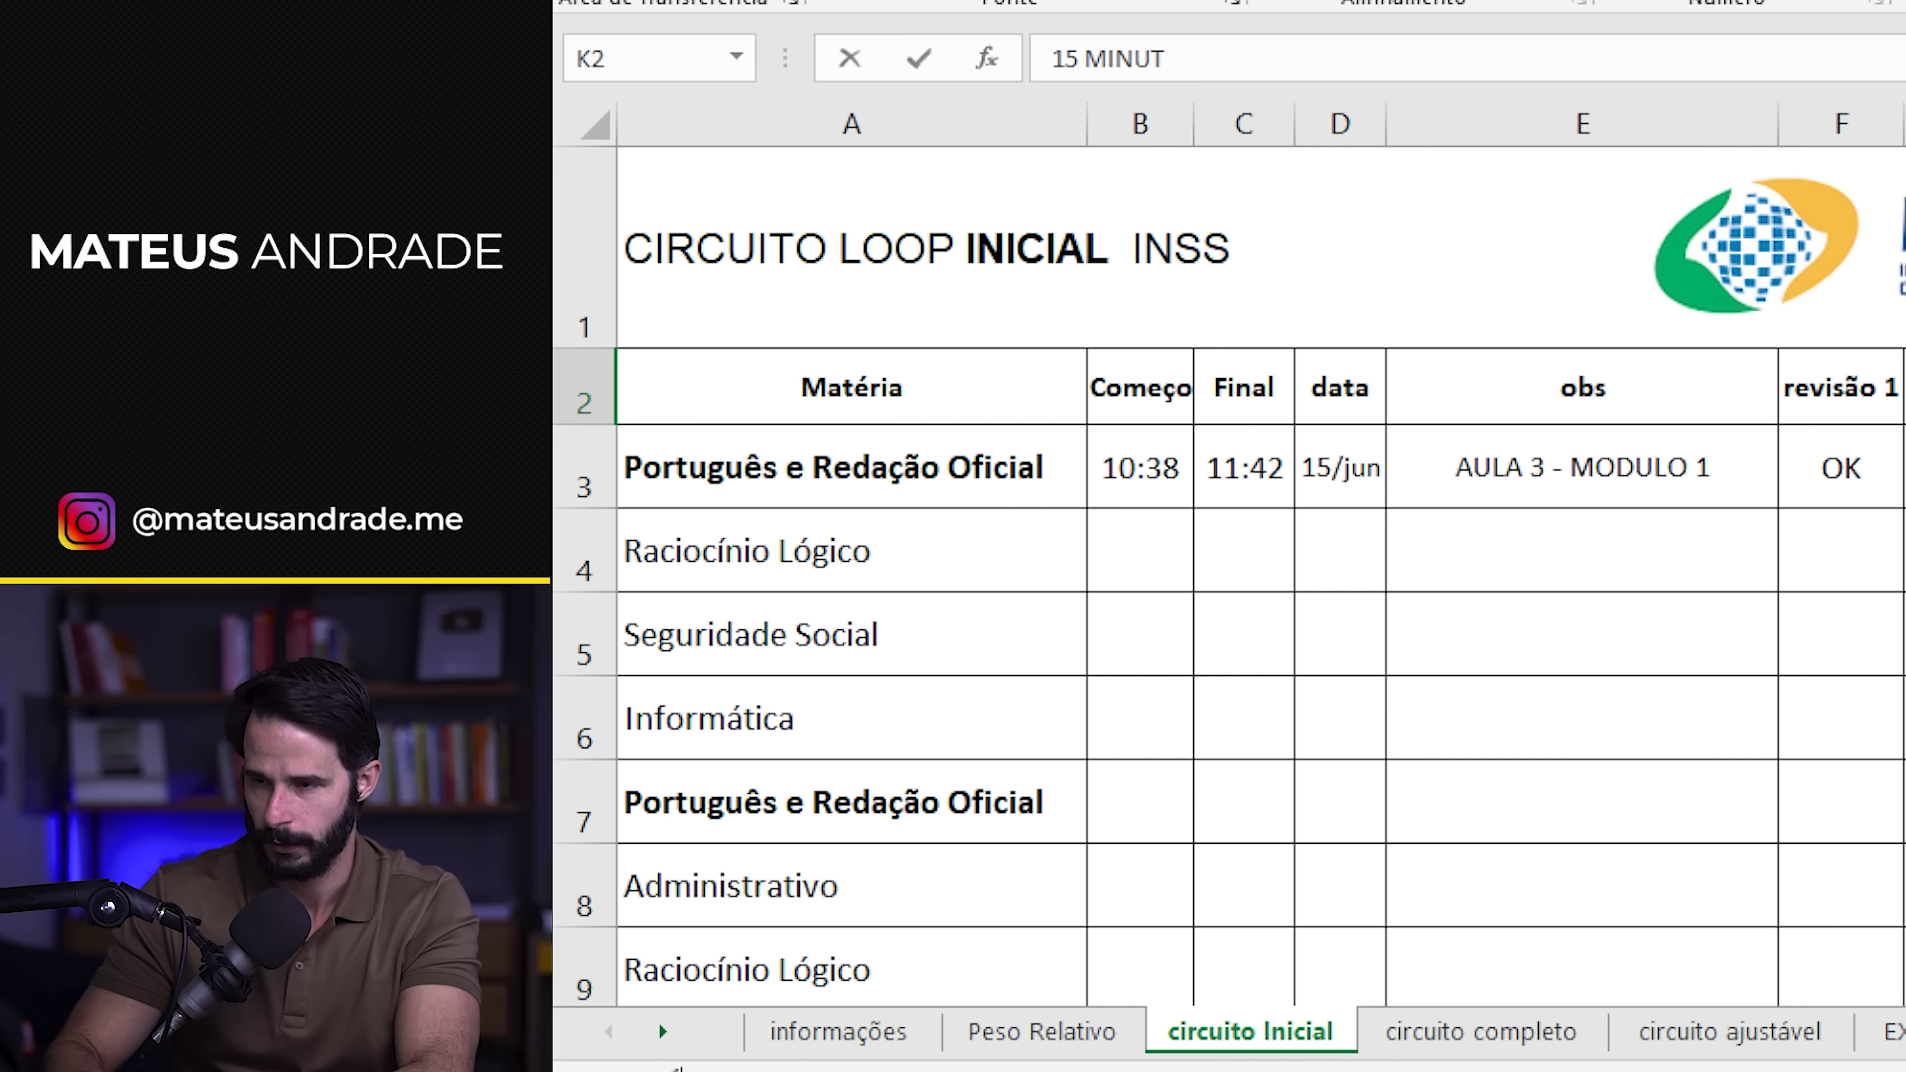
text(OS)
key(Return)
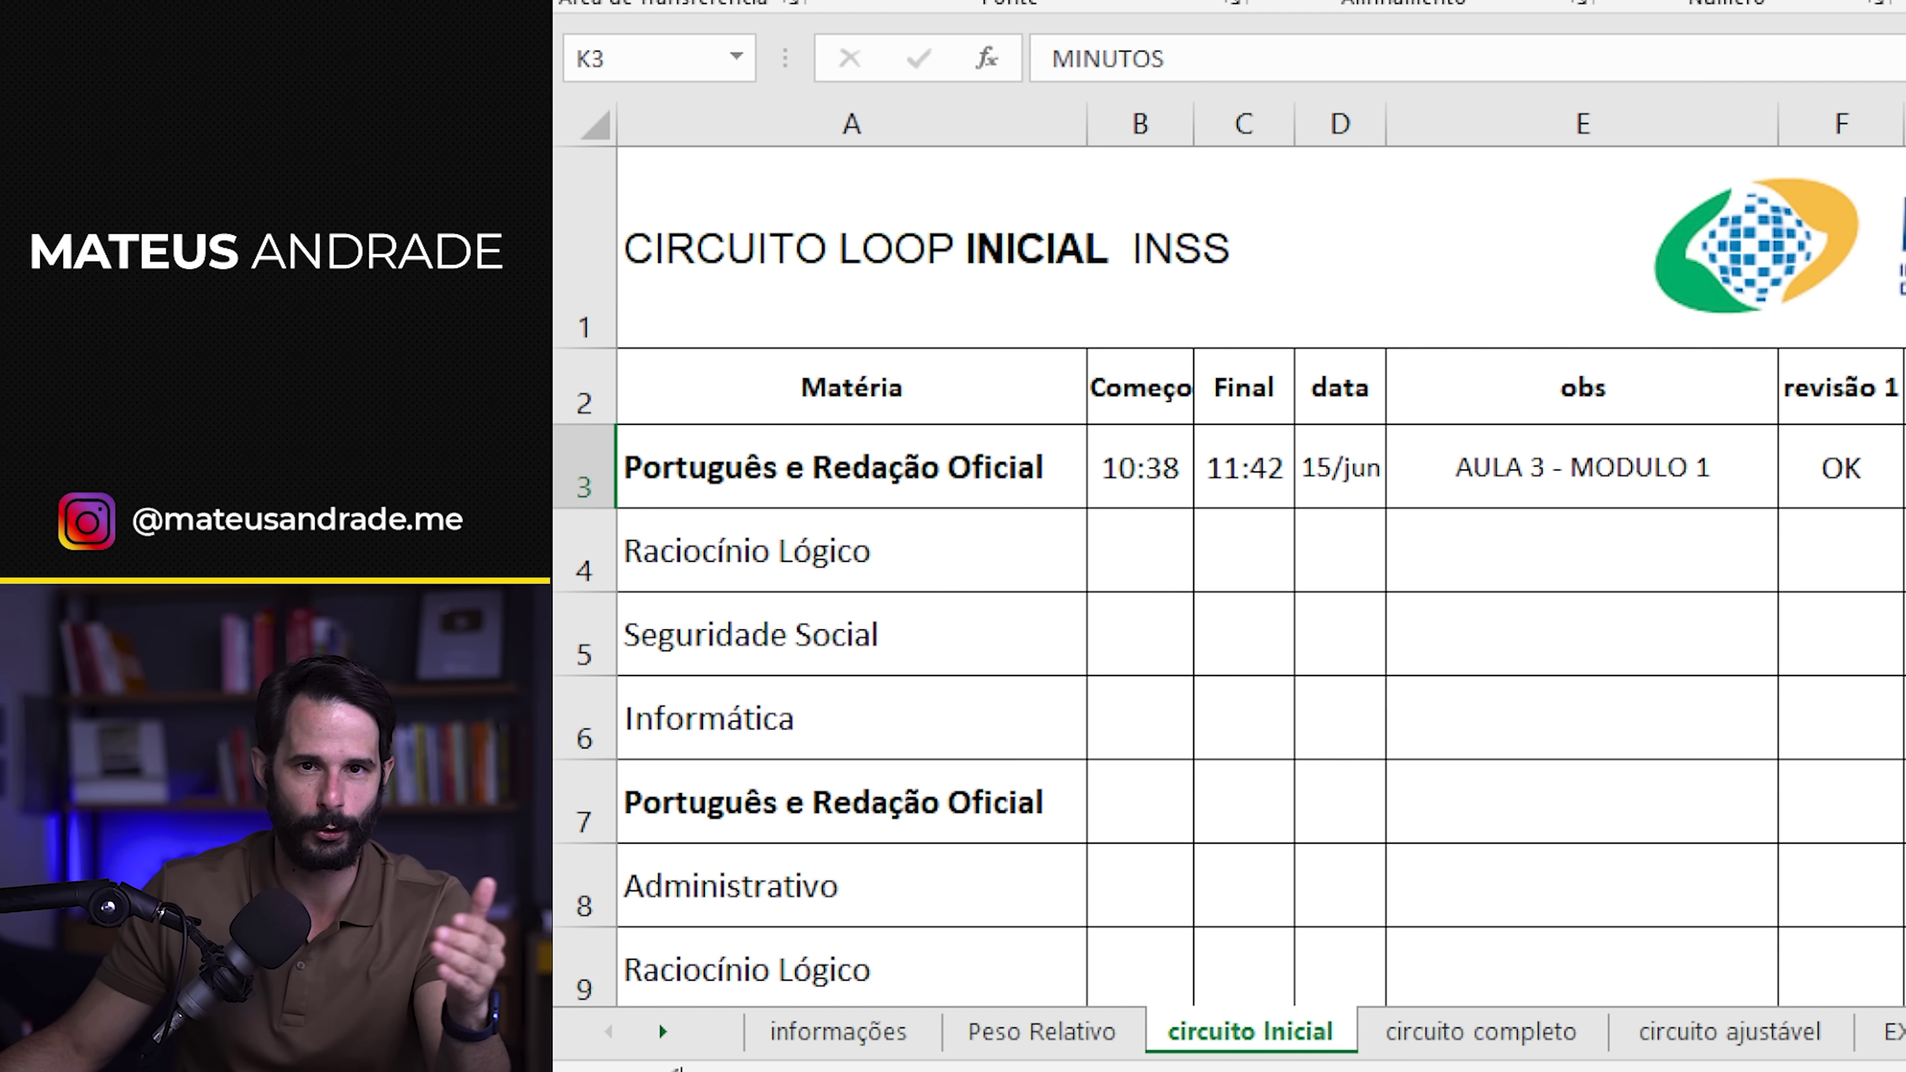
key(Up)
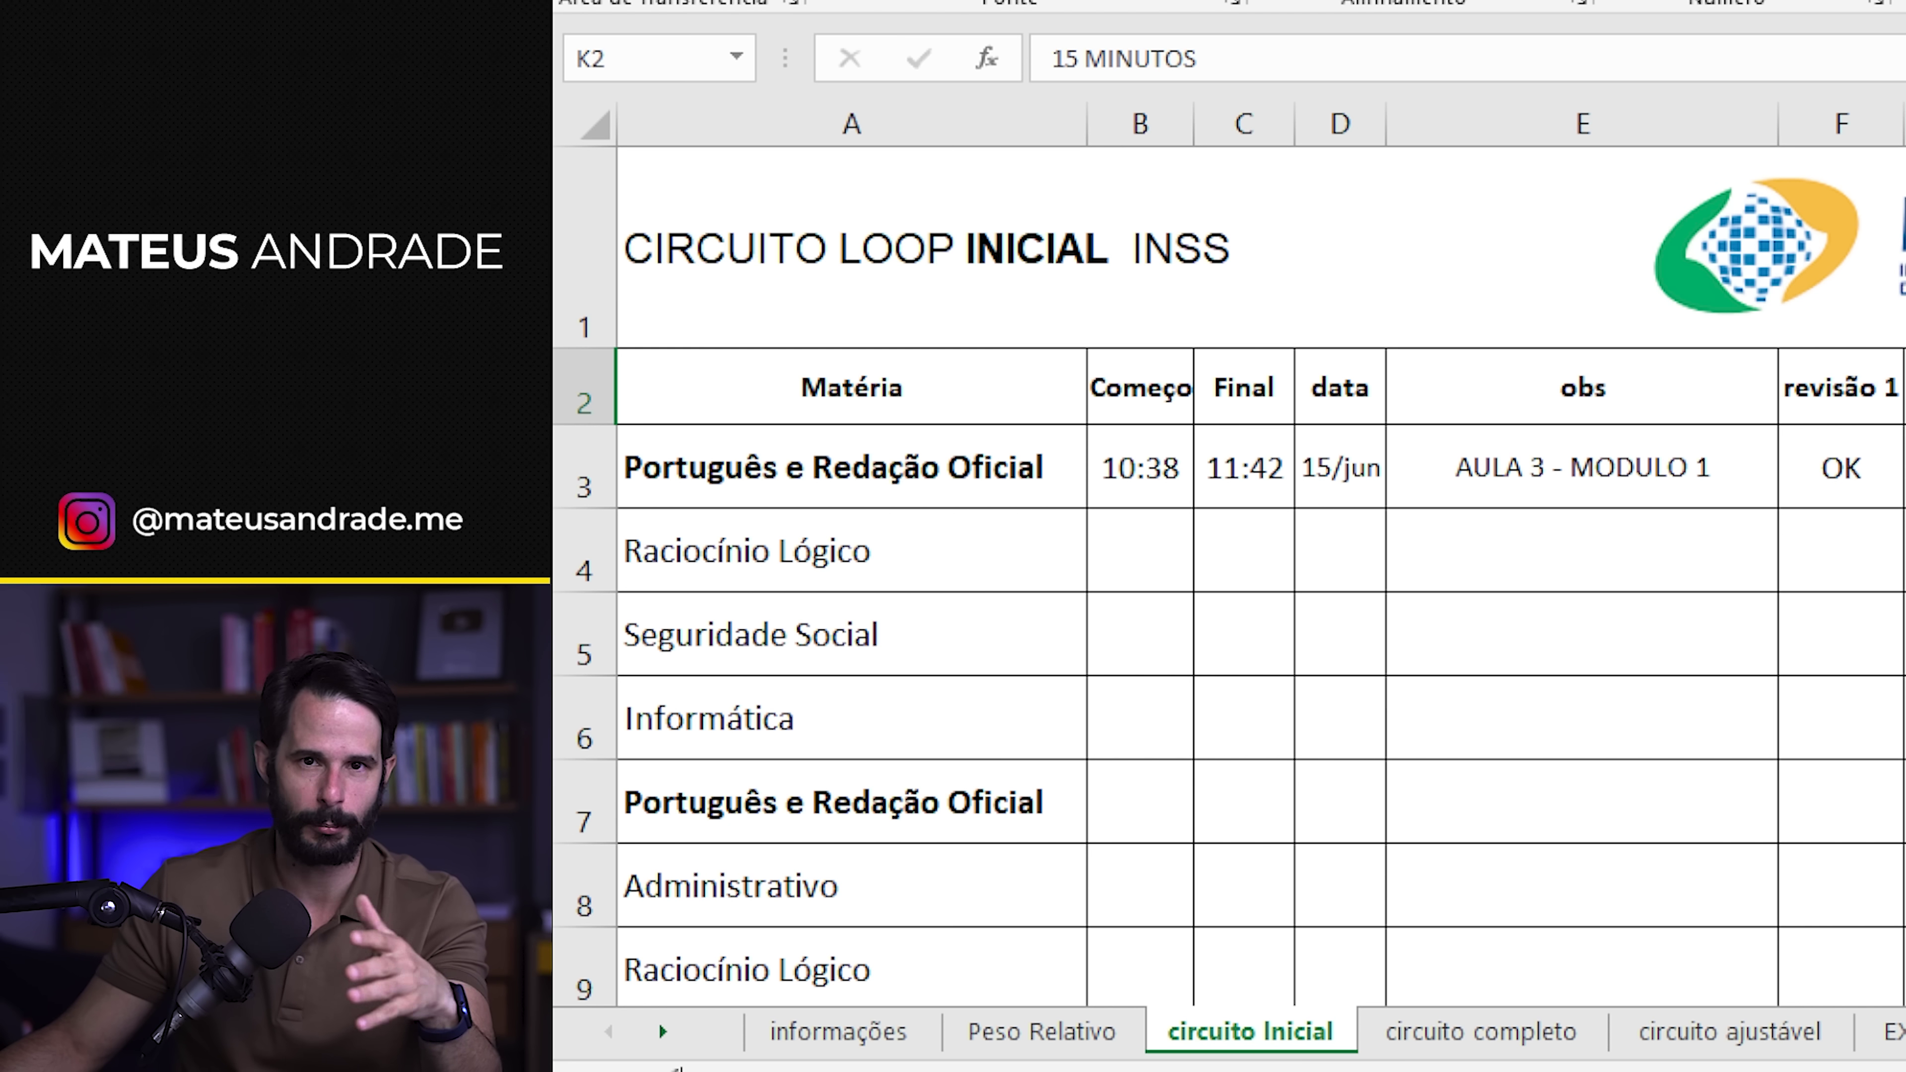
- Enter 12:03 as the Começo time of the first Raciocínio Lógico session in row 4
click(1153, 564)
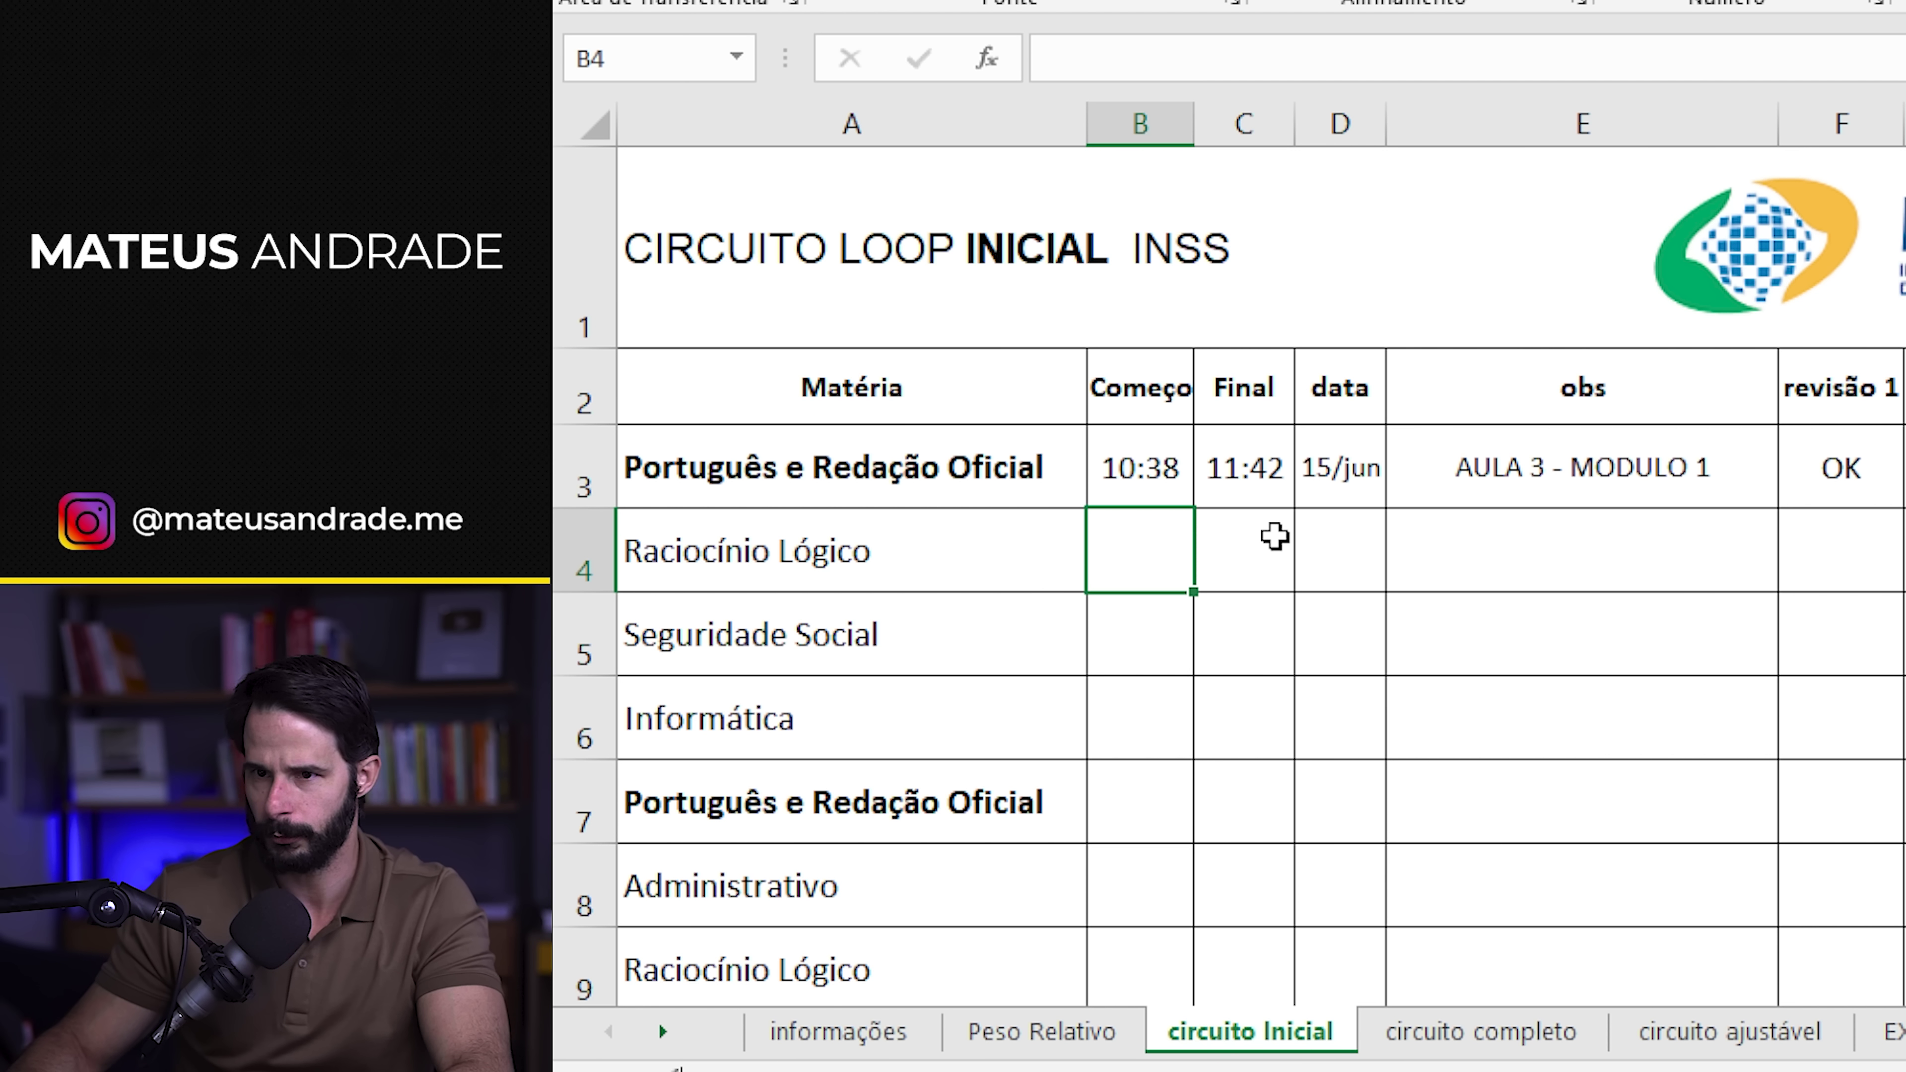
text(12:)
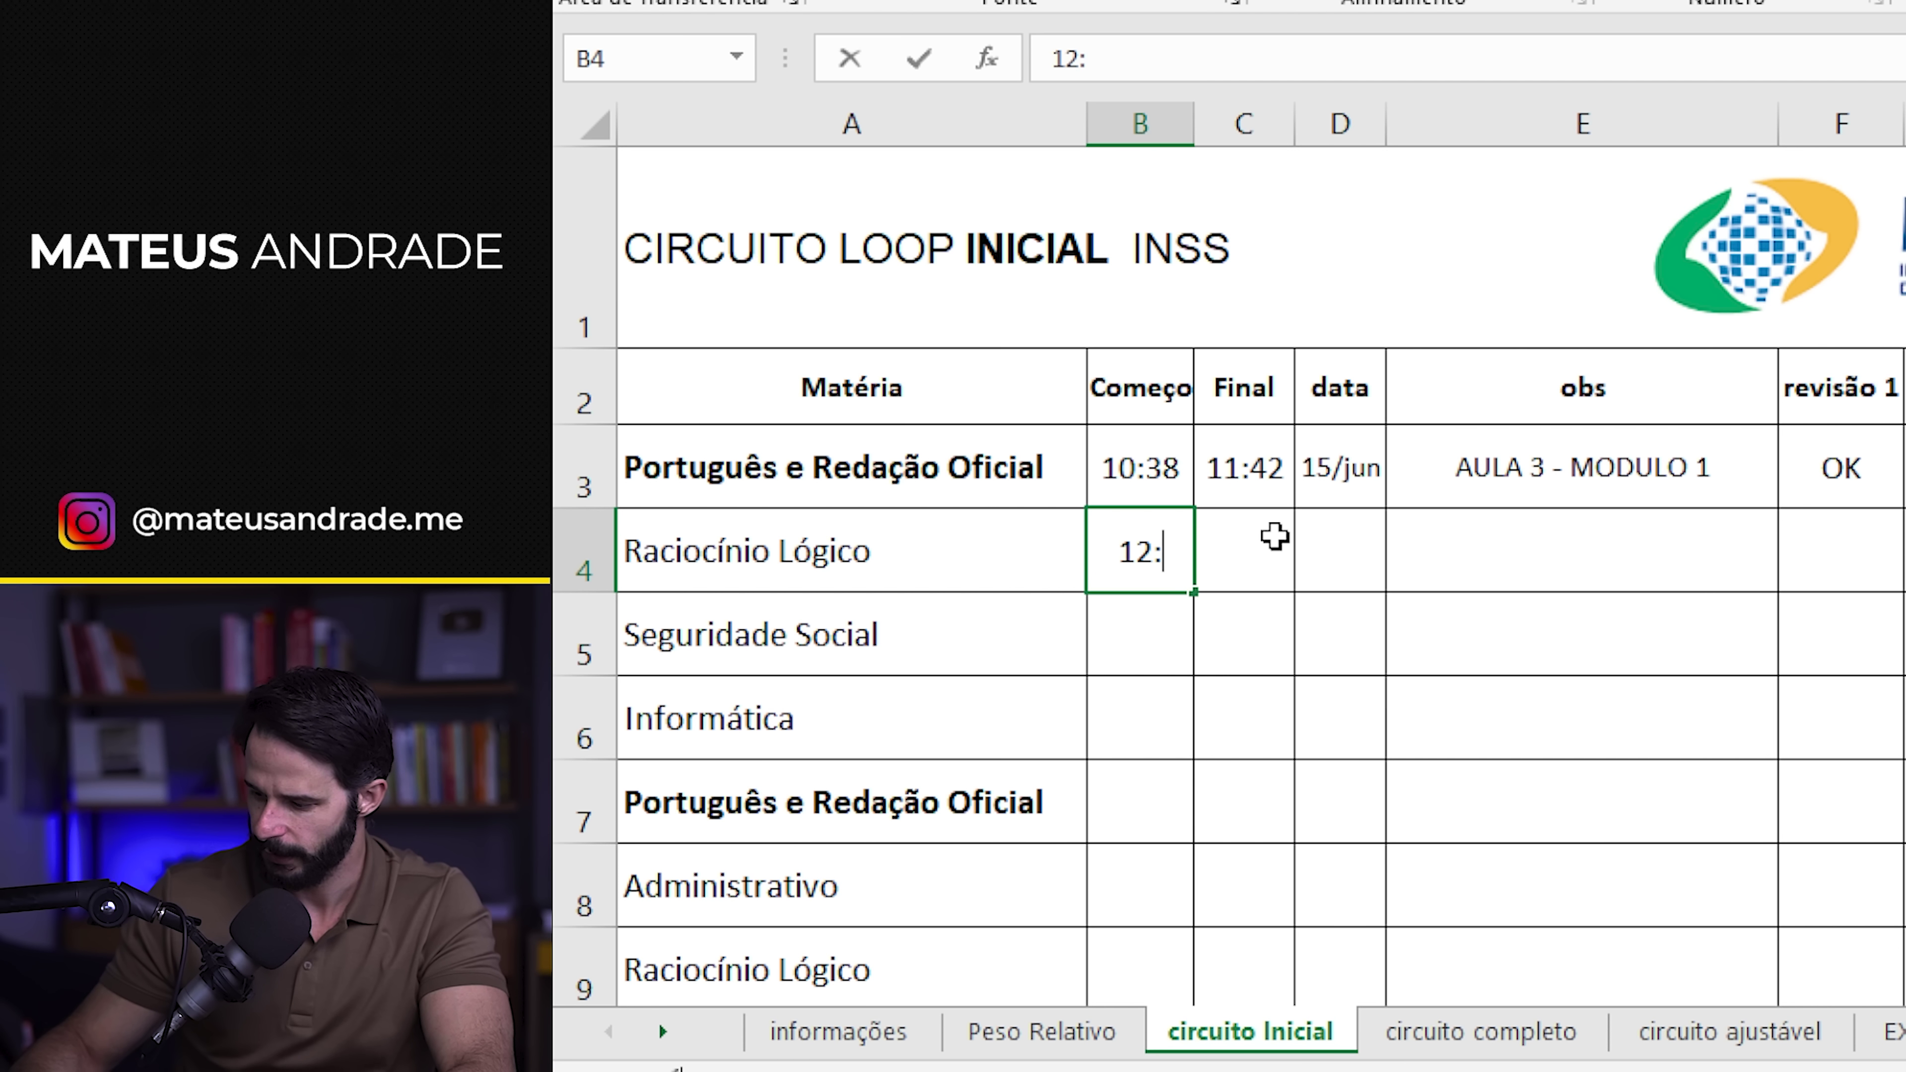
text(03)
key(Return)
click(1277, 552)
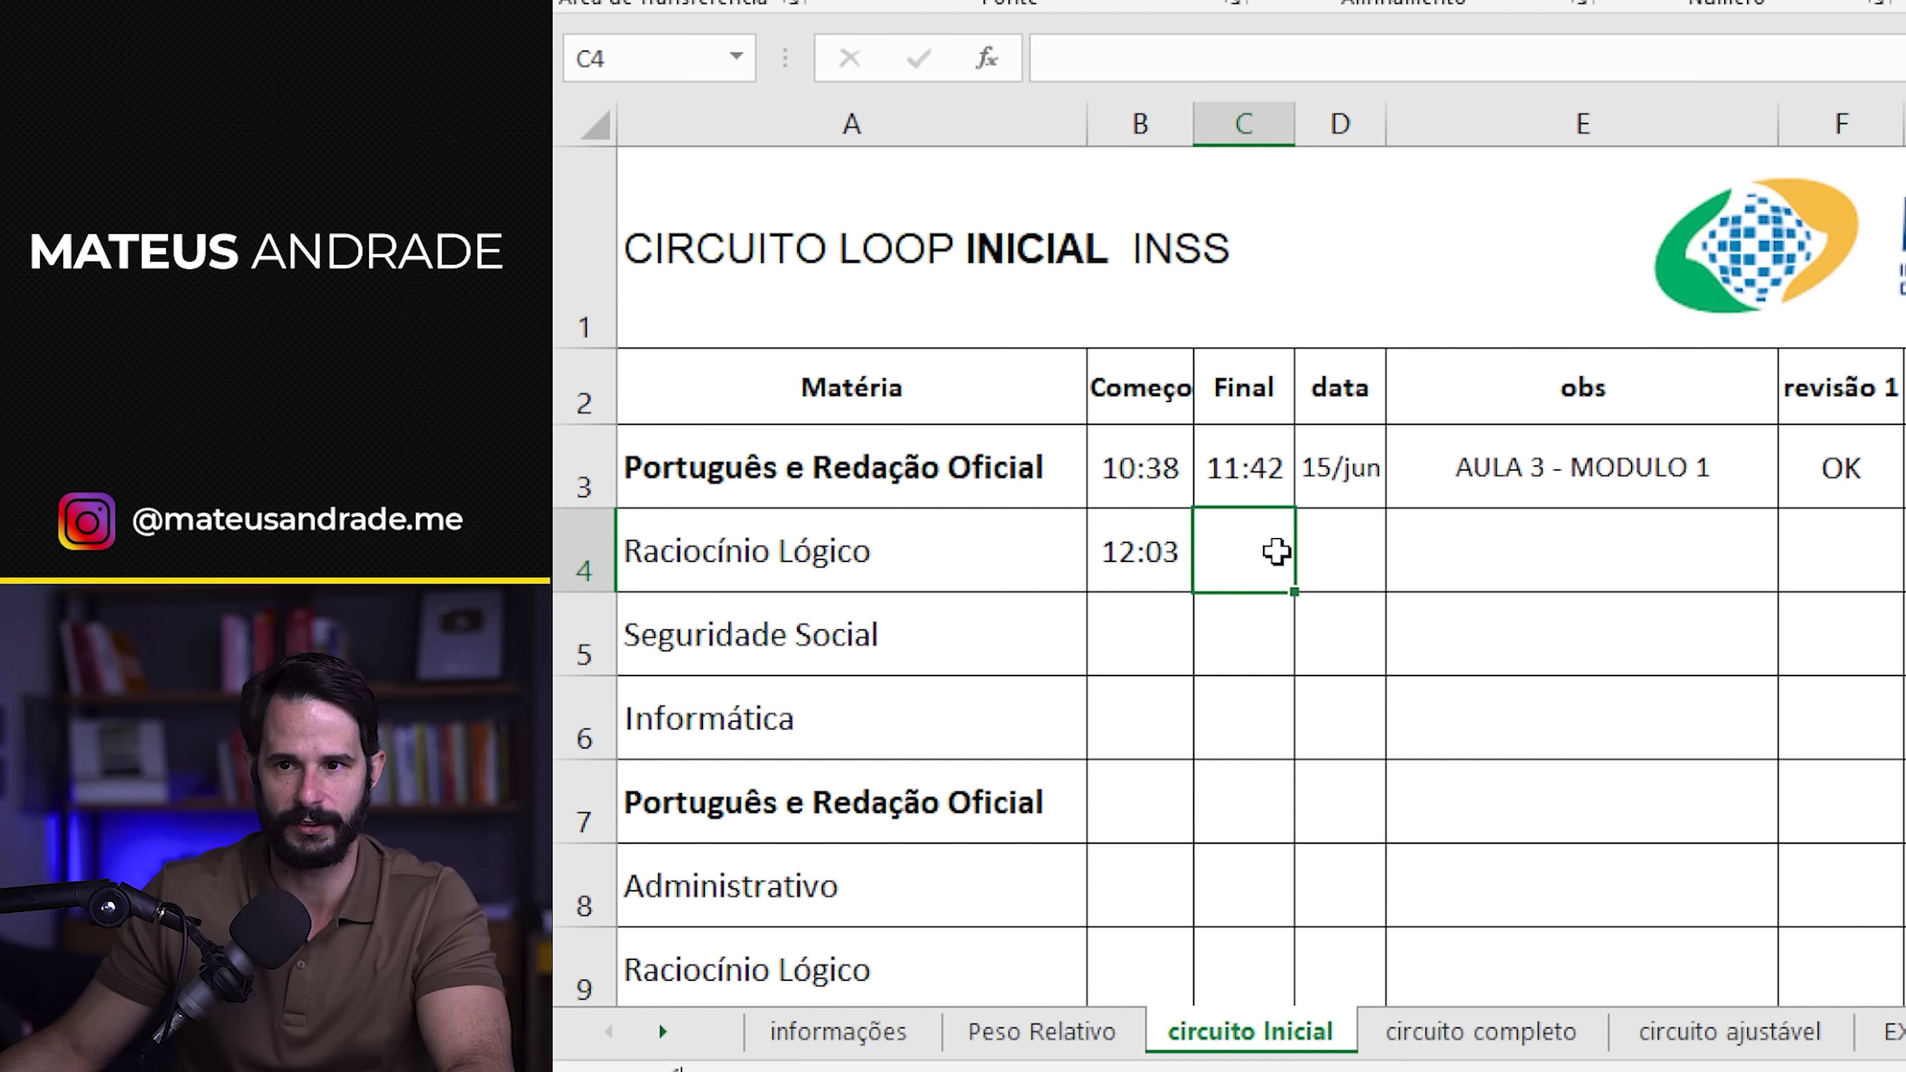
- Enter 13:15 as the Final time of the first Raciocínio Lógico session in C4
click(1123, 552)
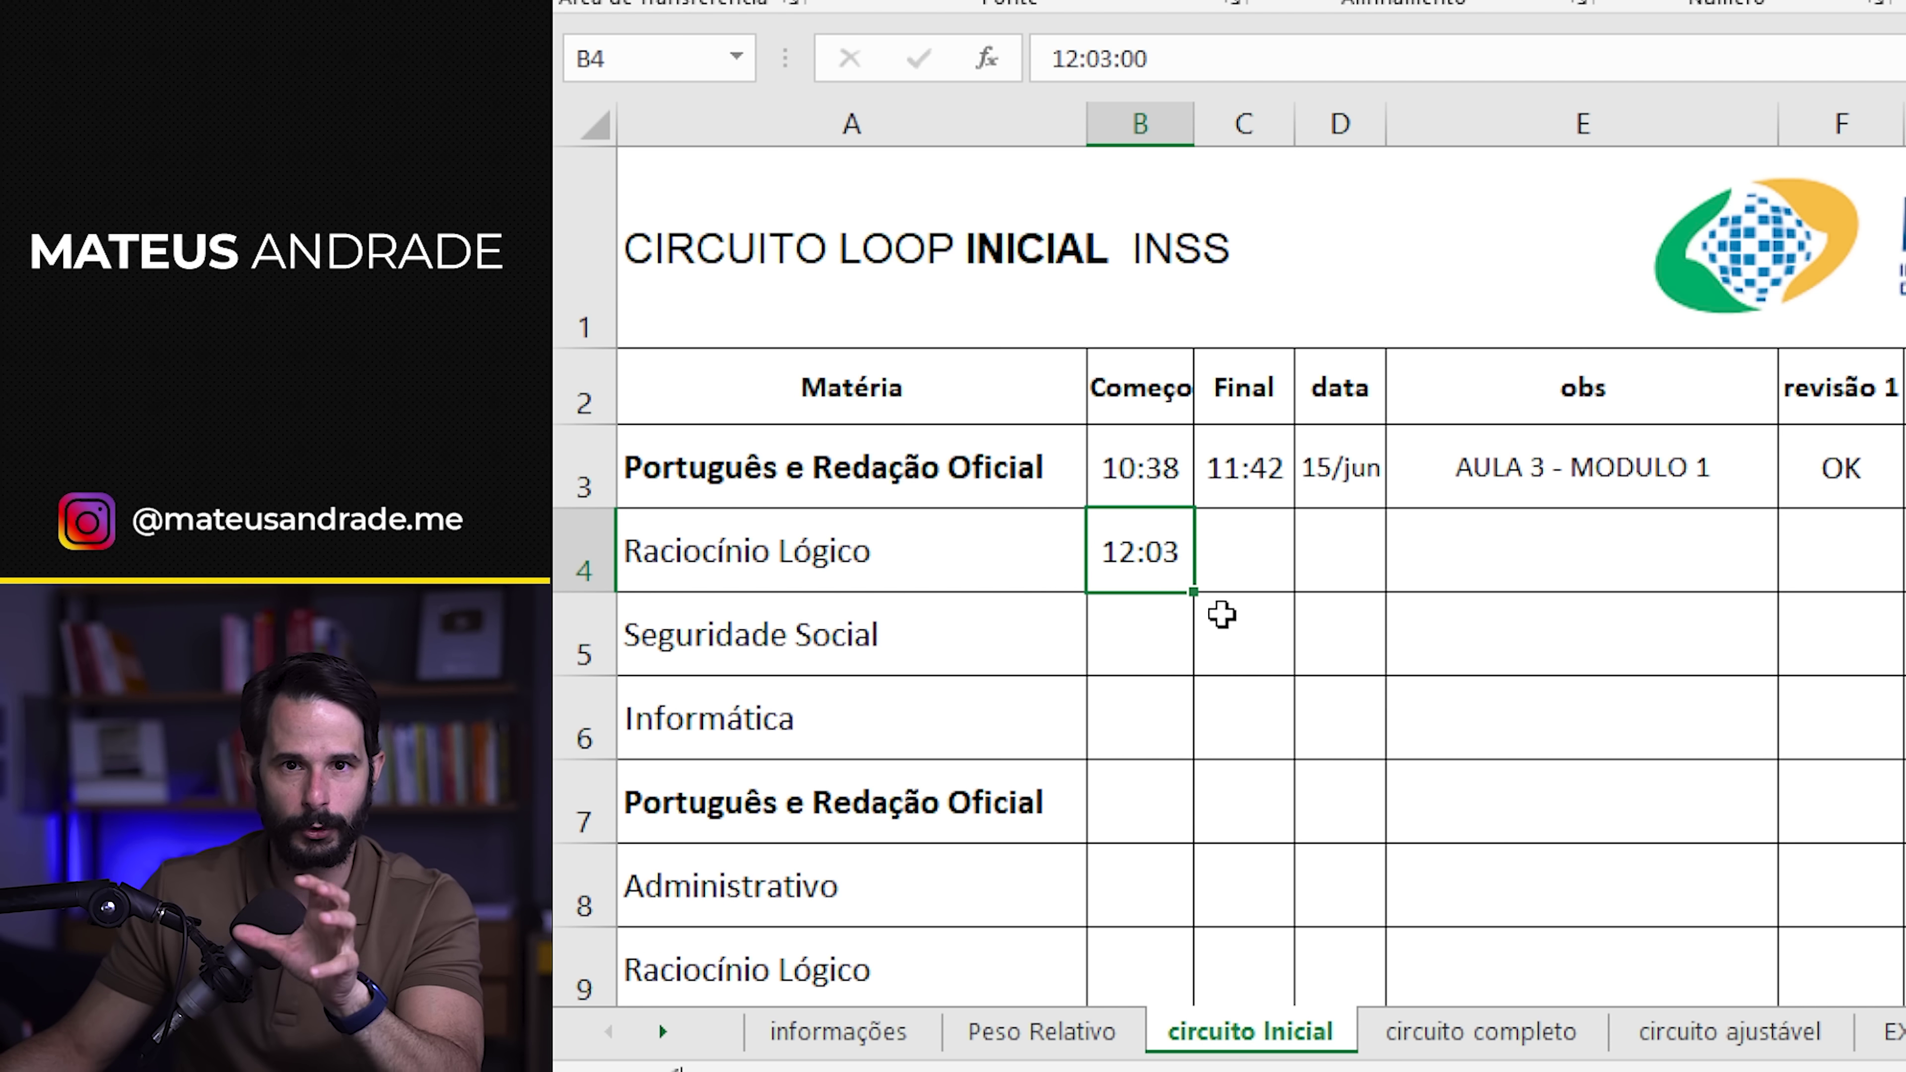
click(1244, 550)
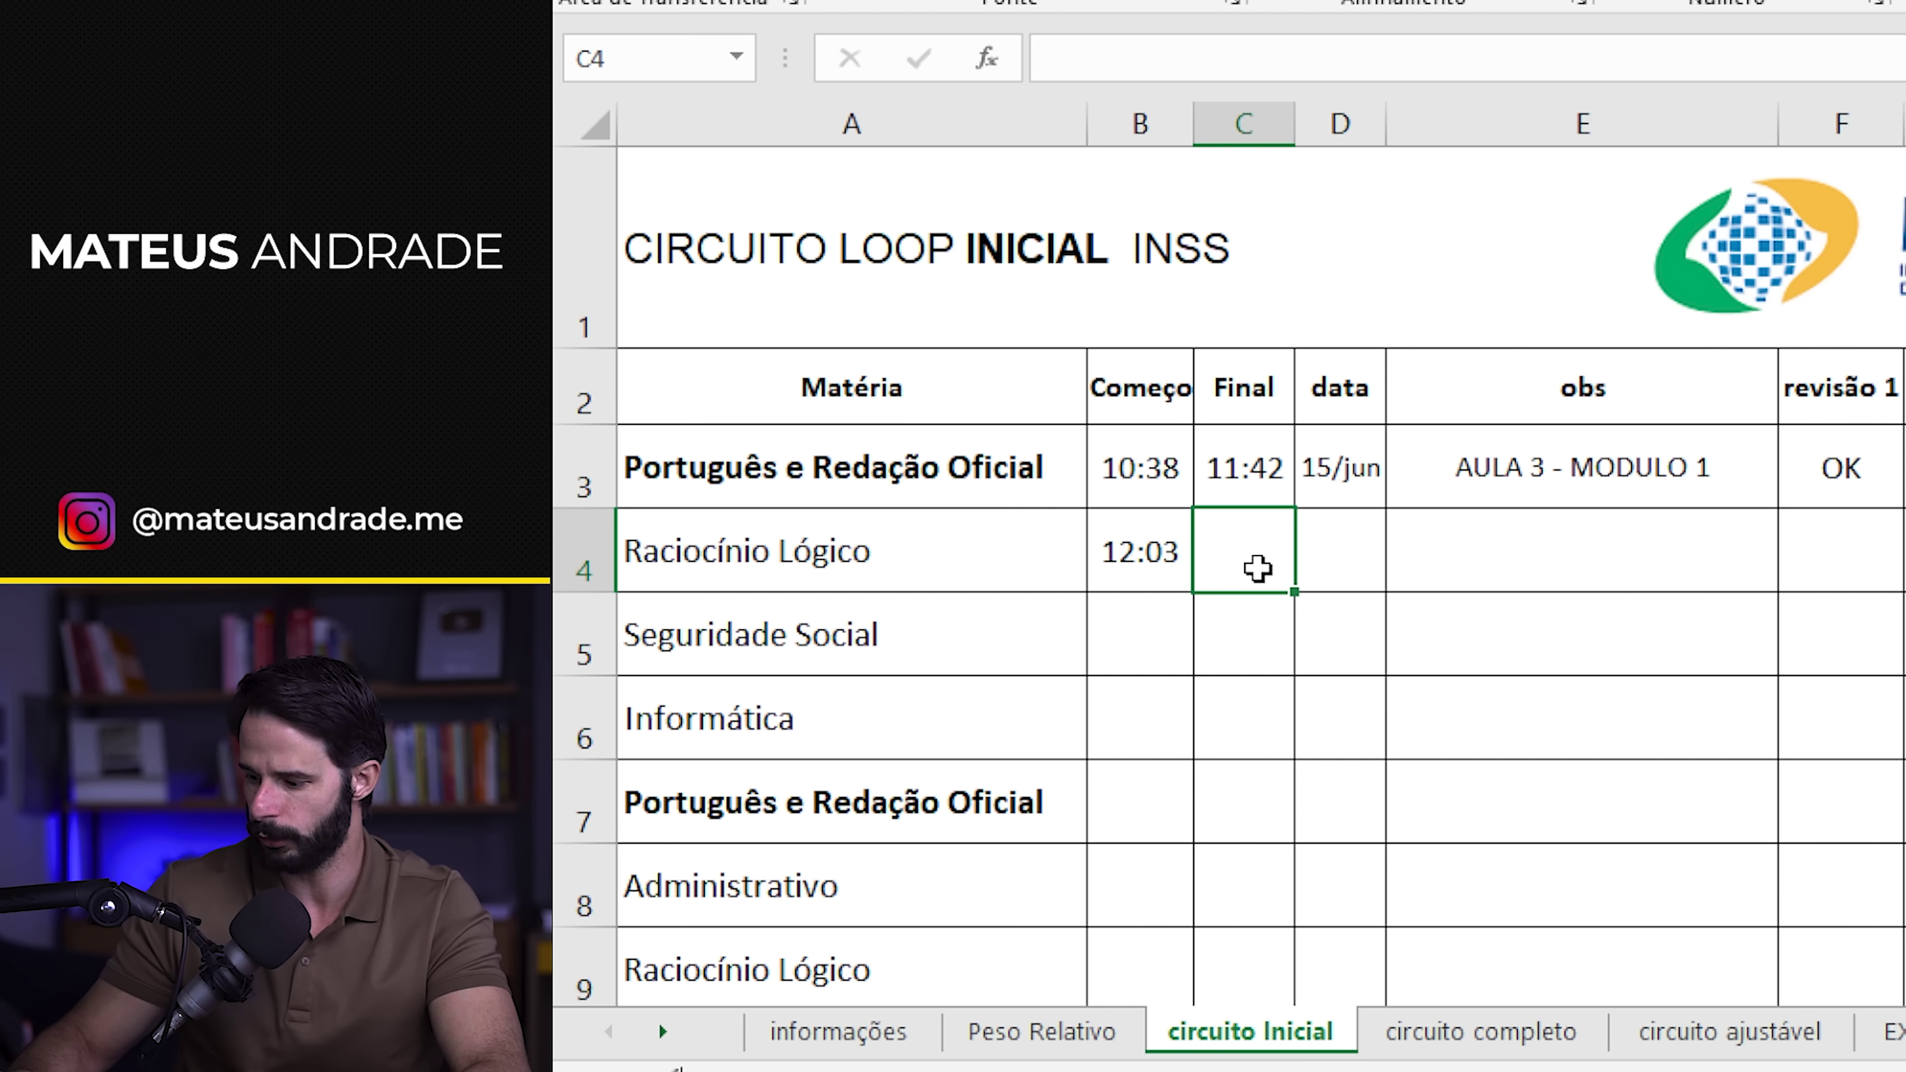
text(12)
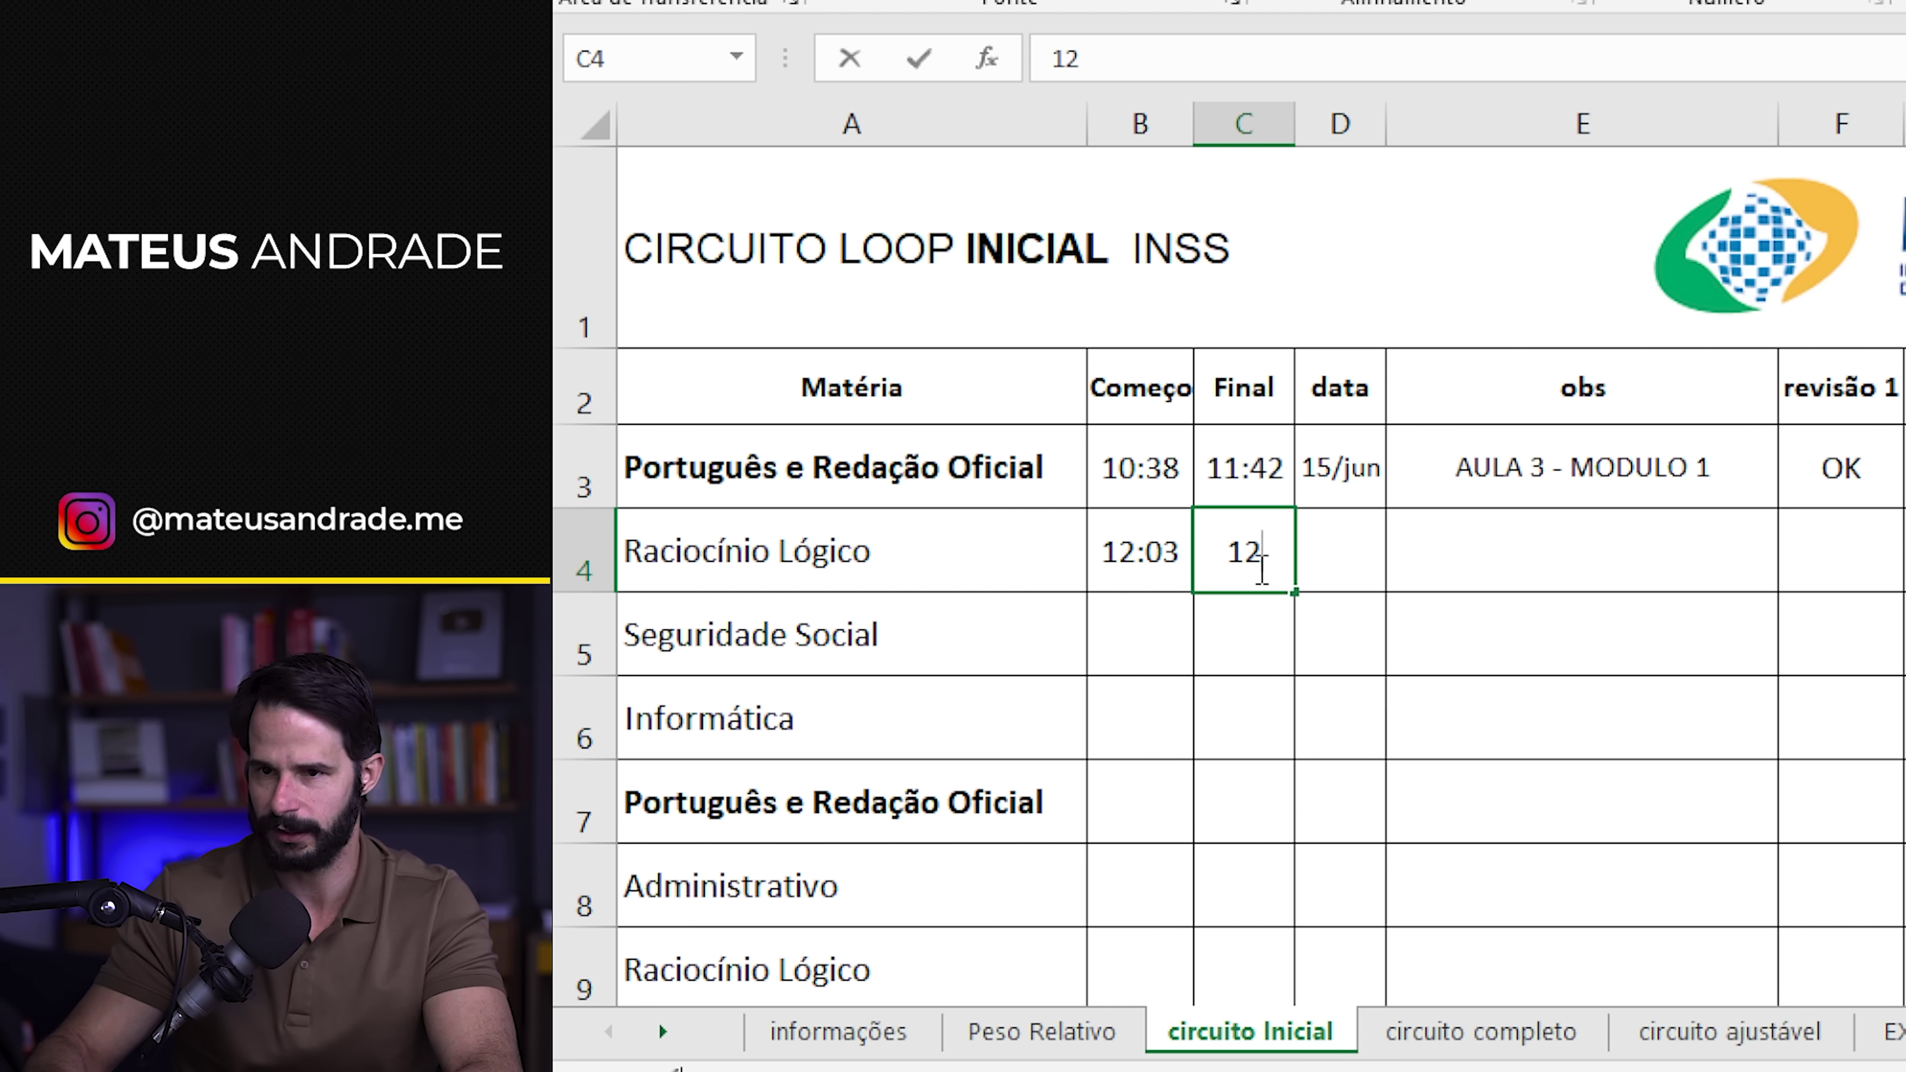
key(BackSpace)
key(BackSpace)
text(13:)
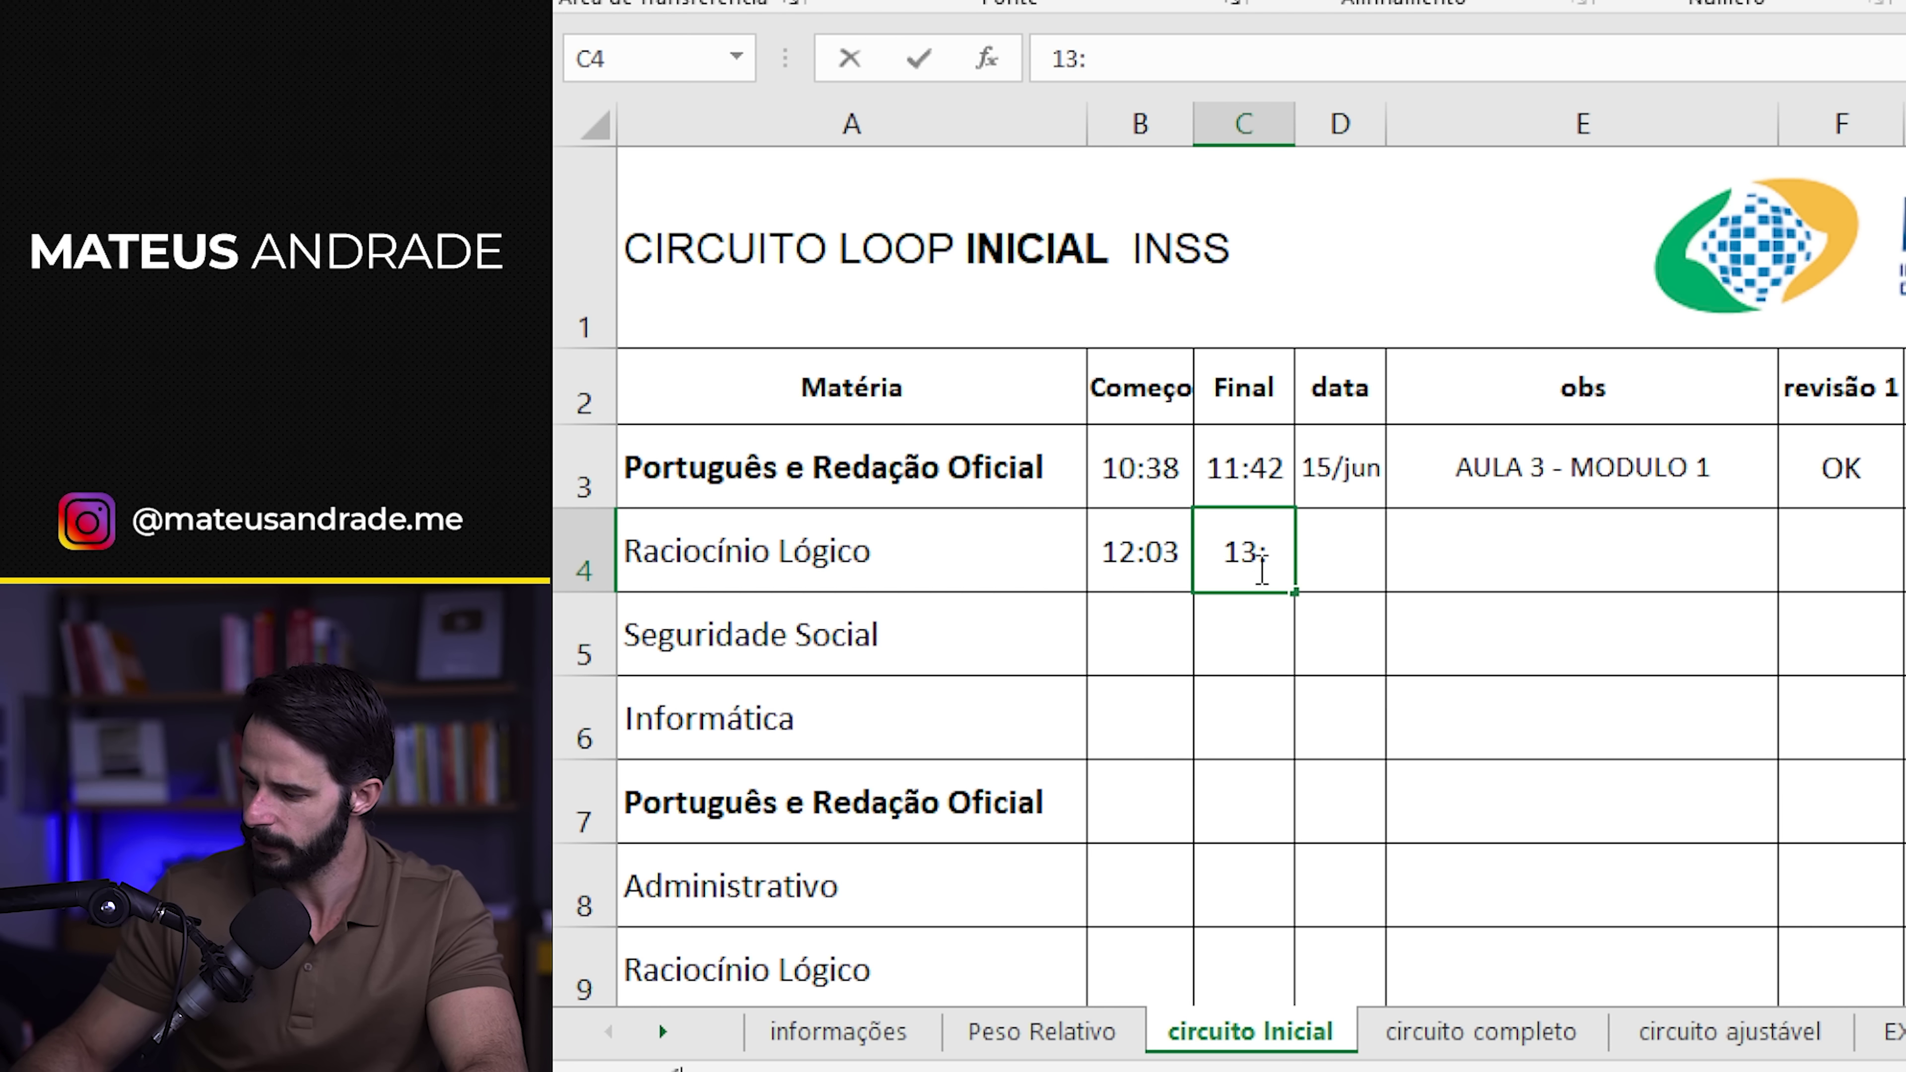
text(15)
key(Return)
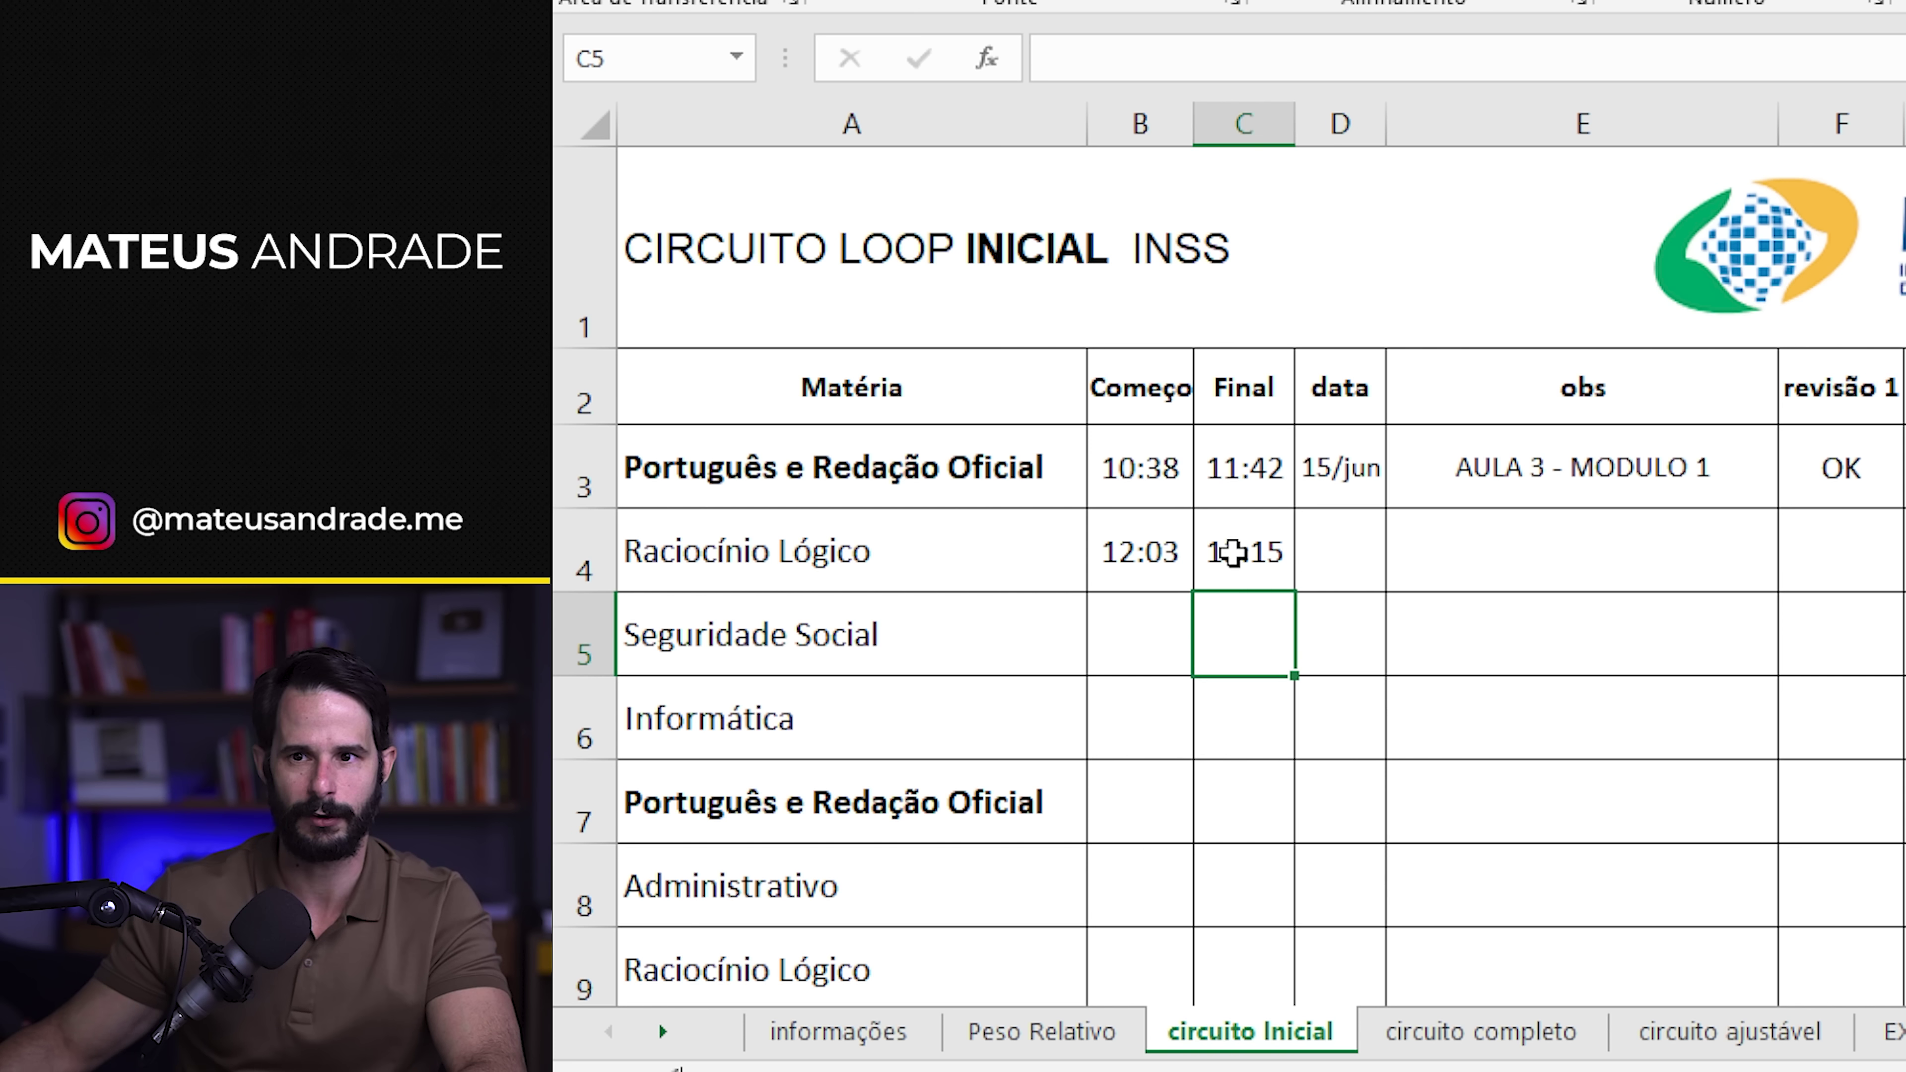
- Enter 15/06/2022 as the data of the first Raciocínio Lógico session in D4
click(1591, 578)
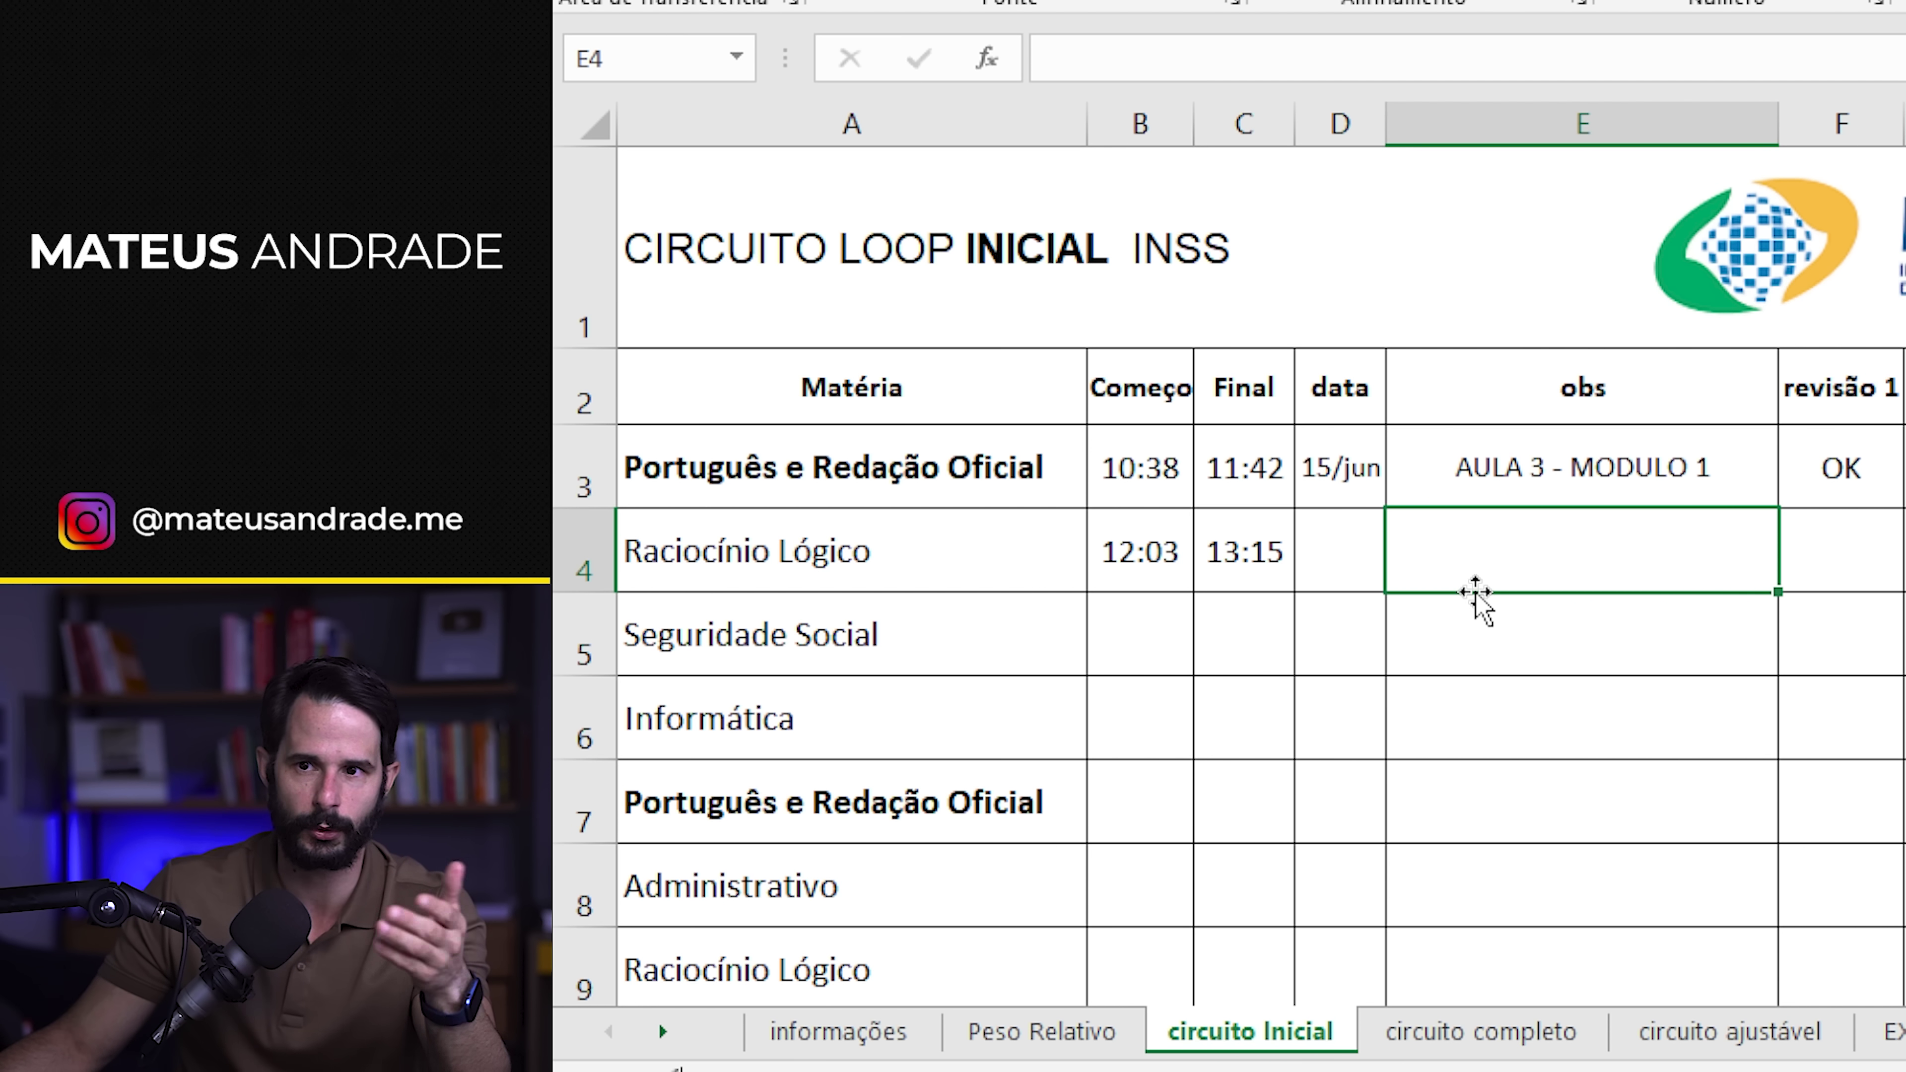
click(1369, 565)
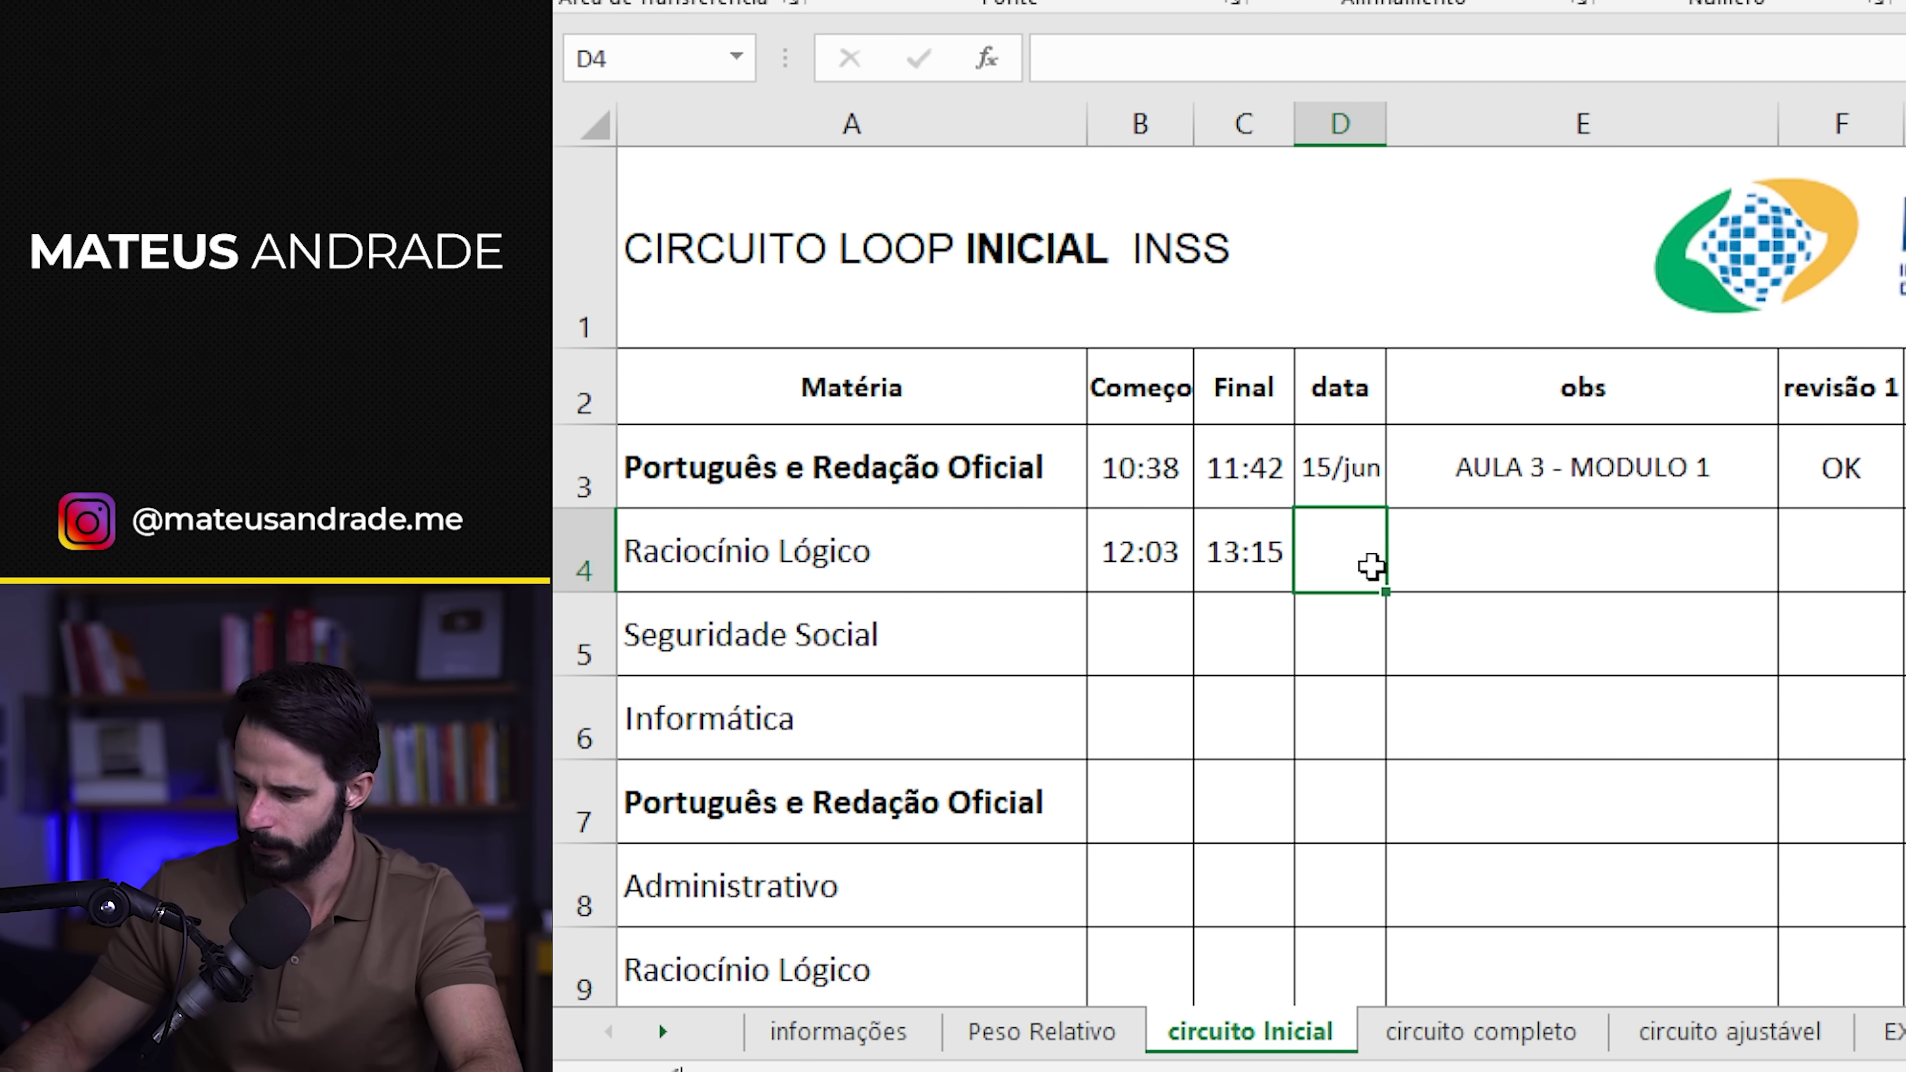
text(15/06/2022)
key(Return)
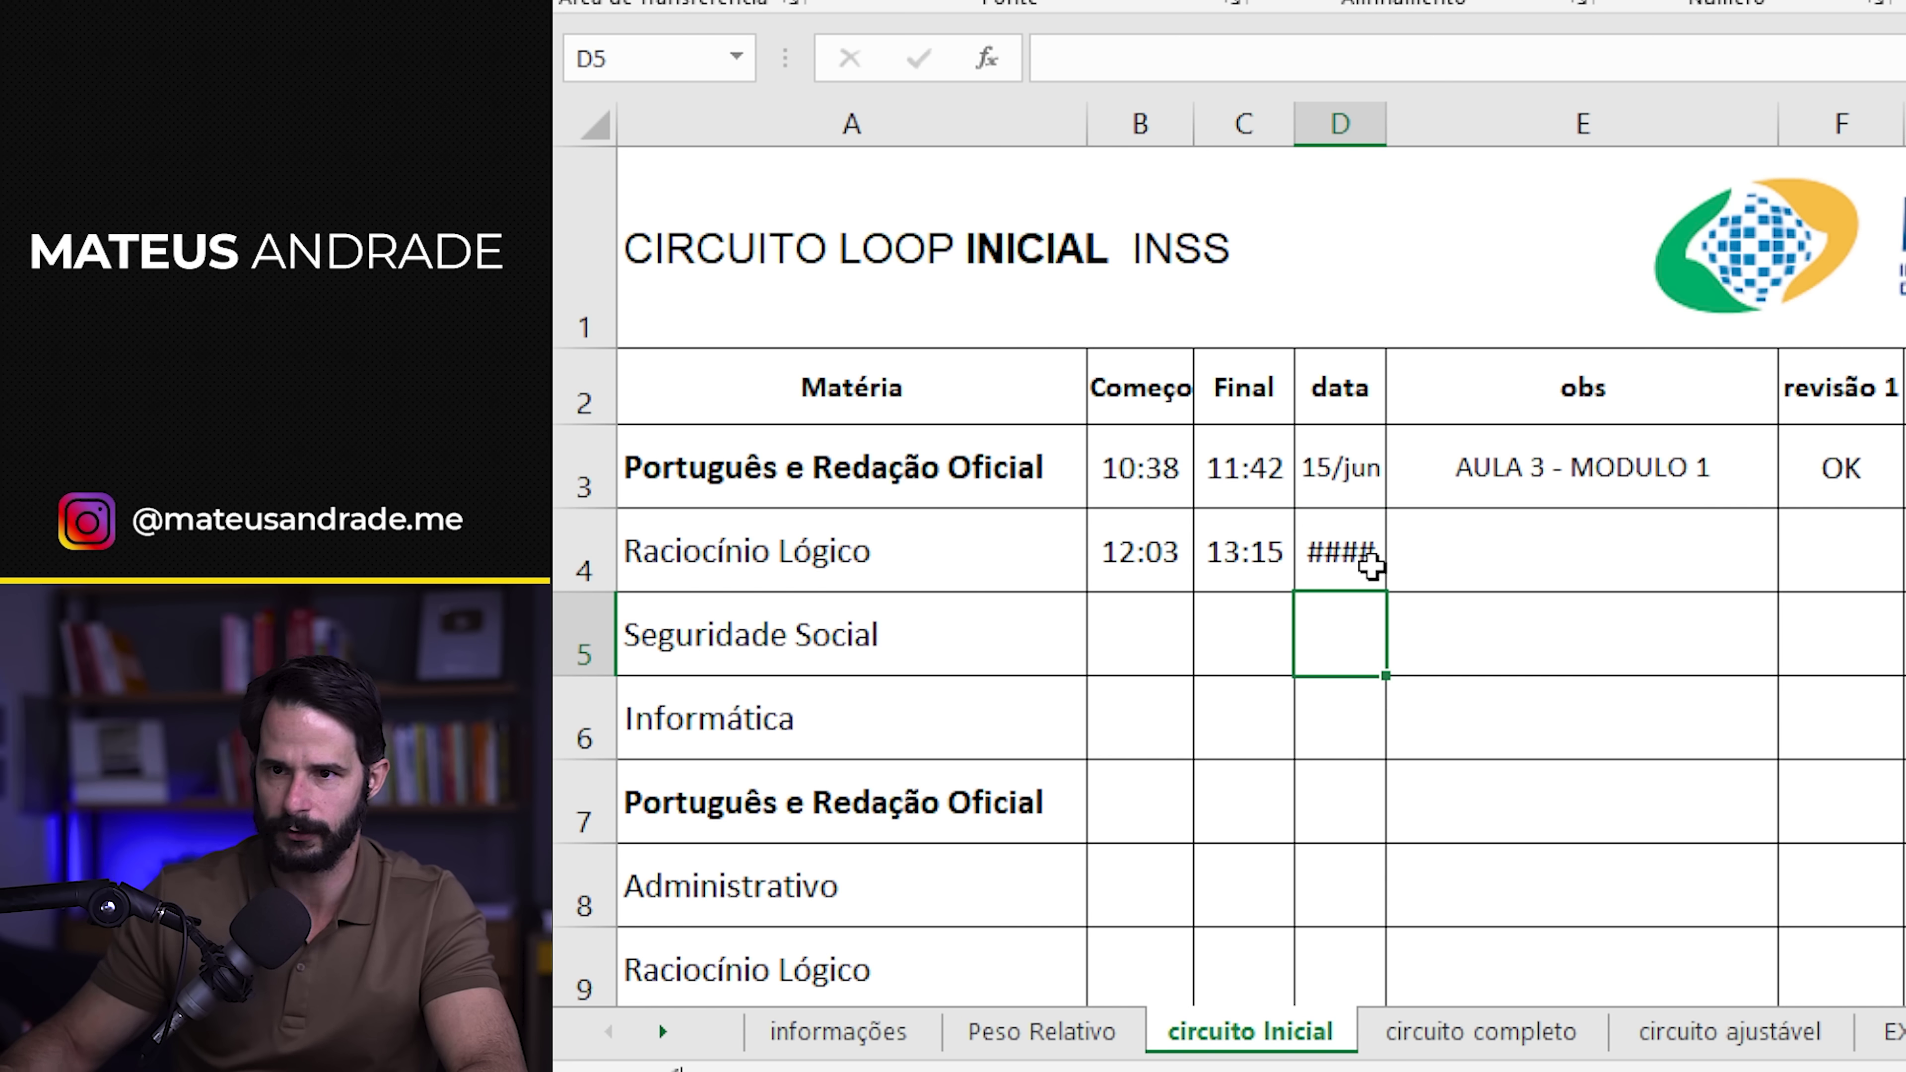
click(1338, 551)
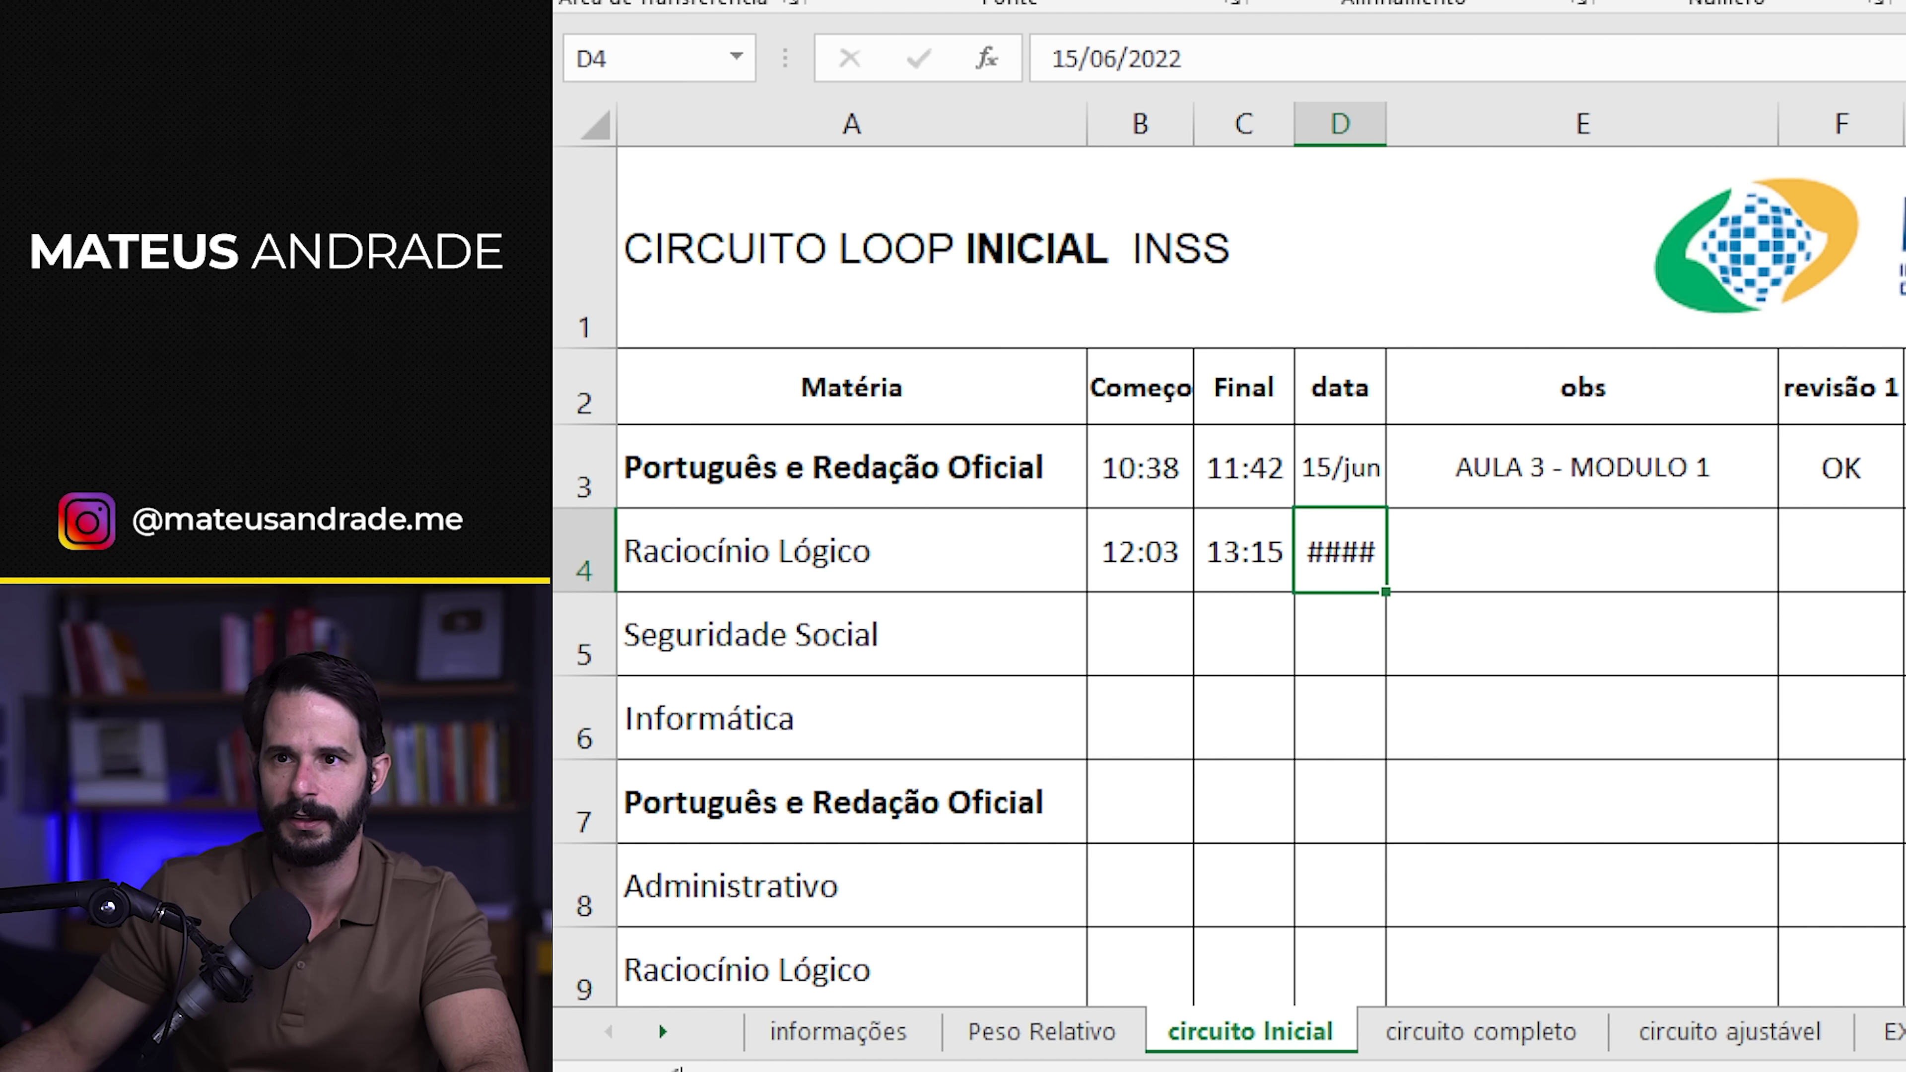
- Enter the obs AULA 5 - MODULO 1 for the first Raciocínio Lógico session in E4
click(1523, 557)
text(AULA 5)
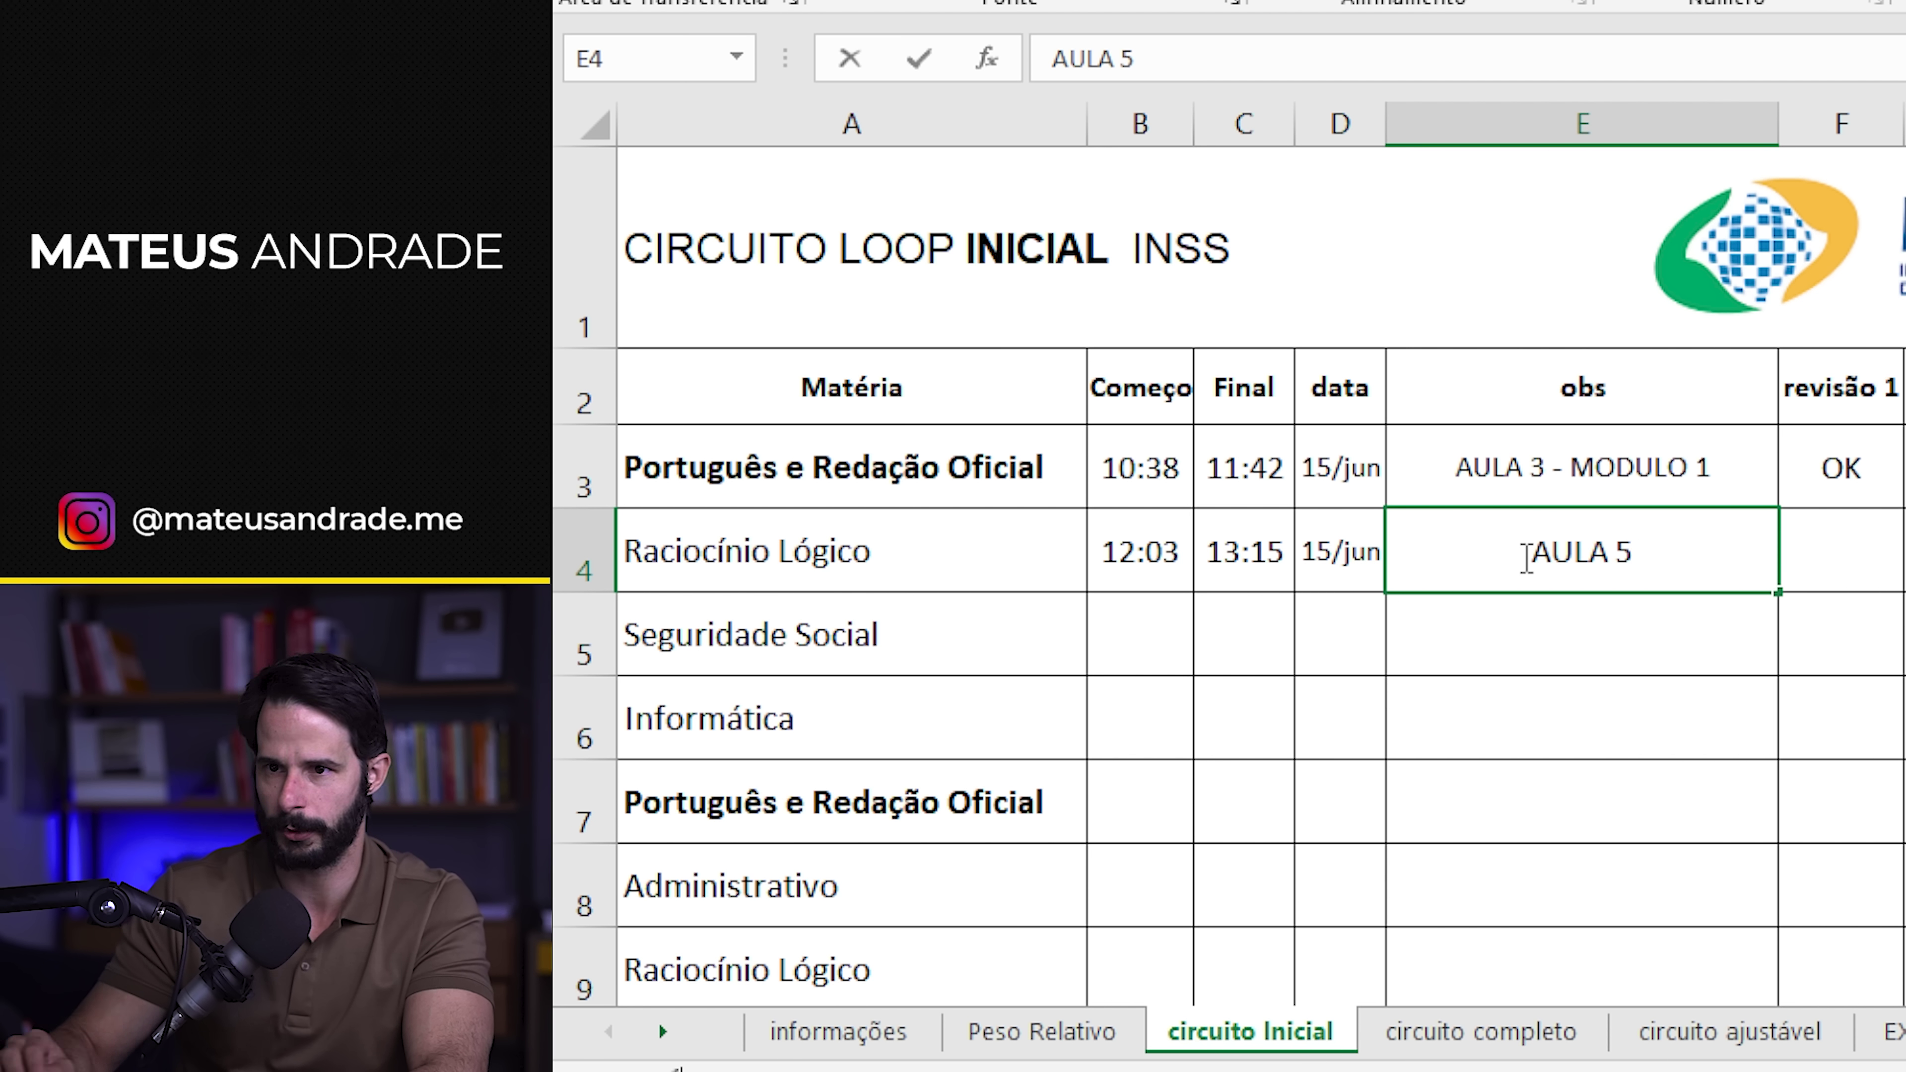
text( - MODULO 1)
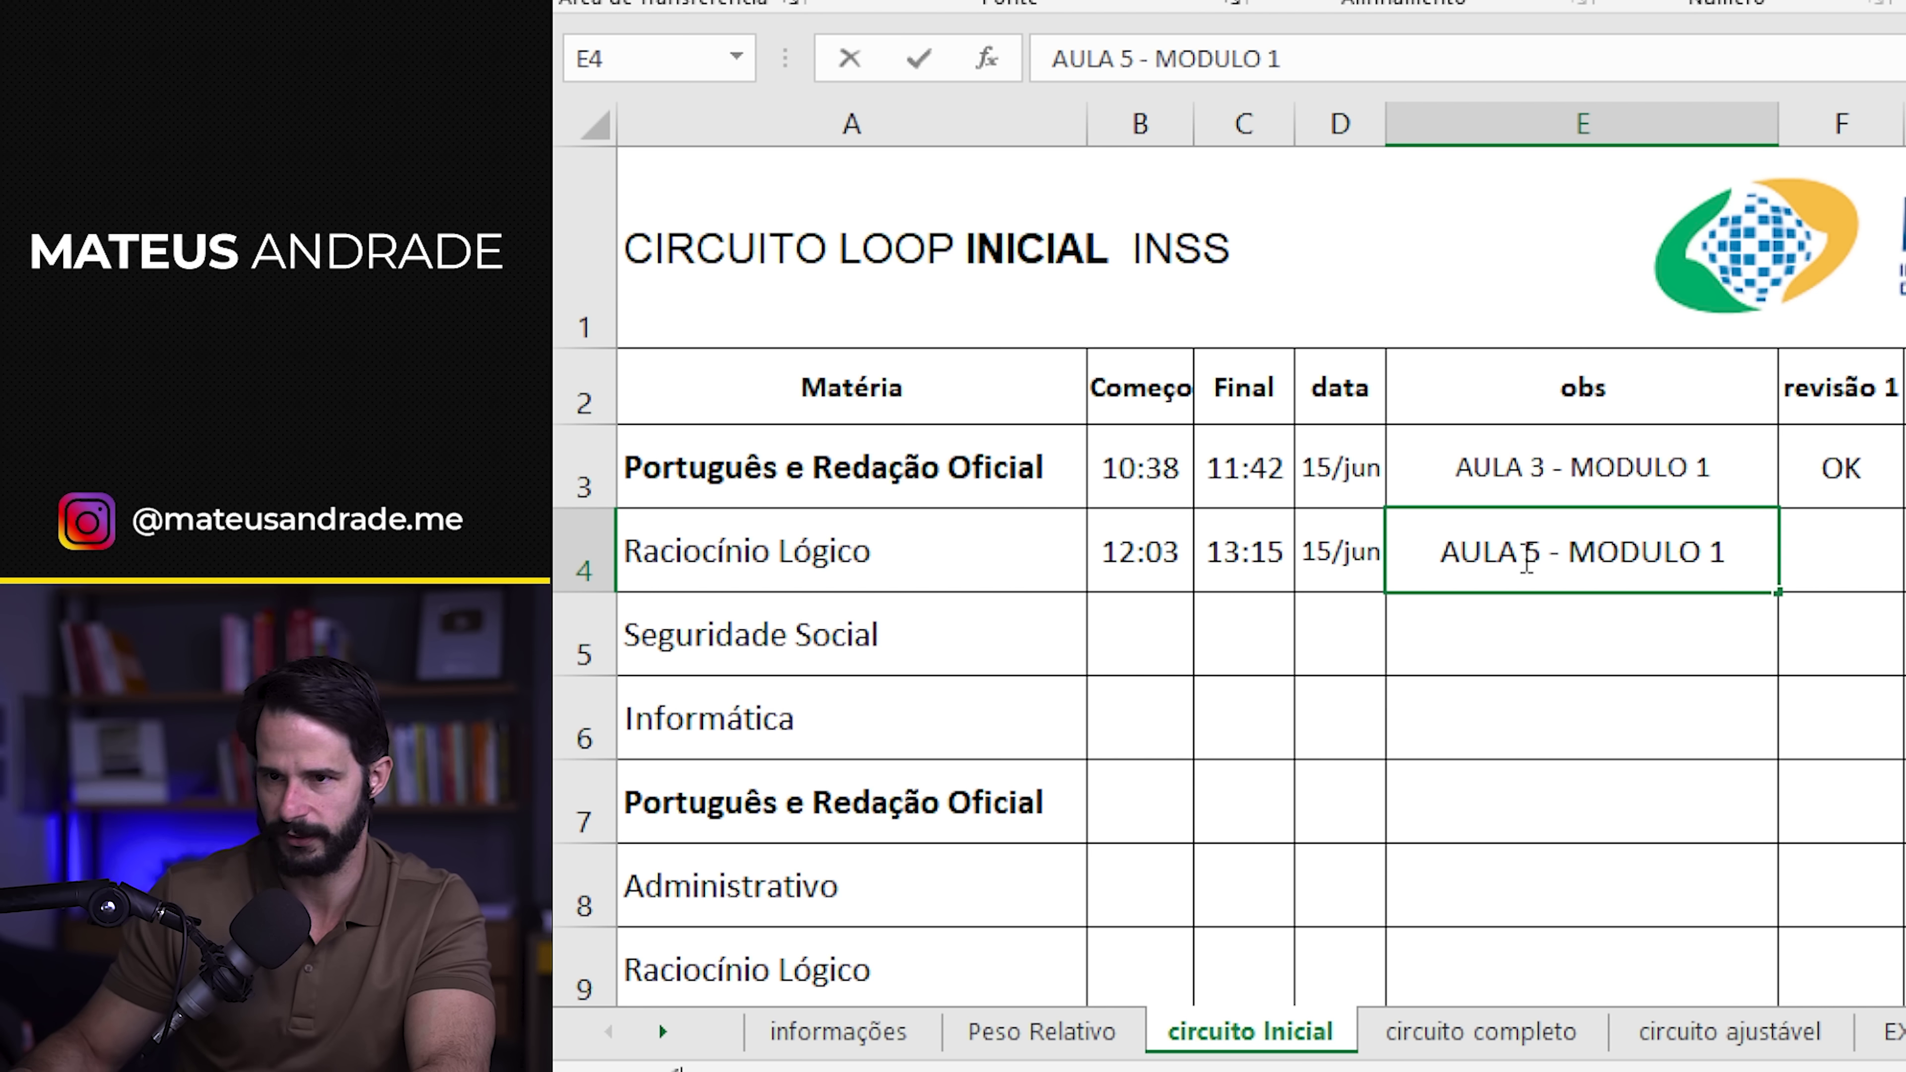
key(Return)
- Enter OK in F4 and clear the revisão 1 entries of both logged sessions in F3:F4
click(1886, 555)
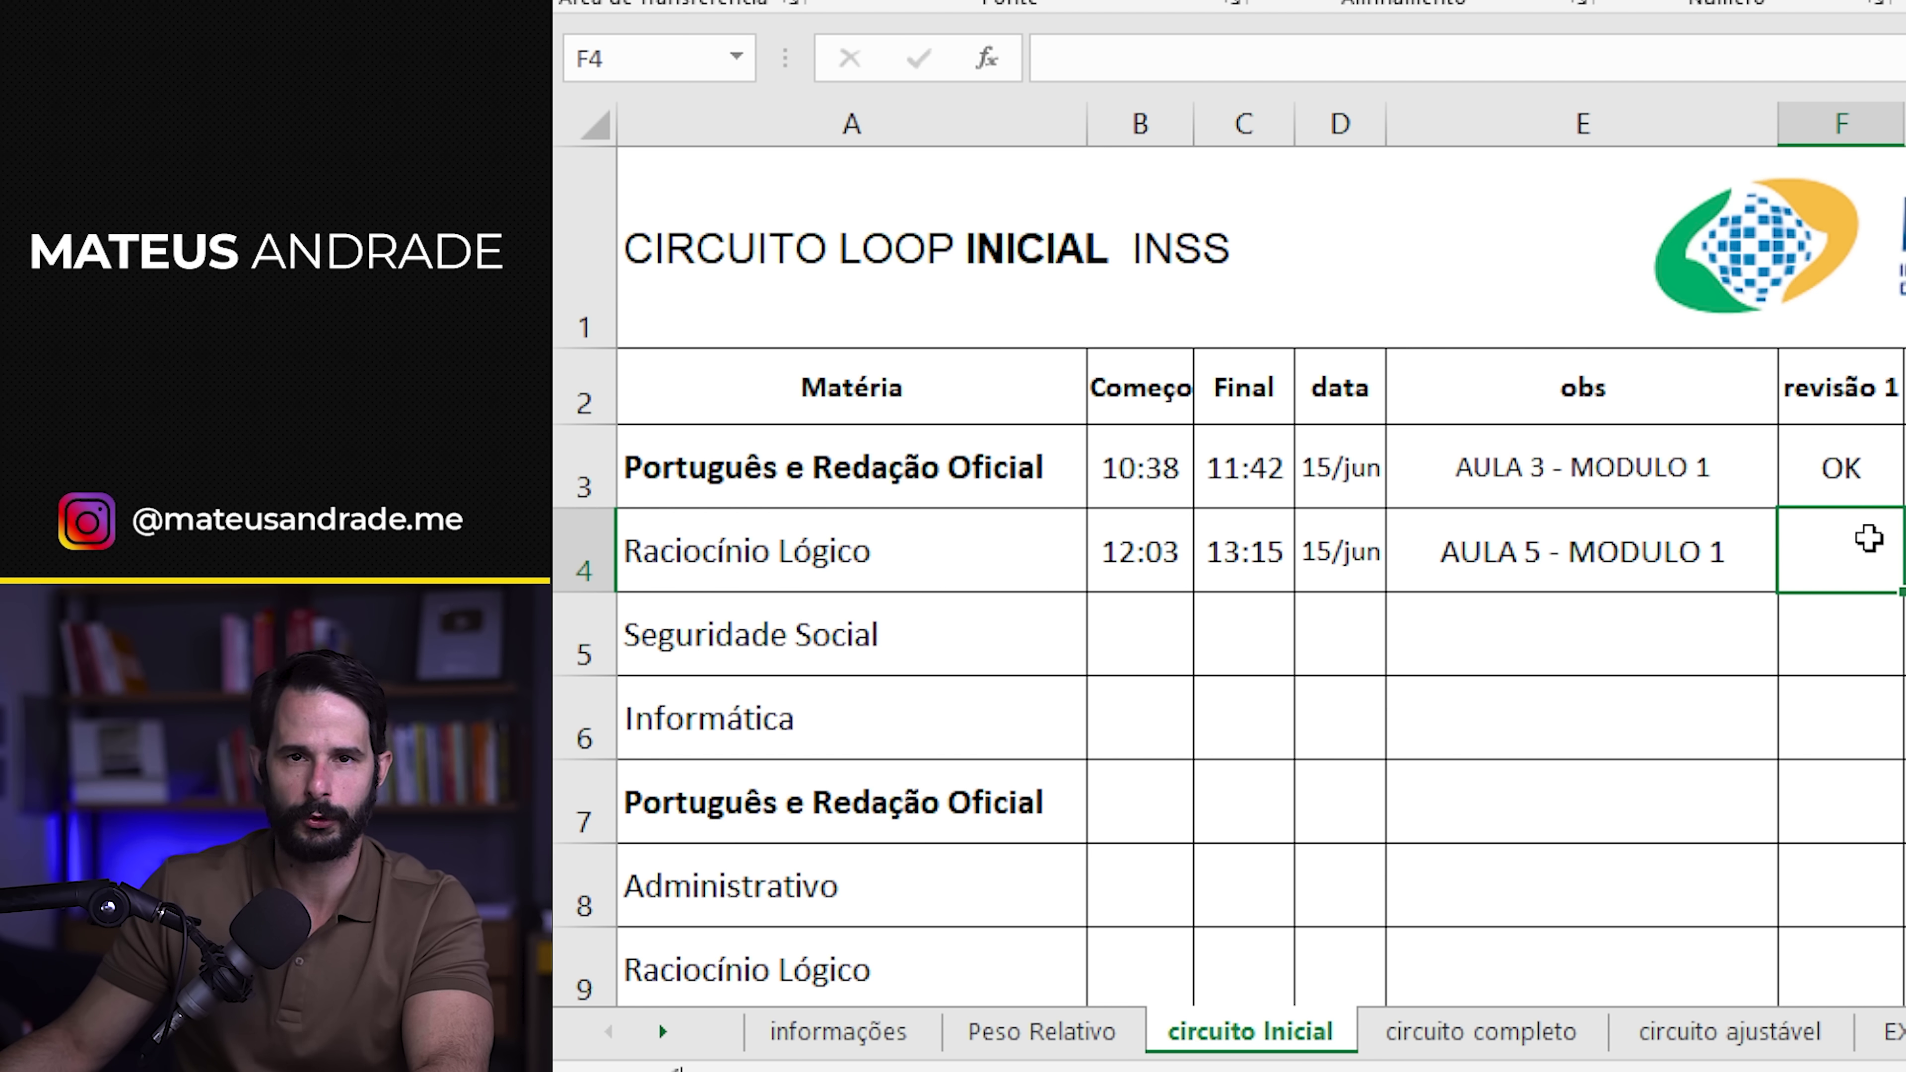
text(OK)
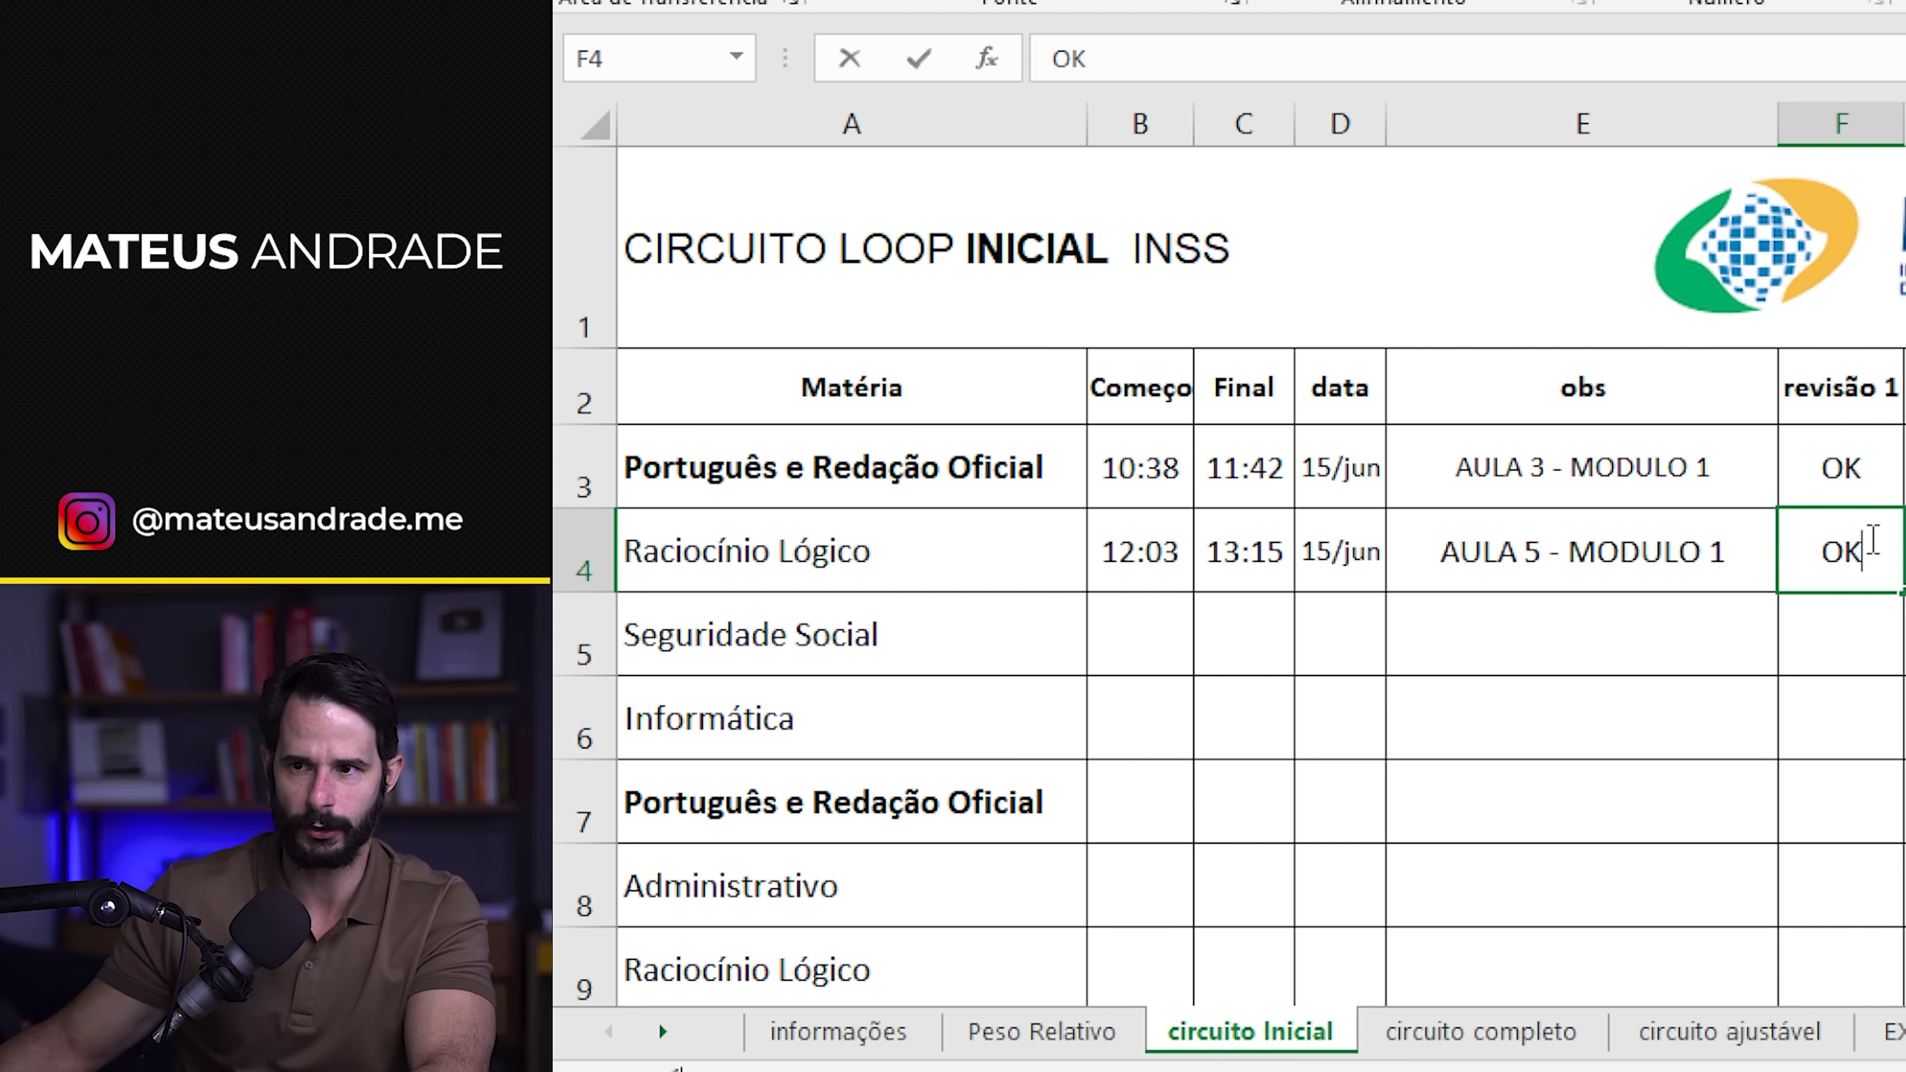
drag(1860, 488, 1854, 556)
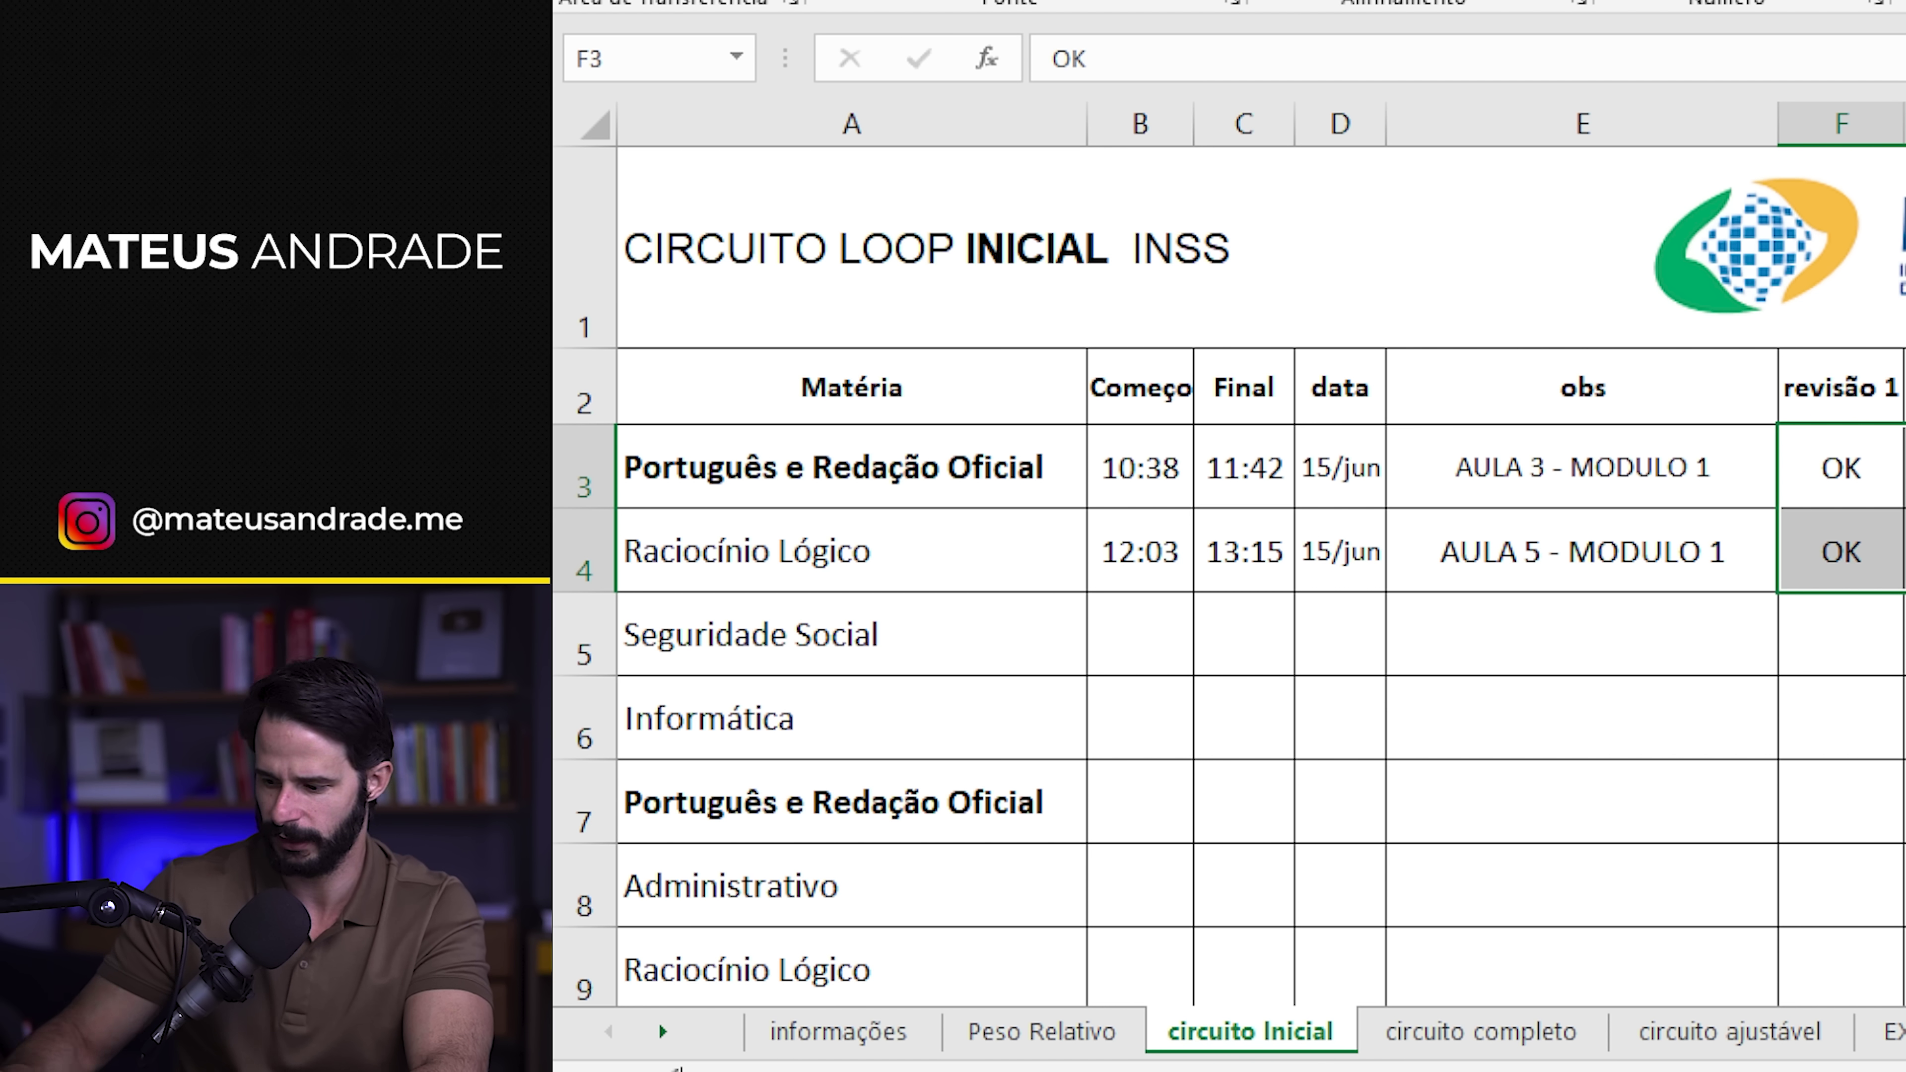
key(Delete)
click(1855, 560)
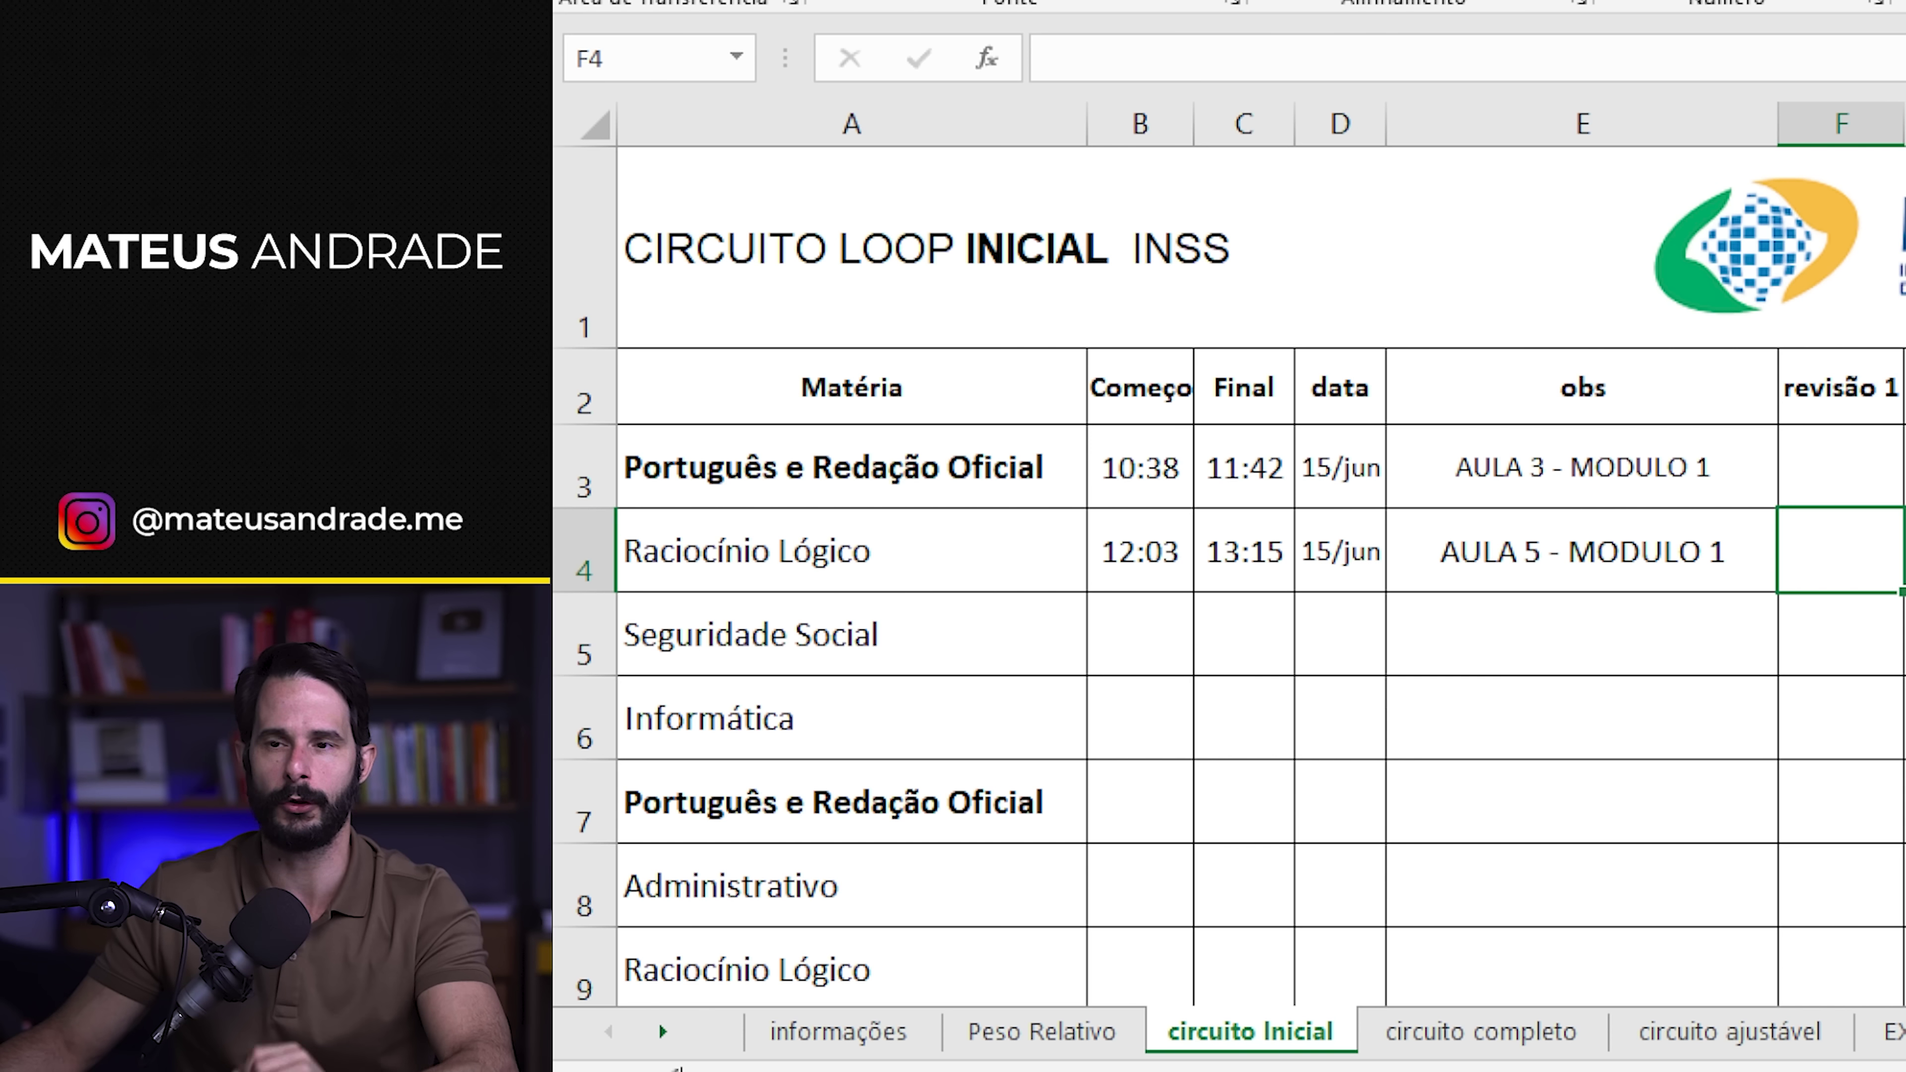
- Mark the first Português e Redação Oficial and Raciocínio Lógico sessions as reviewed by entering OK in revisão 1 (F3 and F4)
click(1873, 460)
text(OK)
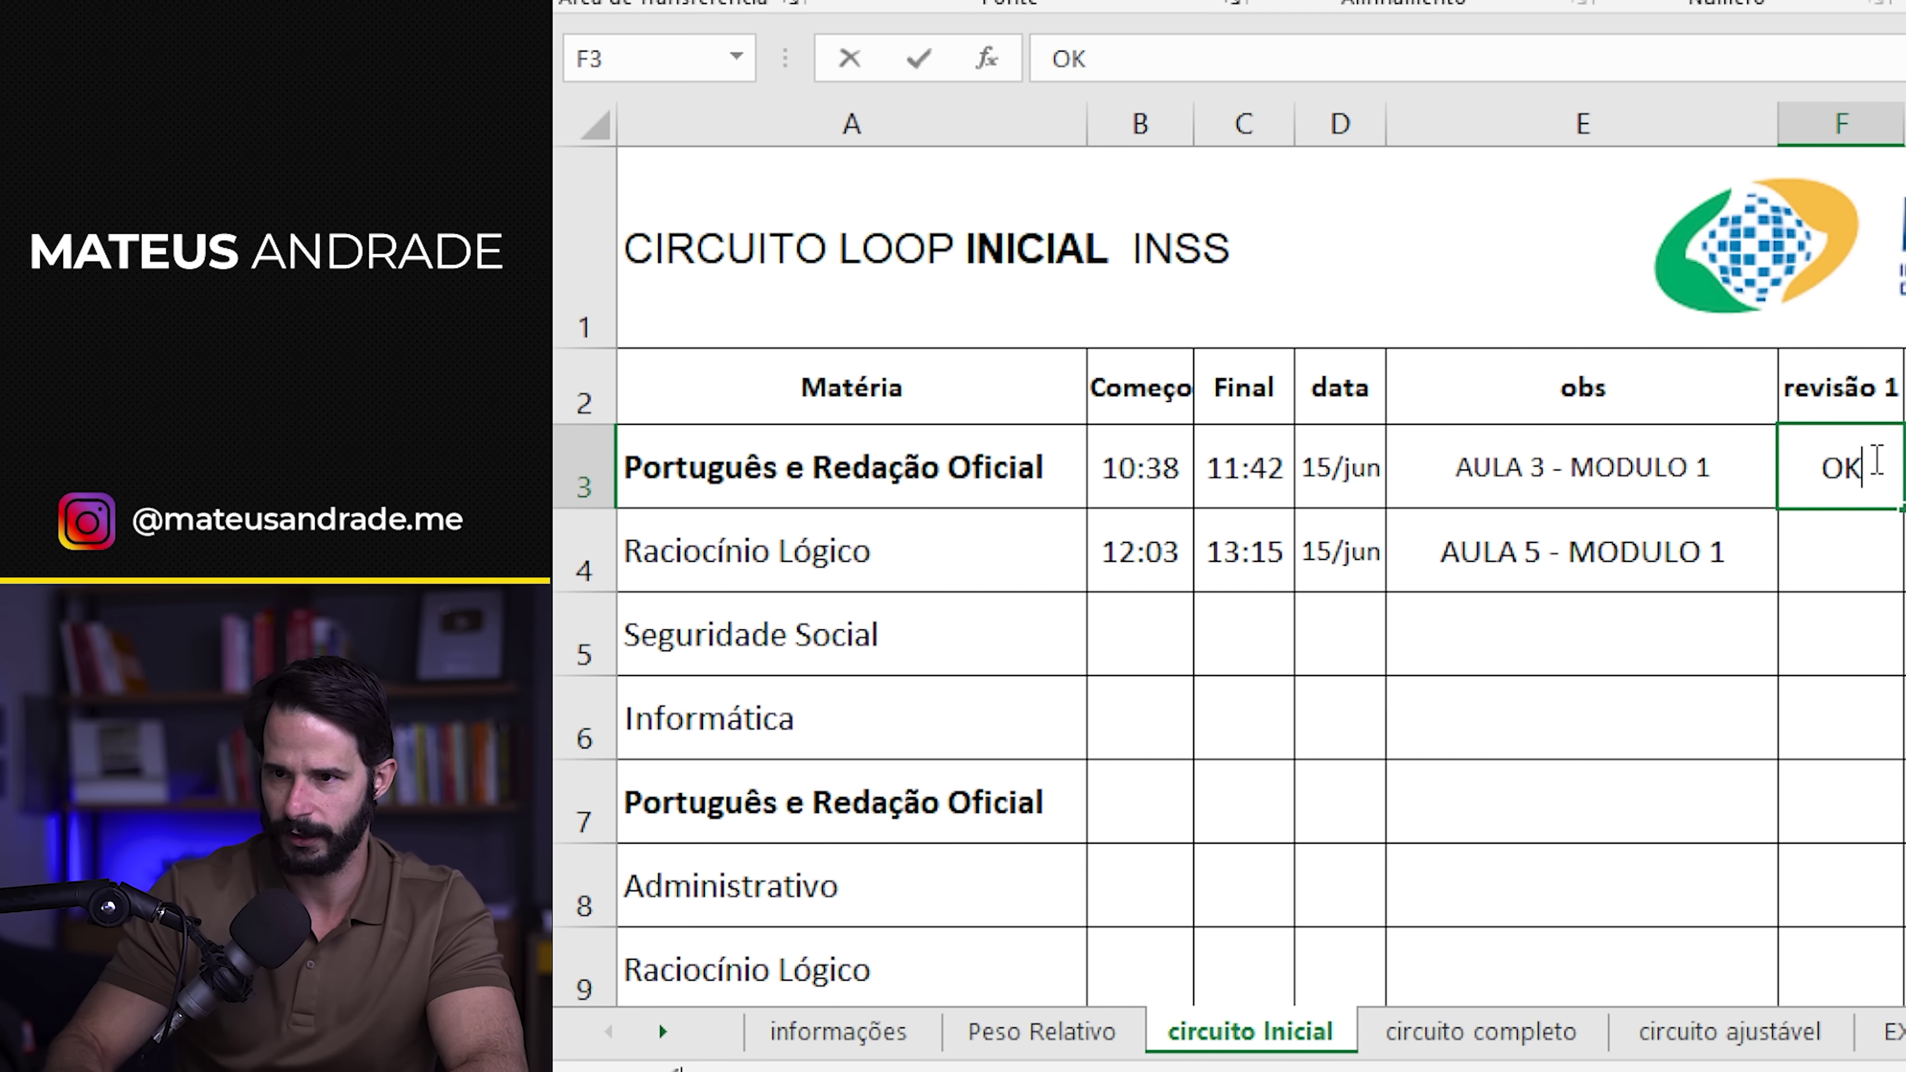
key(Return)
text(OK)
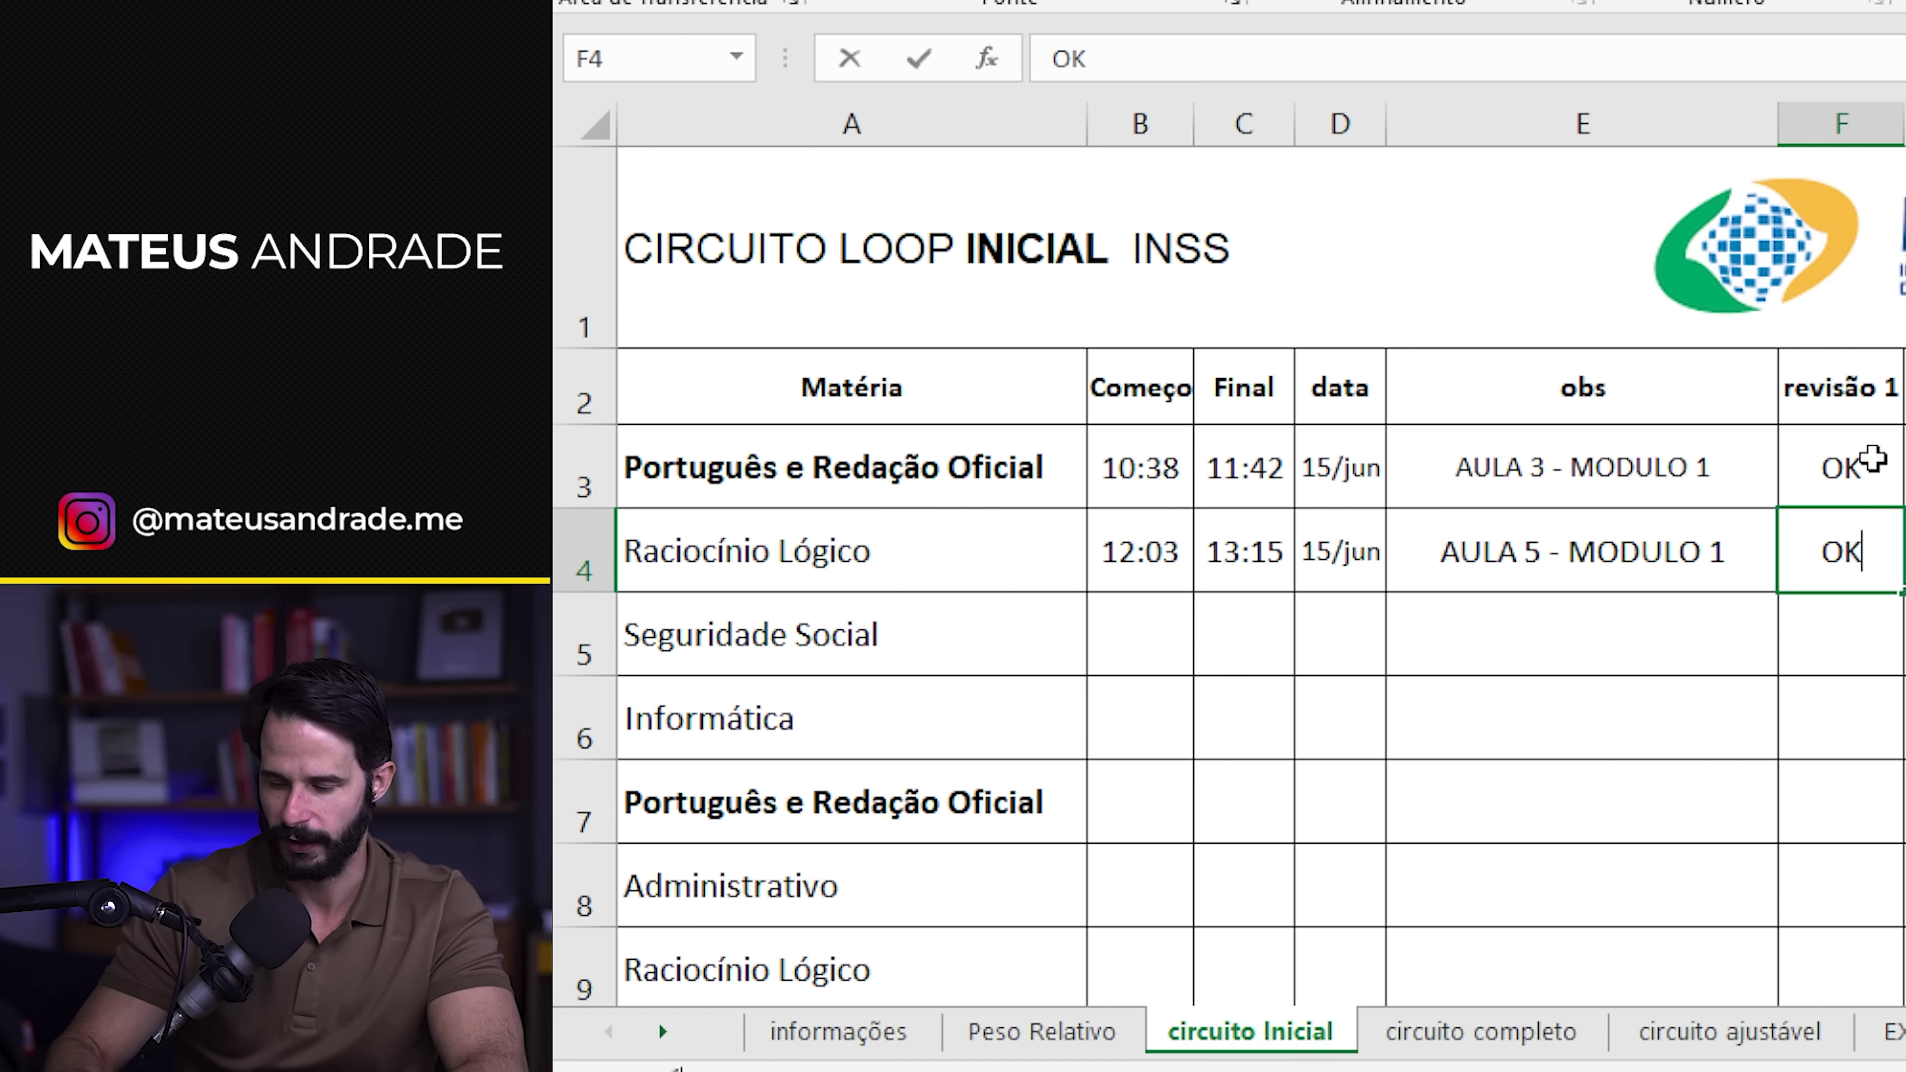
key(Return)
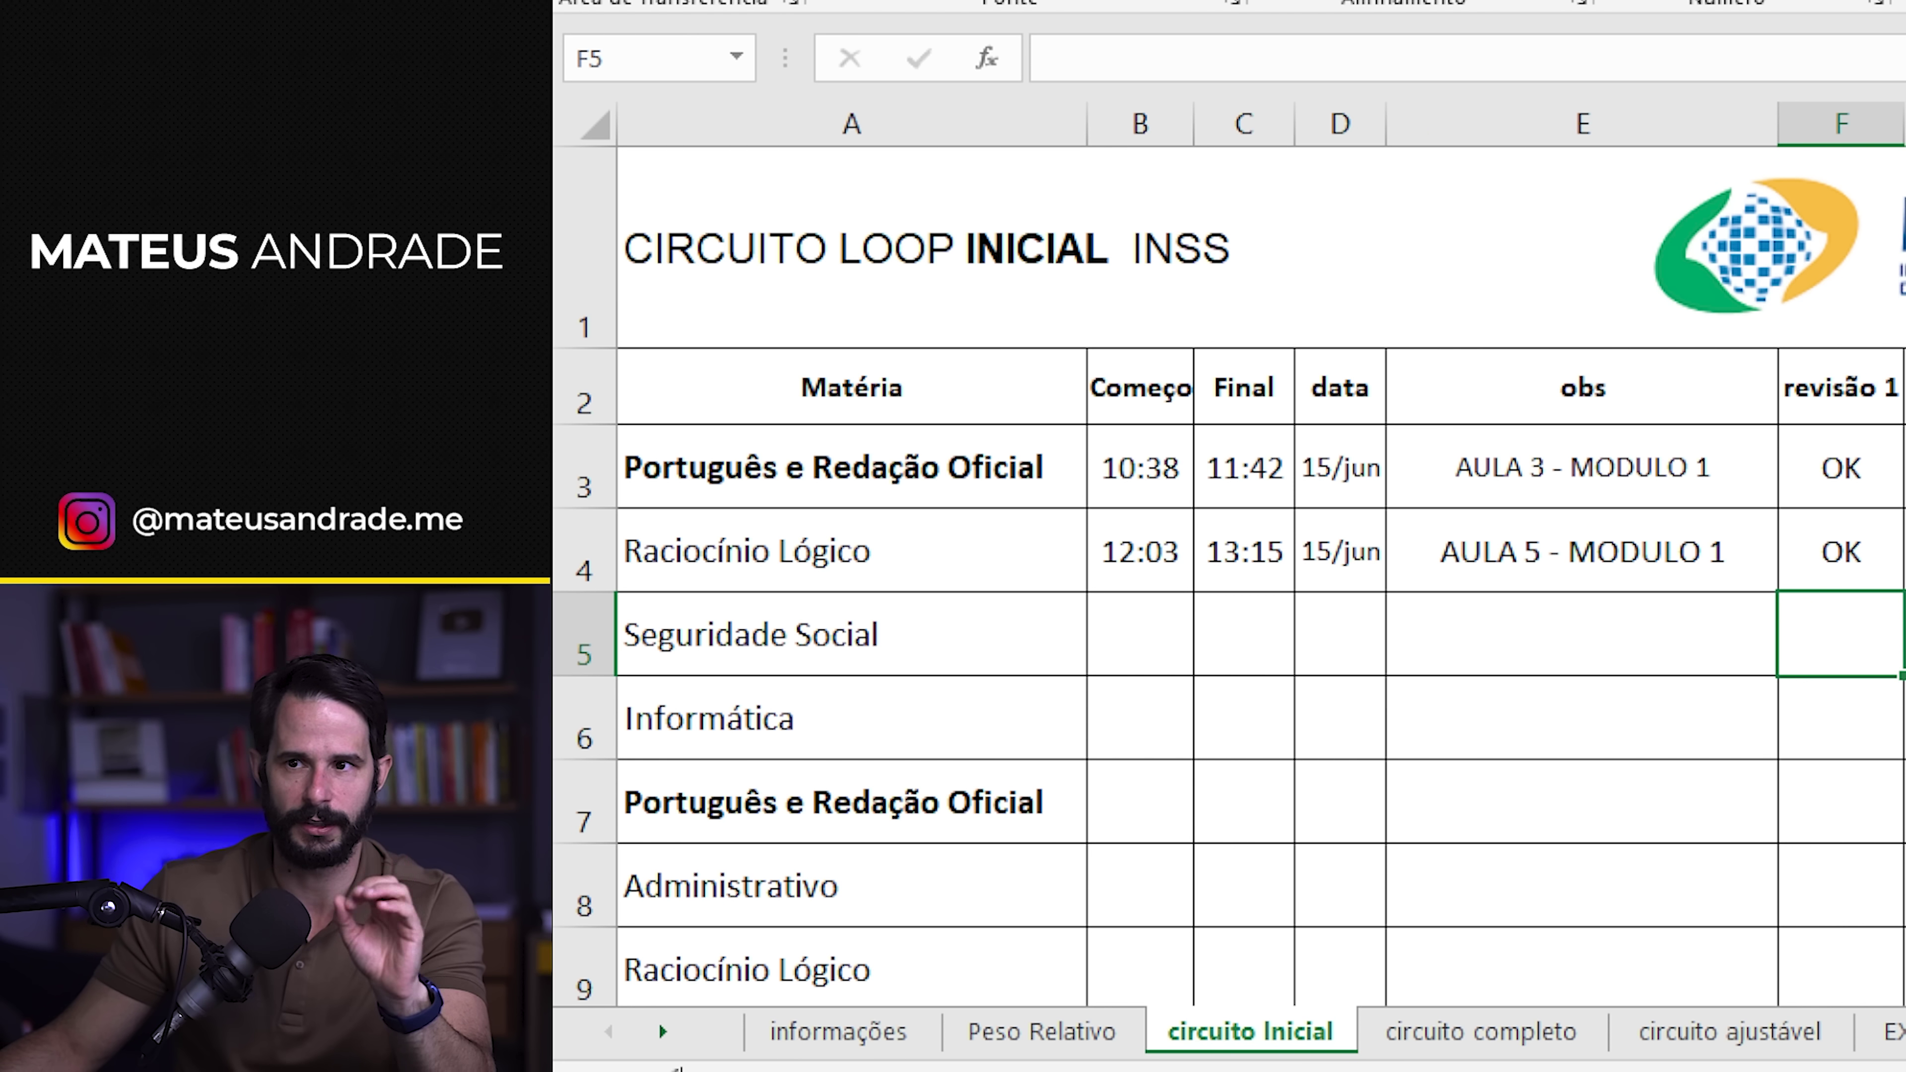
click(1858, 539)
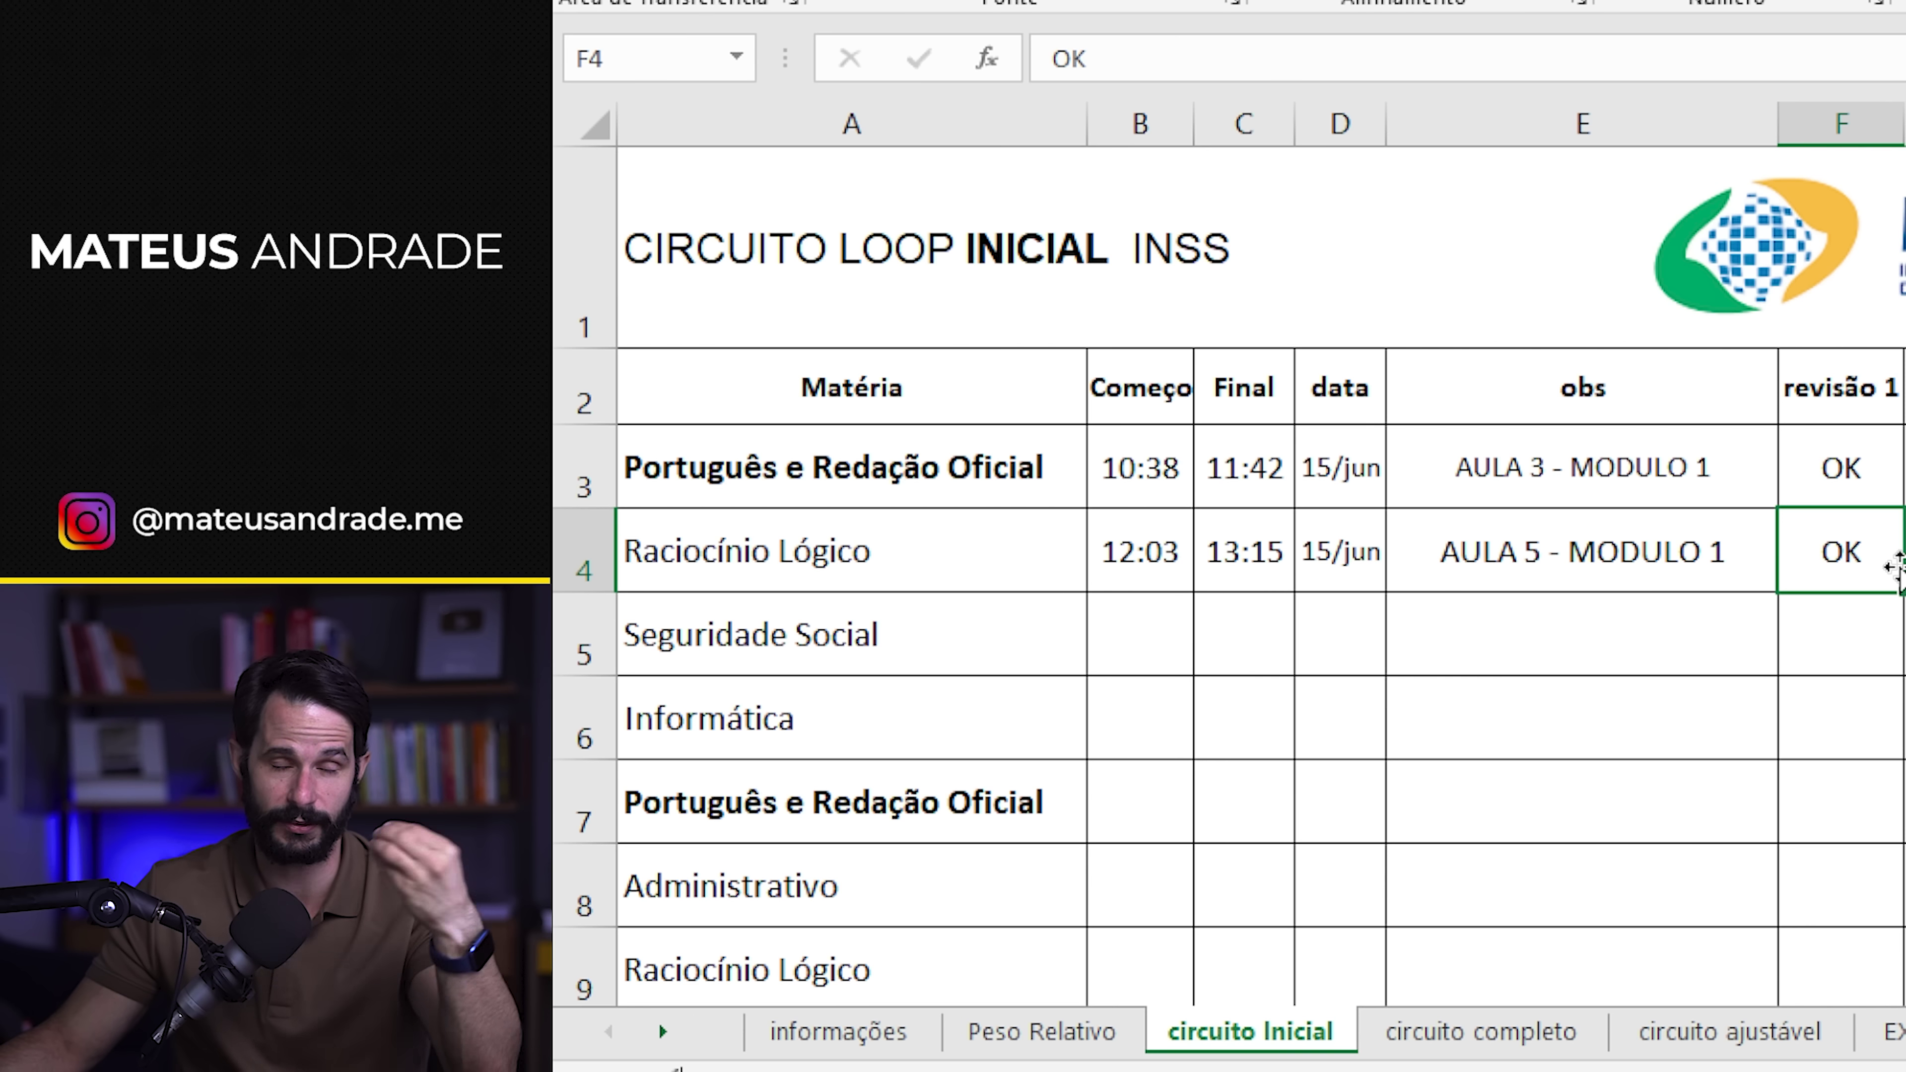
click(1494, 561)
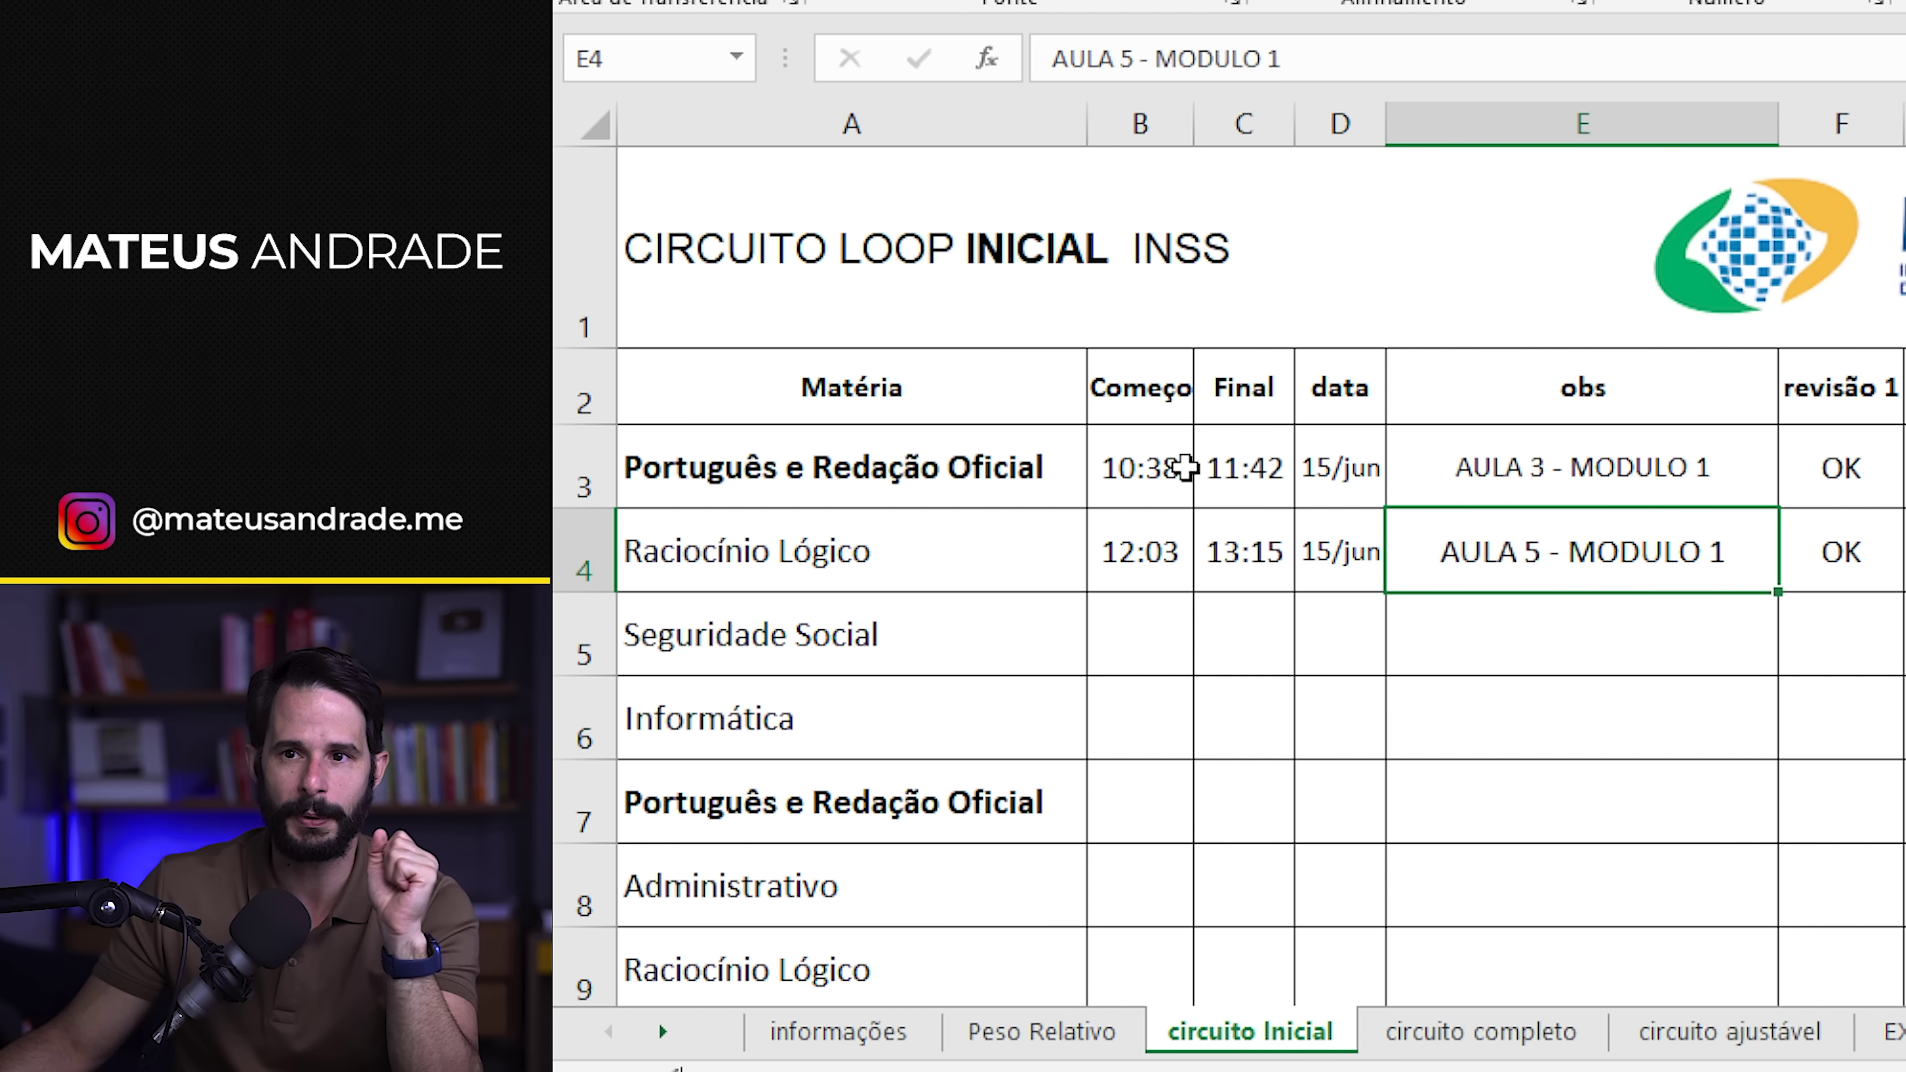
drag(1186, 467, 1805, 552)
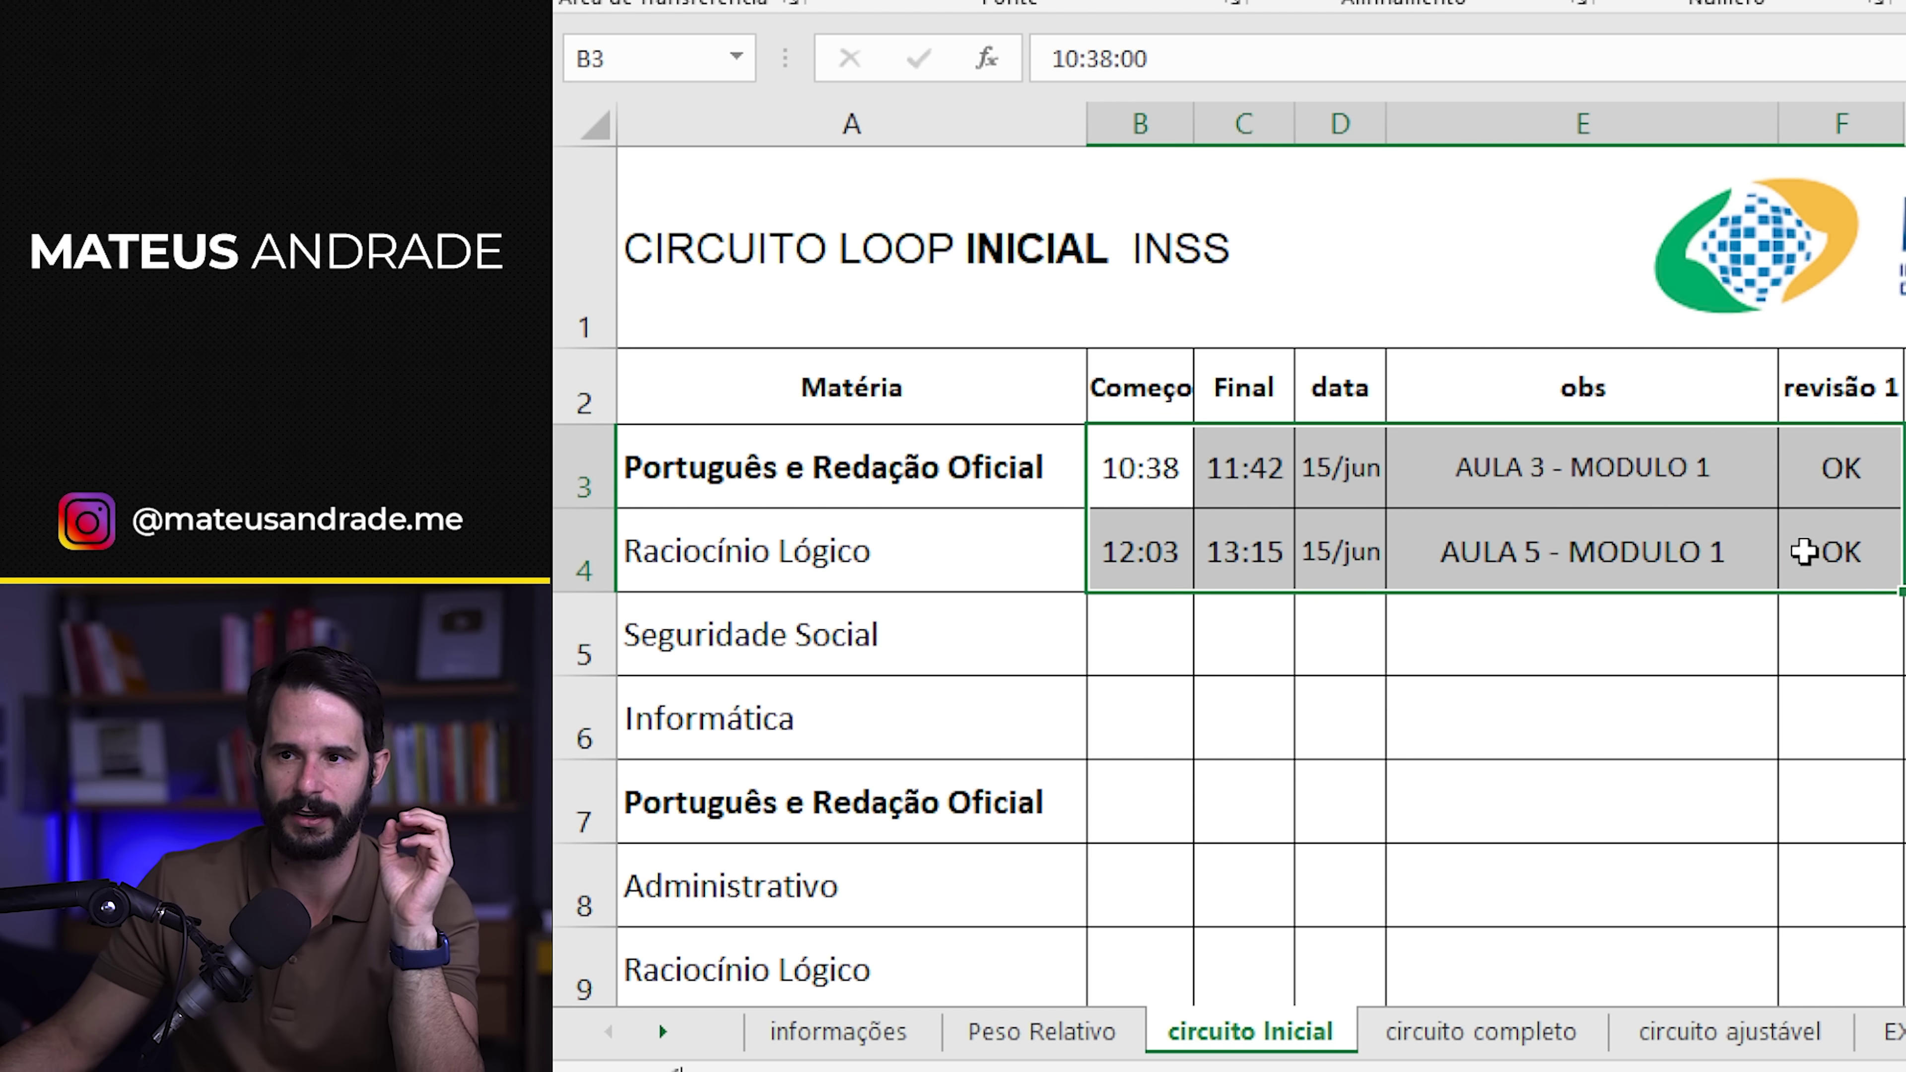
click(1567, 662)
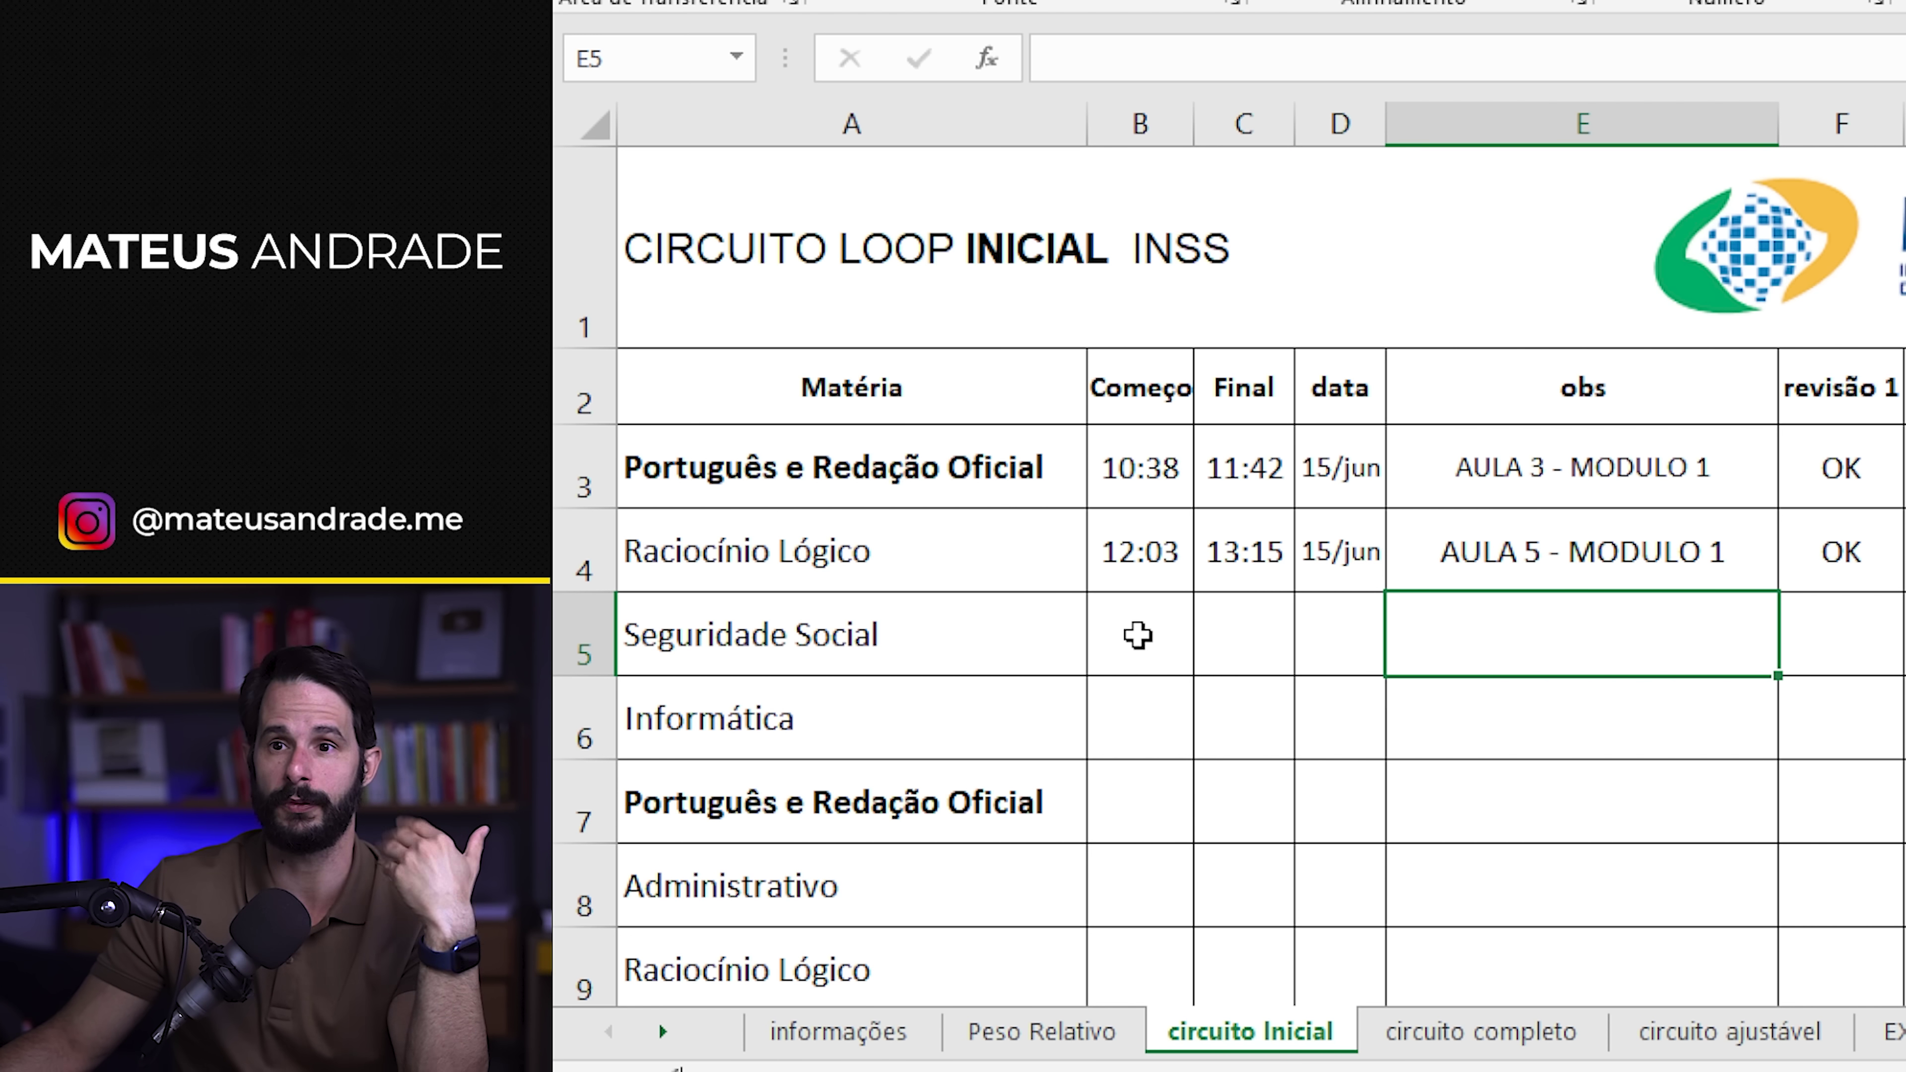
- Enter 19:52 as the Começo time of the first Seguridade Social session in B5
click(1159, 622)
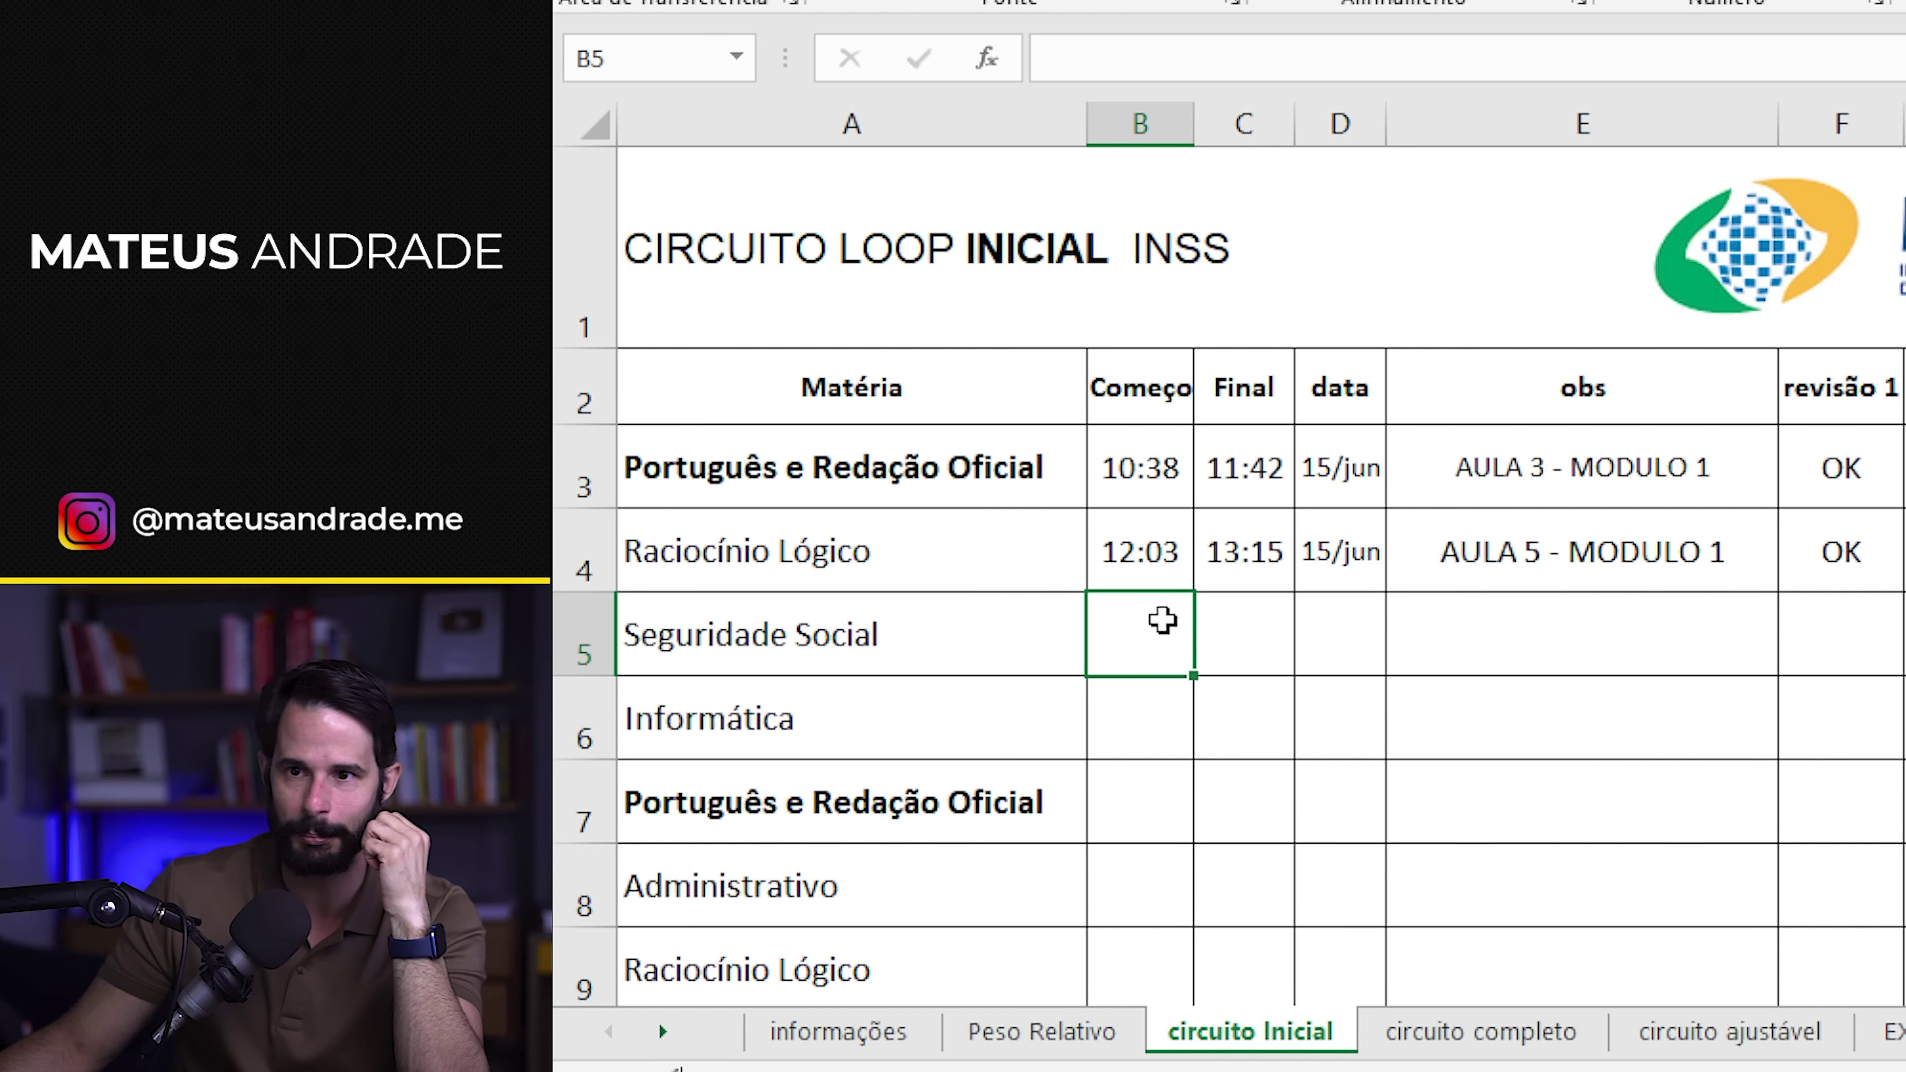
text(19)
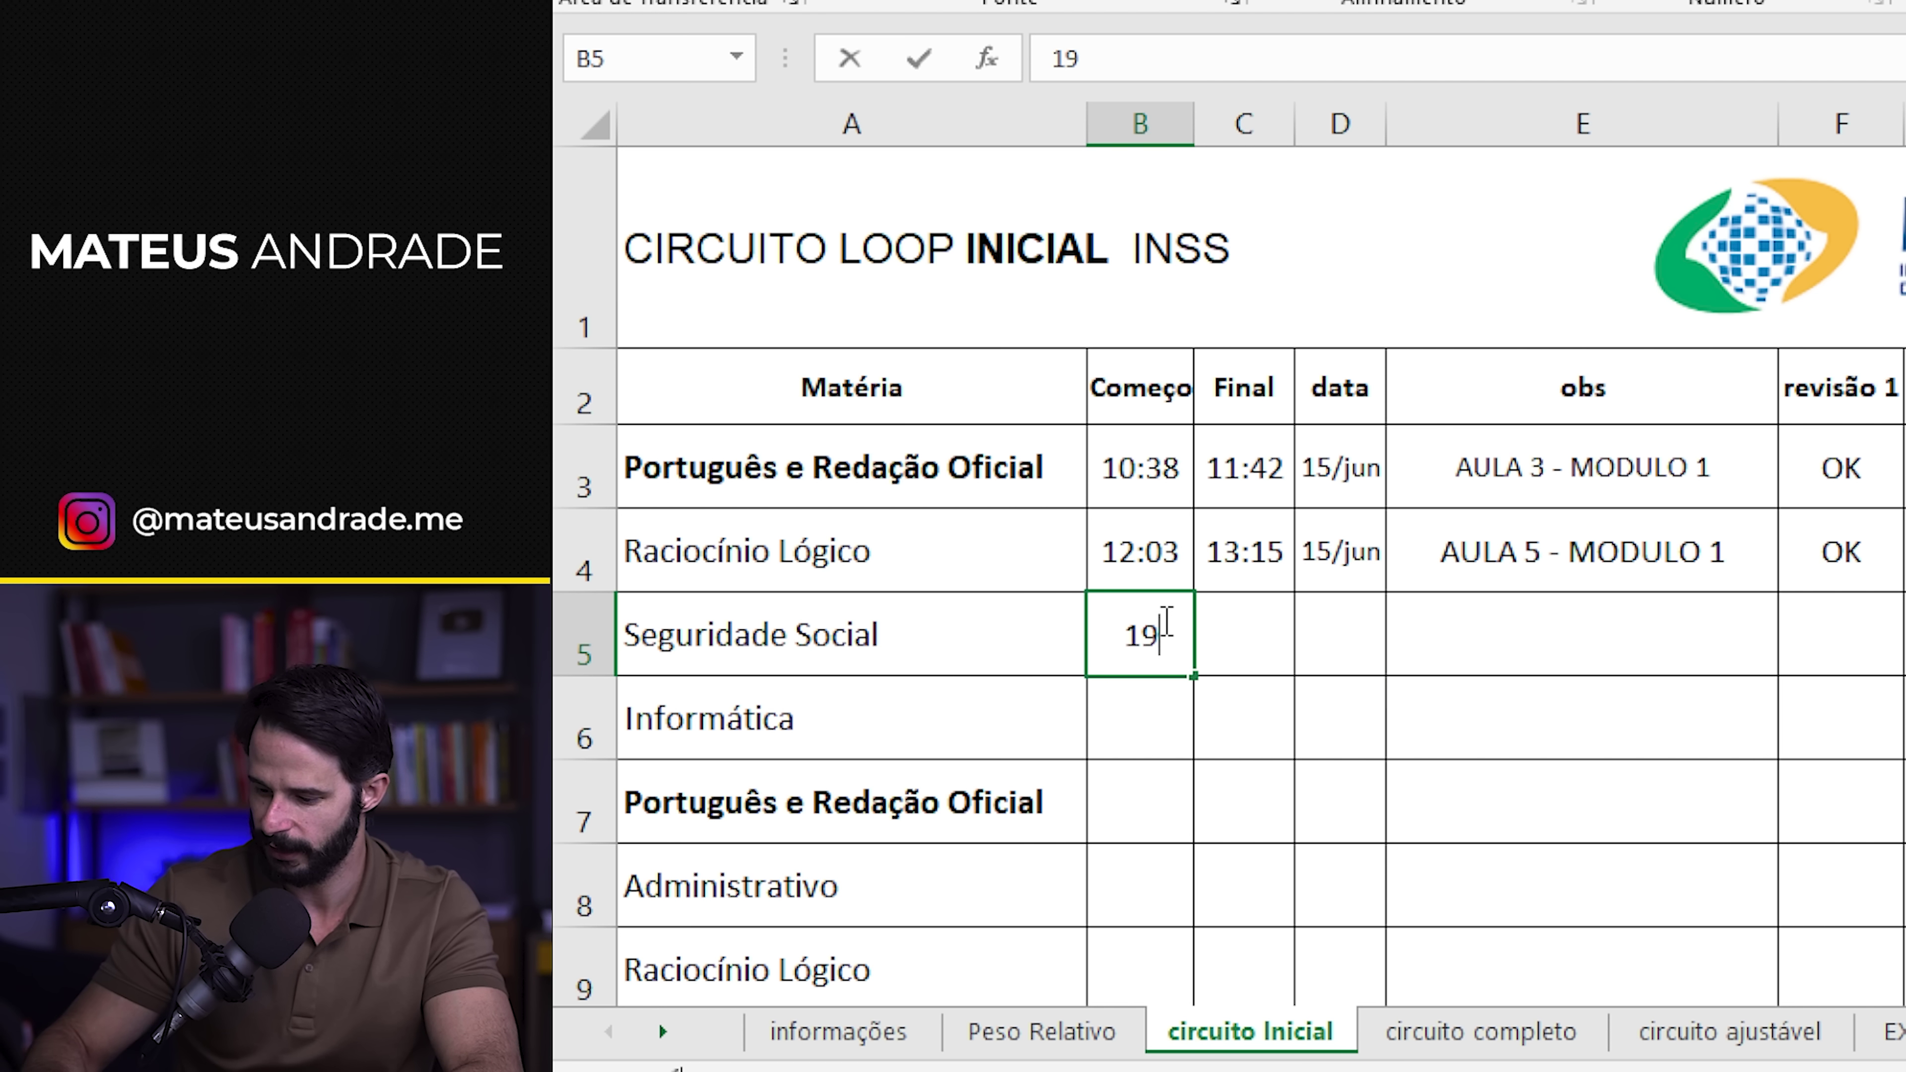
text(:52)
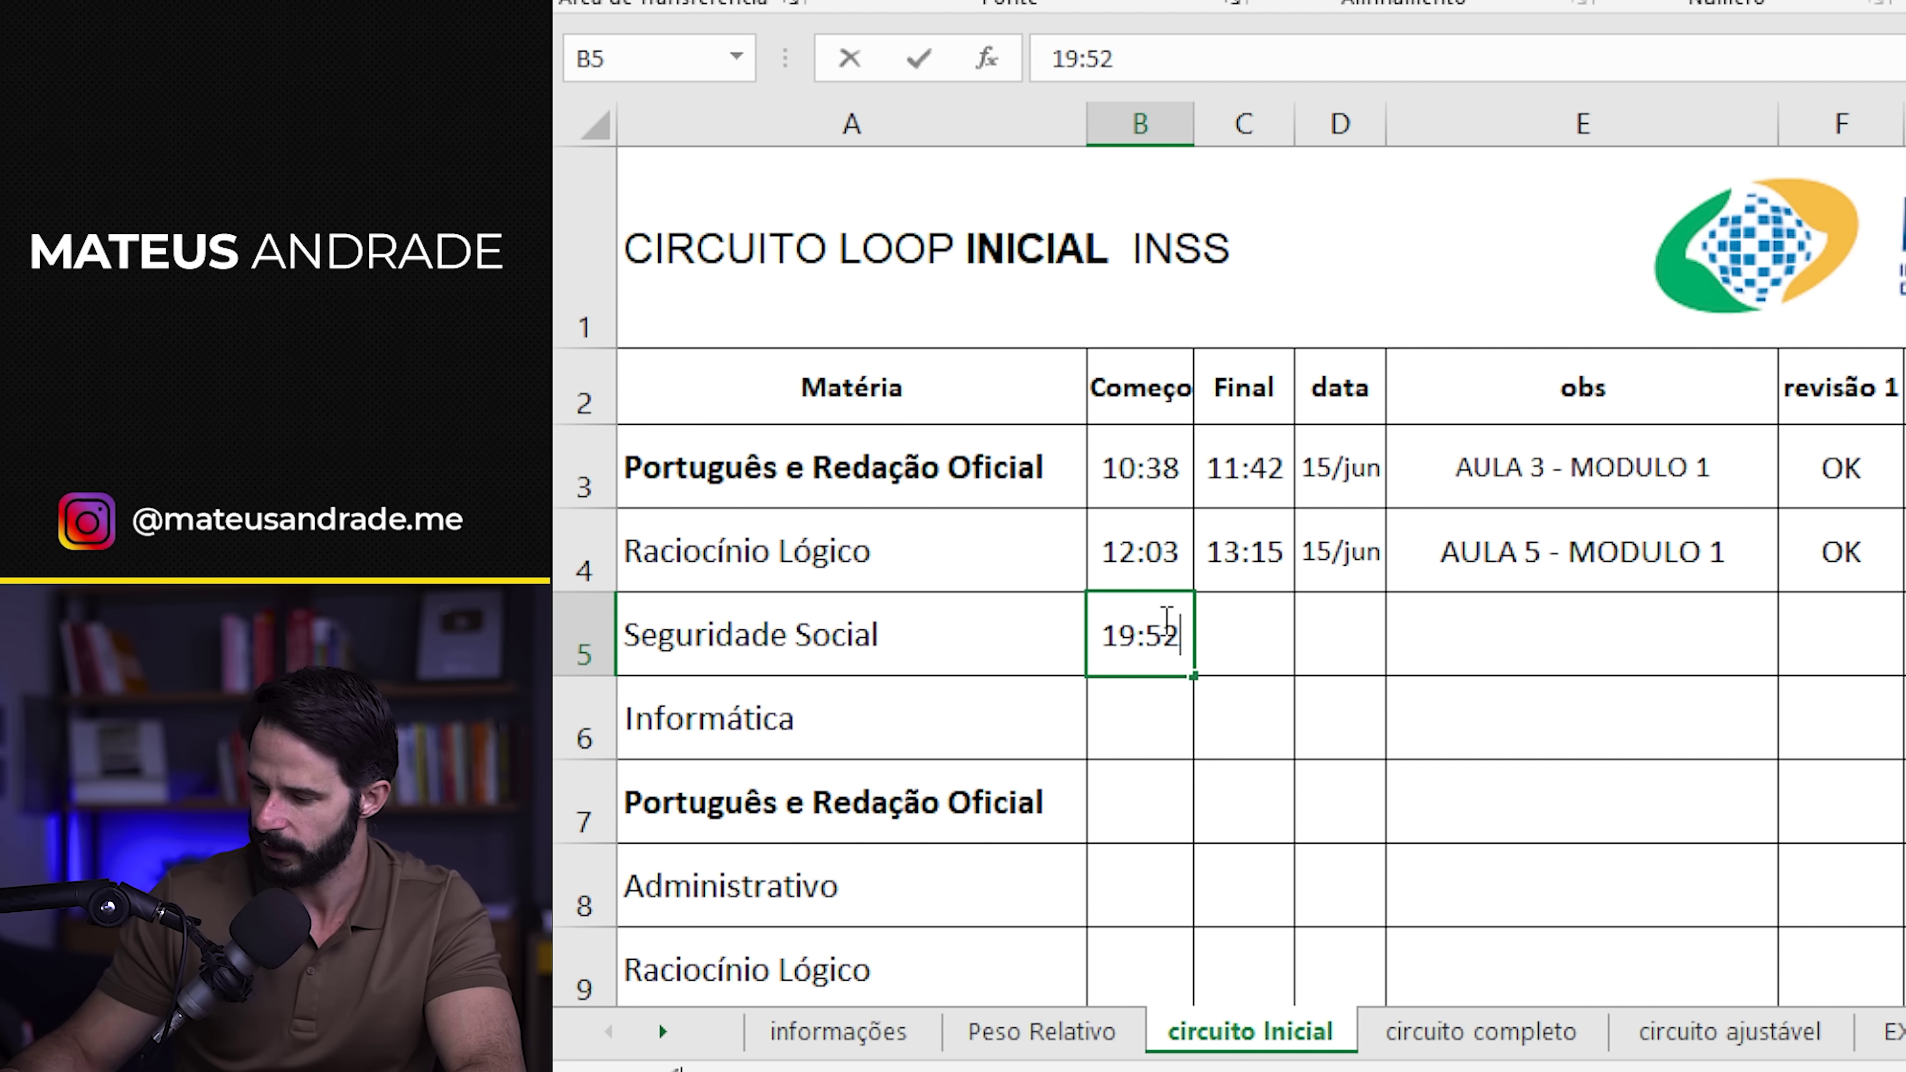
key(Return)
click(1273, 634)
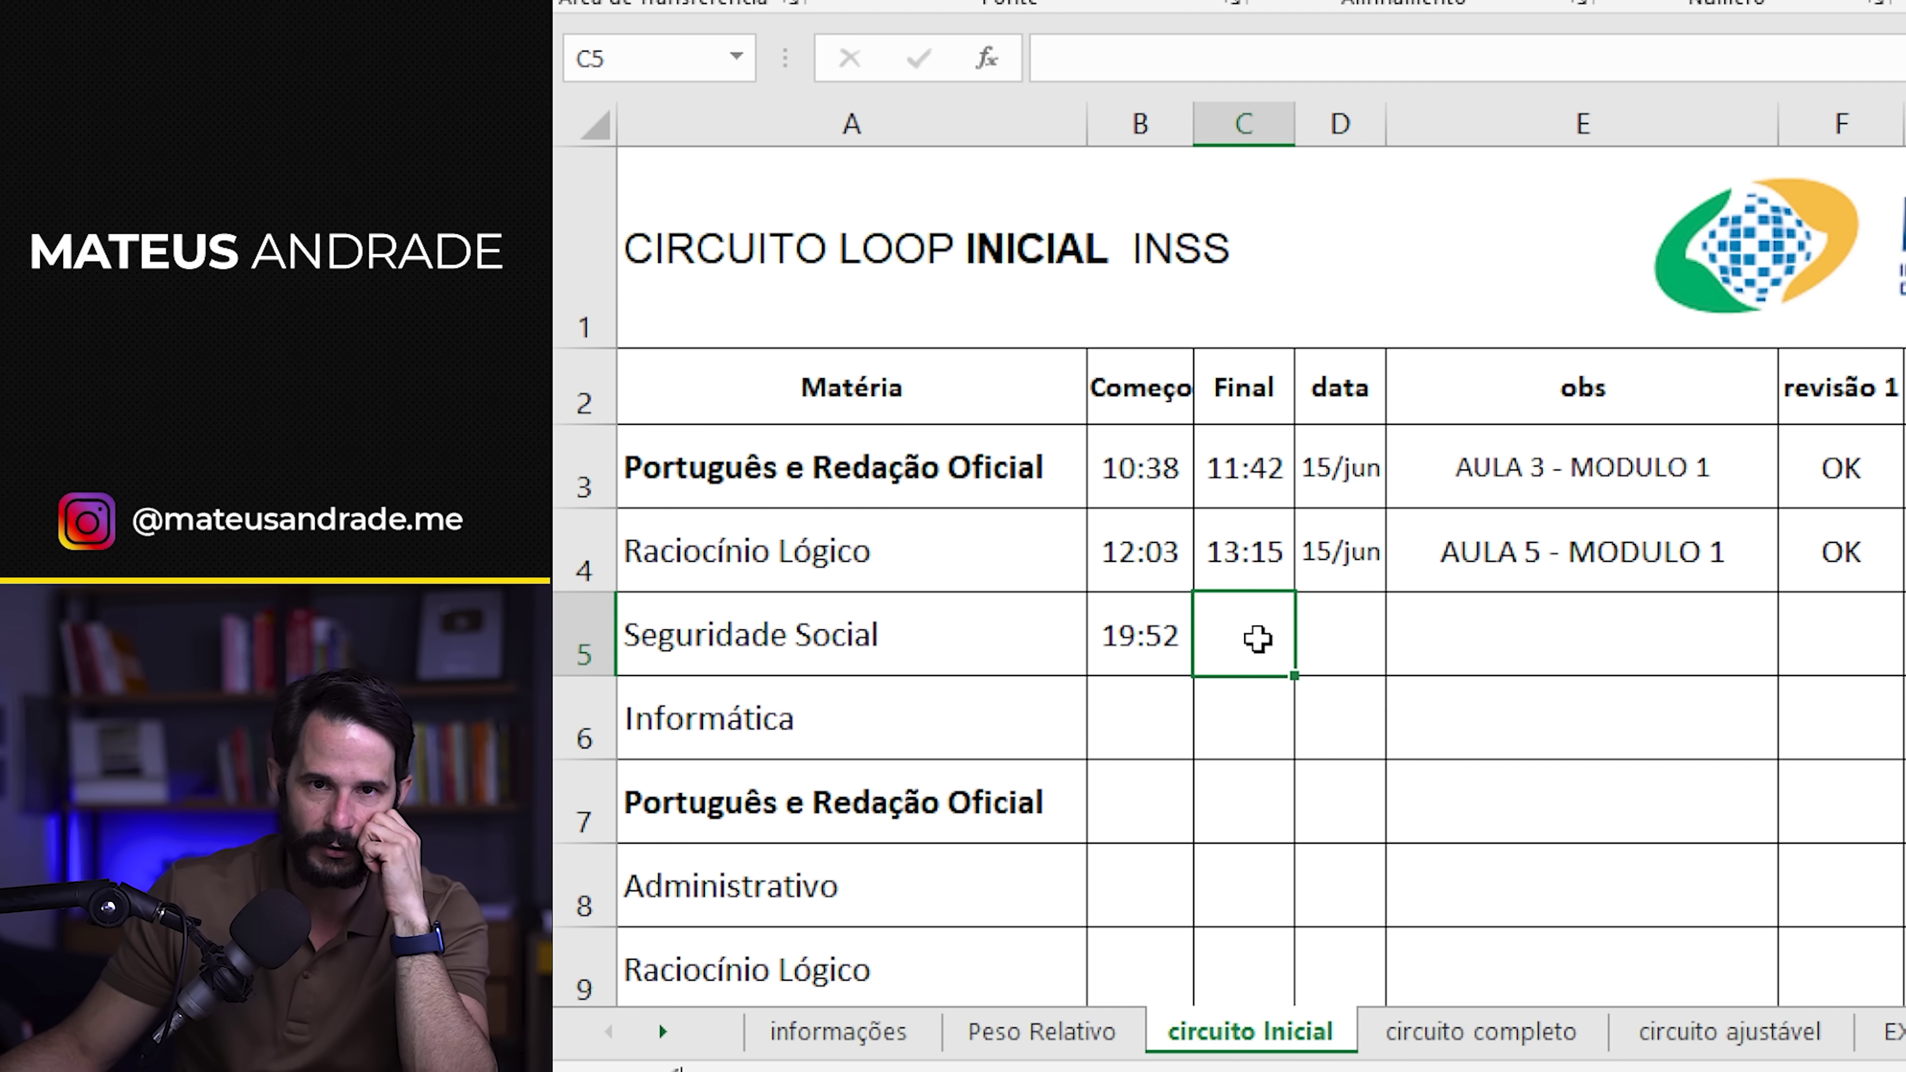
click(1138, 632)
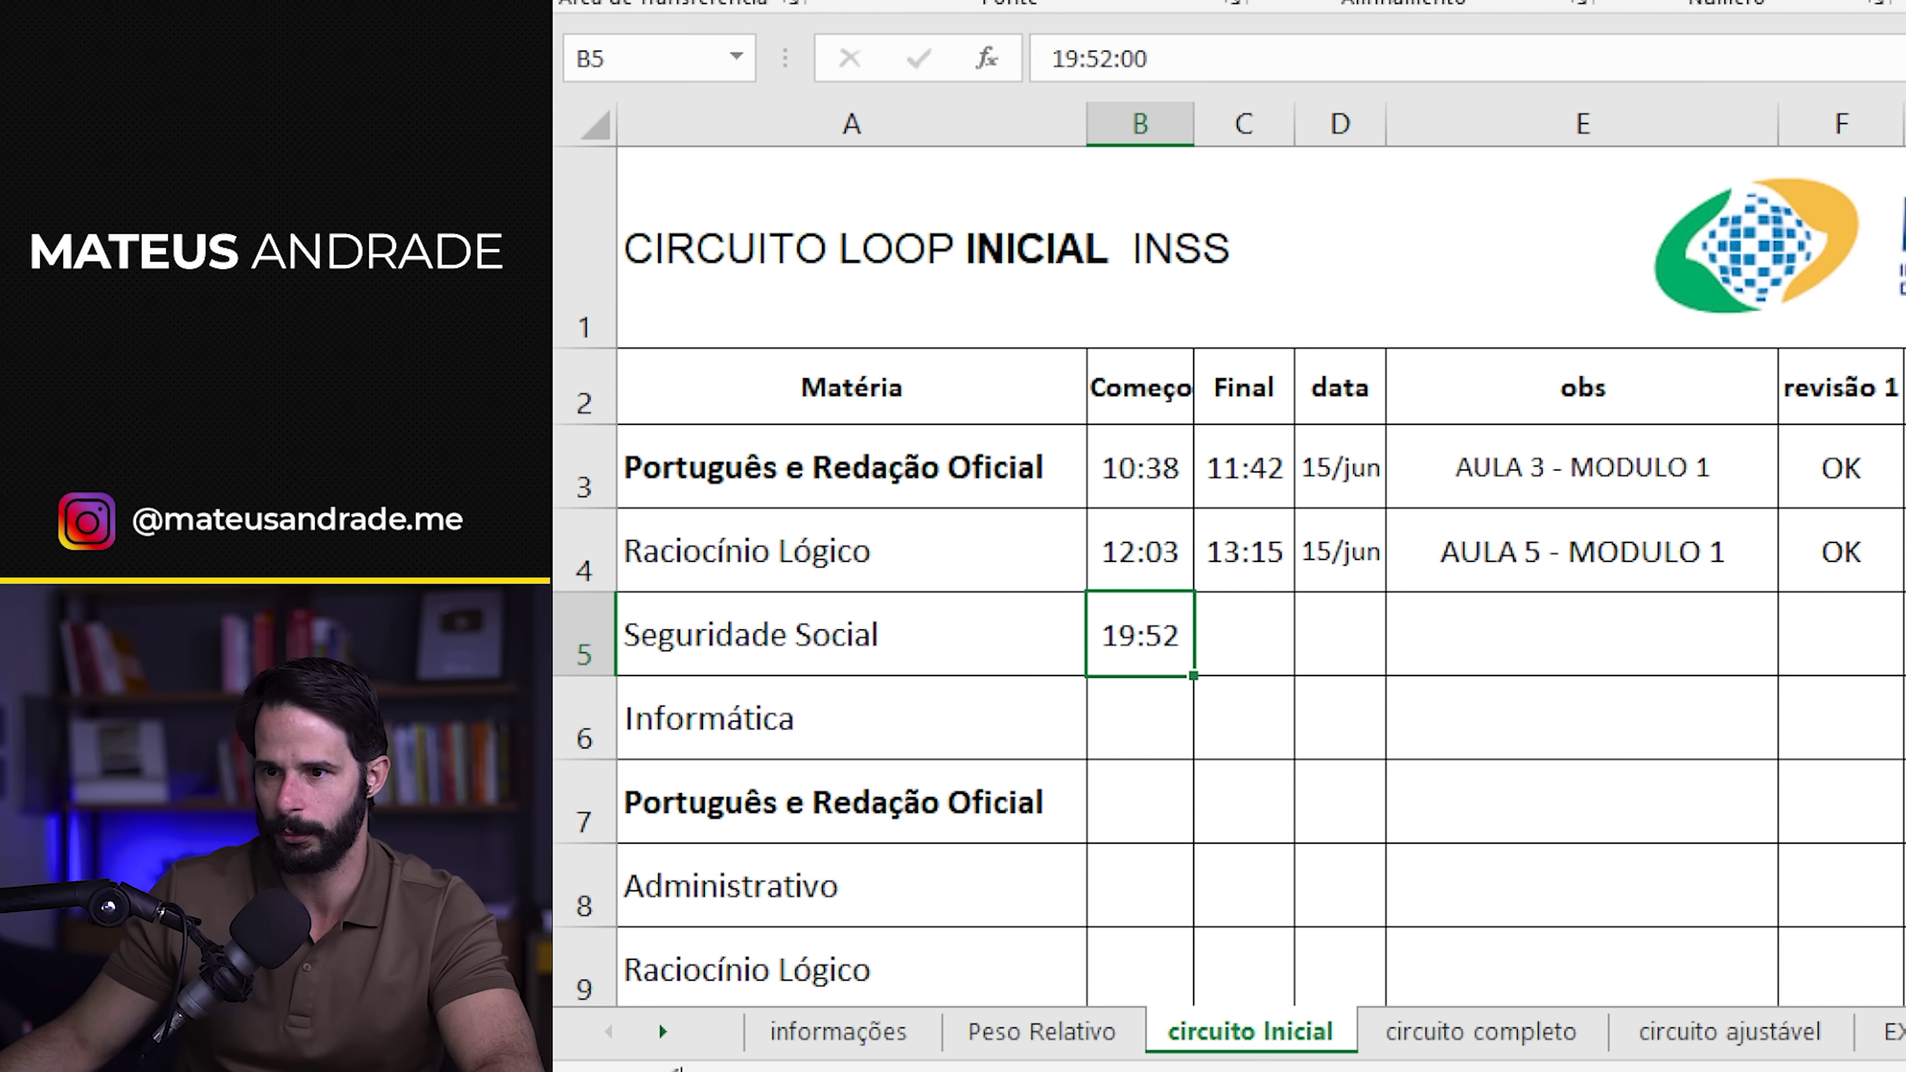
- Move the 15 MINUTOS note beside the circuit table from K2 to K7
scroll(1229, 554, down, 4)
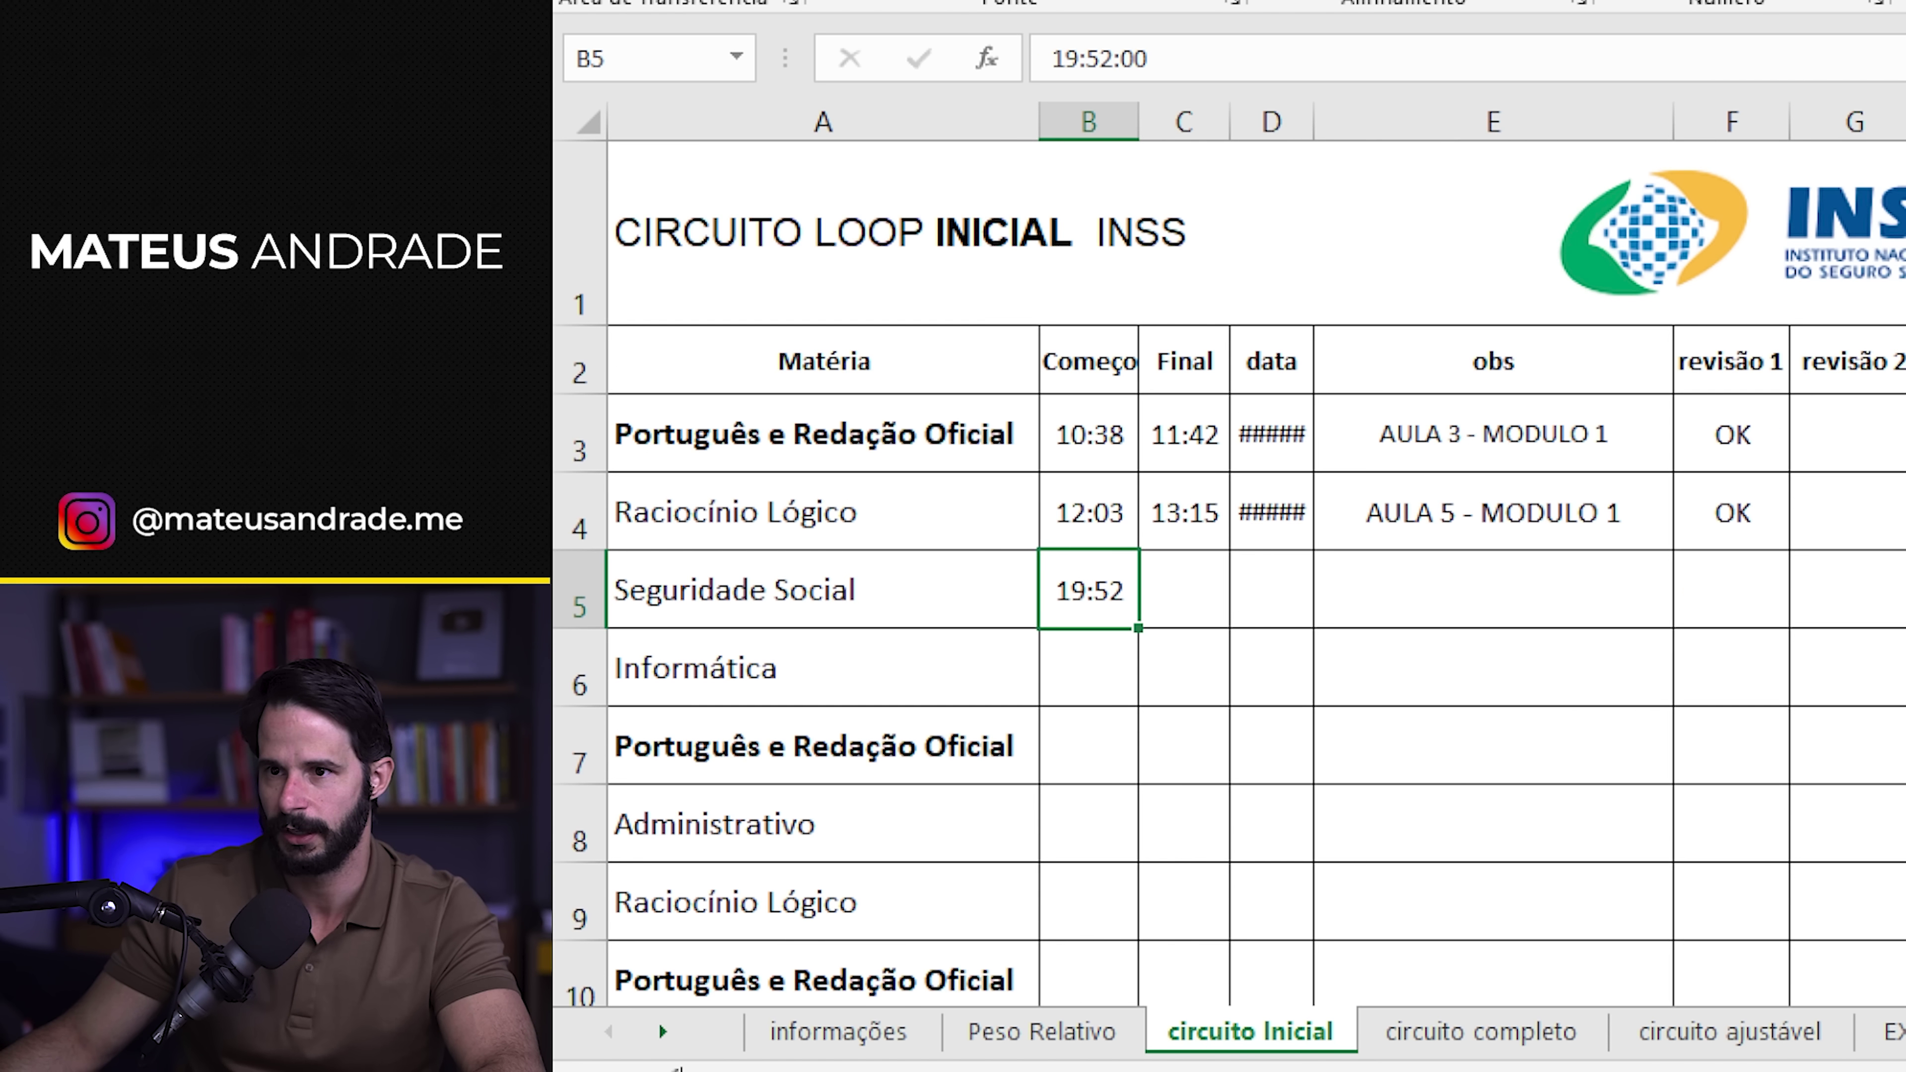
scroll(1228, 554, down, 3)
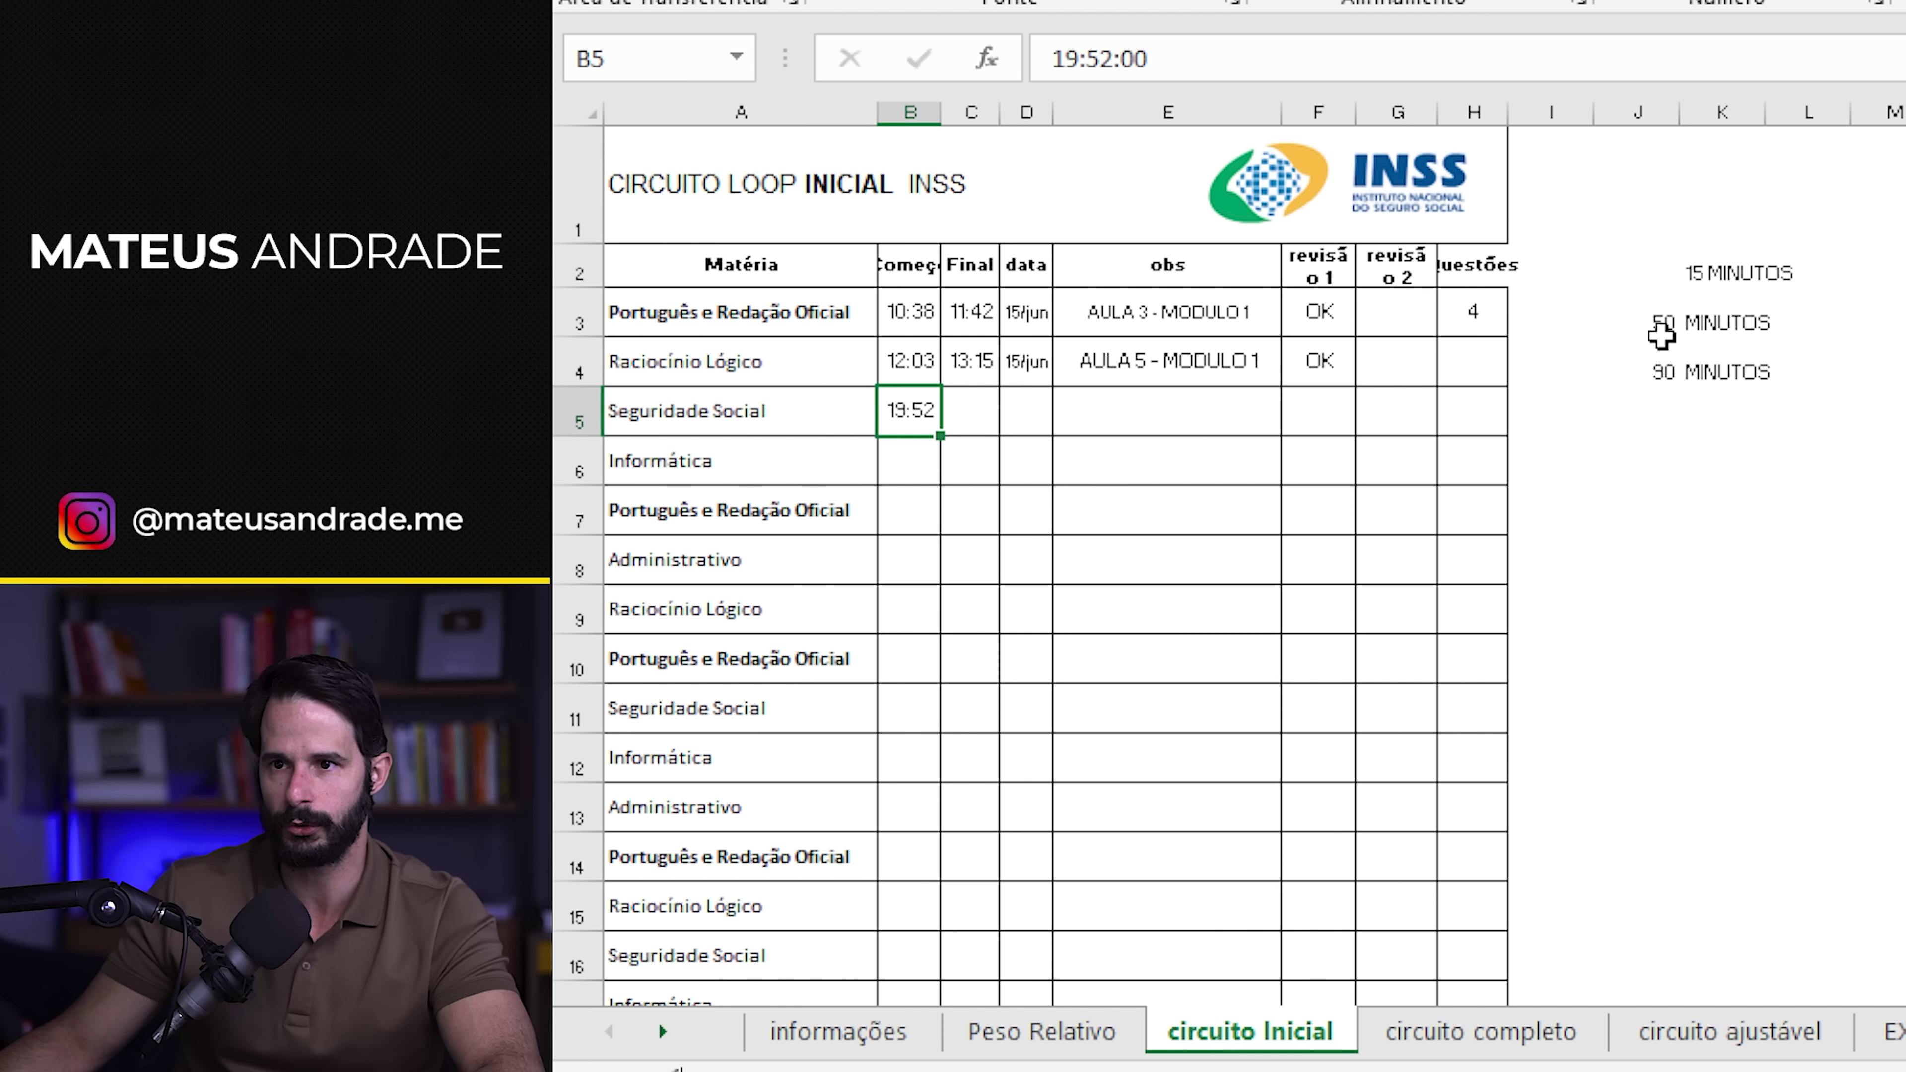
click(1661, 353)
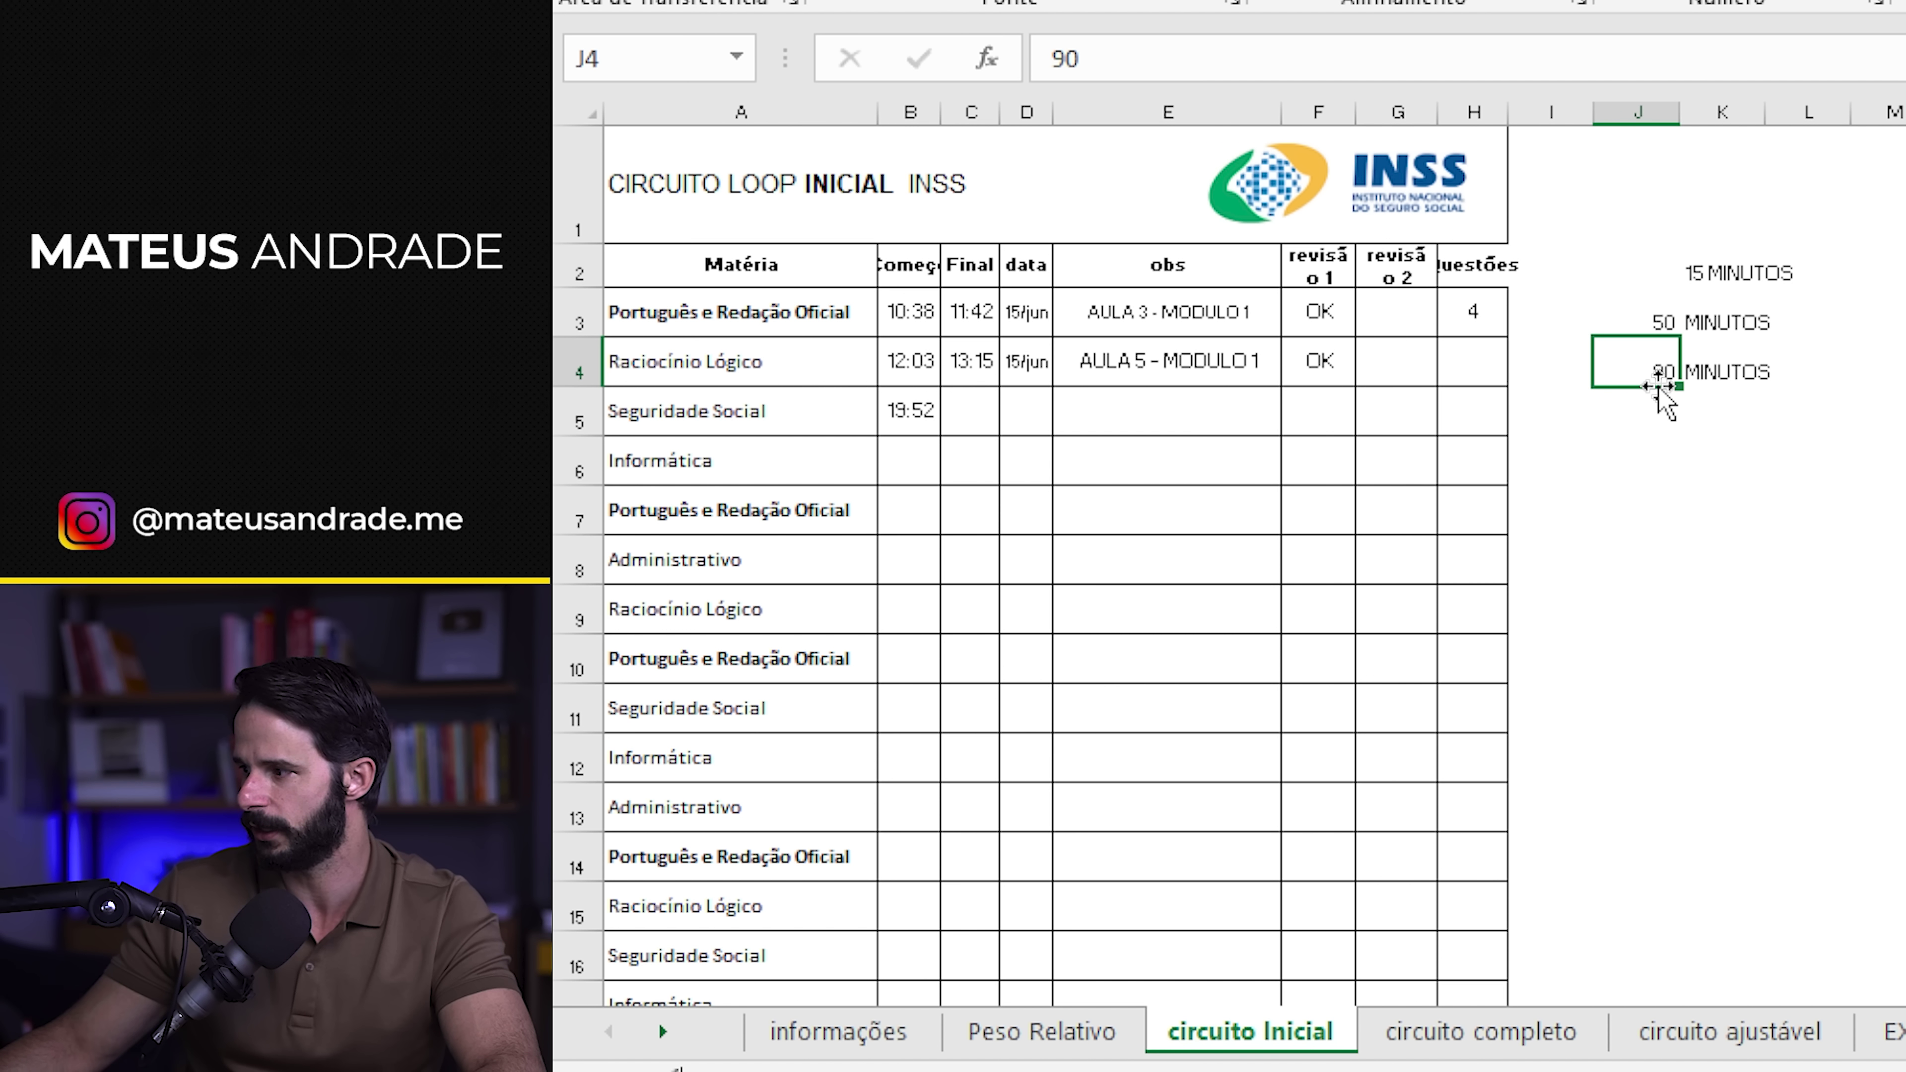
click(1696, 264)
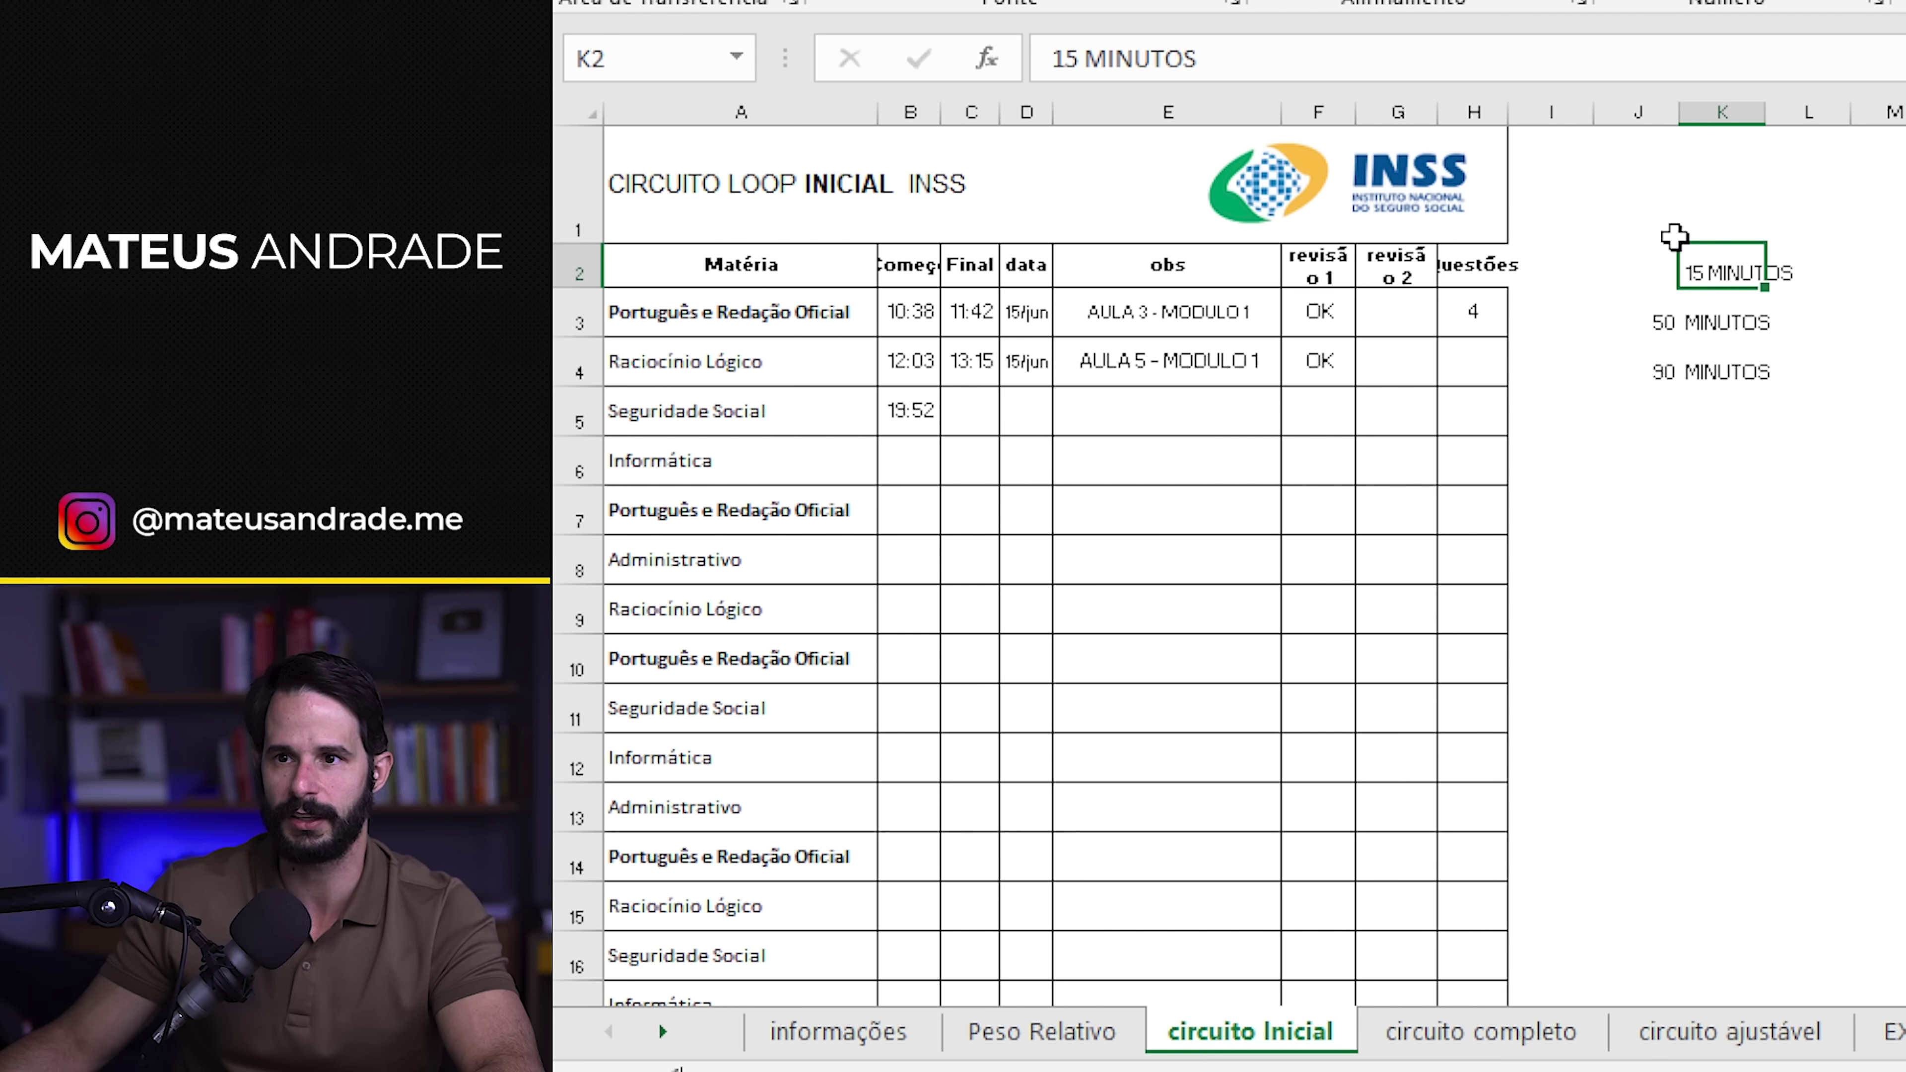
key(ctrl+c)
click(1651, 264)
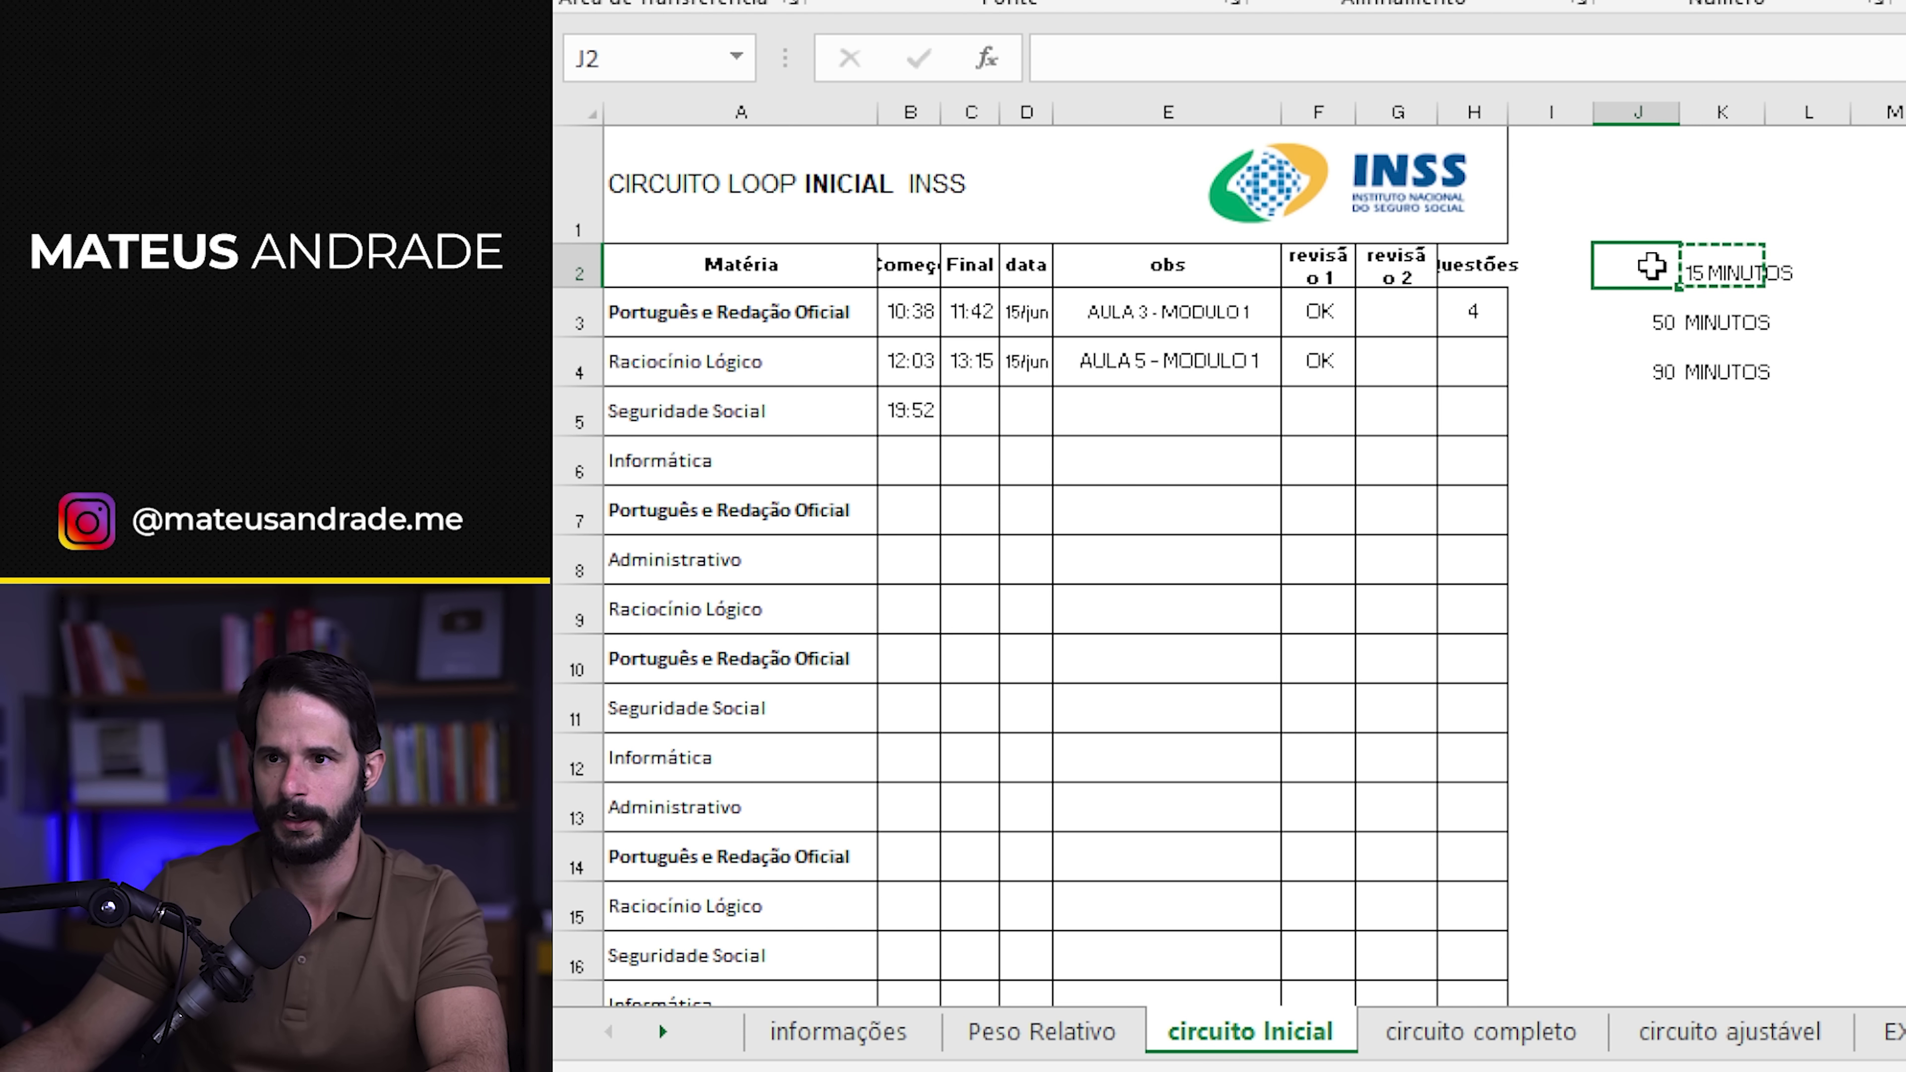
click(1717, 497)
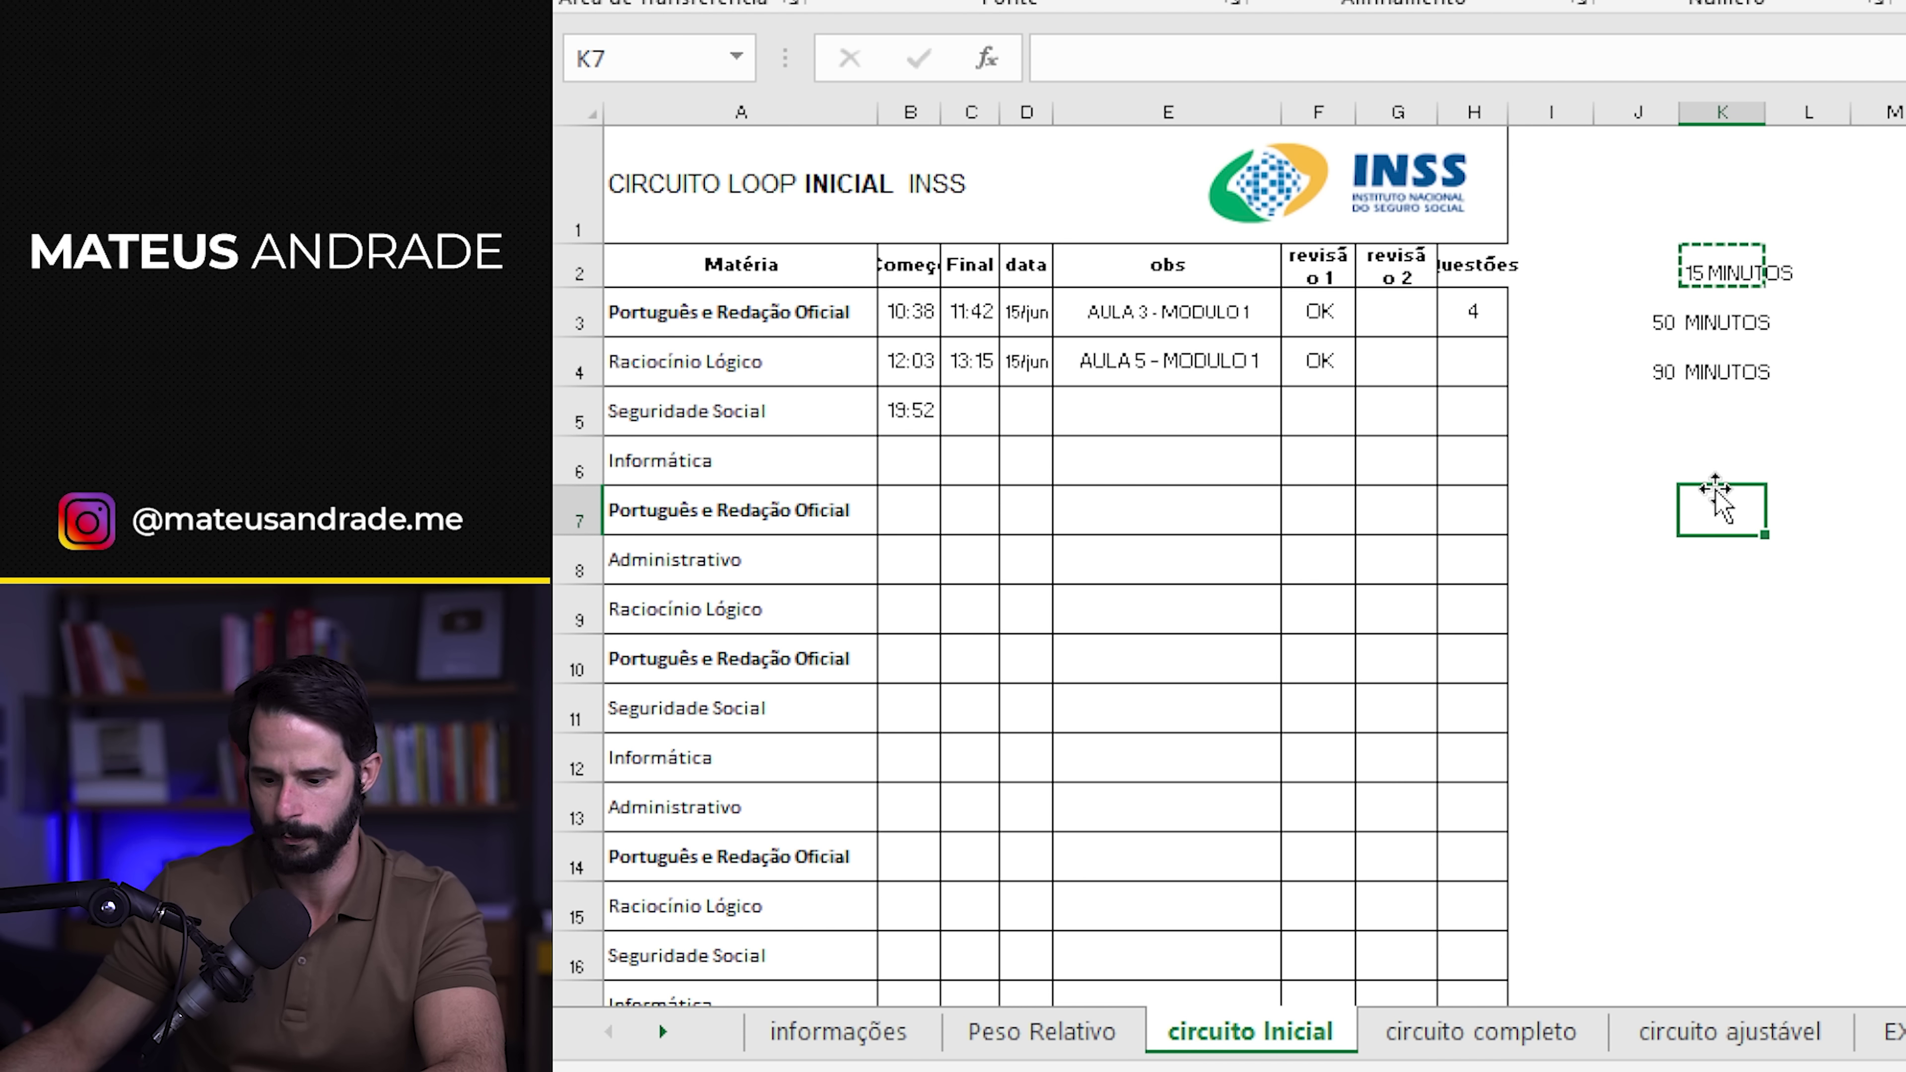
key(ctrl+v)
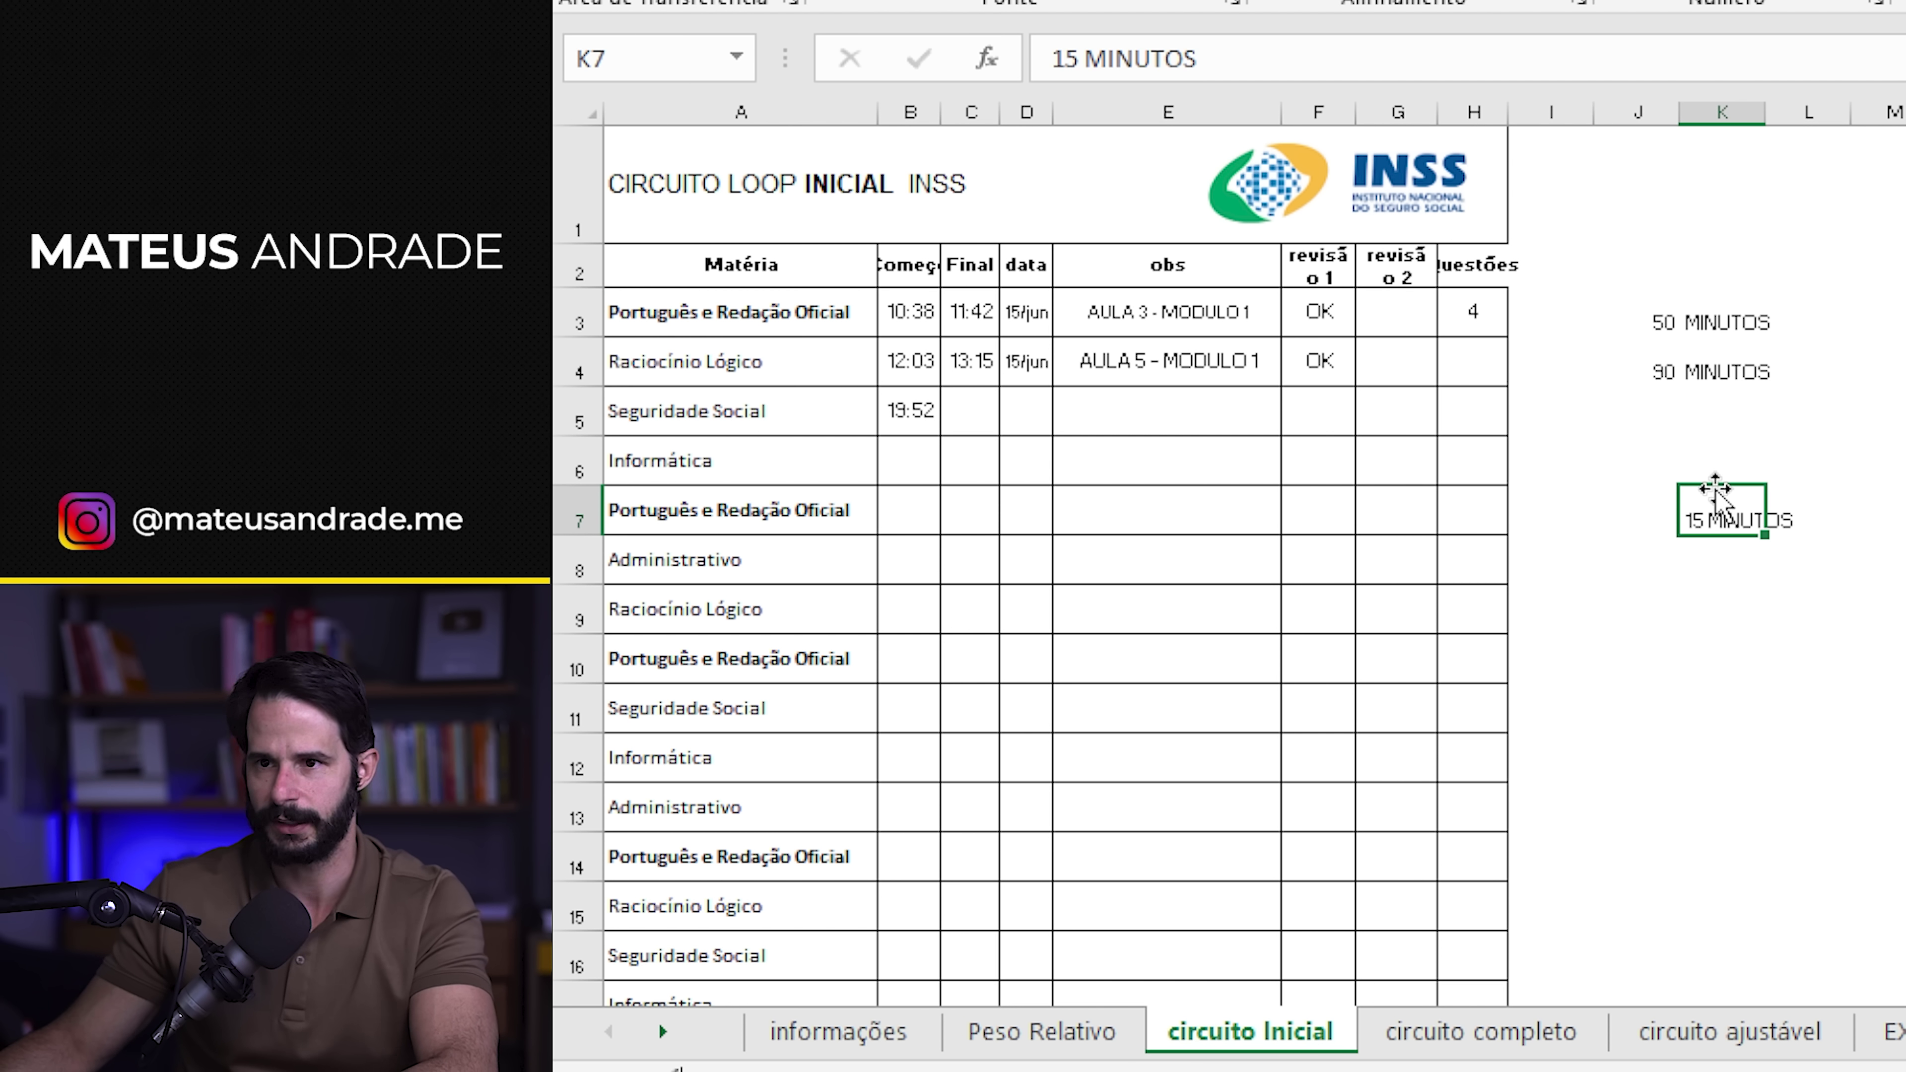
- Extend the 15 MINUTOS note in K7 to read "15 MINUTOS - INTREVALO"
click(1285, 60)
text(- INT)
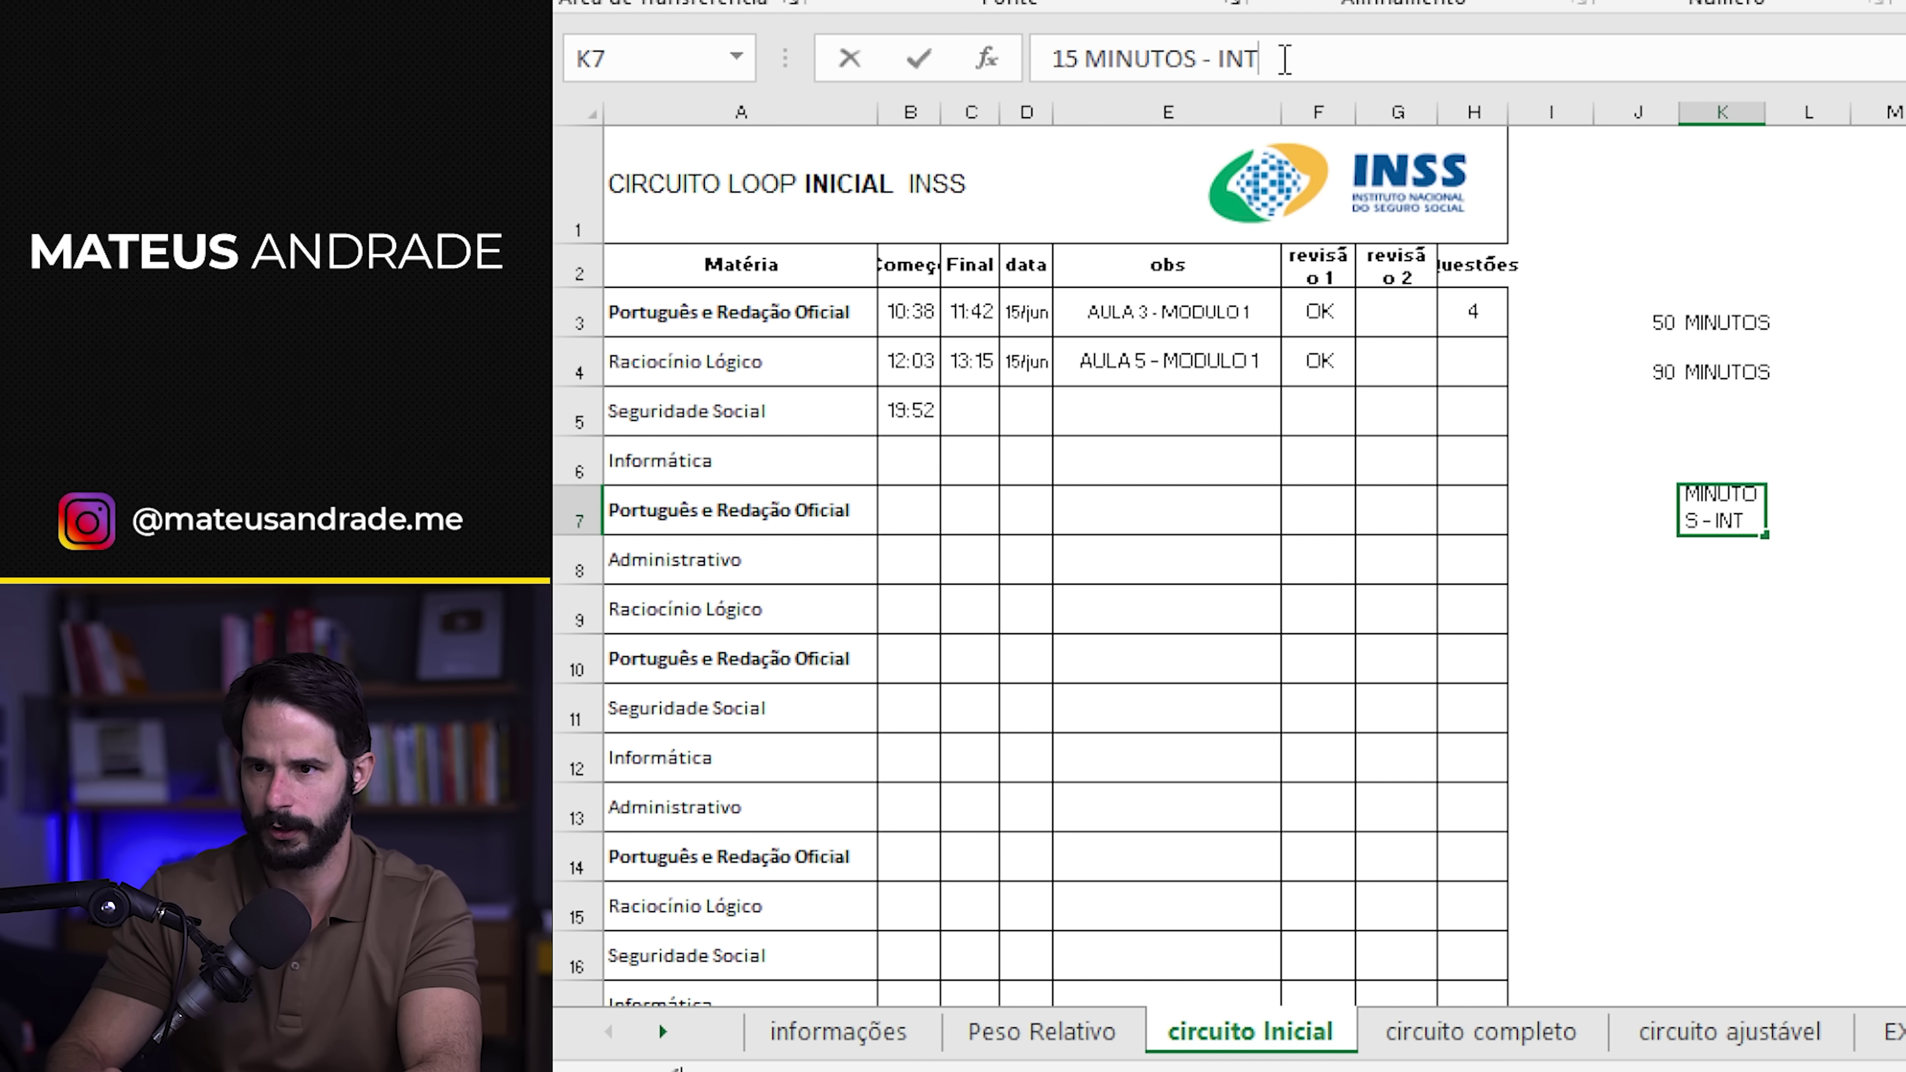
text(REVALO)
key(Return)
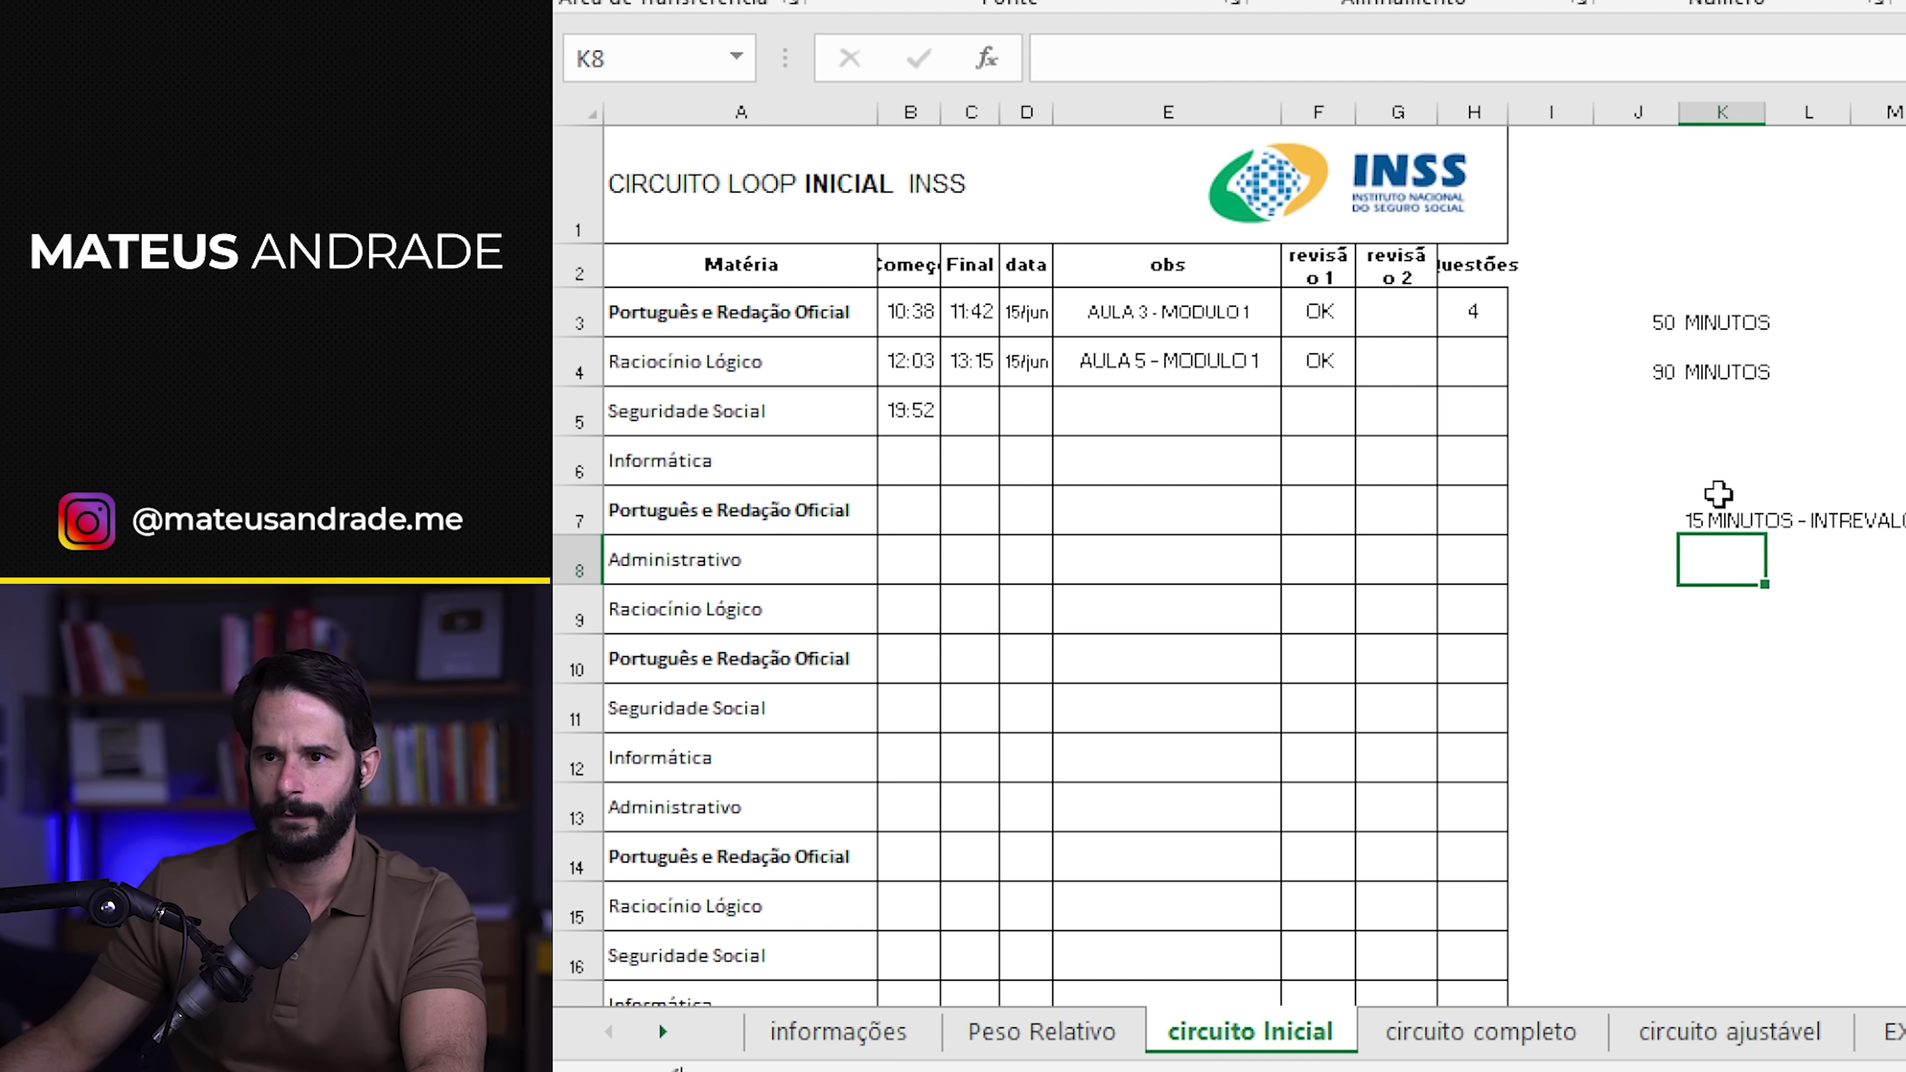
drag(1692, 326, 1702, 368)
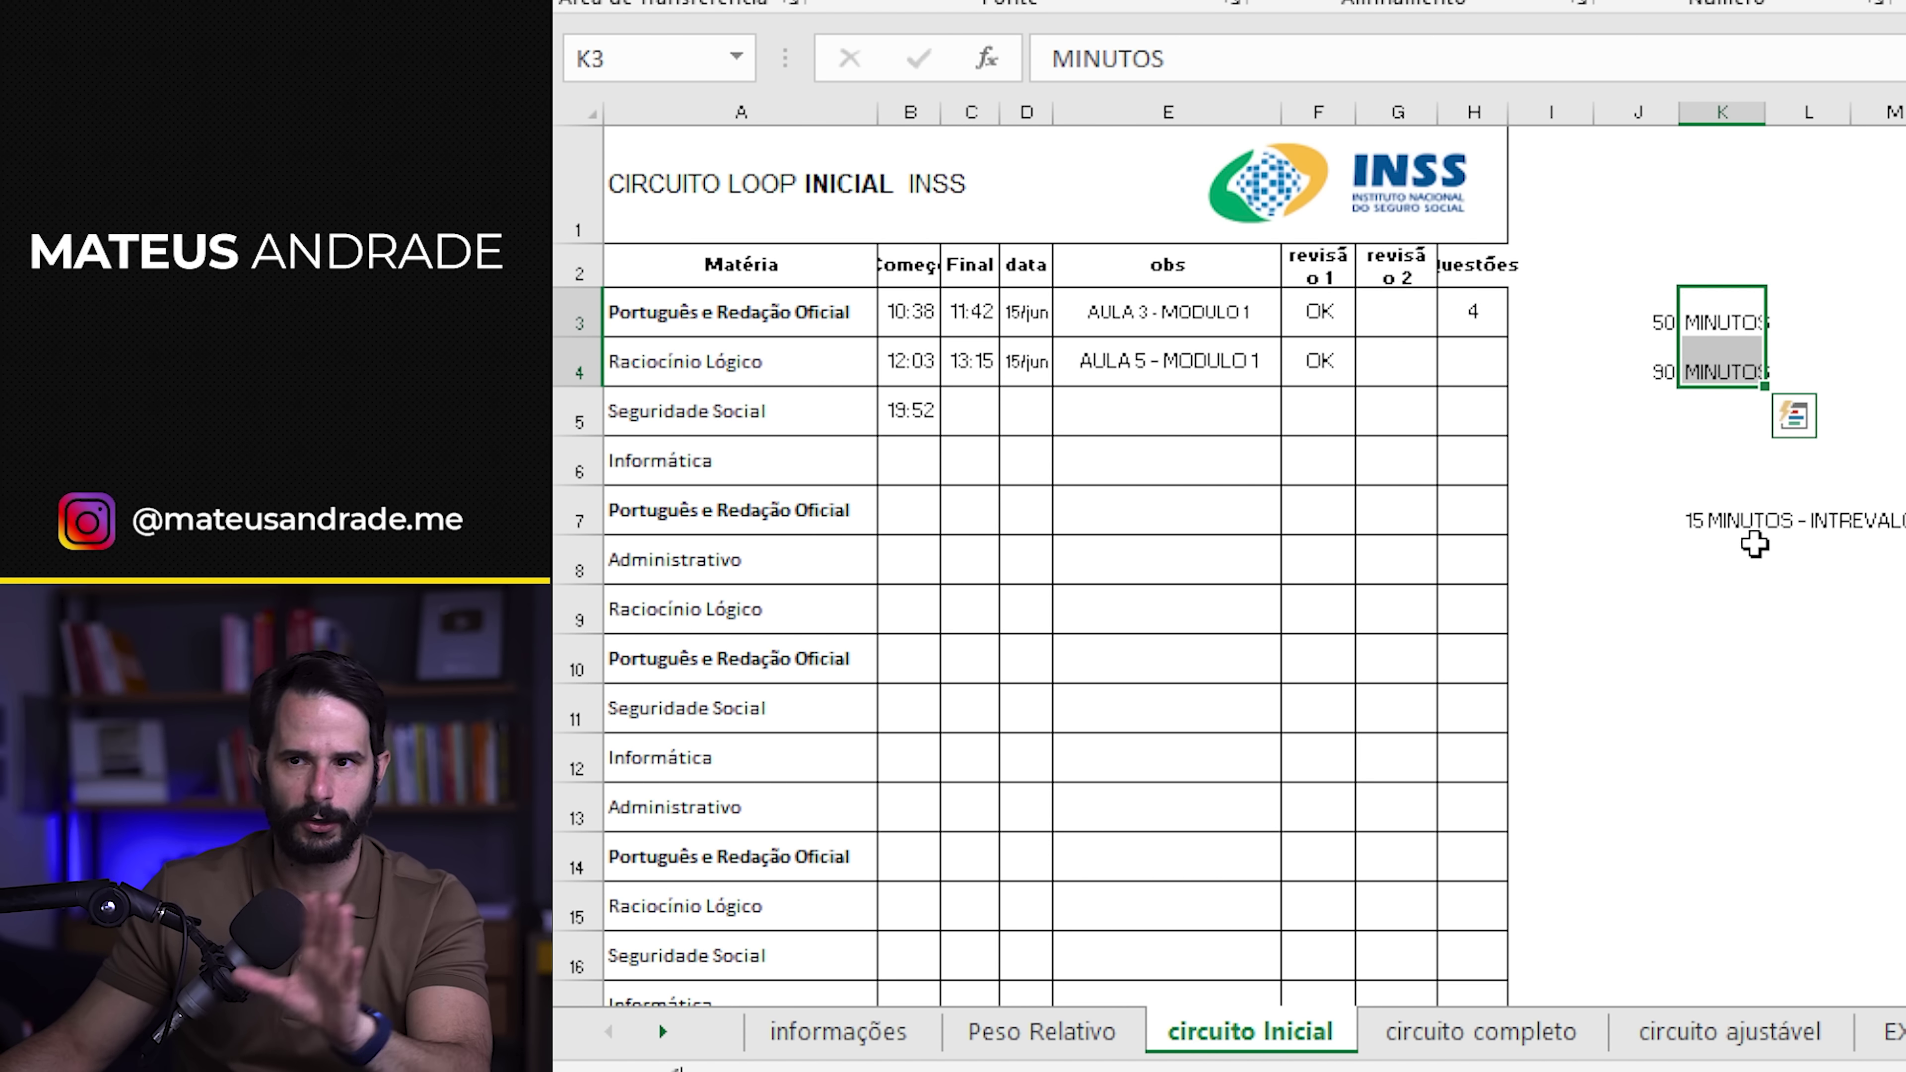
click(1830, 745)
click(1486, 264)
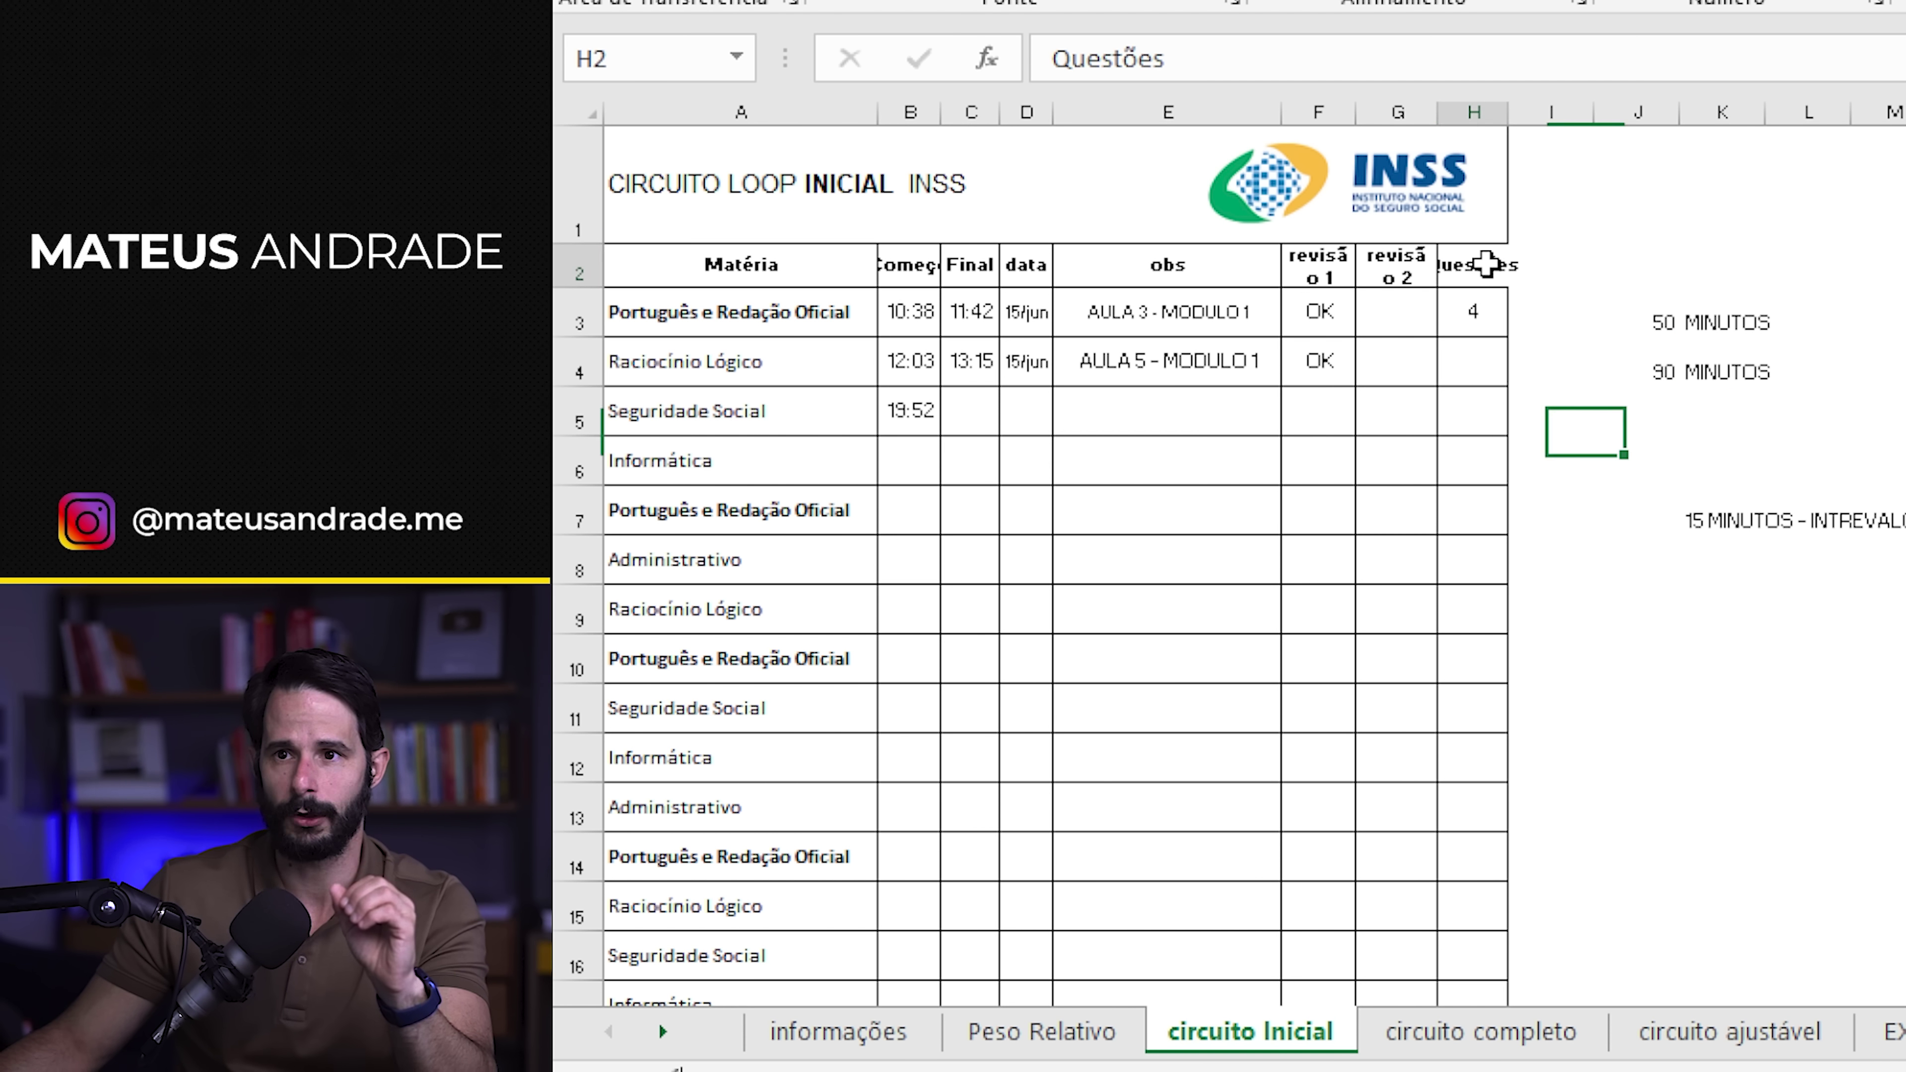
click(1819, 618)
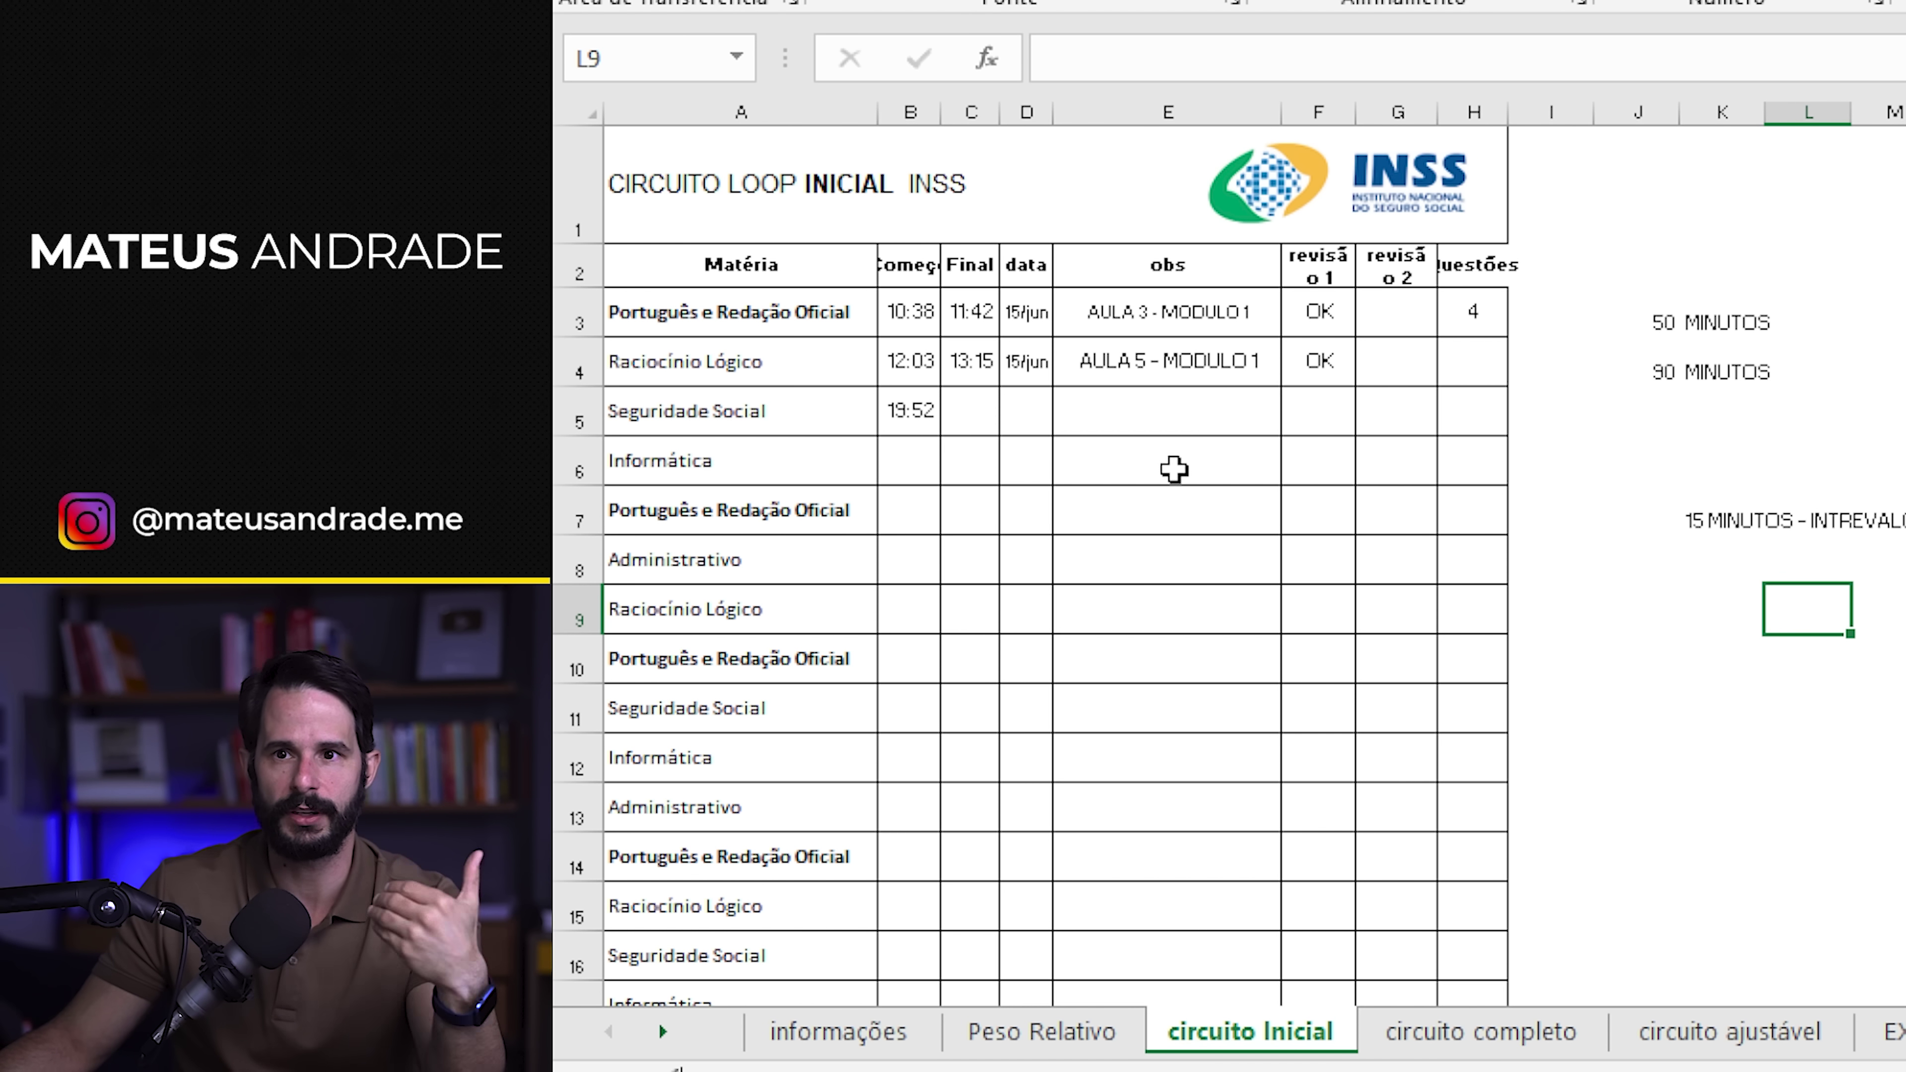
scroll(1132, 423, down, 2)
scroll(1132, 423, up, 2)
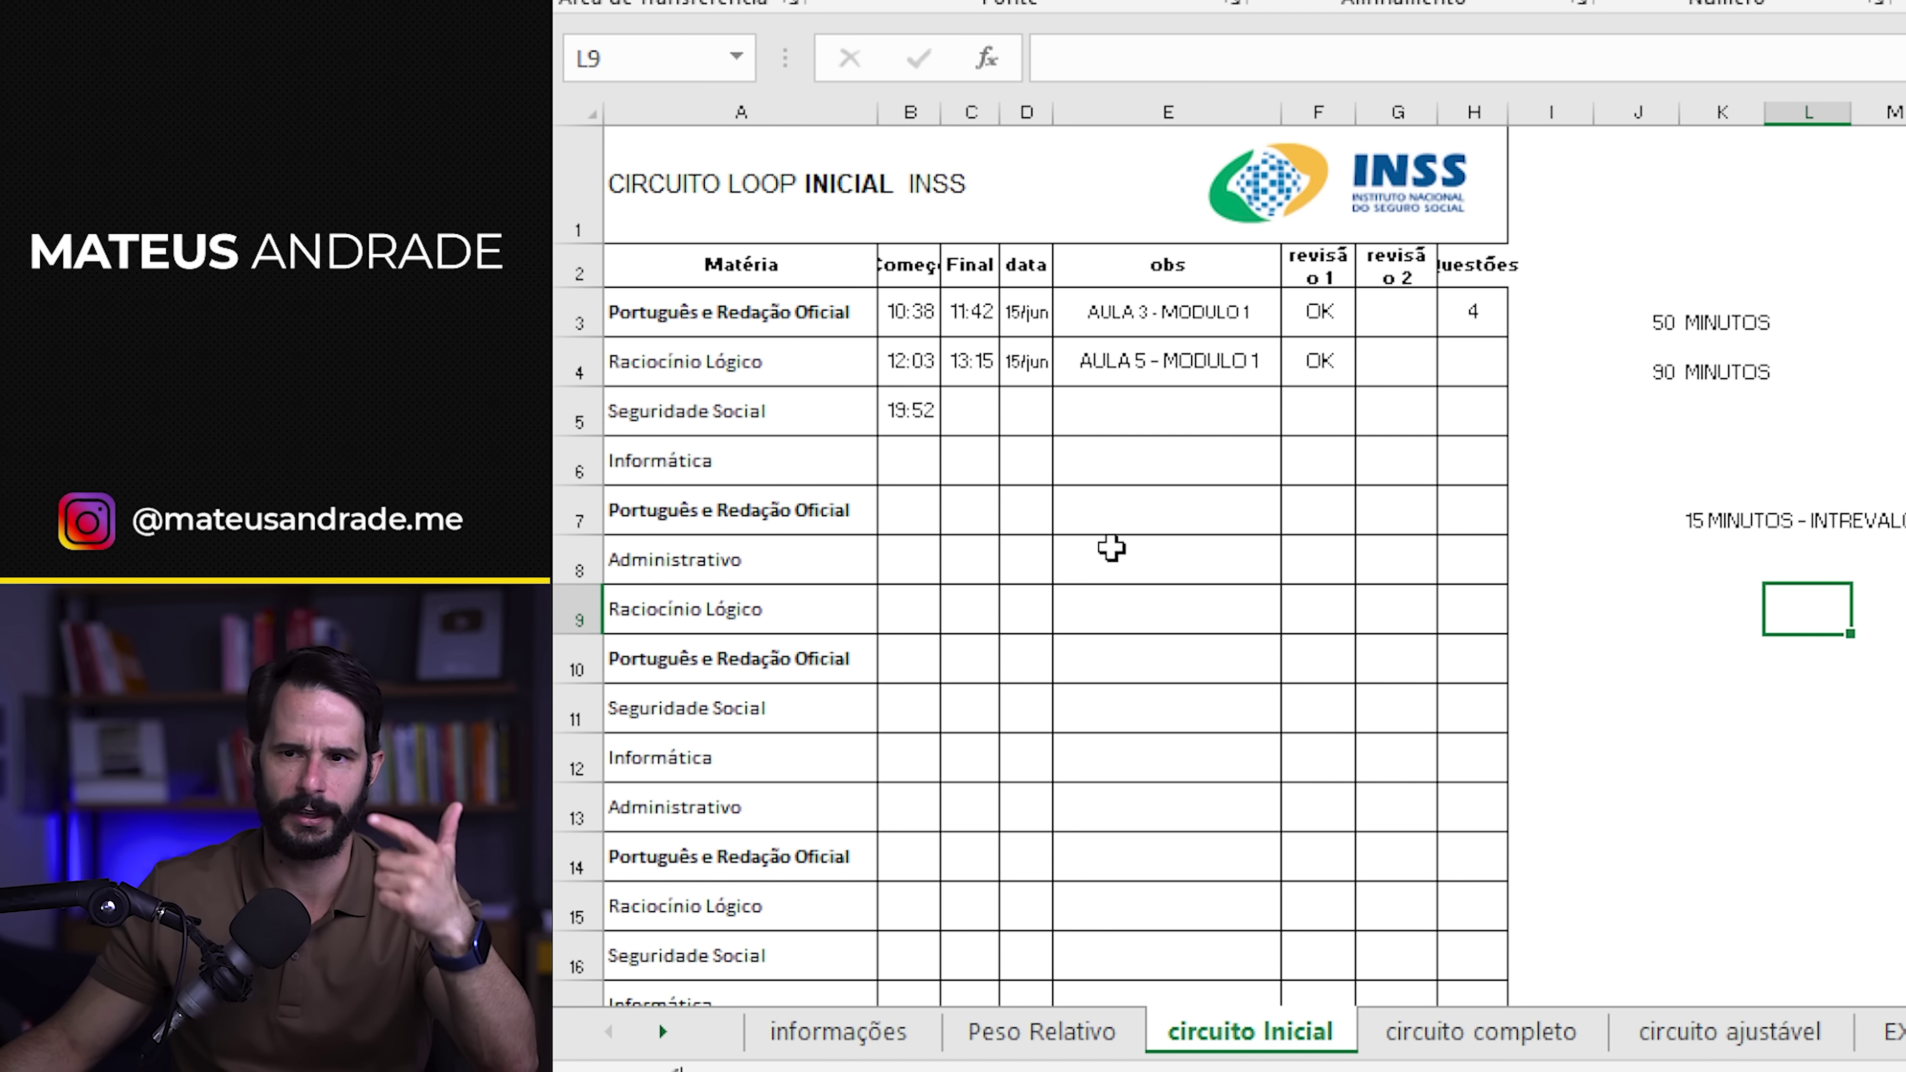
click(1110, 547)
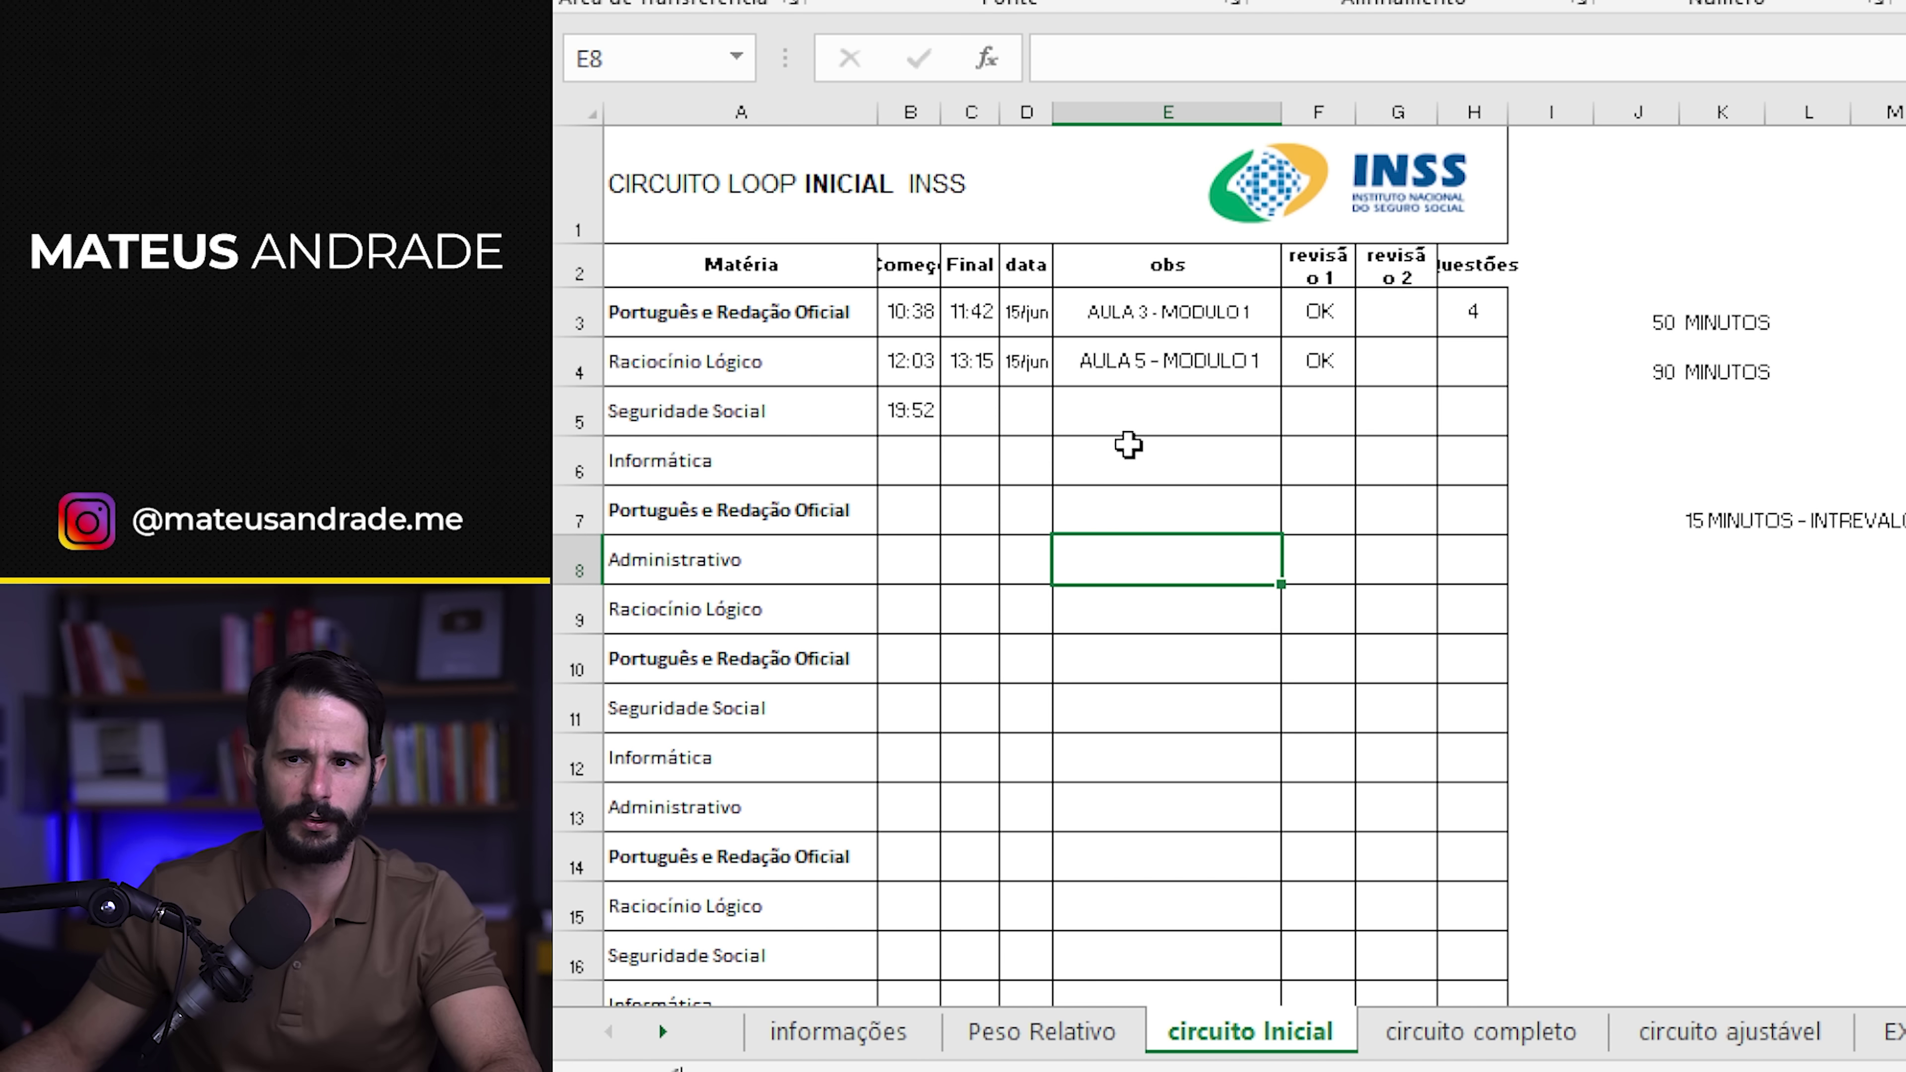
click(1126, 444)
click(1109, 399)
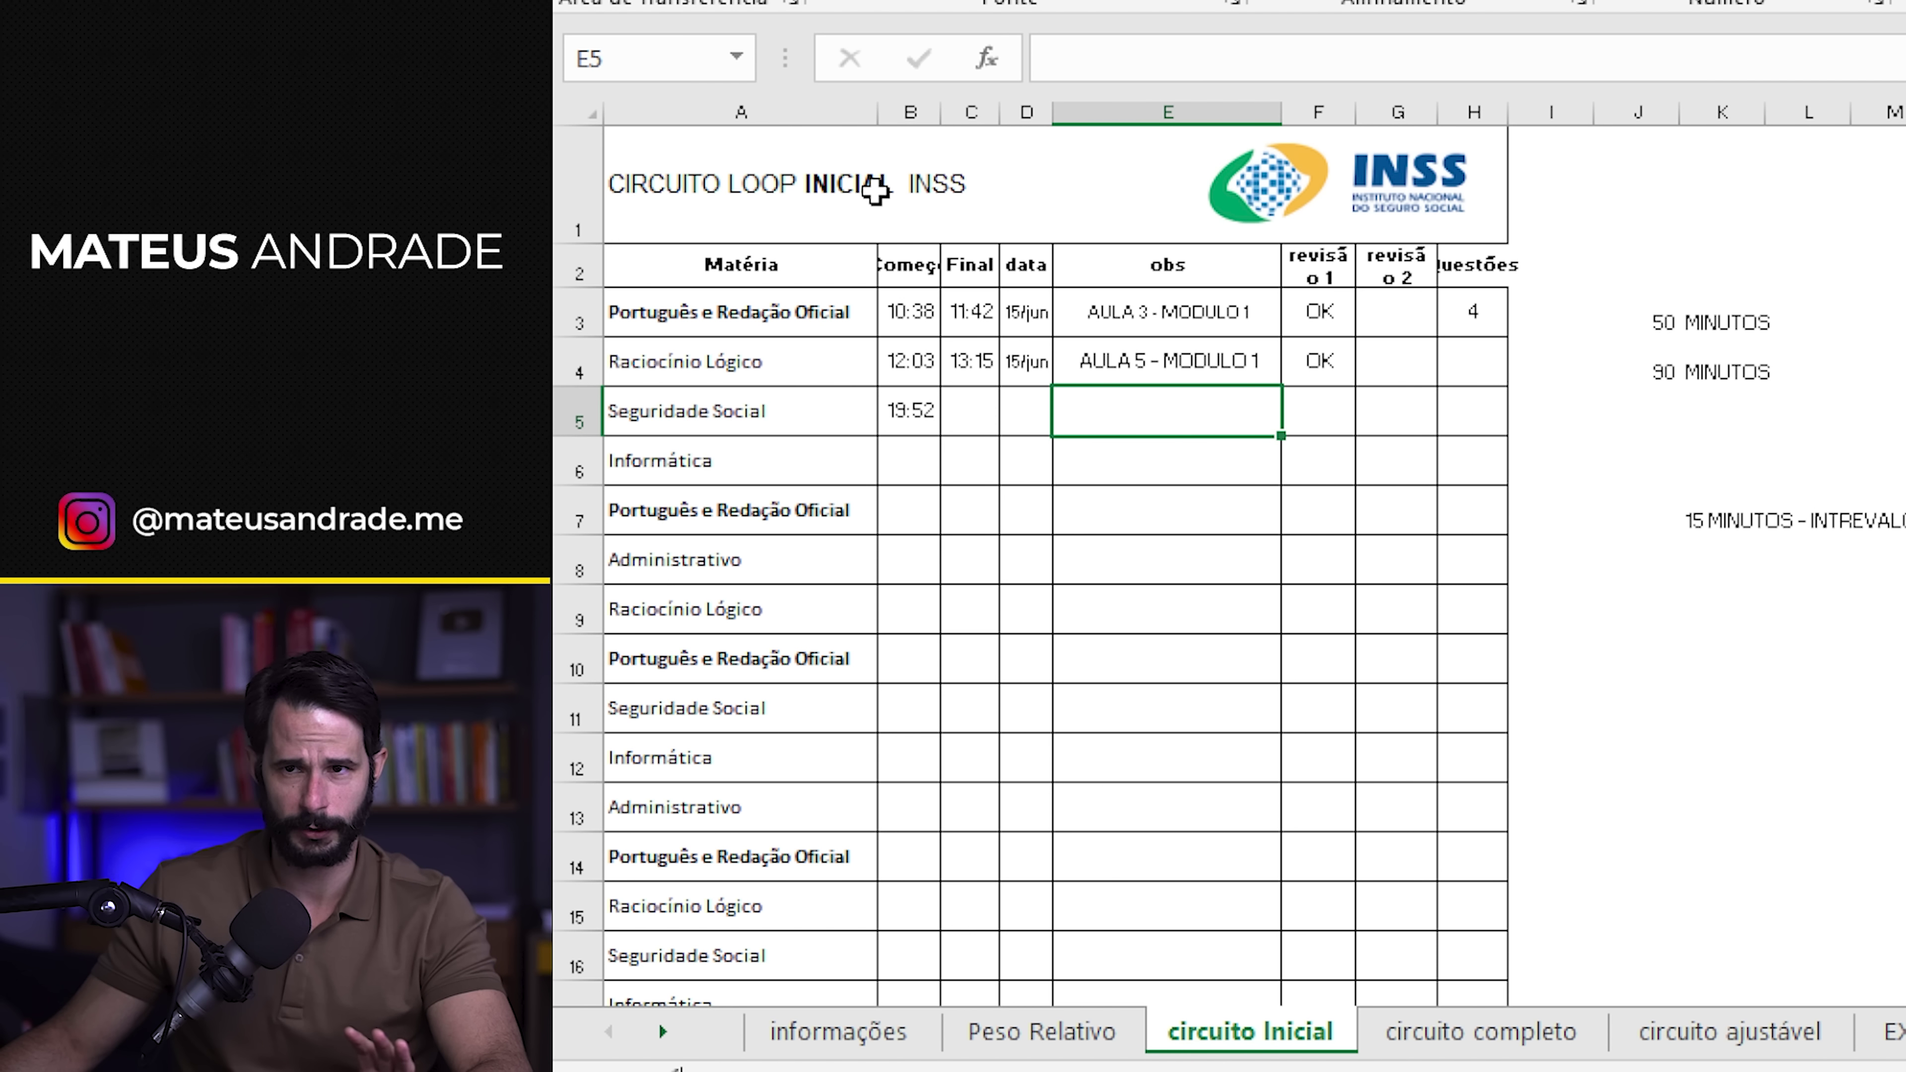
click(876, 189)
- View the informações and Peso Relativo sheets, and return to the first Seguridade Social obs cell (E5) in circuito Inicial
click(864, 1044)
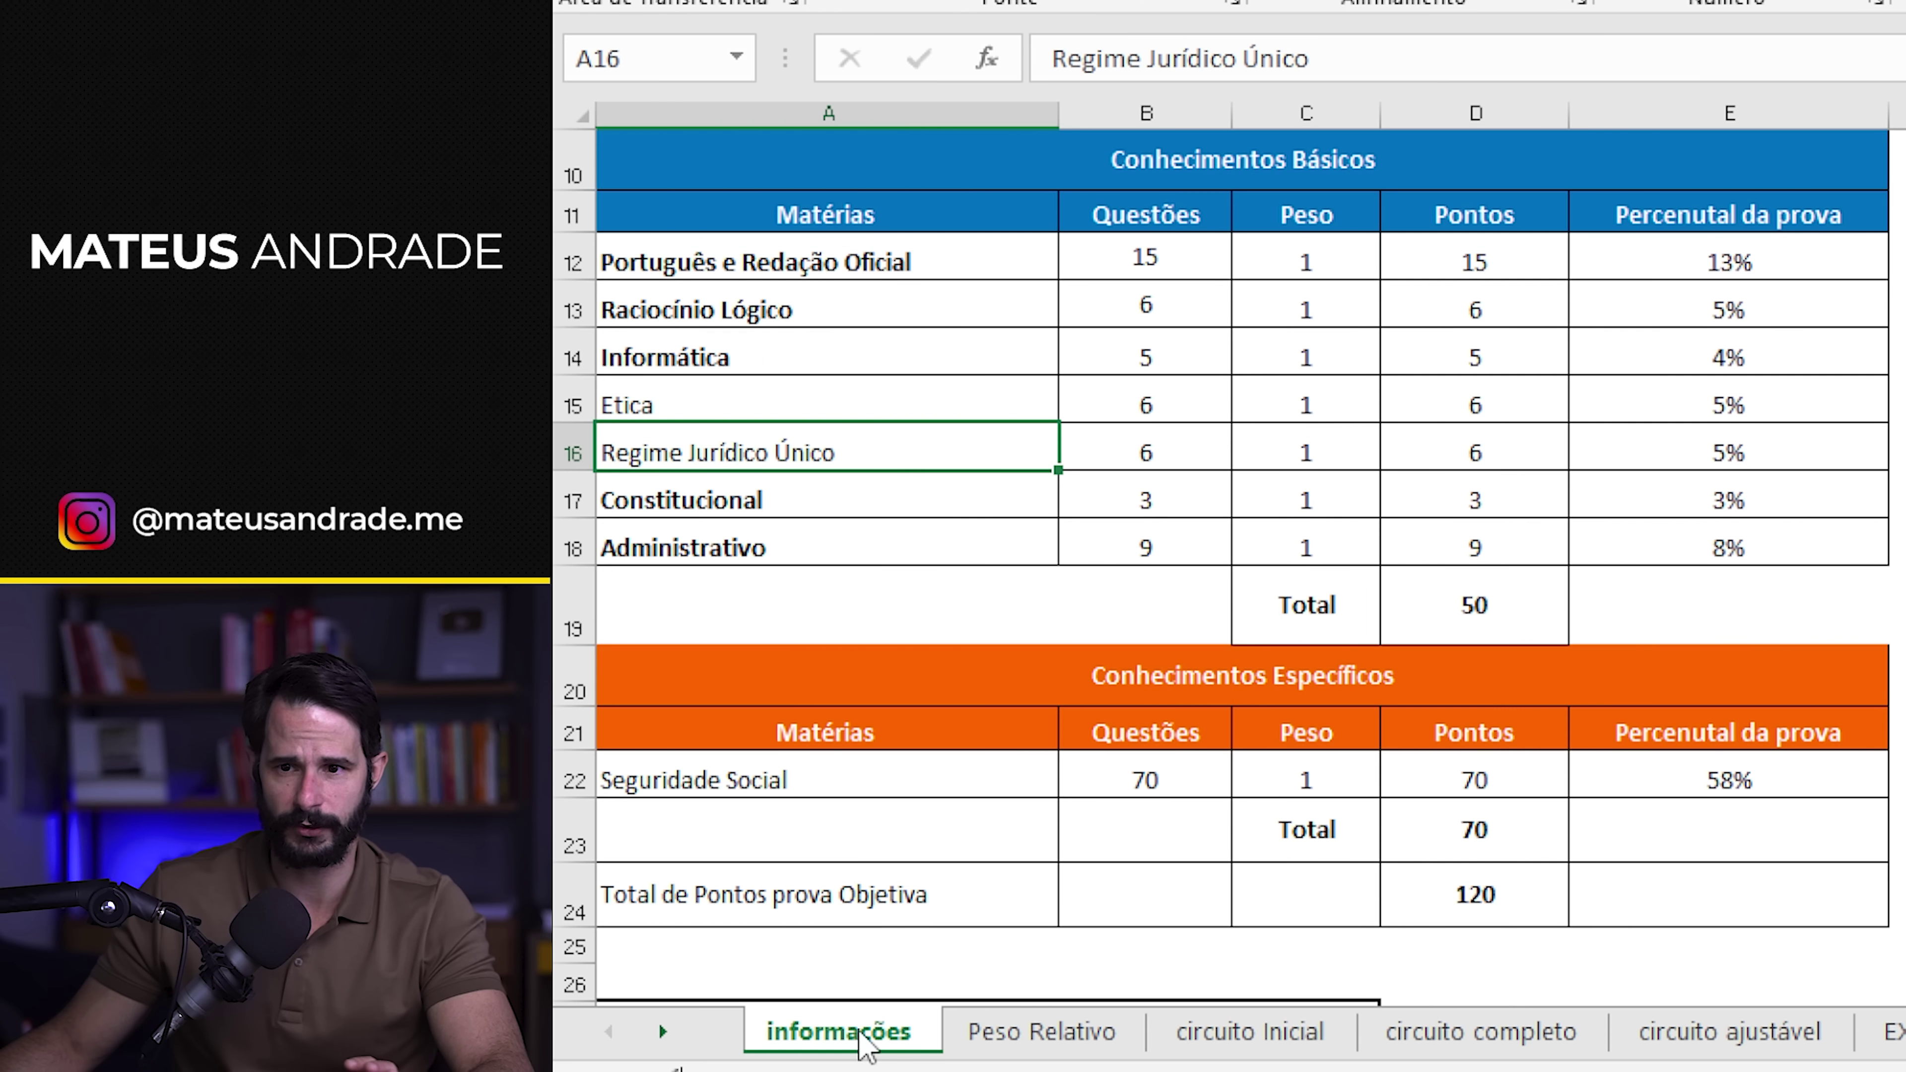
click(1026, 1040)
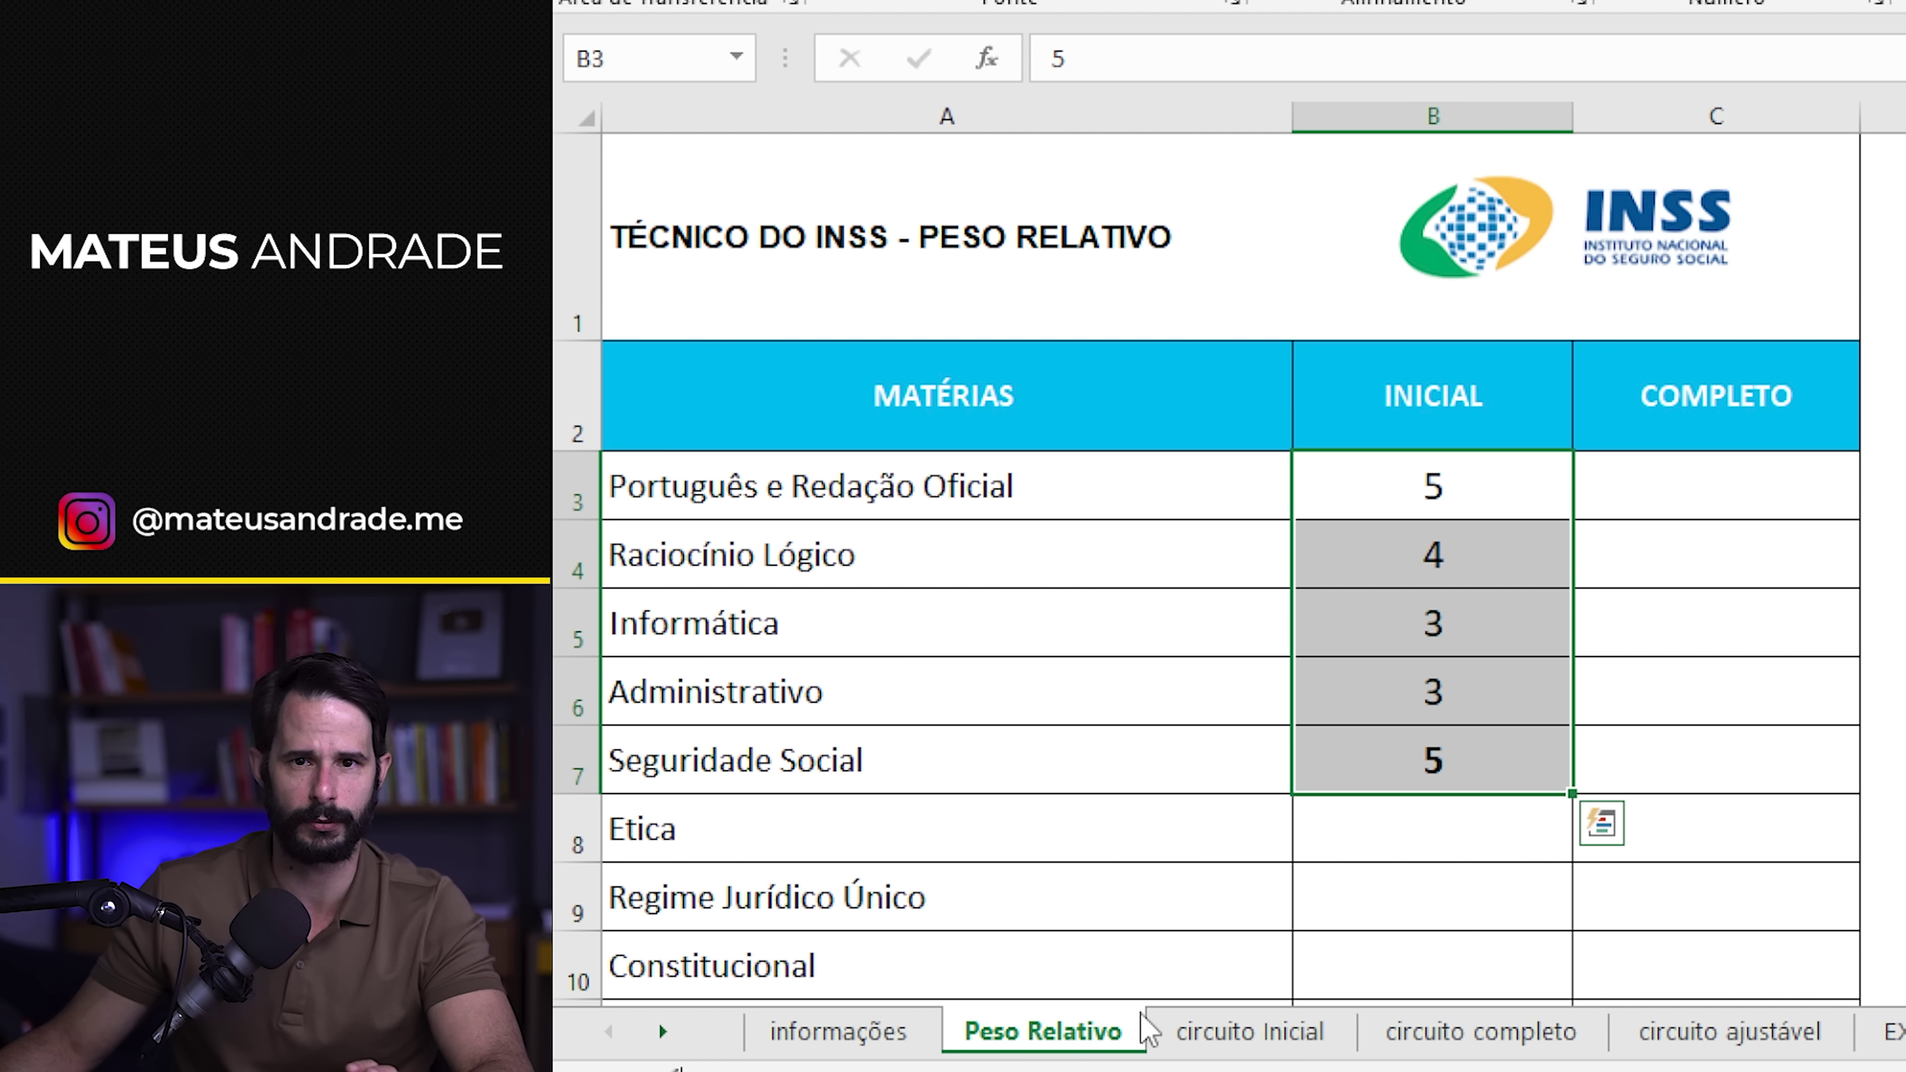
click(1225, 1040)
drag(1239, 402, 1338, 498)
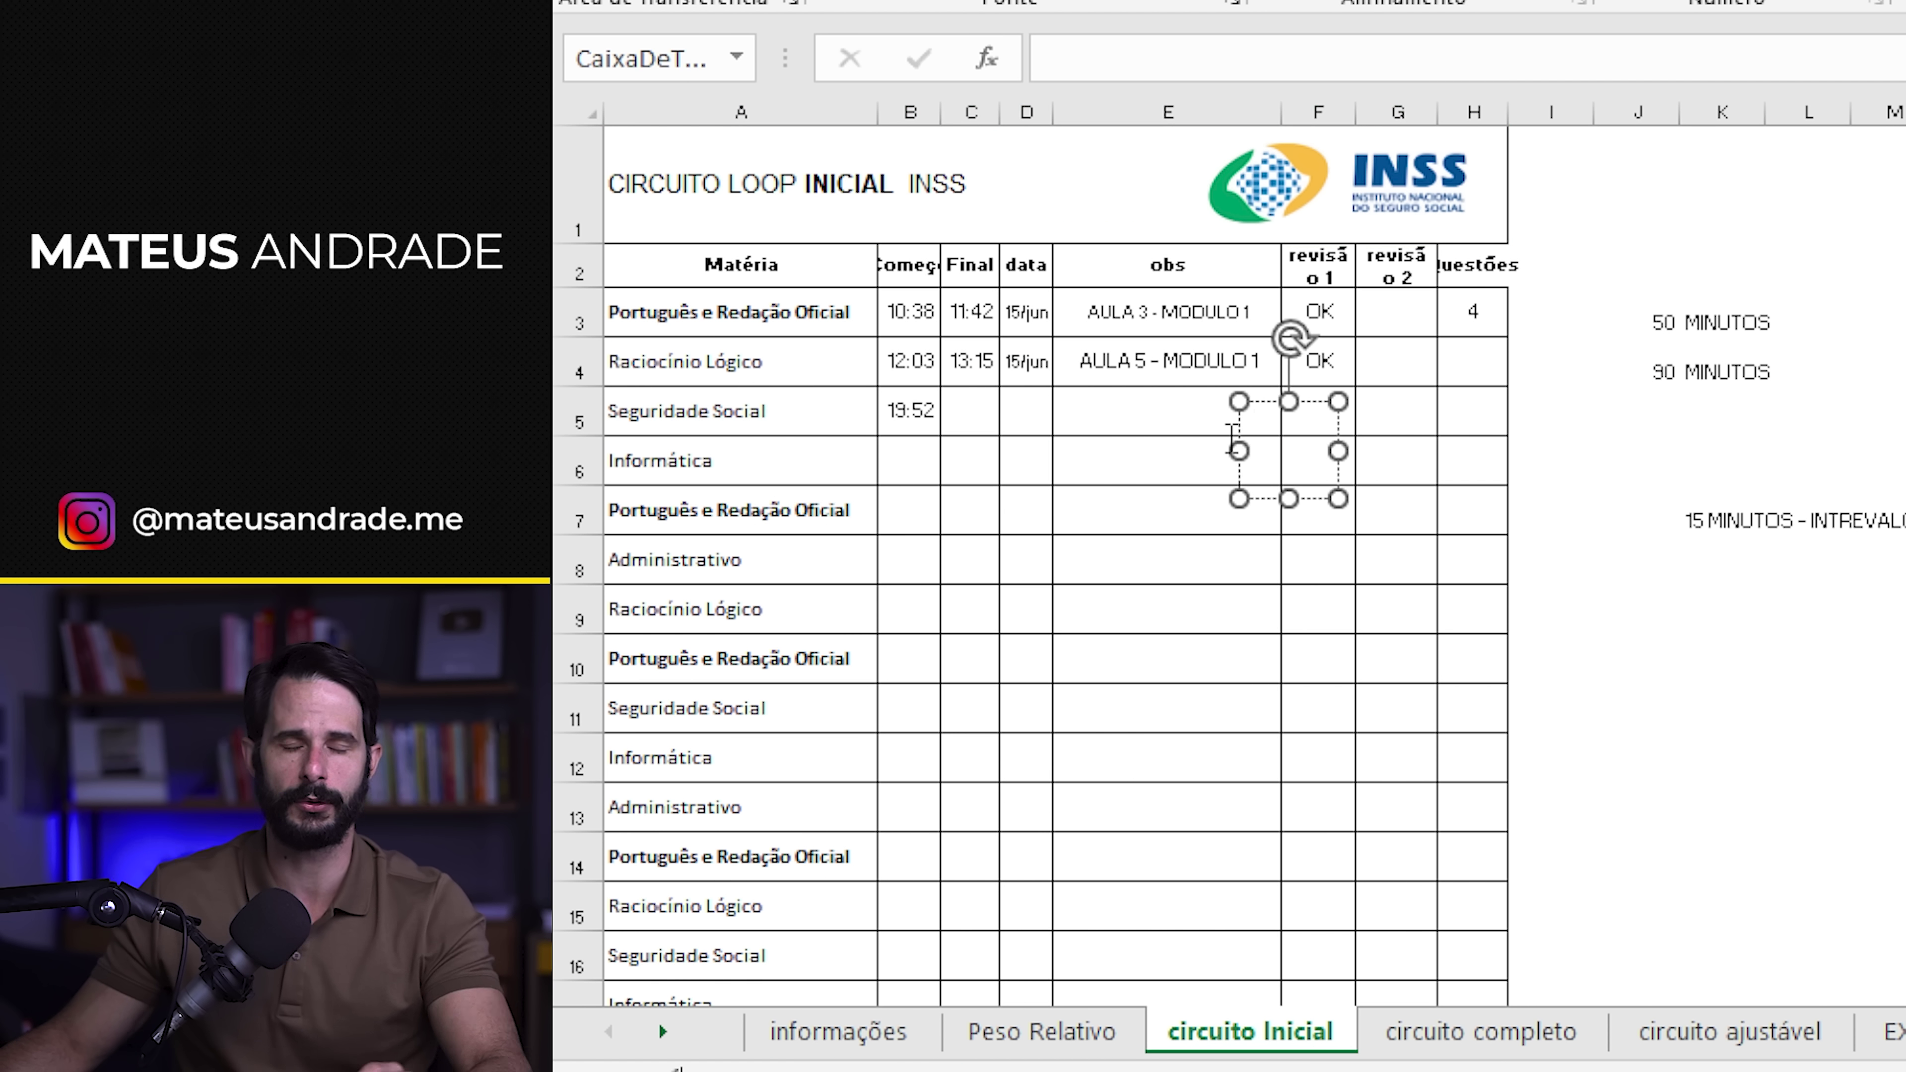
click(1119, 415)
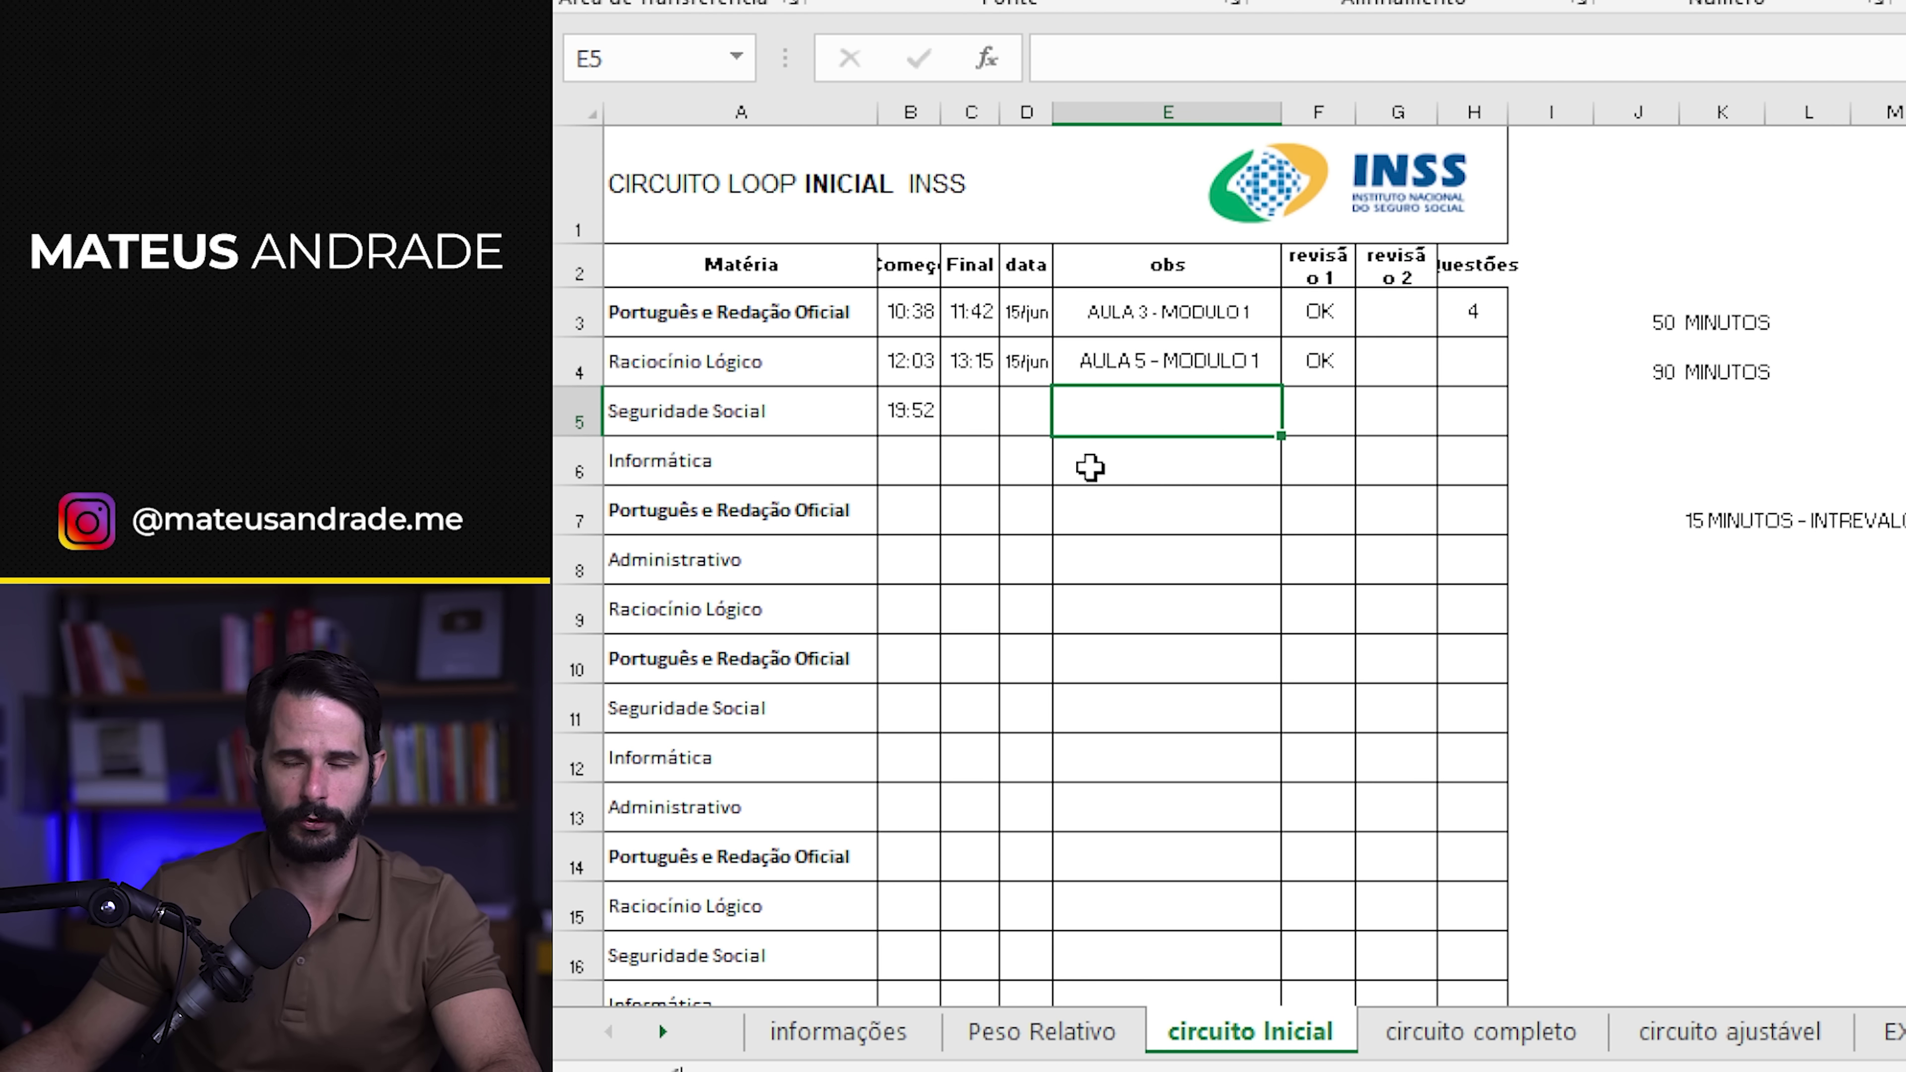